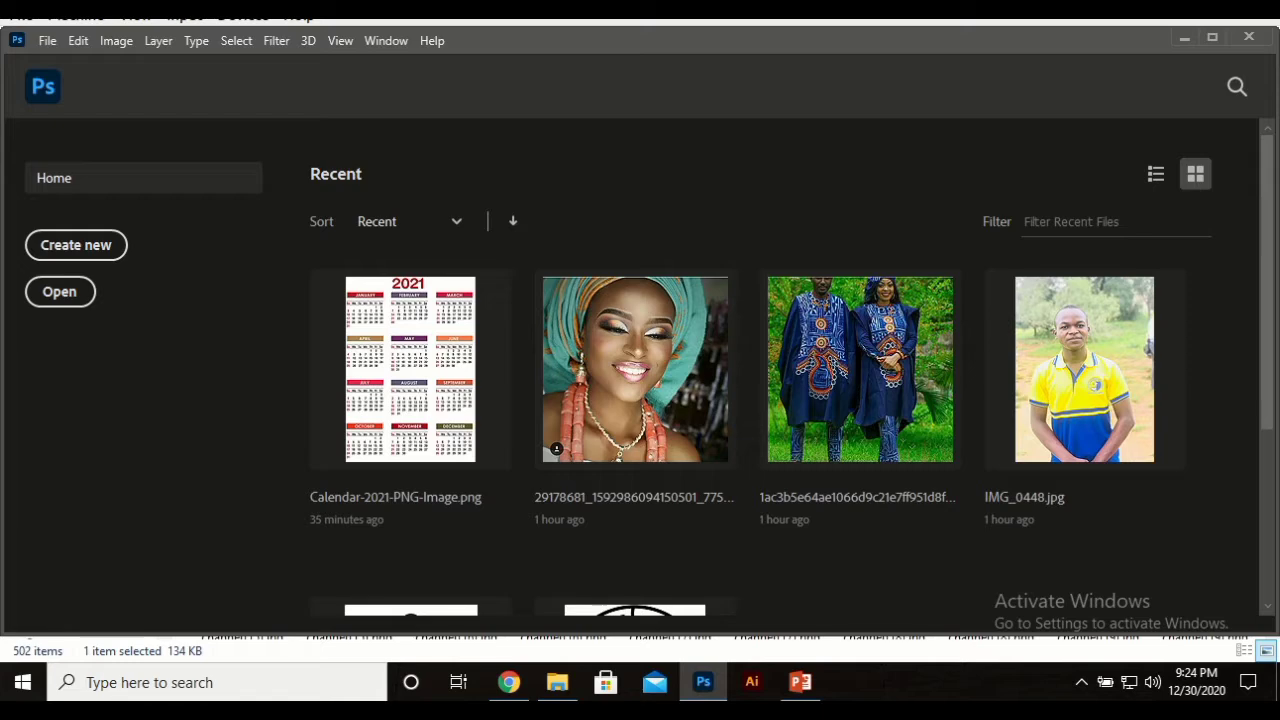
Step: Create a new blank 5 × 5 in, 300 ppi CMYK document from the Custom preset
{"action": "left_click", "coordinate": [111, 258]}
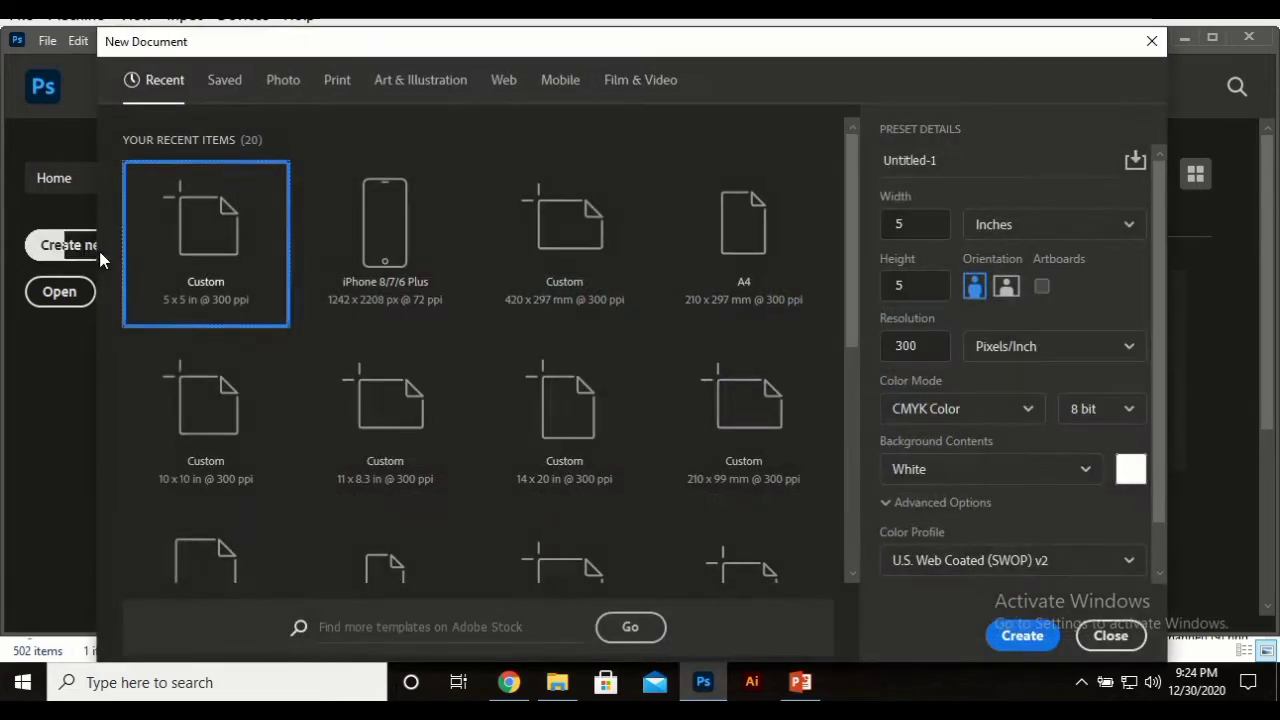
{"action": "left_click", "coordinate": [1022, 640]}
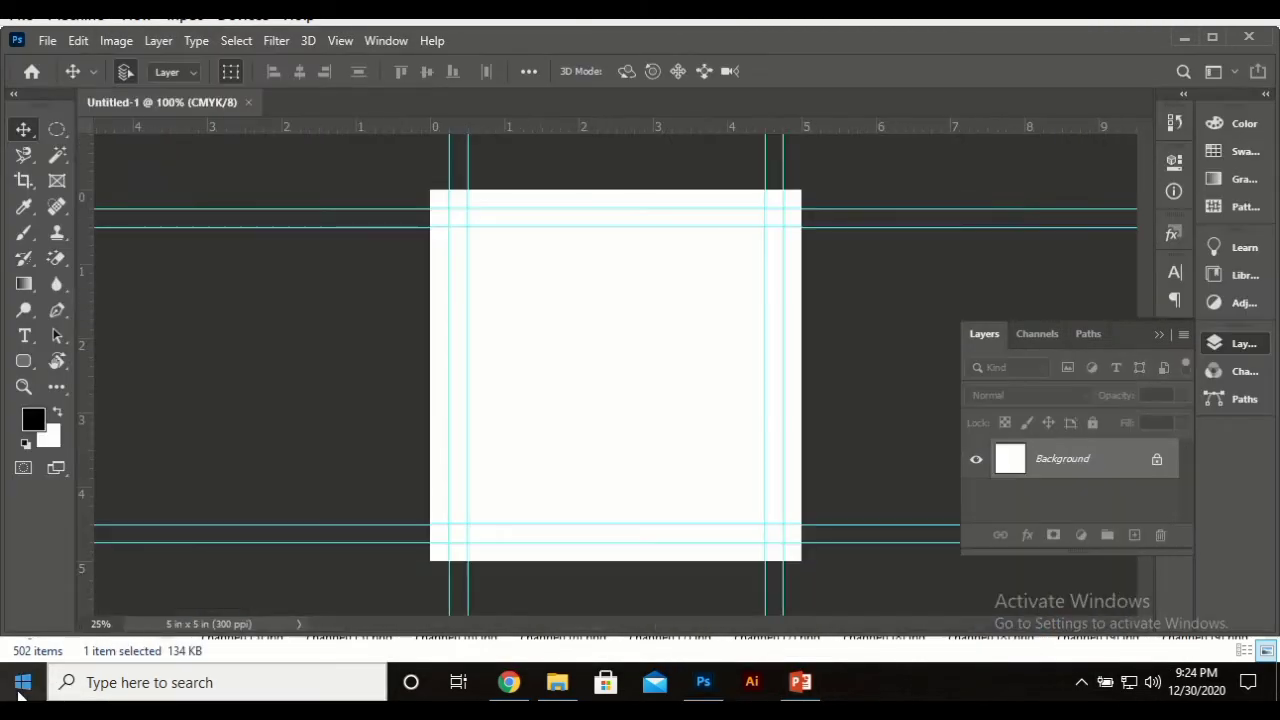
{"action": "left_click", "coordinate": [16, 697]}
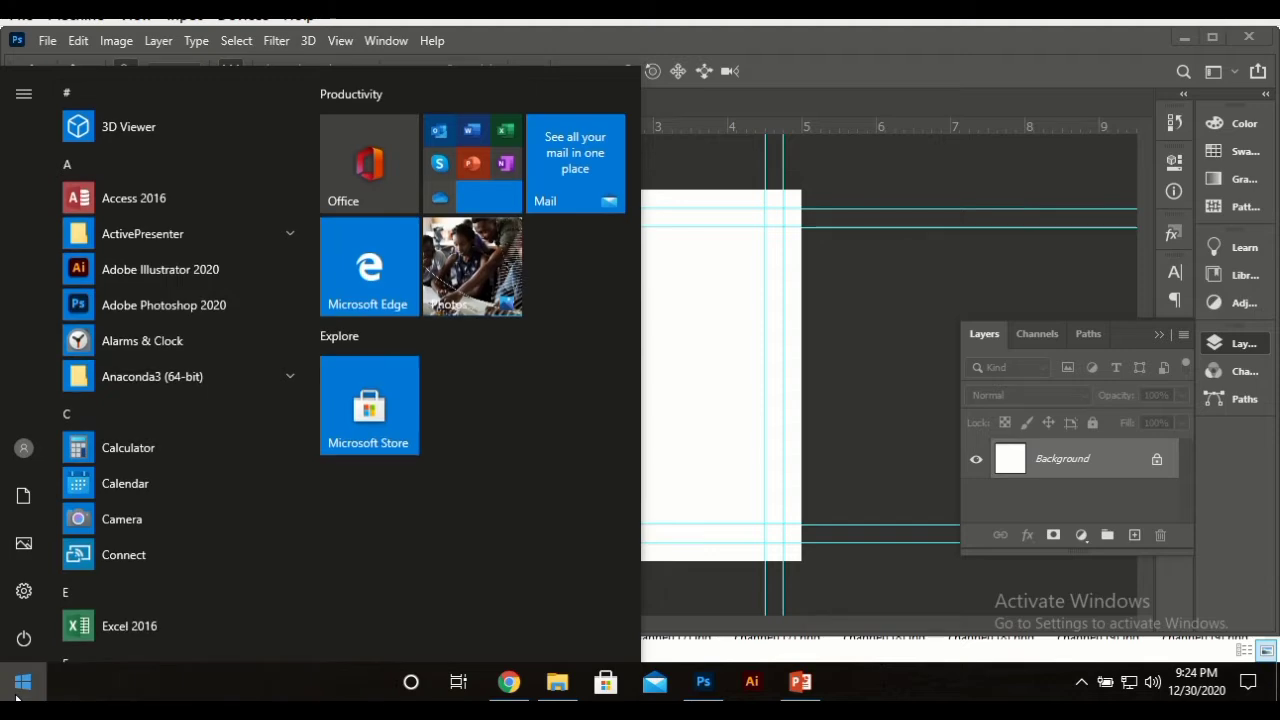
Step: Search Windows for 'pai' and launch the Paint app
{"action": "key", "text": "super+s"}
{"action": "type", "text": "pai"}
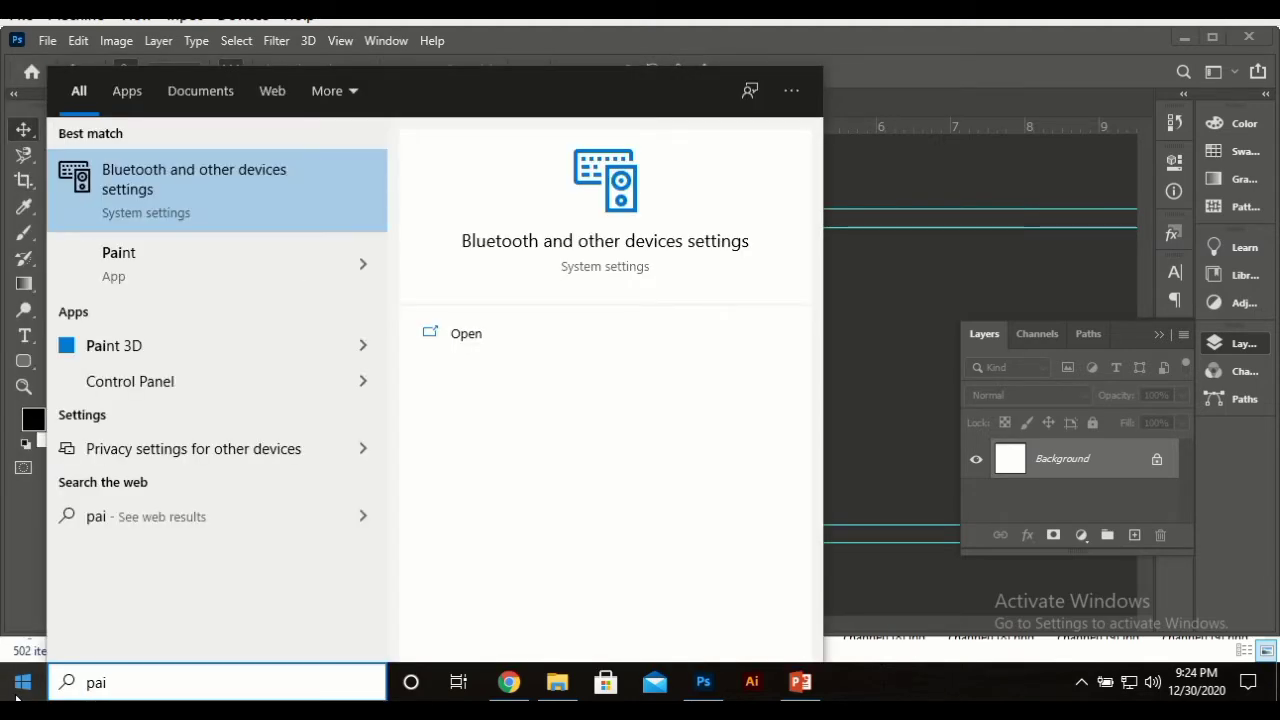
{"action": "left_click", "coordinate": [226, 280]}
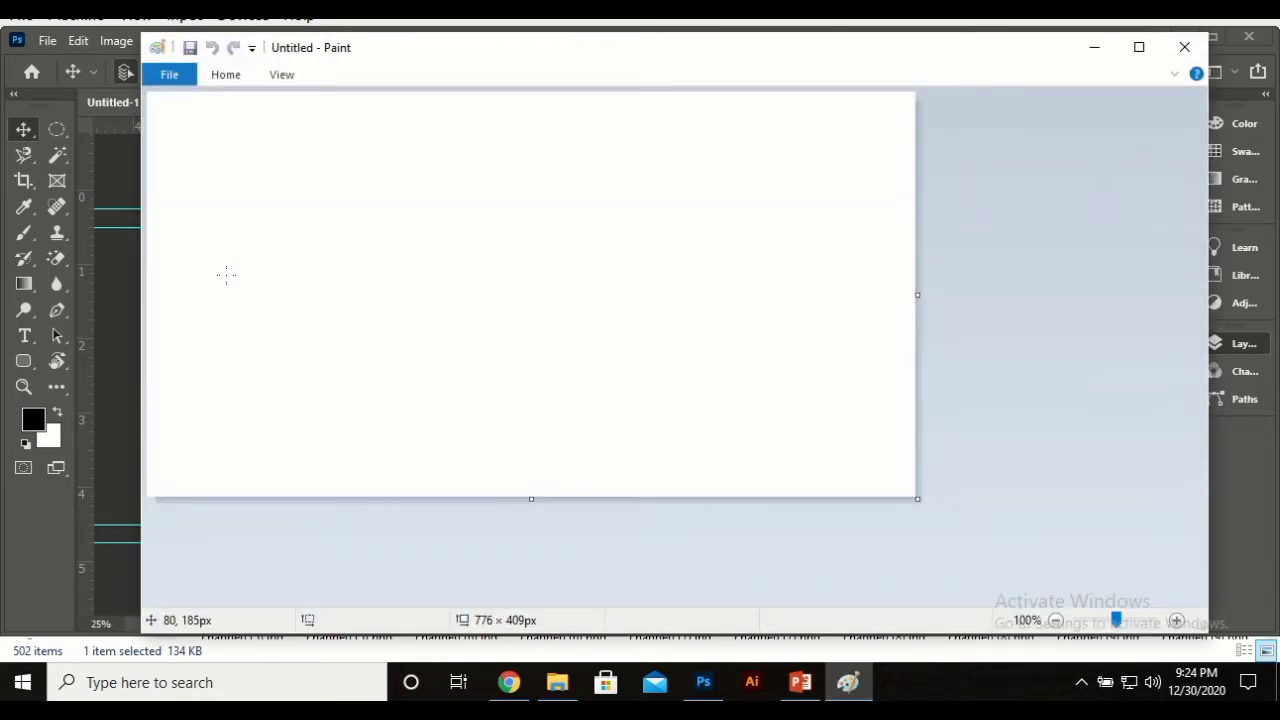
Step: Pin the Paint ribbon and draw a pentagon with a black outline
{"action": "double_click", "coordinate": [224, 76]}
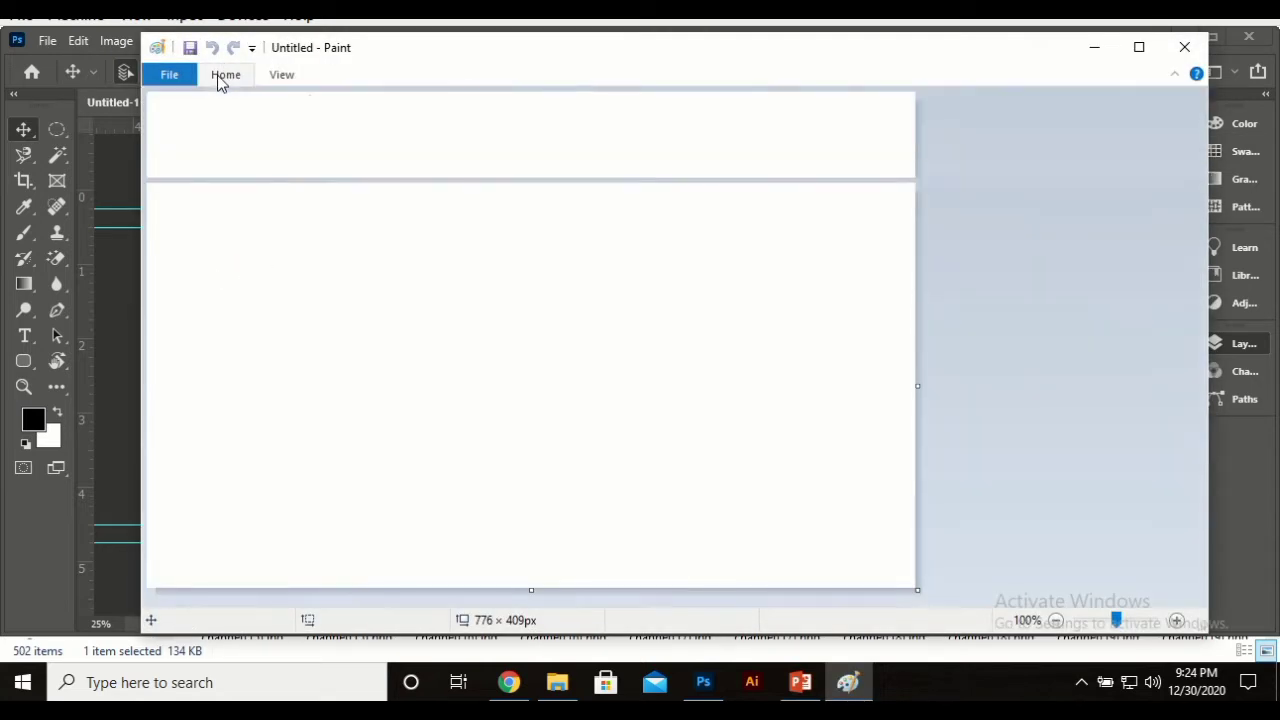
{"action": "left_click", "coordinate": [580, 123]}
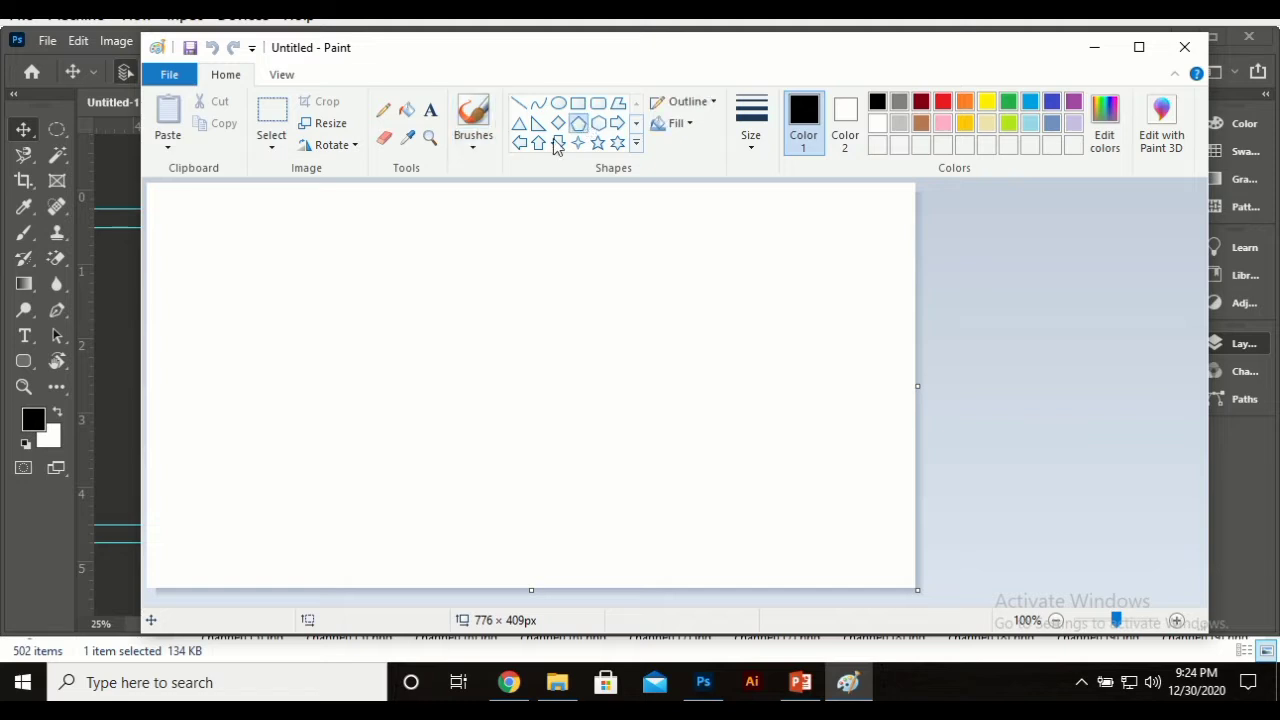
{"action": "left_click_drag", "start_coordinate": [338, 261], "coordinate": [557, 405]}
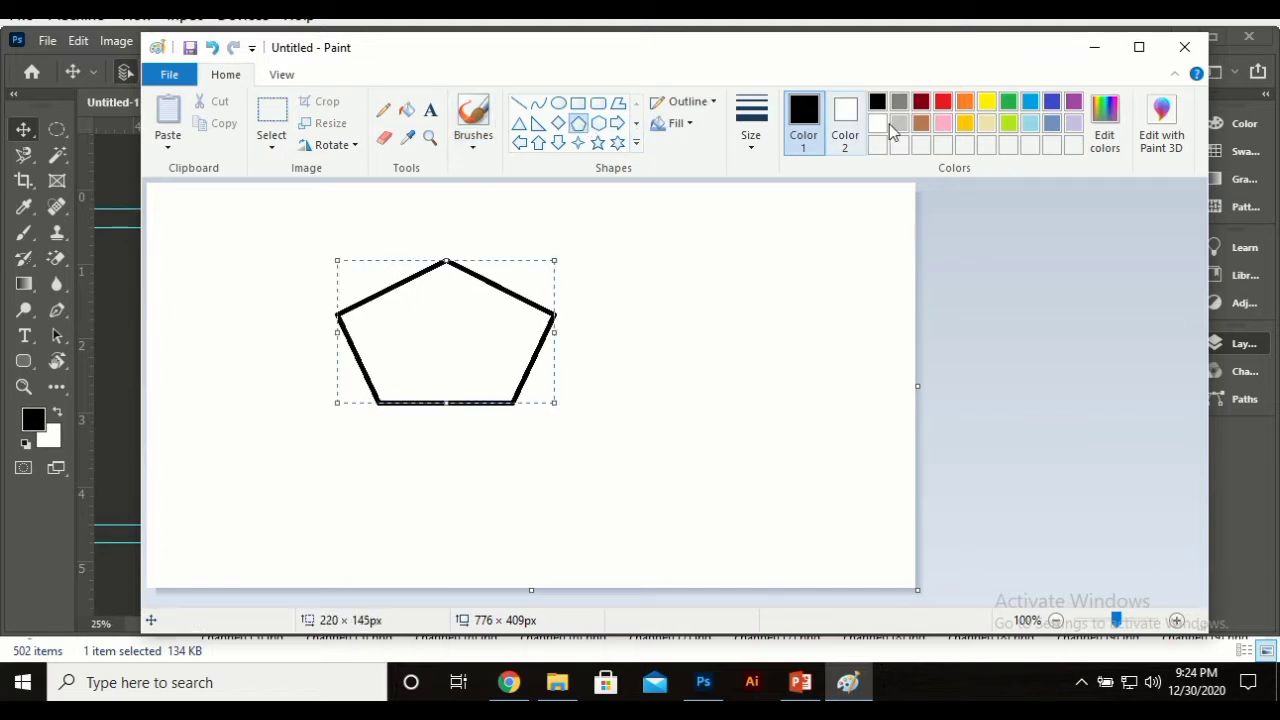
{"action": "left_click", "coordinate": [942, 121]}
{"action": "left_click", "coordinate": [897, 103]}
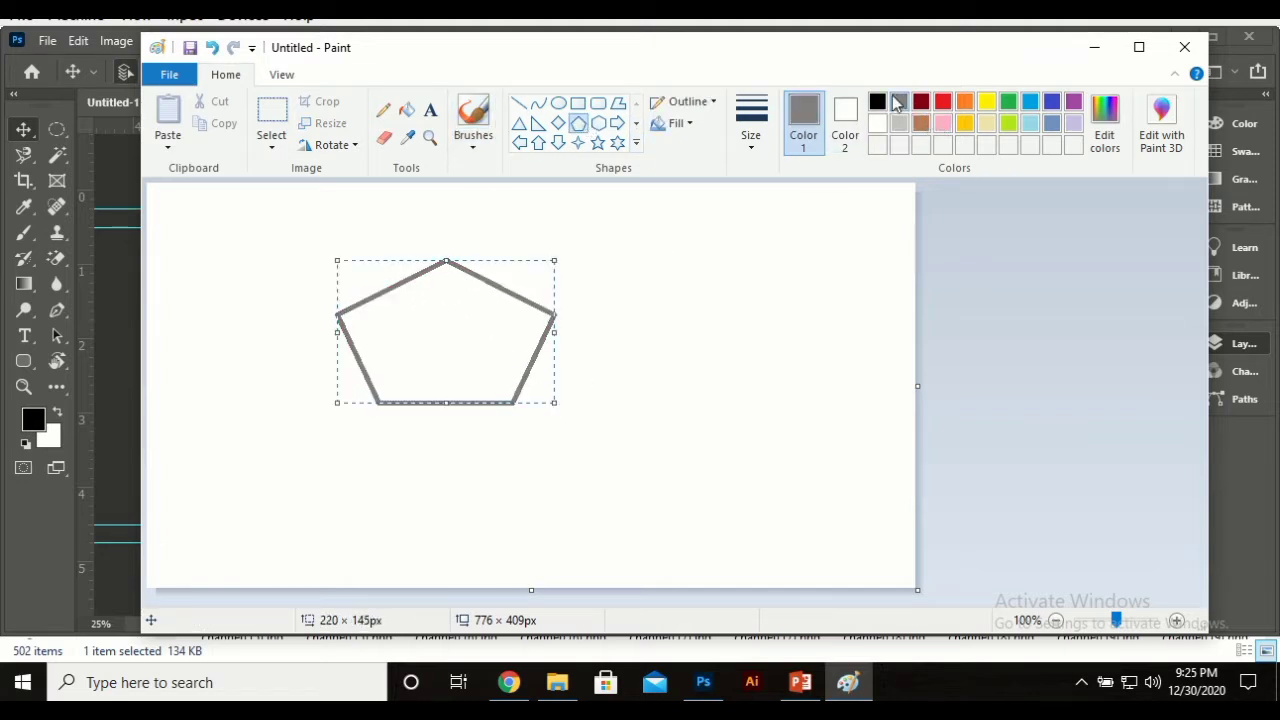
{"action": "left_click", "coordinate": [877, 102]}
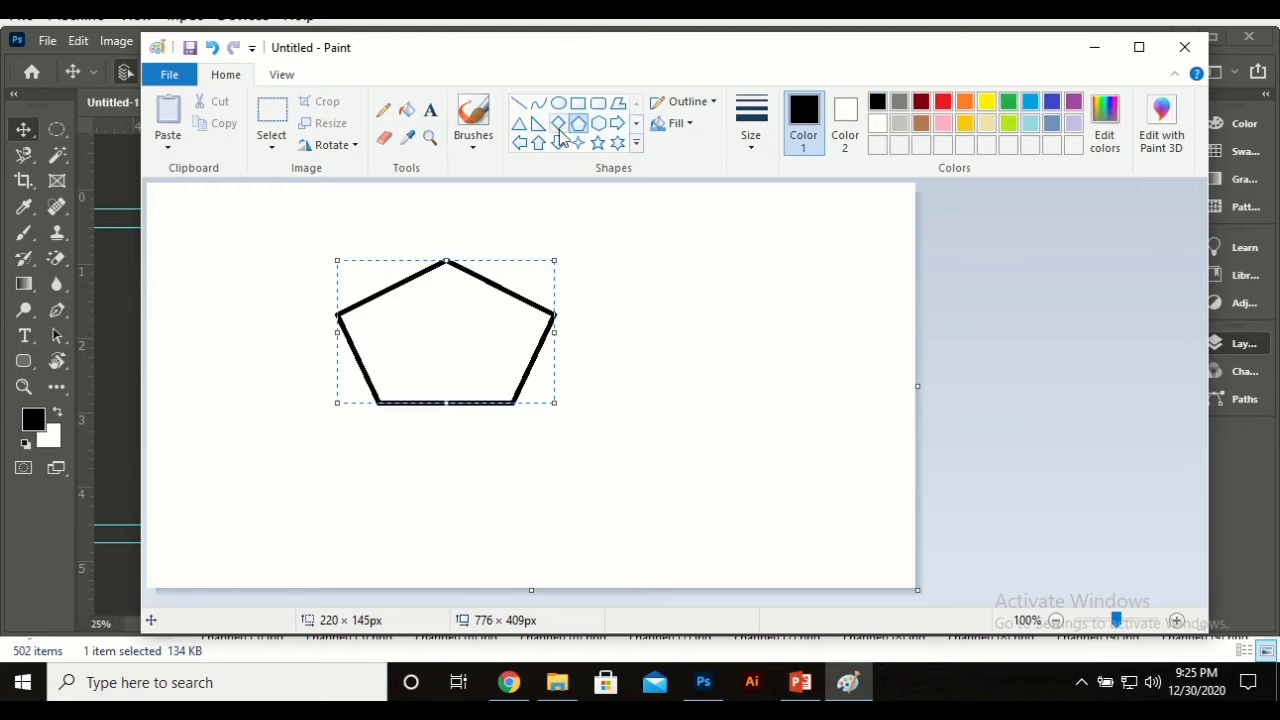
Step: Draw a rounded square around the pentagon, undoing an accidental selection move
{"action": "left_click", "coordinate": [598, 103]}
{"action": "left_click_drag", "start_coordinate": [306, 251], "coordinate": [349, 403]}
{"action": "left_click_drag", "start_coordinate": [402, 455], "coordinate": [544, 478]}
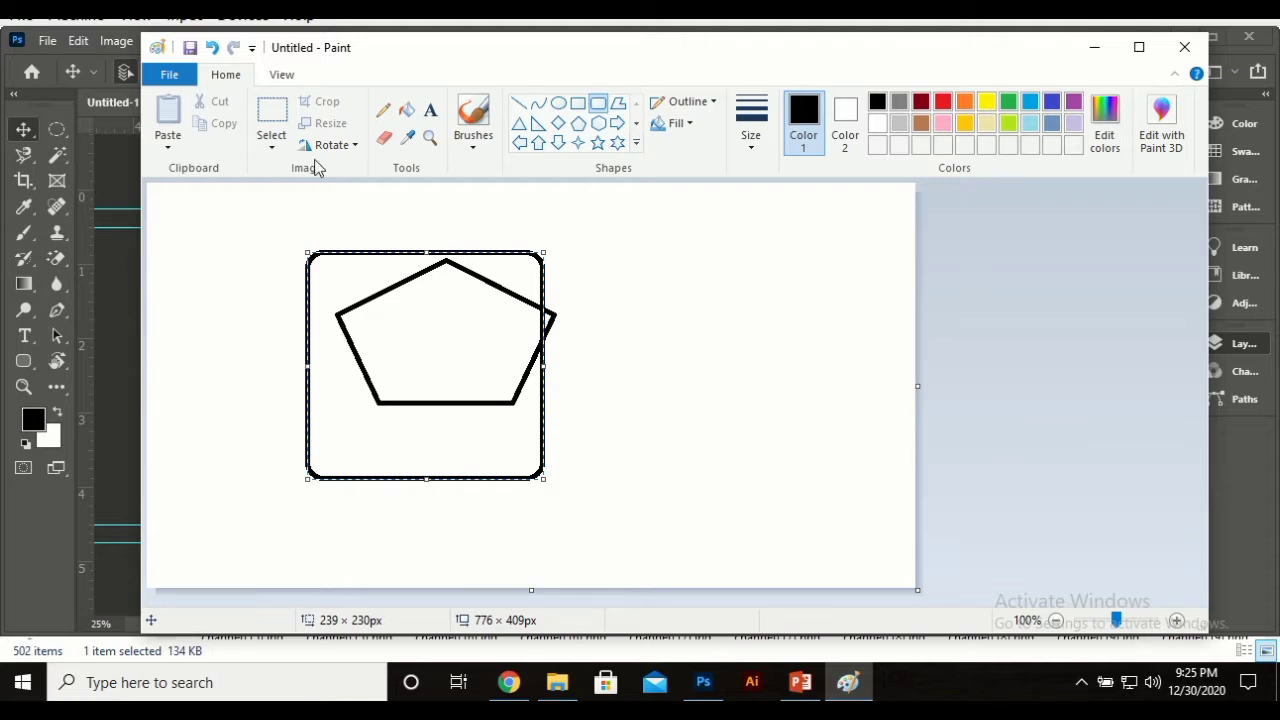
{"action": "left_click", "coordinate": [271, 116]}
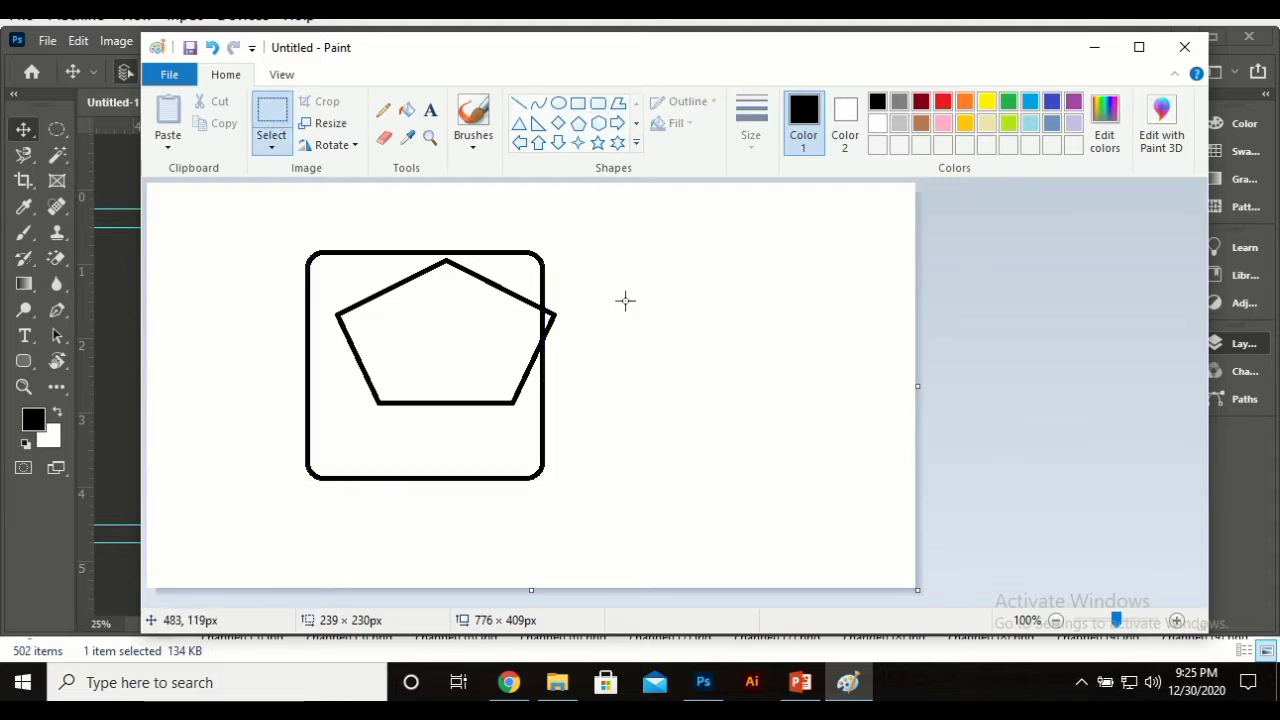
{"action": "left_click_drag", "start_coordinate": [626, 300], "coordinate": [238, 434]}
{"action": "left_click_drag", "start_coordinate": [474, 417], "coordinate": [736, 377]}
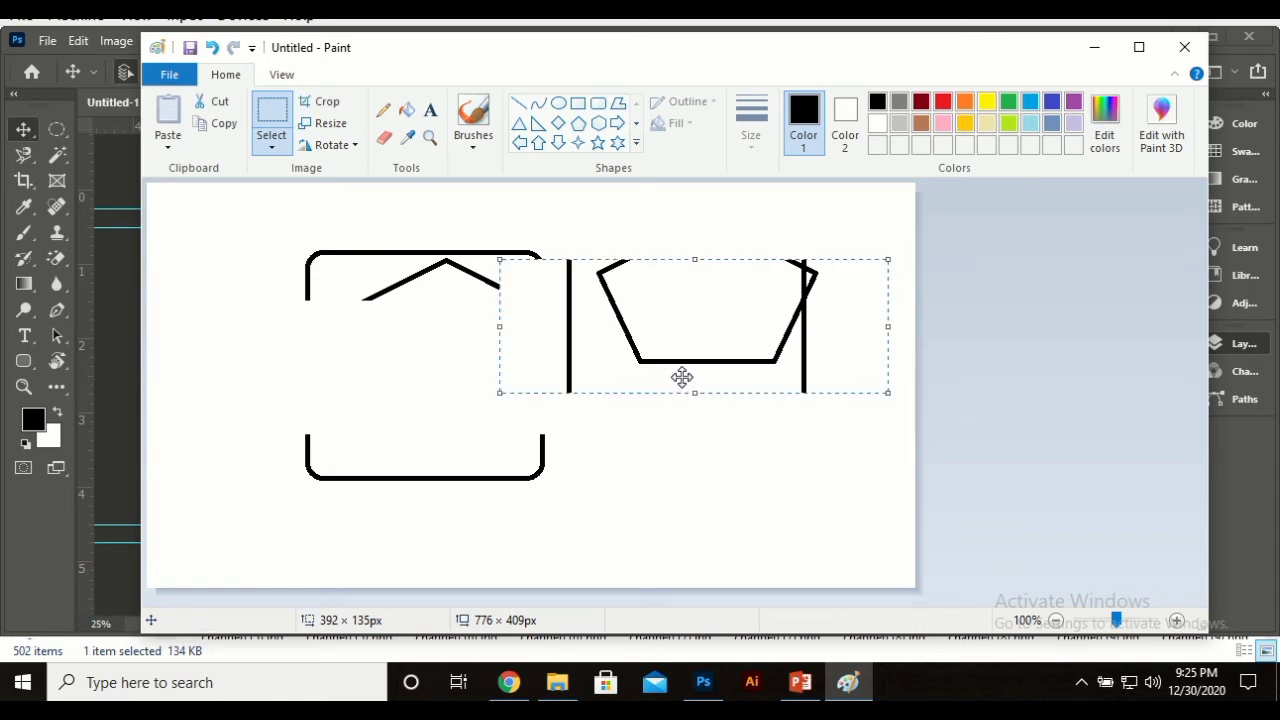
{"action": "key", "text": "ctrl+z"}
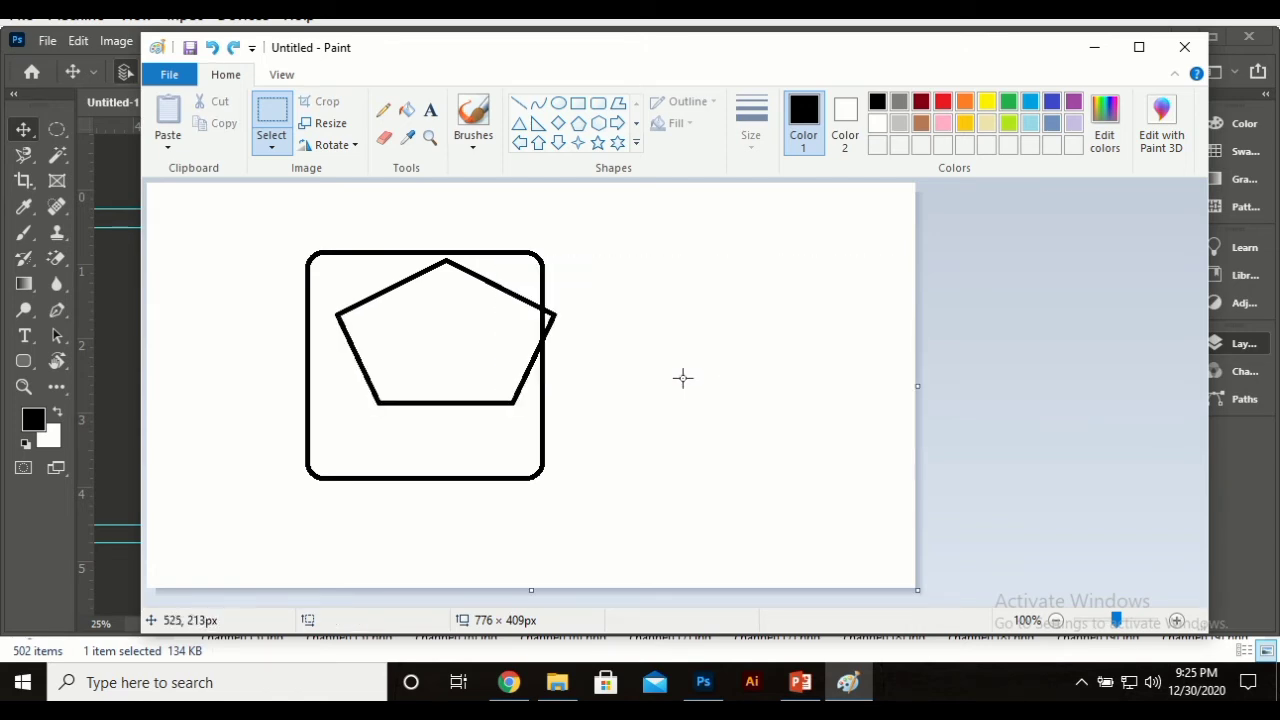
Step: Draw a light-blue up arrow right of the square, then minimise Paint
{"action": "left_click", "coordinate": [942, 104]}
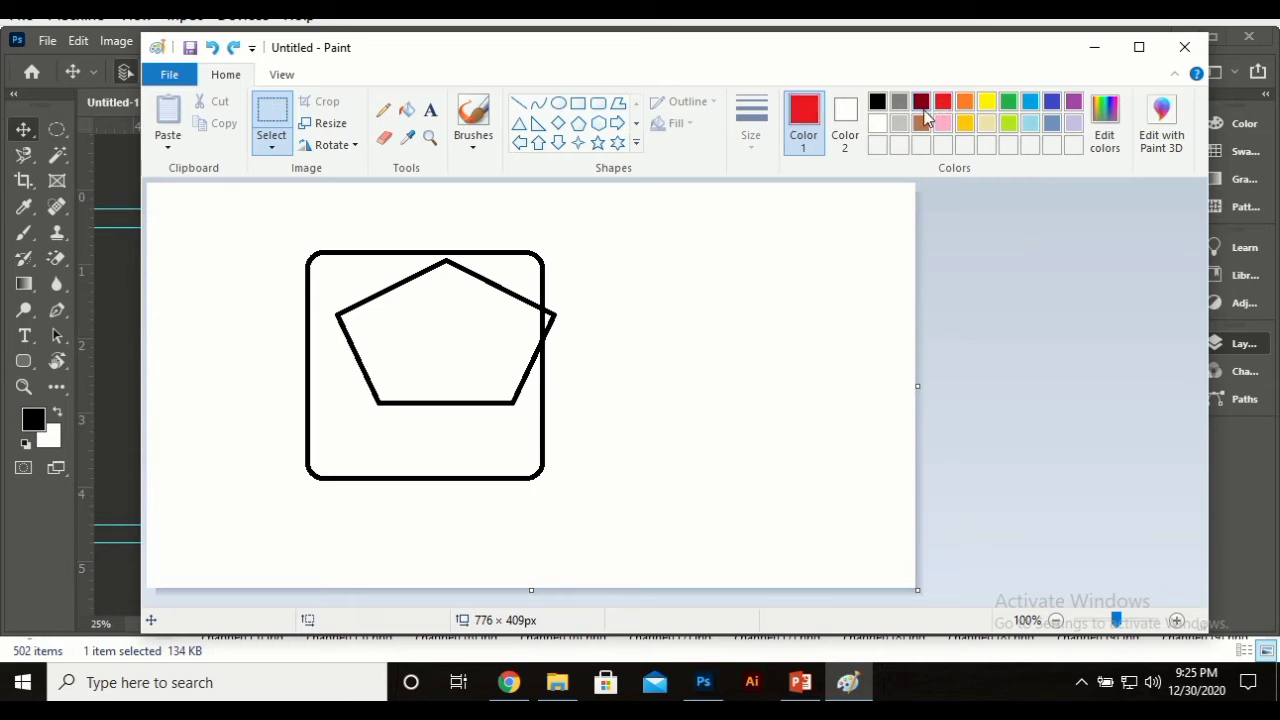
{"action": "left_click", "coordinate": [922, 104]}
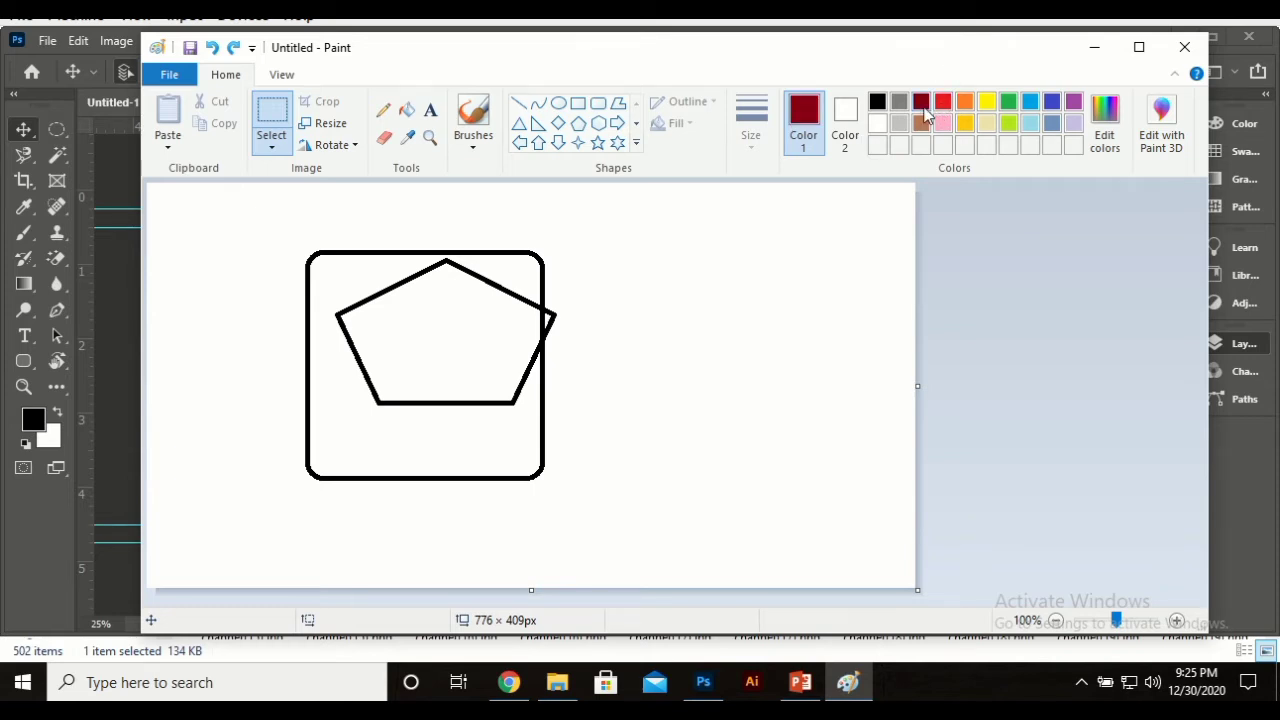
{"action": "left_click", "coordinate": [542, 143]}
{"action": "mouse_move", "coordinate": [649, 346]}
{"action": "left_mouse_down"}
{"action": "mouse_move", "coordinate": [1063, 462]}
{"action": "mouse_move", "coordinate": [808, 515]}
{"action": "left_mouse_up"}
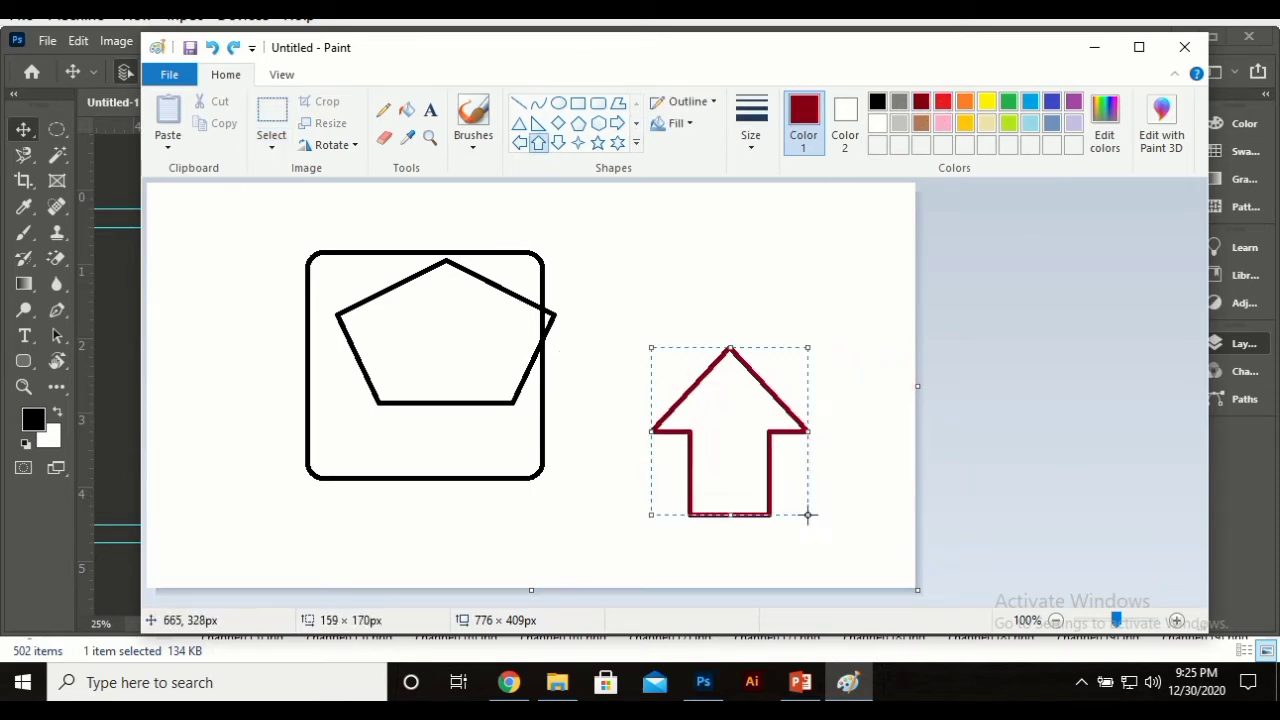
{"action": "left_click", "coordinate": [1034, 122]}
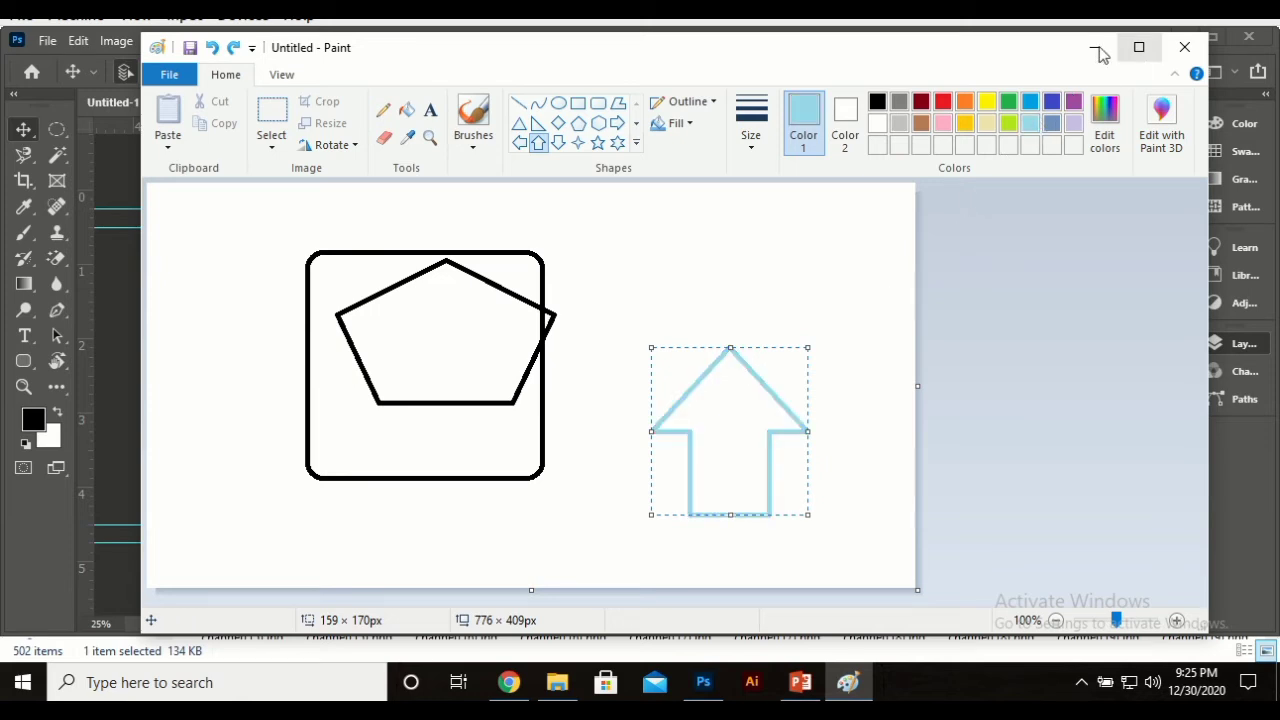
{"action": "left_click", "coordinate": [1095, 48]}
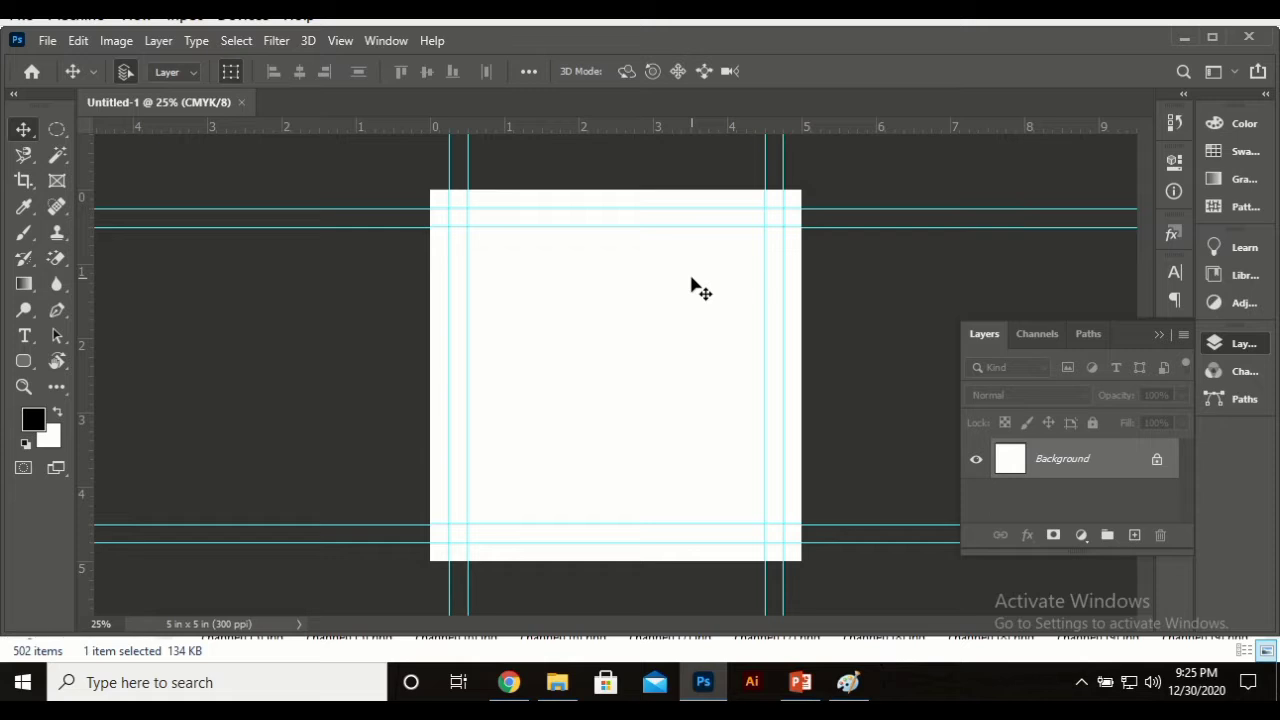
Step: Clear all guides from the canvas and select the freehand Lasso tool
{"action": "left_click", "coordinate": [340, 41]}
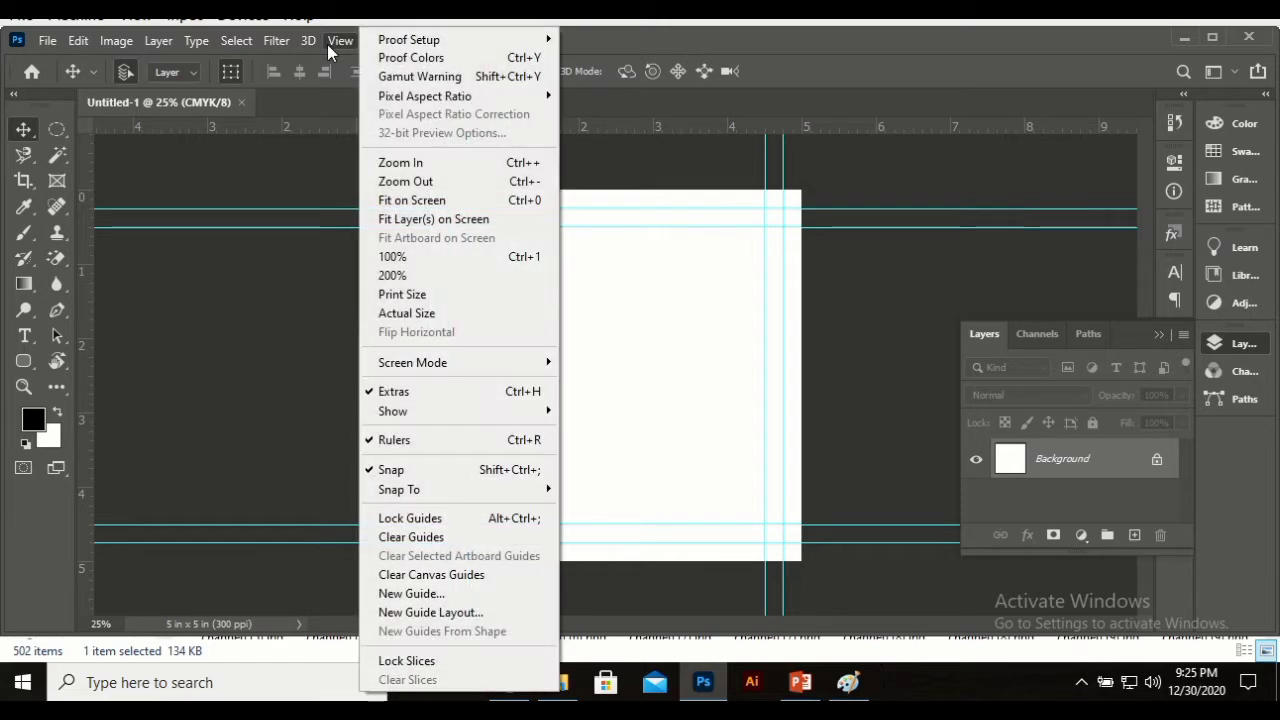
{"action": "left_click", "coordinate": [465, 543]}
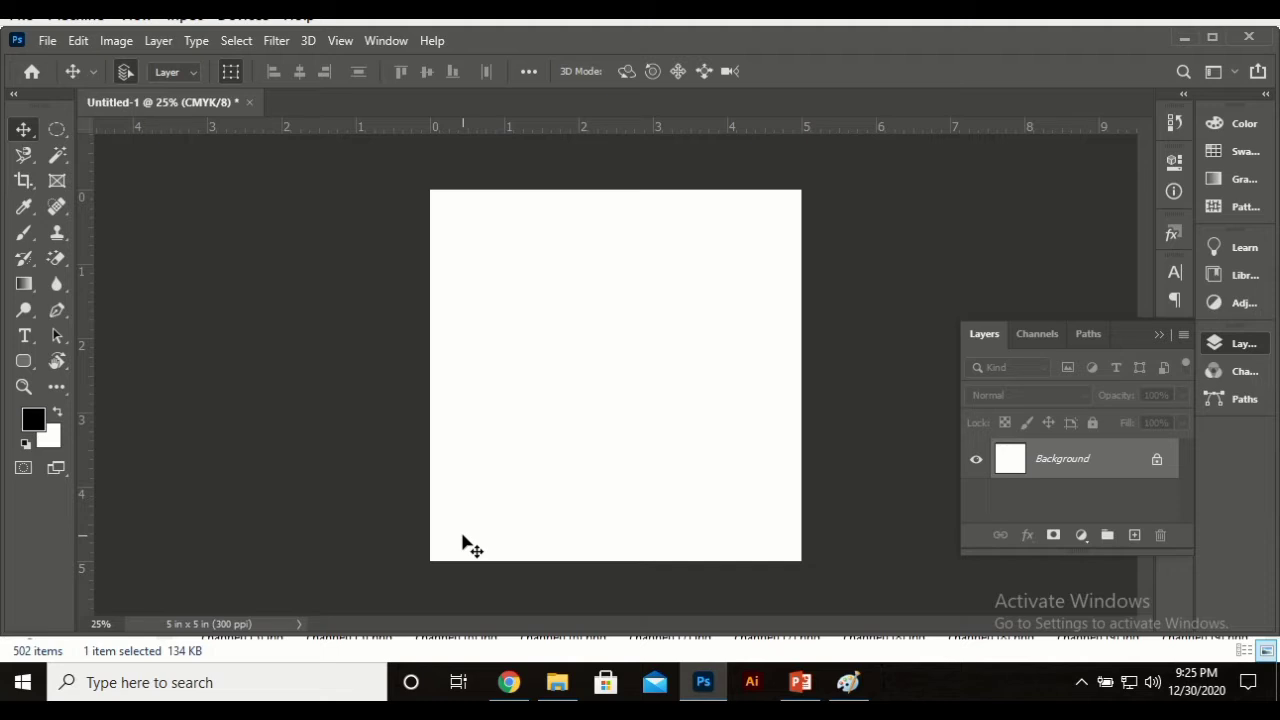
{"action": "left_click", "coordinate": [22, 156]}
{"action": "left_click", "coordinate": [56, 156]}
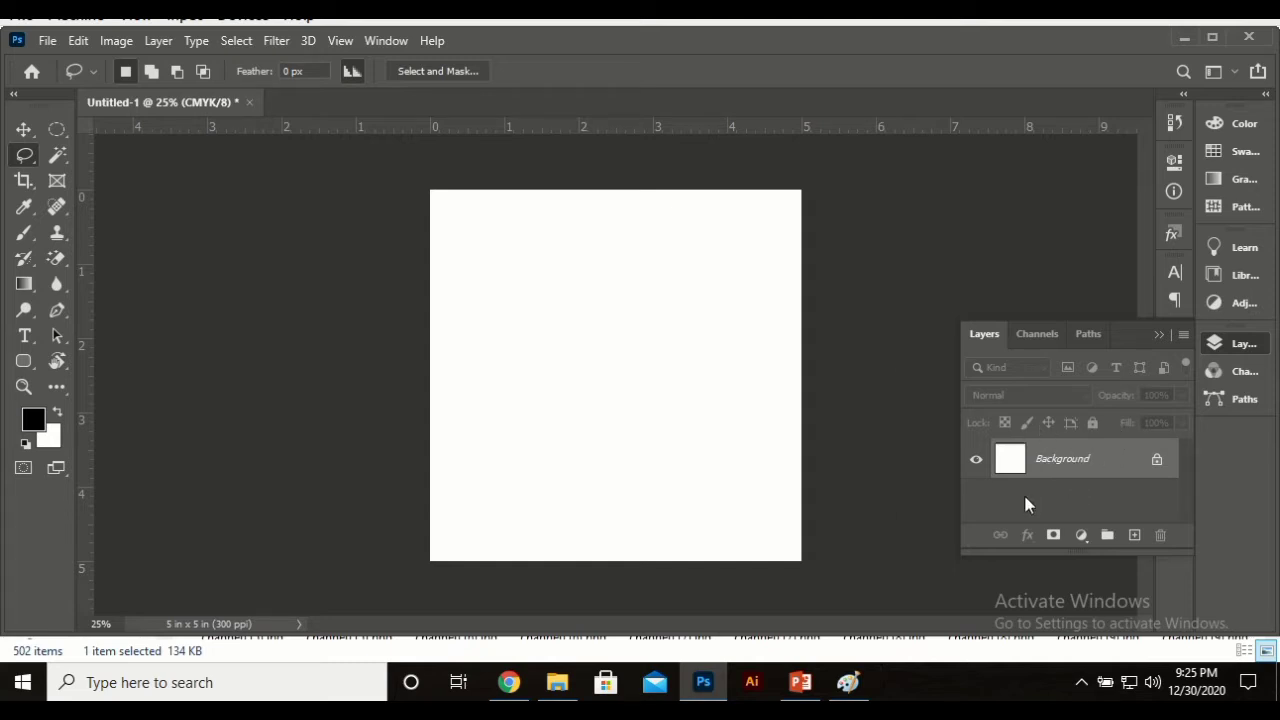
Step: Cancel converting the Background layer, then bring up the Open dialog with Ctrl+O
{"action": "double_click", "coordinate": [1010, 460]}
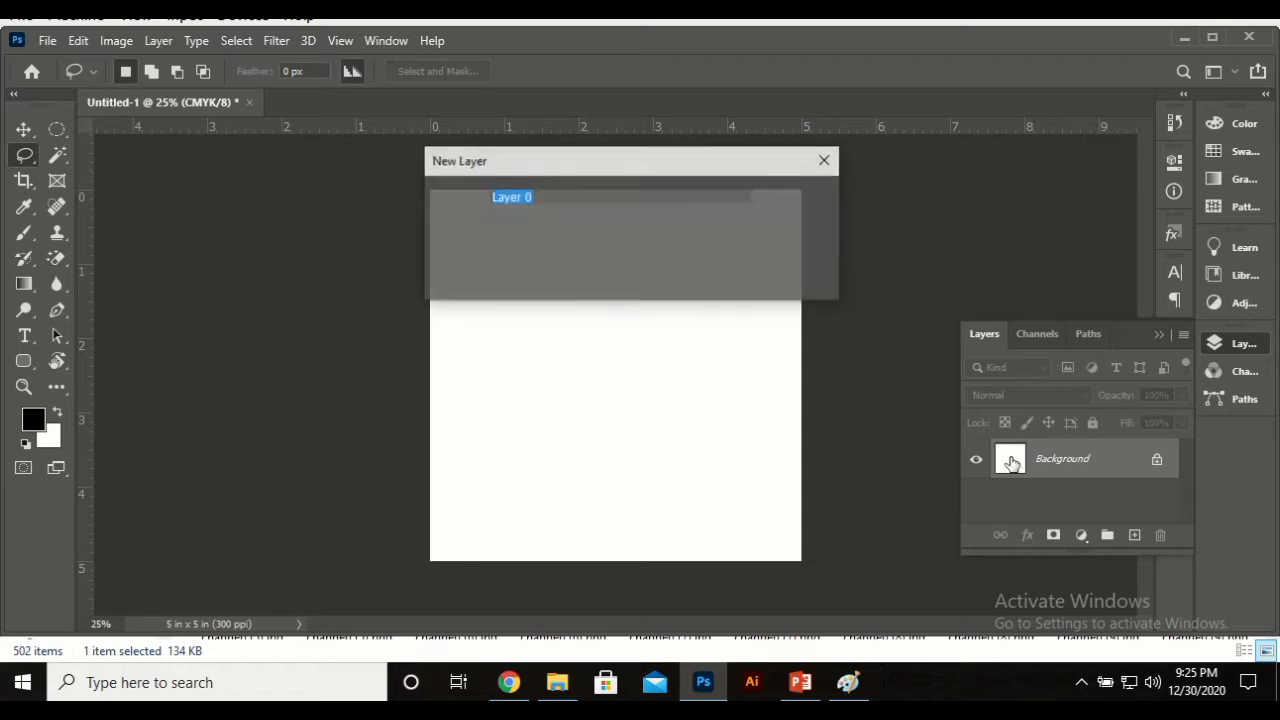
{"action": "left_click", "coordinate": [810, 242]}
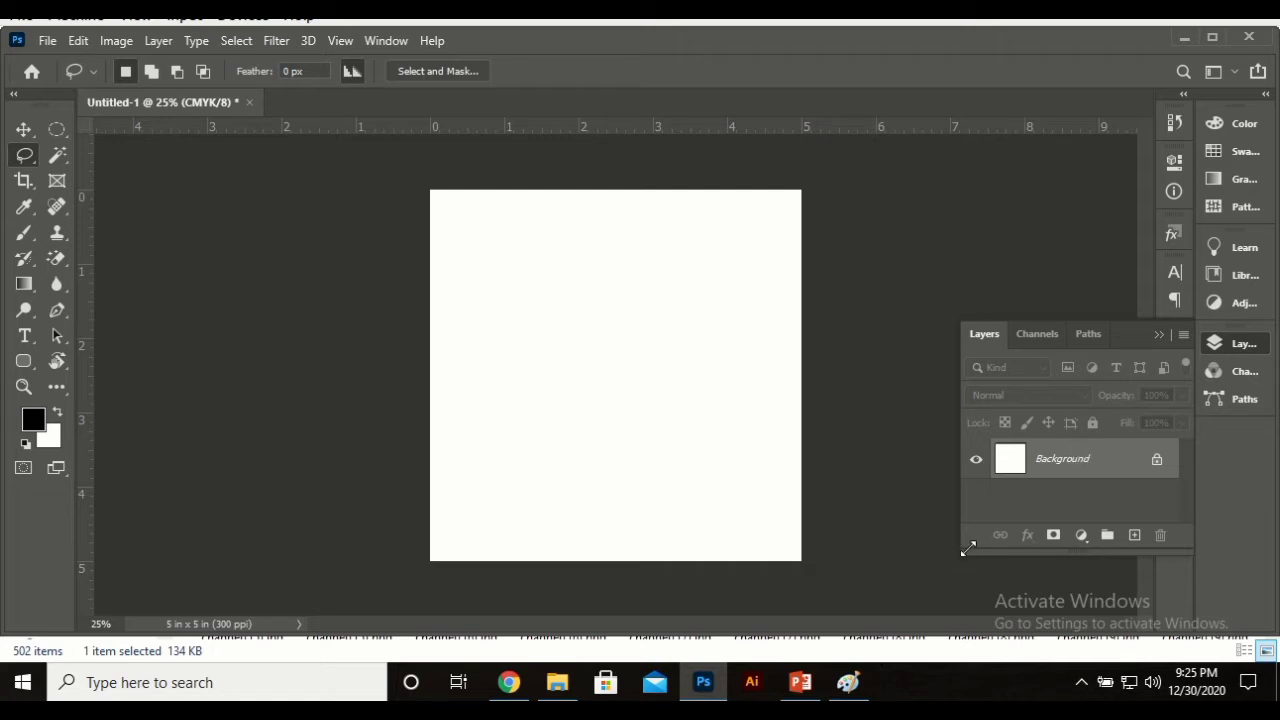
{"action": "key", "text": "ctrl+o"}
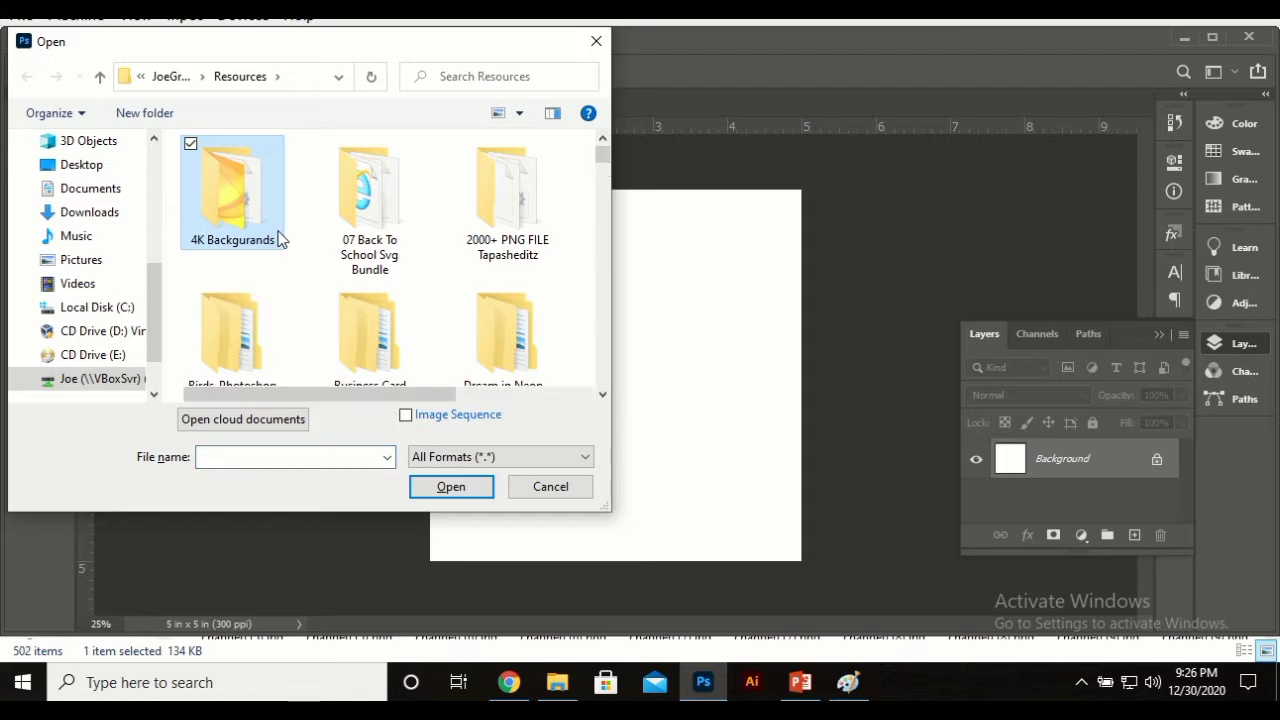
Step: Open the .bmp background from the 4K Backgurands folder, then return to Untitled-1 with the Move tool
{"action": "double_click", "coordinate": [240, 190]}
{"action": "left_click", "coordinate": [250, 195]}
{"action": "left_click", "coordinate": [264, 171]}
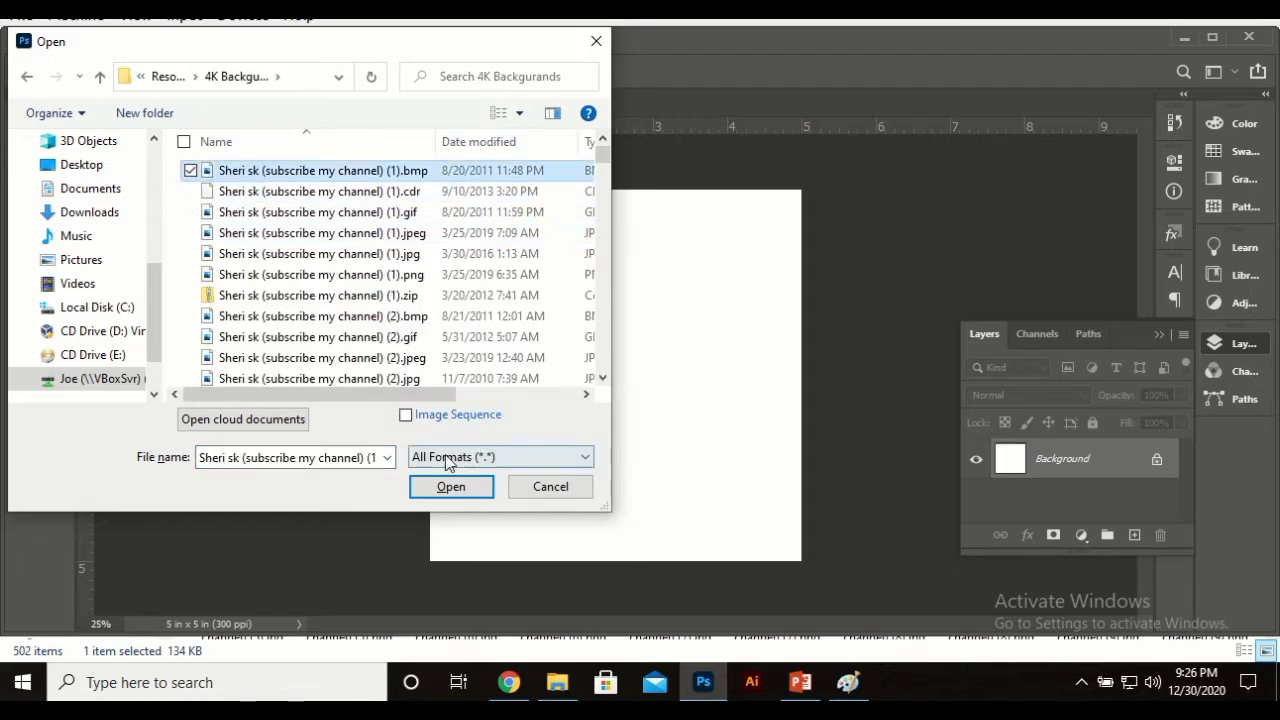
{"action": "left_click", "coordinate": [445, 486]}
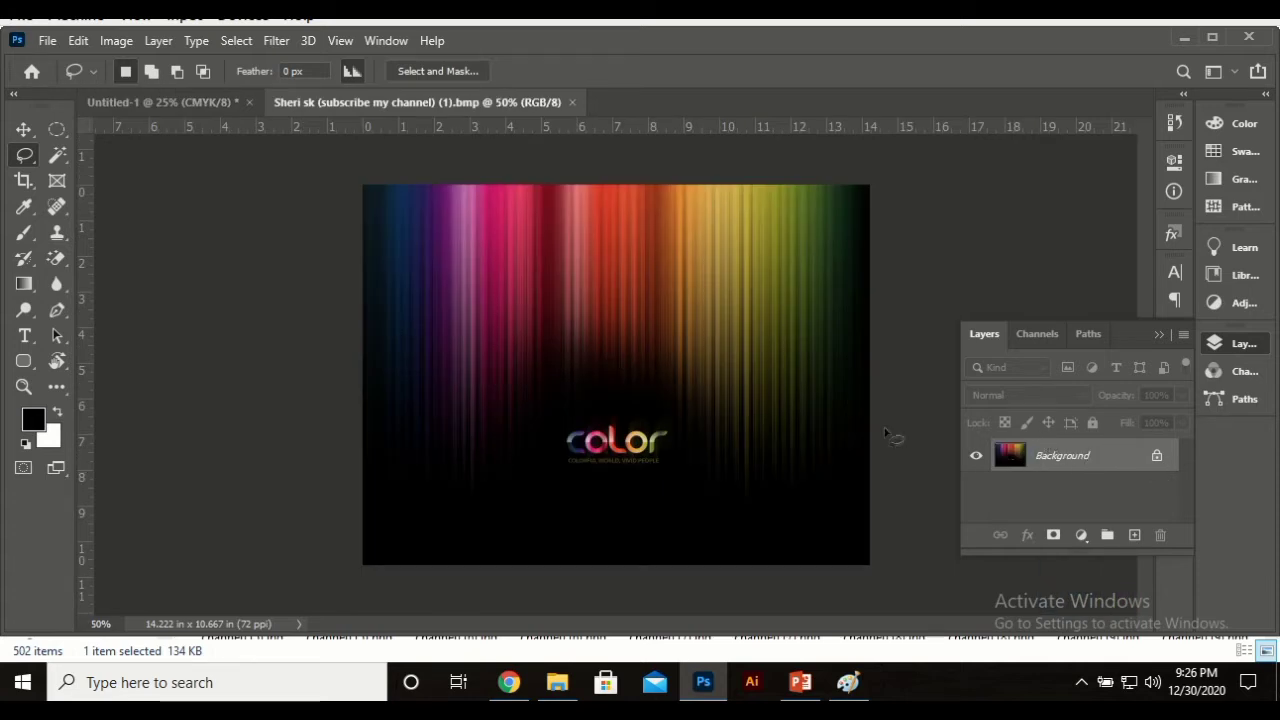
{"action": "left_click", "coordinate": [160, 102]}
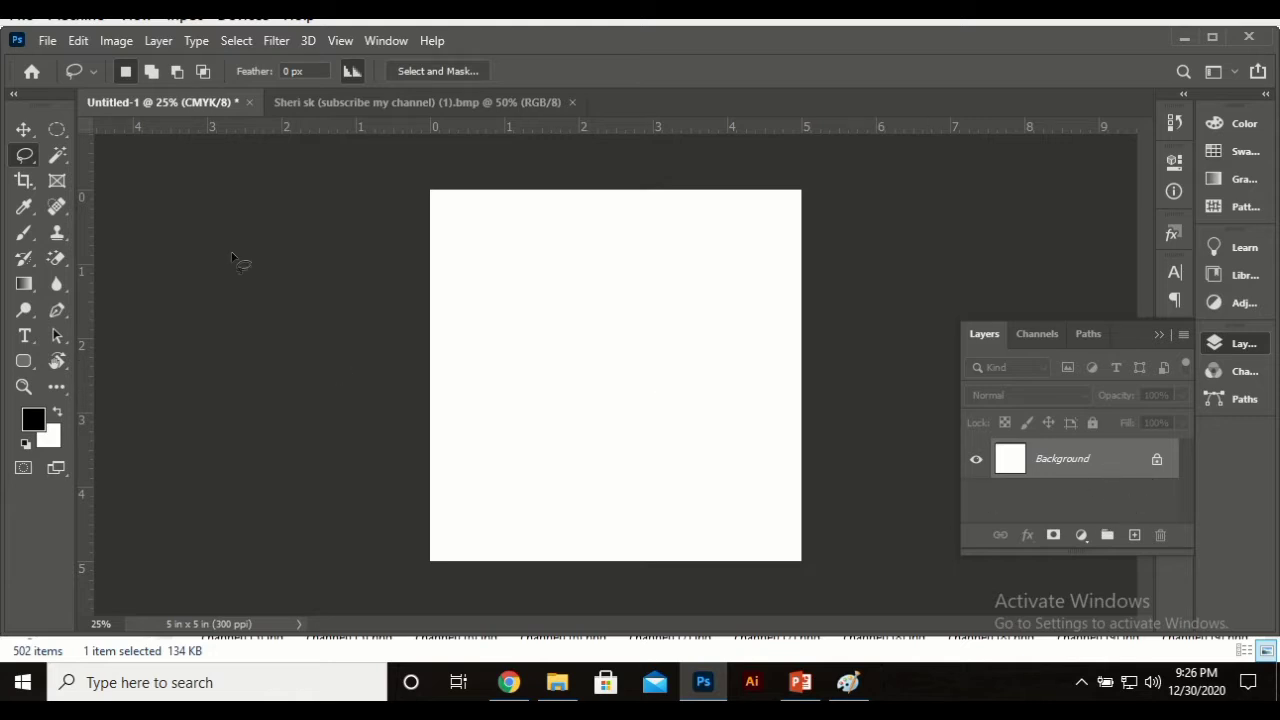
{"action": "left_click", "coordinate": [23, 129]}
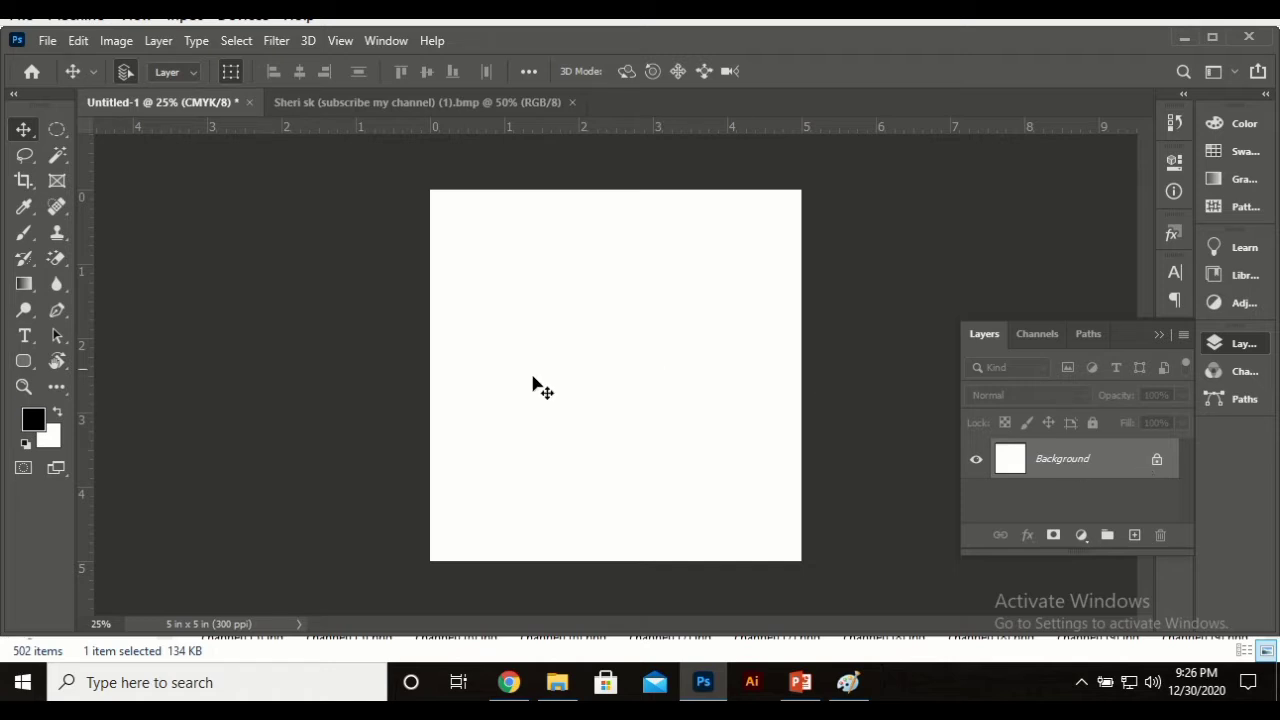
Step: Unlock the Background into Layer 0 and drag its white fill up and left
{"action": "left_click", "coordinate": [620, 400]}
{"action": "left_click_drag", "start_coordinate": [619, 400], "coordinate": [362, 240]}
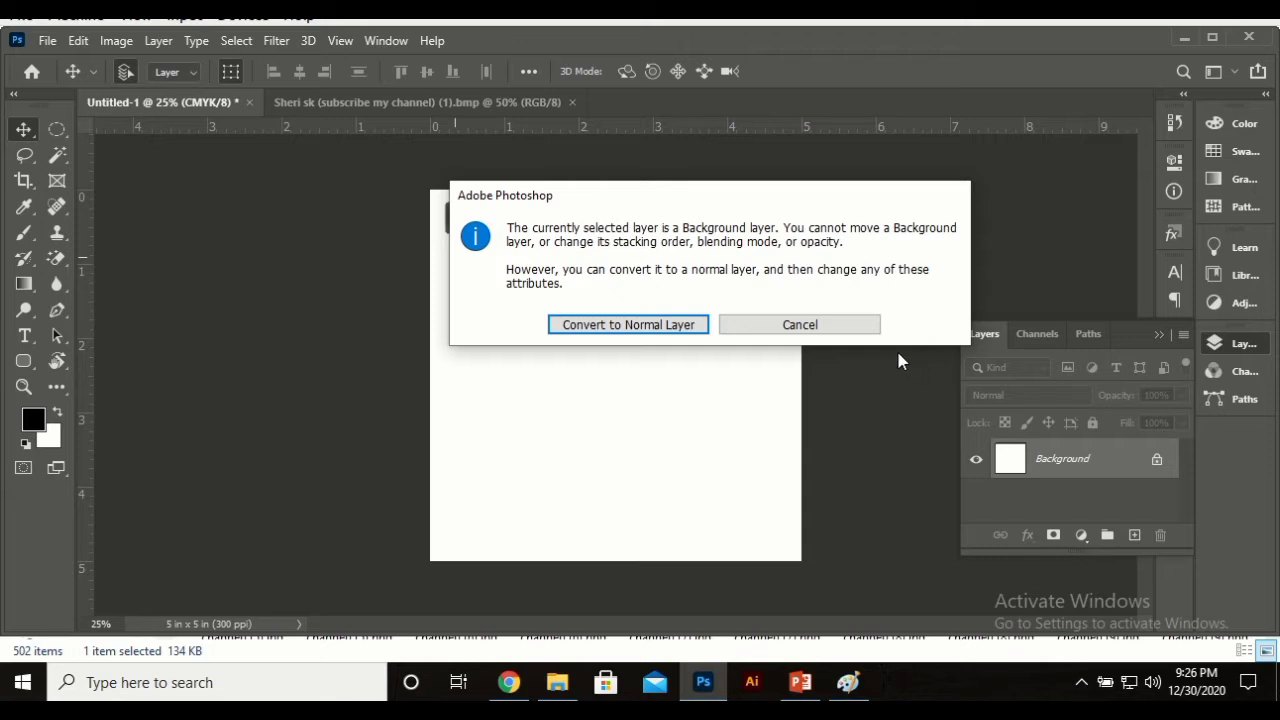
{"action": "left_click", "coordinate": [660, 328]}
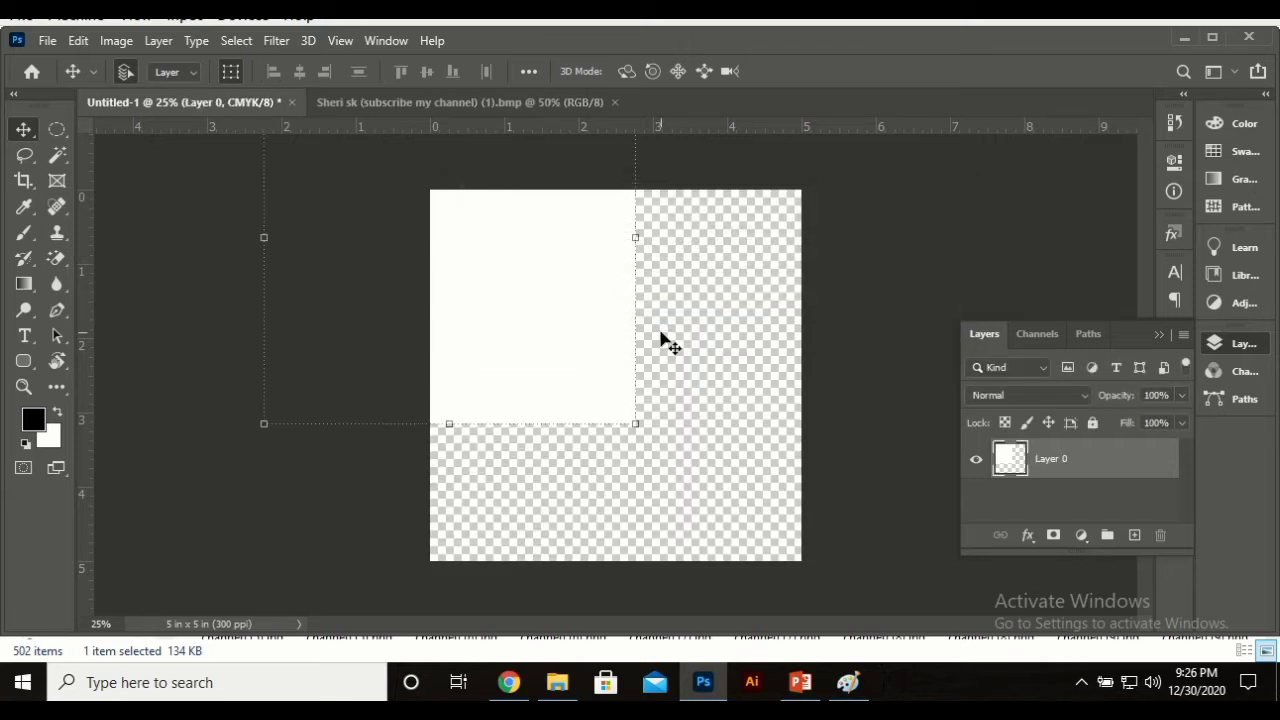
{"action": "key", "text": "ctrl+z"}
{"action": "key", "text": "ctrl+z"}
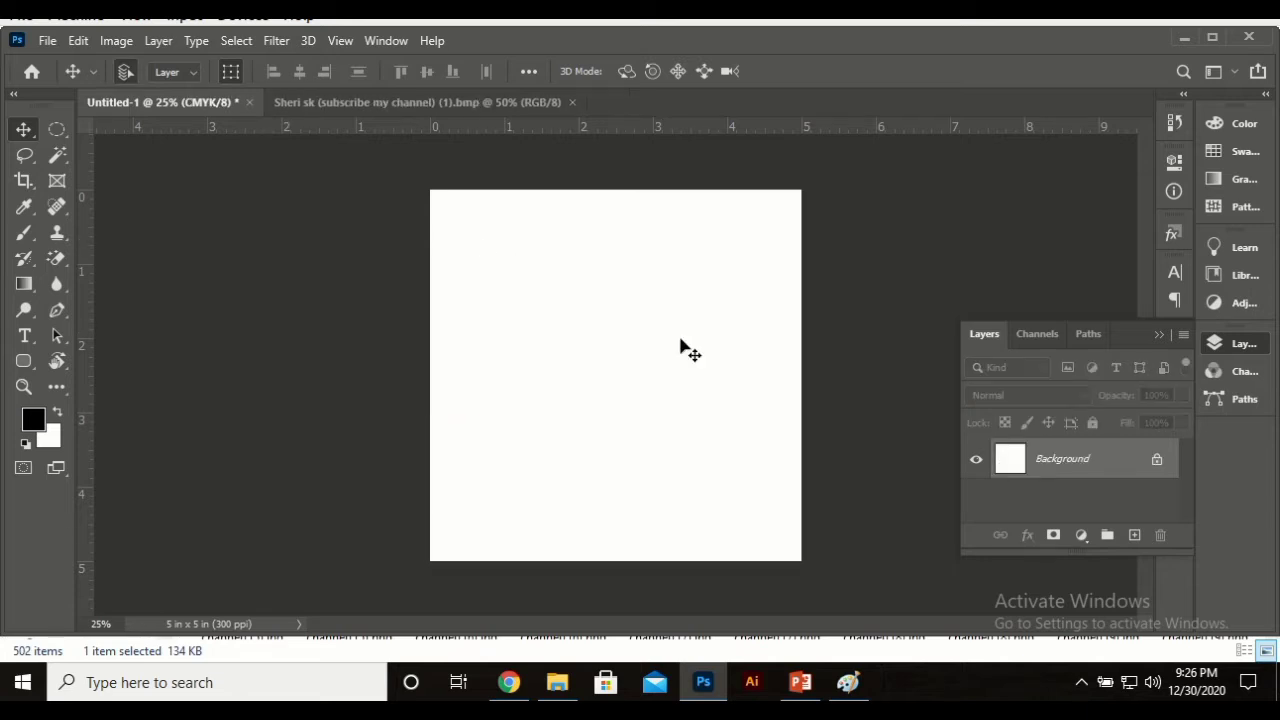
{"action": "left_click", "coordinate": [1157, 462]}
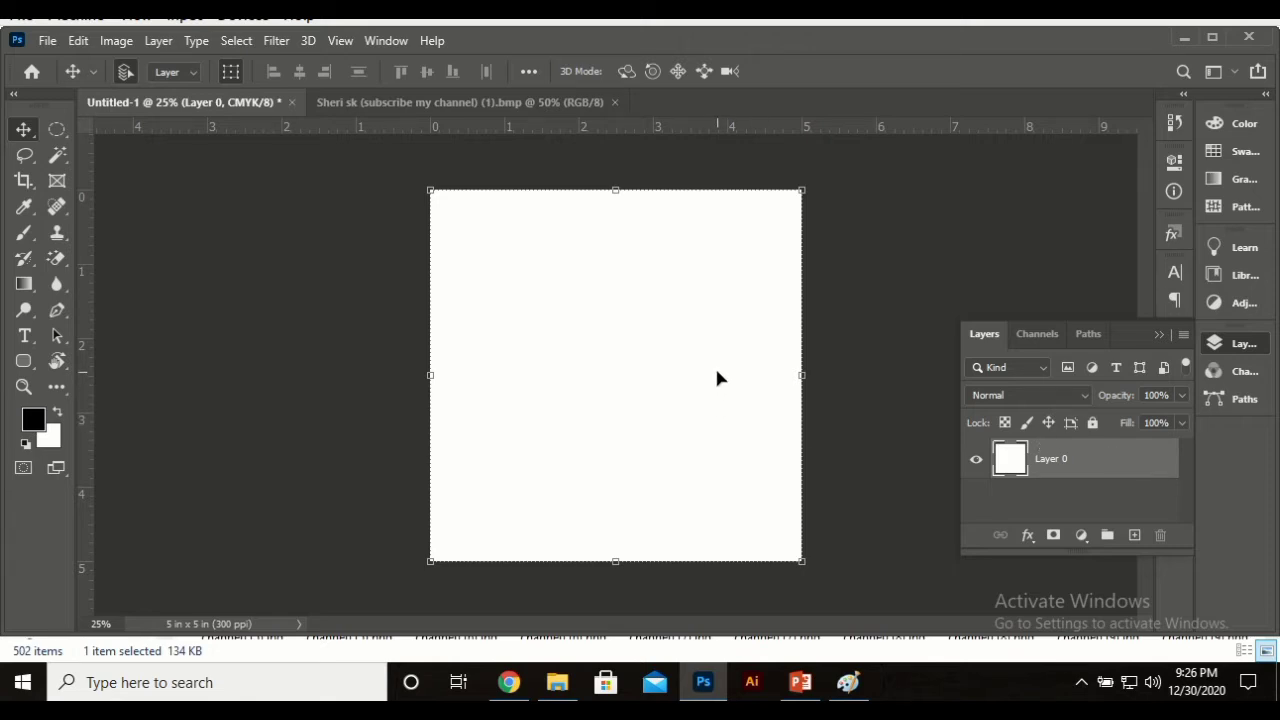
{"action": "left_click_drag", "start_coordinate": [717, 375], "coordinate": [565, 330]}
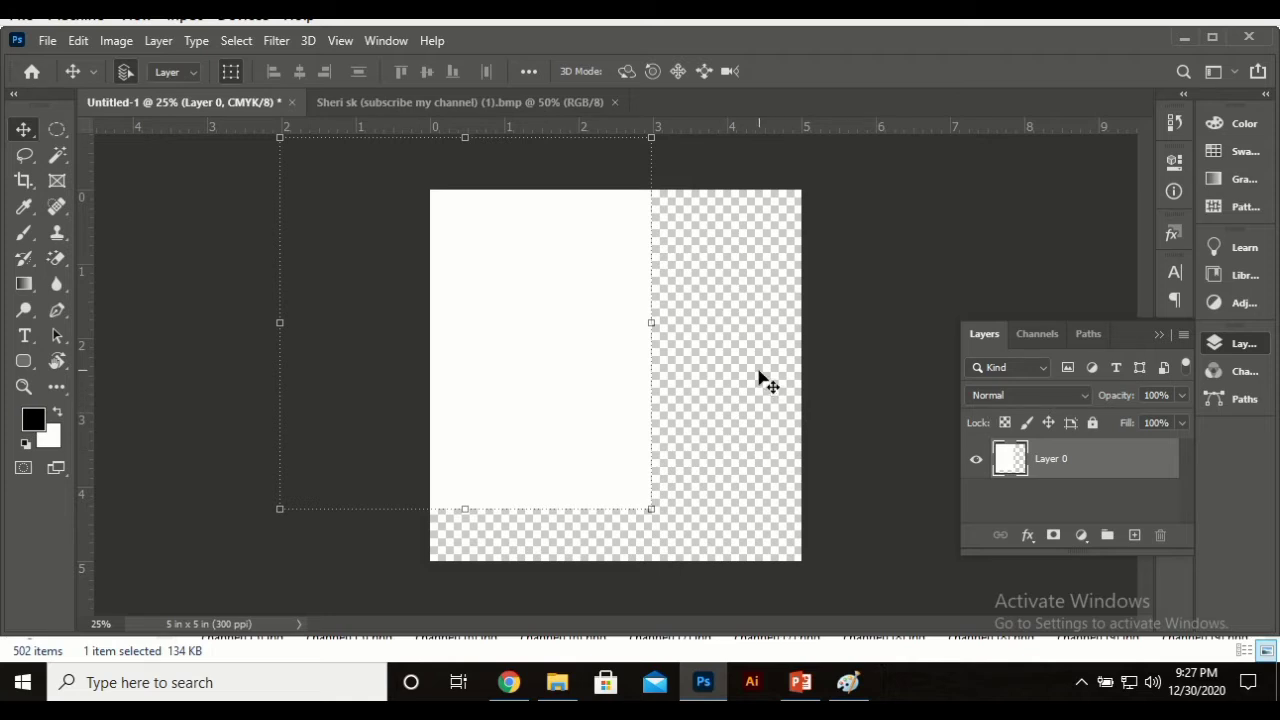
Step: Move the white Layer 0 back so it fills the whole canvas, leaving it unlocked
{"action": "left_click_drag", "start_coordinate": [569, 378], "coordinate": [727, 552]}
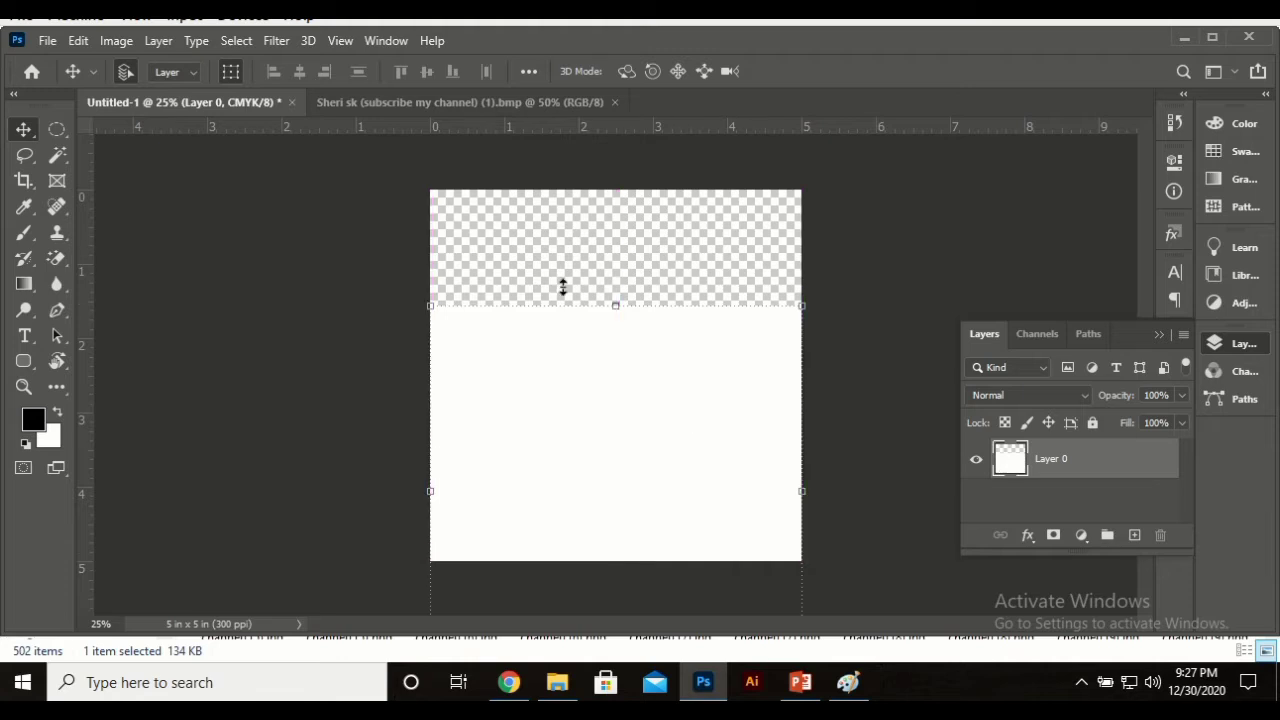
{"action": "left_click_drag", "start_coordinate": [602, 406], "coordinate": [577, 360]}
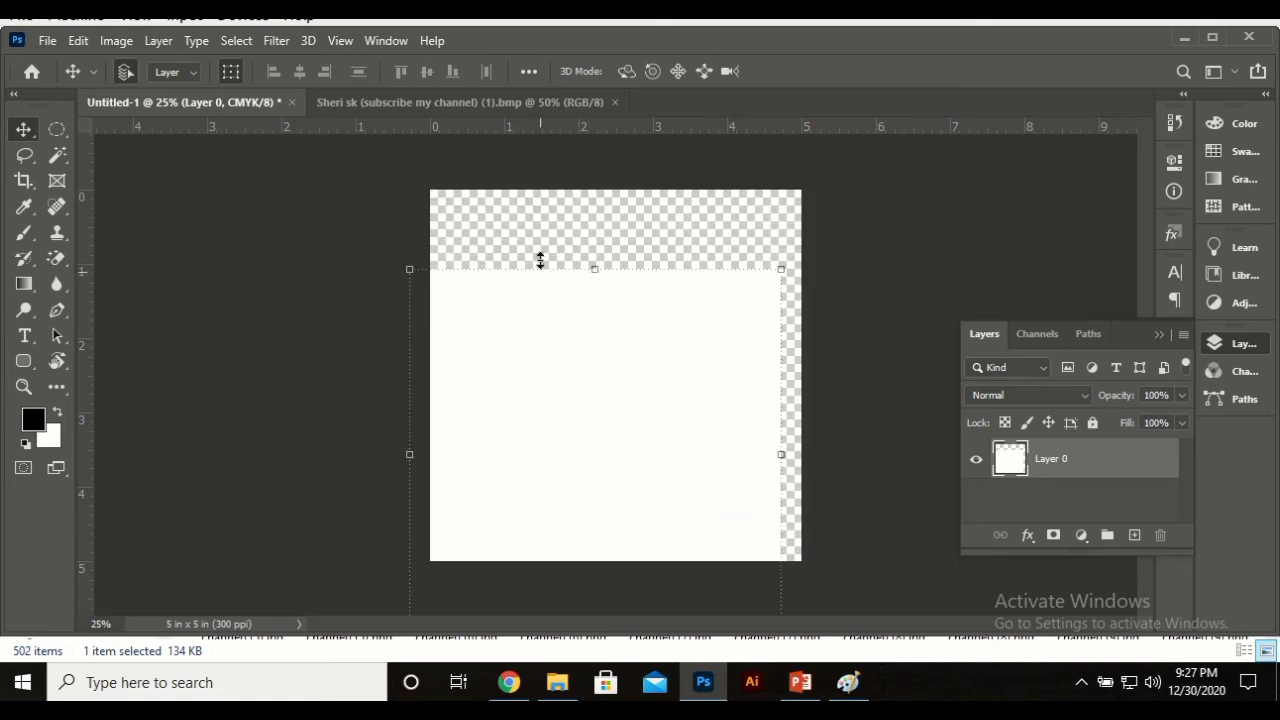
{"action": "left_click", "coordinate": [46, 40]}
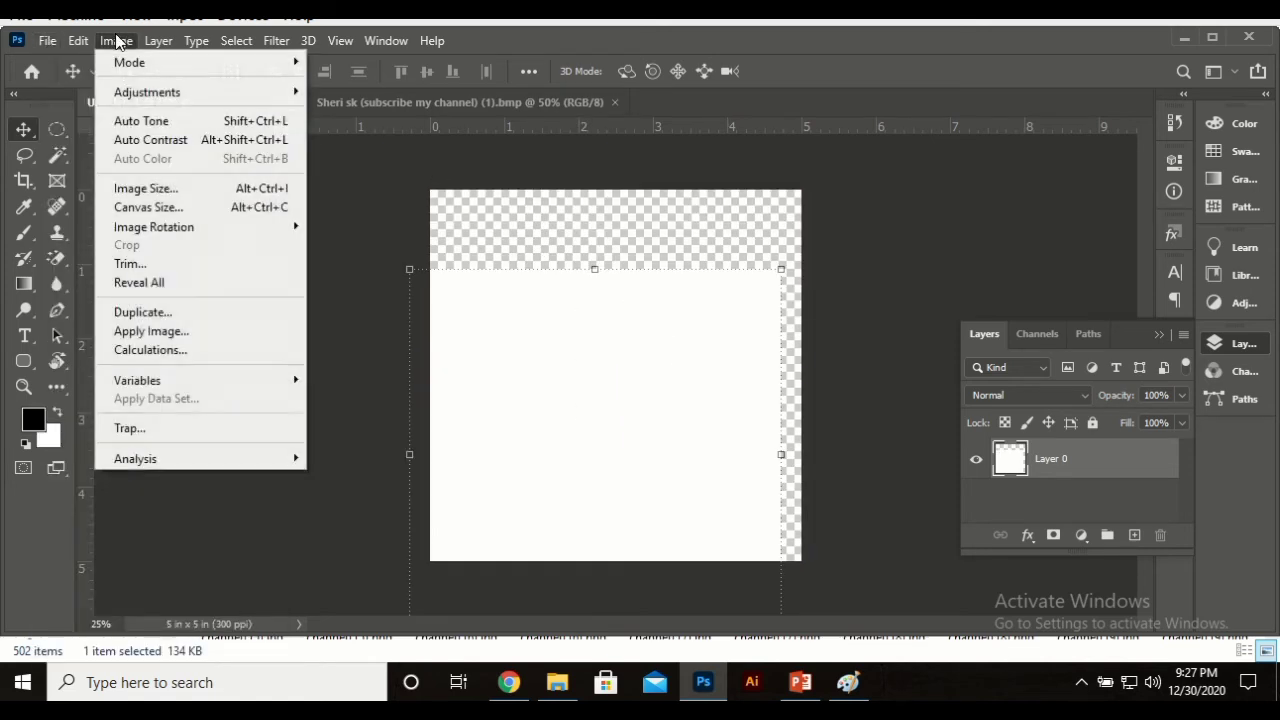
{"action": "mouse_move", "coordinate": [78, 40]}
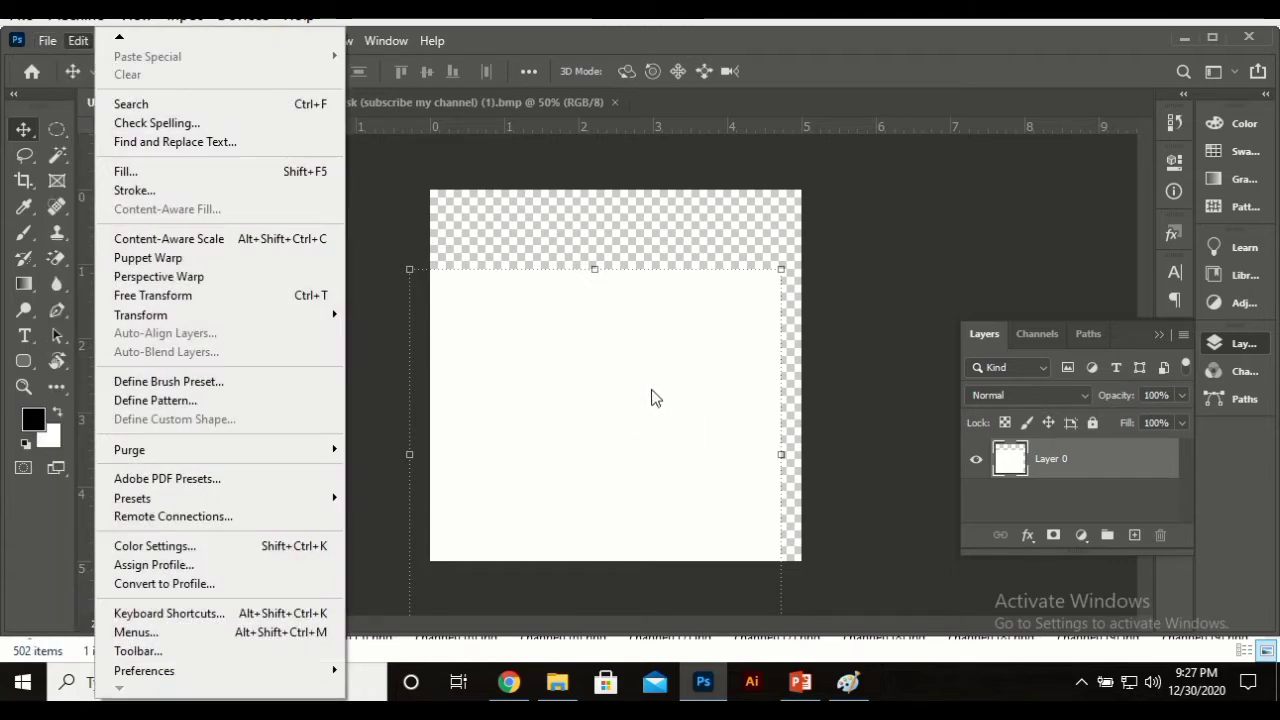
{"action": "left_click", "coordinate": [846, 253]}
{"action": "left_click_drag", "start_coordinate": [683, 399], "coordinate": [703, 320]}
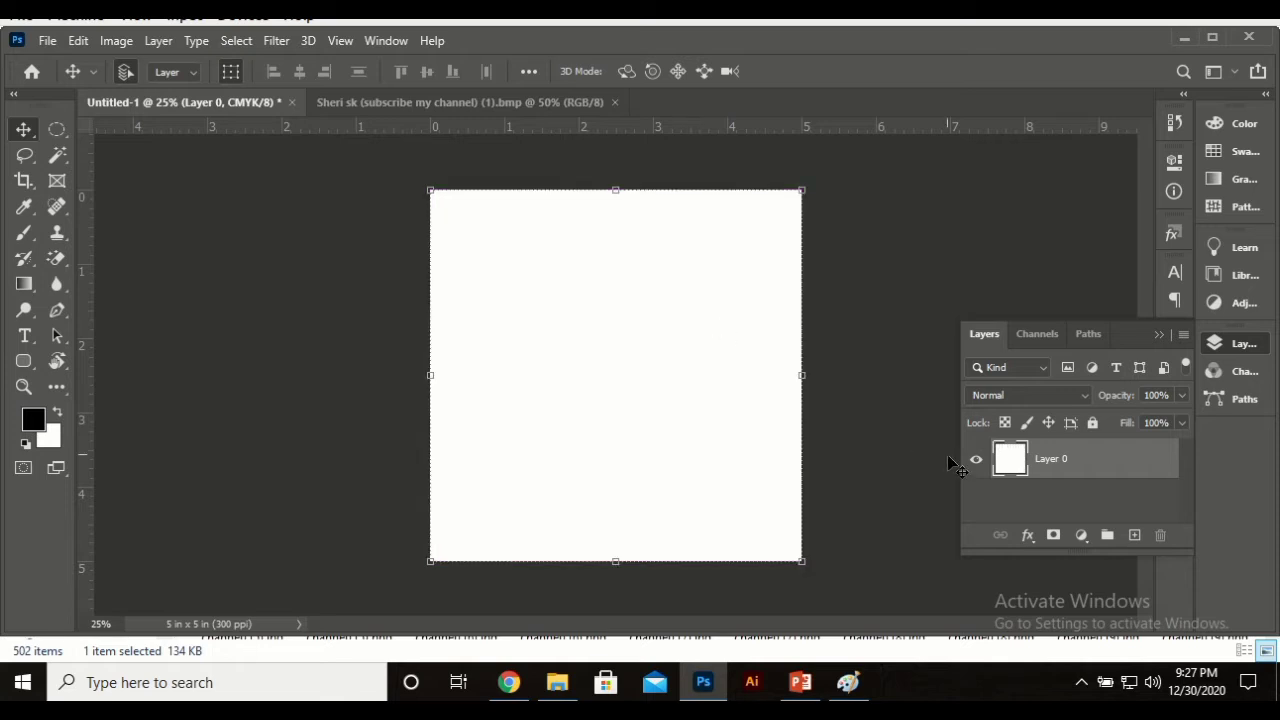
{"action": "key", "text": "ctrl+slash"}
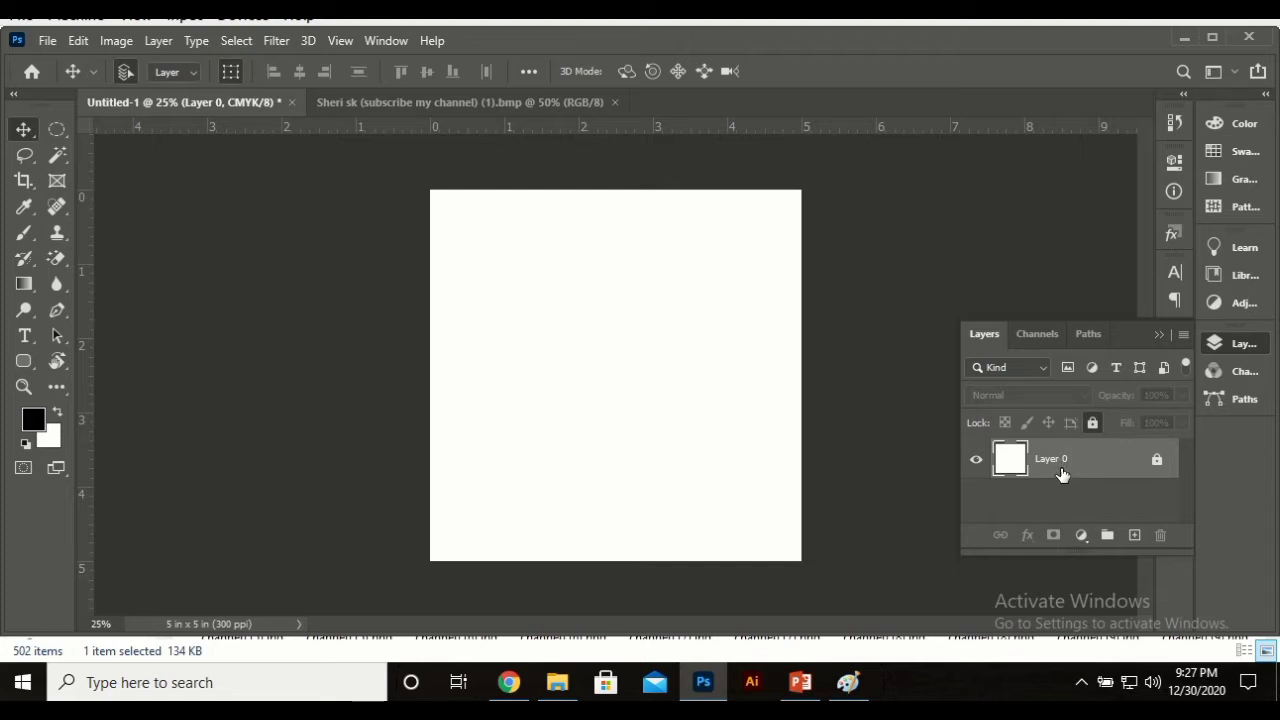
{"action": "left_click", "coordinate": [1157, 460]}
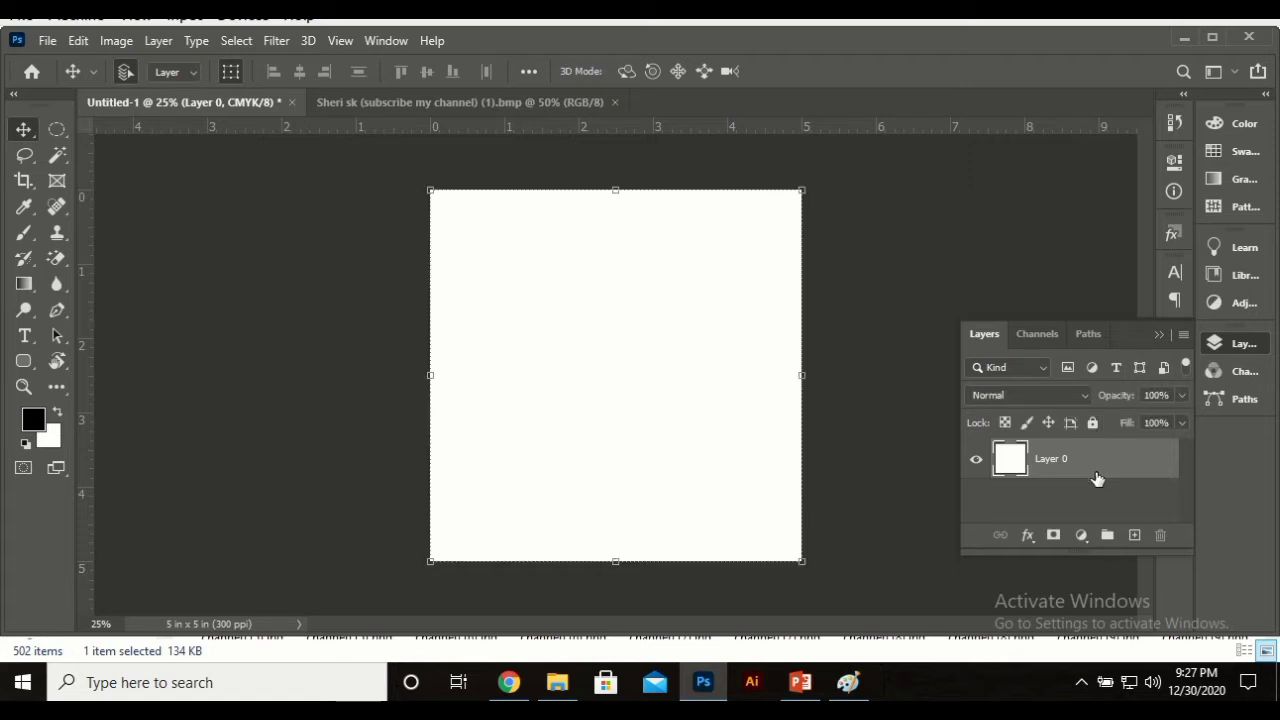
Step: Rename Layer 0 to 'Background'
{"action": "double_click", "coordinate": [1050, 457]}
{"action": "type", "text": "Bac"}
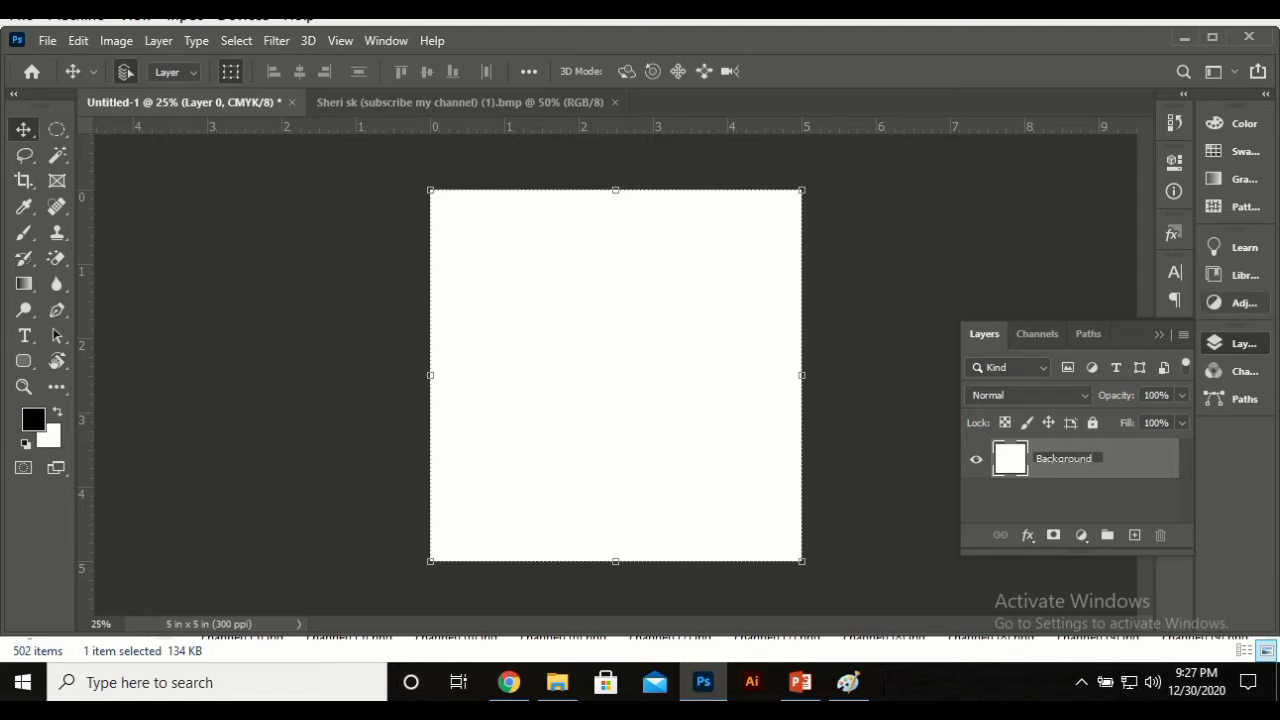
{"action": "type", "text": "kground"}
{"action": "key", "text": "Return"}
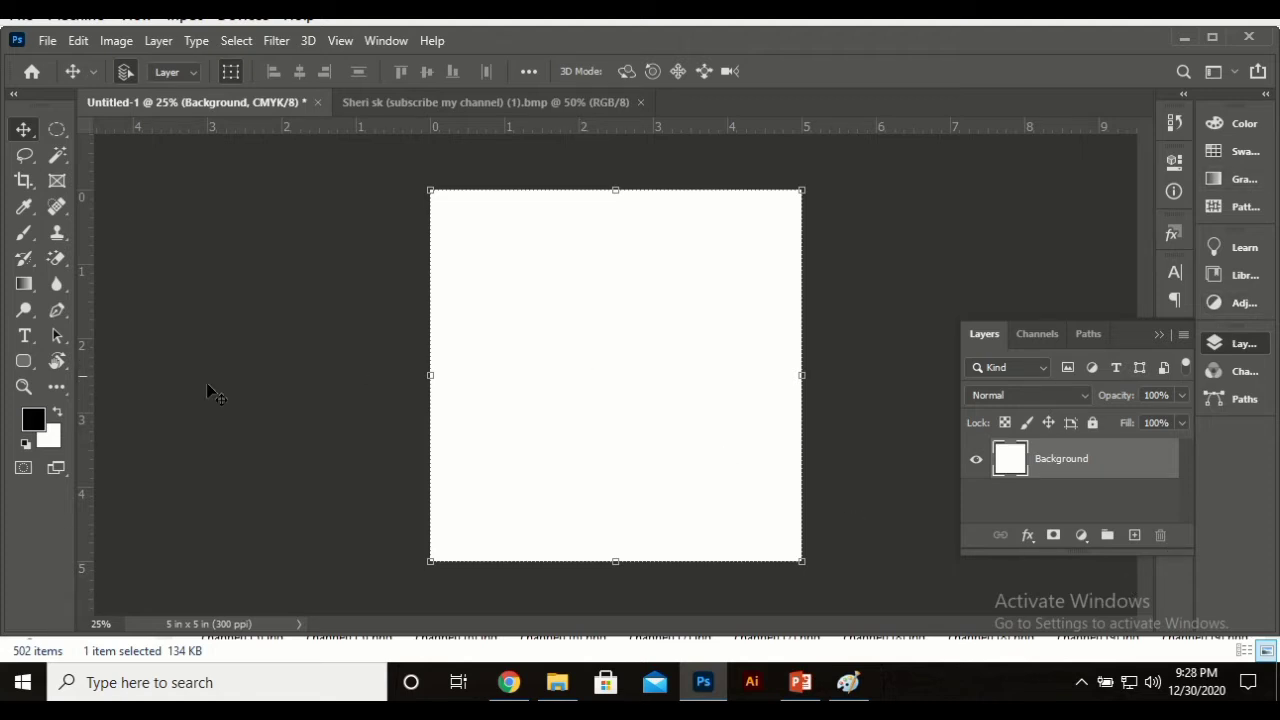
Step: Draw a blue-filled rectangle and move it against the canvas top edge at X 100, Y 0
{"action": "left_click", "coordinate": [26, 363]}
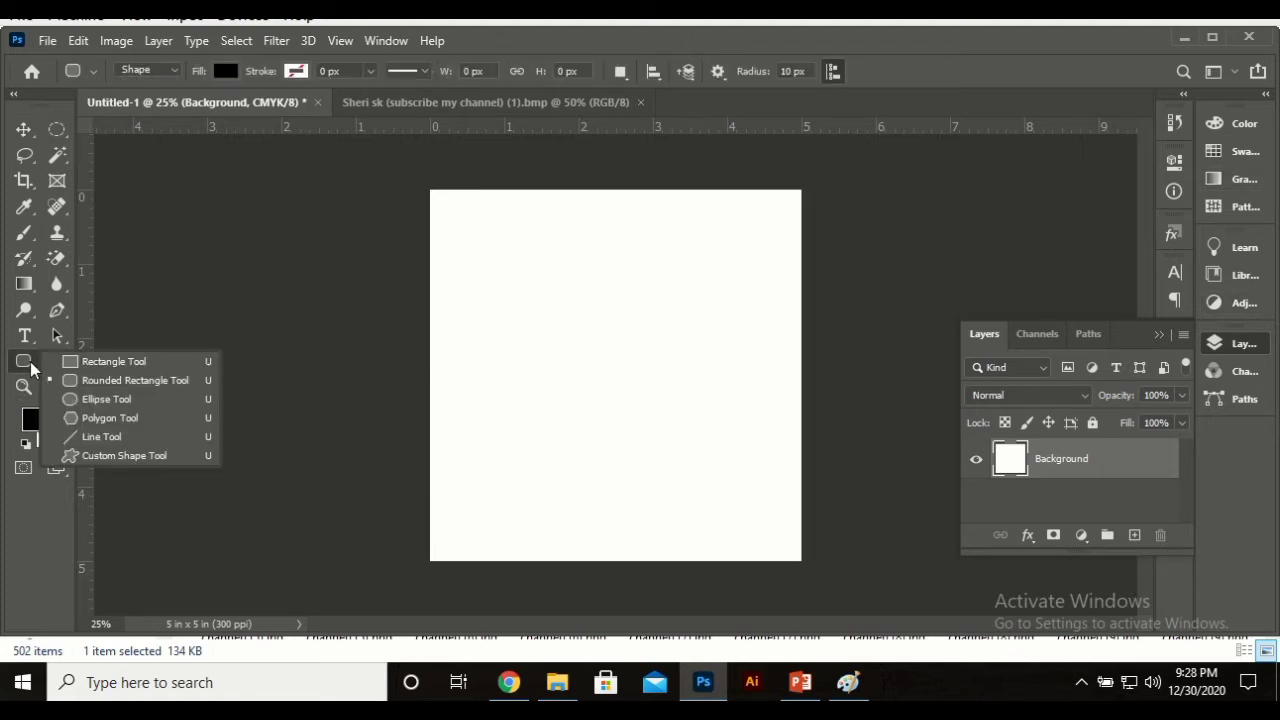
{"action": "left_click", "coordinate": [110, 361]}
{"action": "left_click_drag", "start_coordinate": [524, 259], "coordinate": [733, 435]}
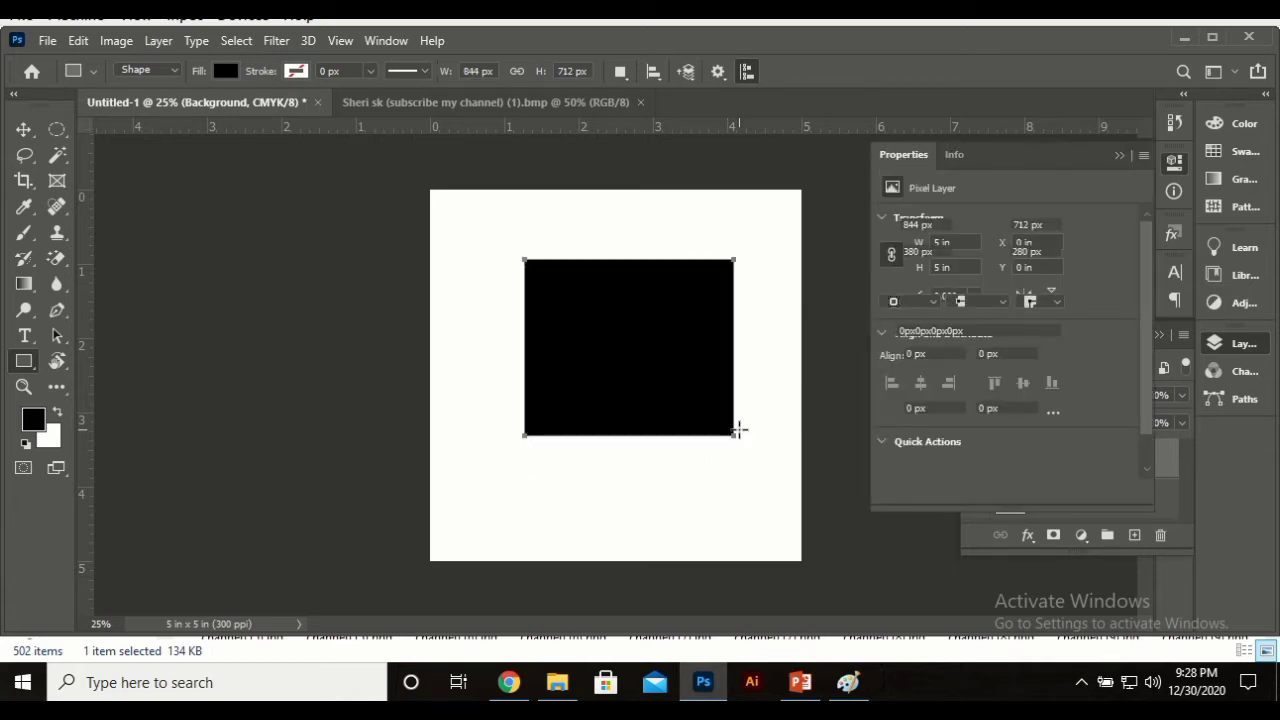
{"action": "left_click", "coordinate": [226, 71]}
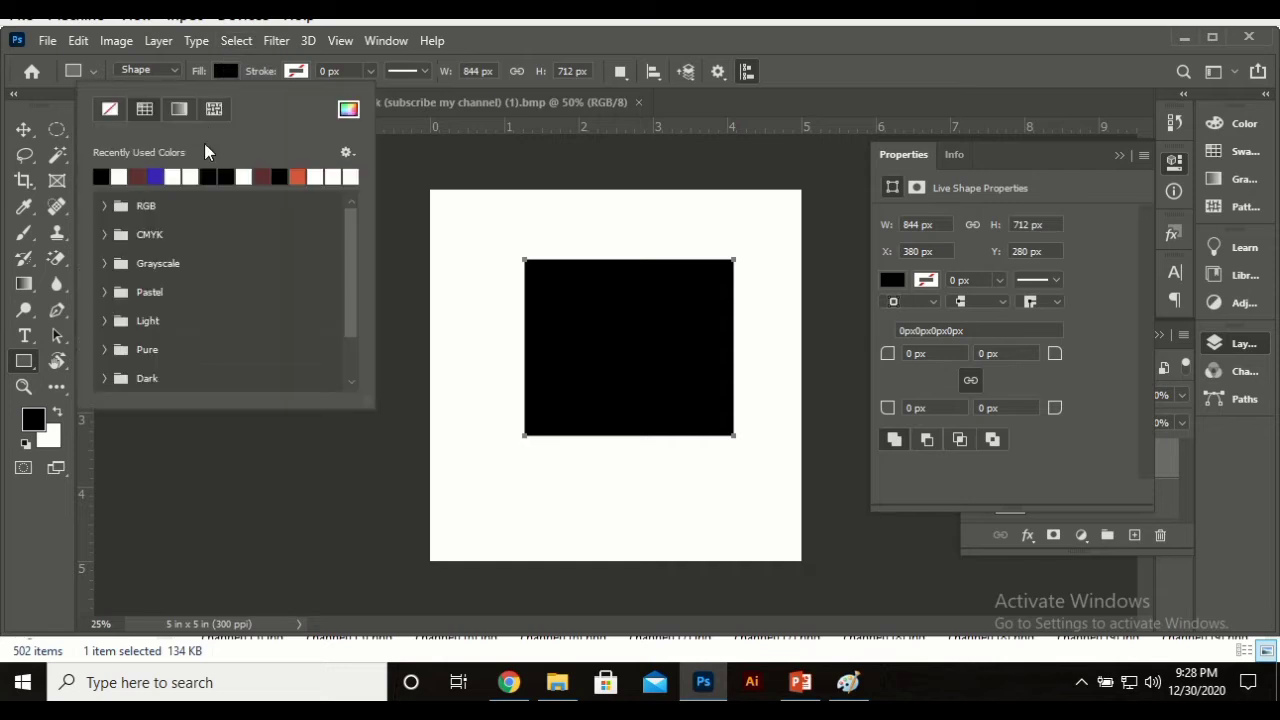
{"action": "left_click", "coordinate": [155, 176]}
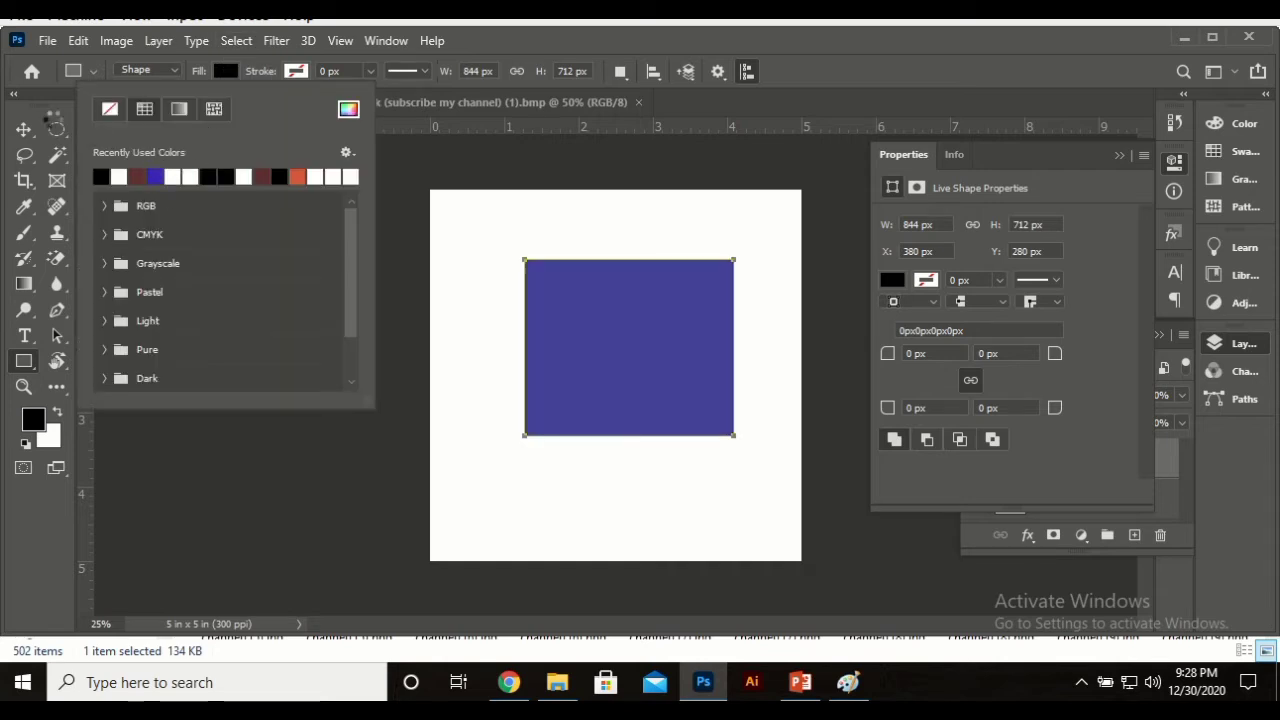
{"action": "left_click", "coordinate": [23, 129]}
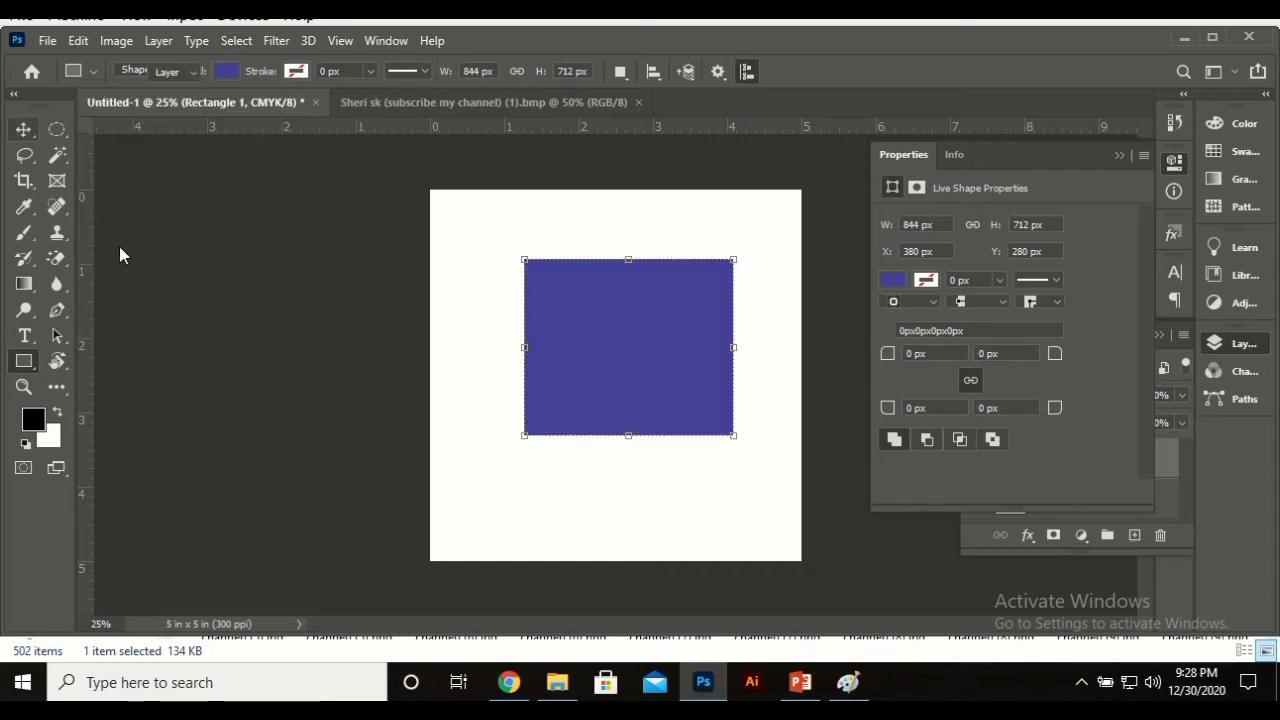
{"action": "left_click_drag", "start_coordinate": [589, 317], "coordinate": [573, 327]}
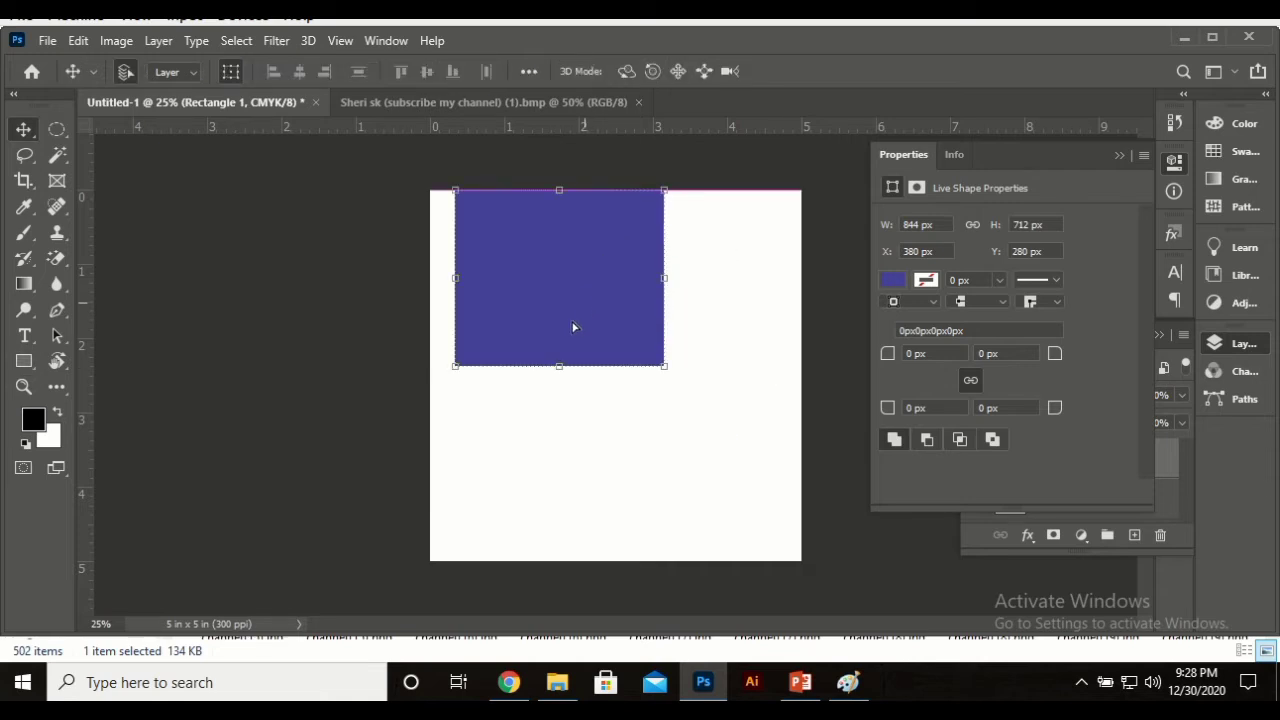
{"action": "left_click", "coordinate": [50, 335]}
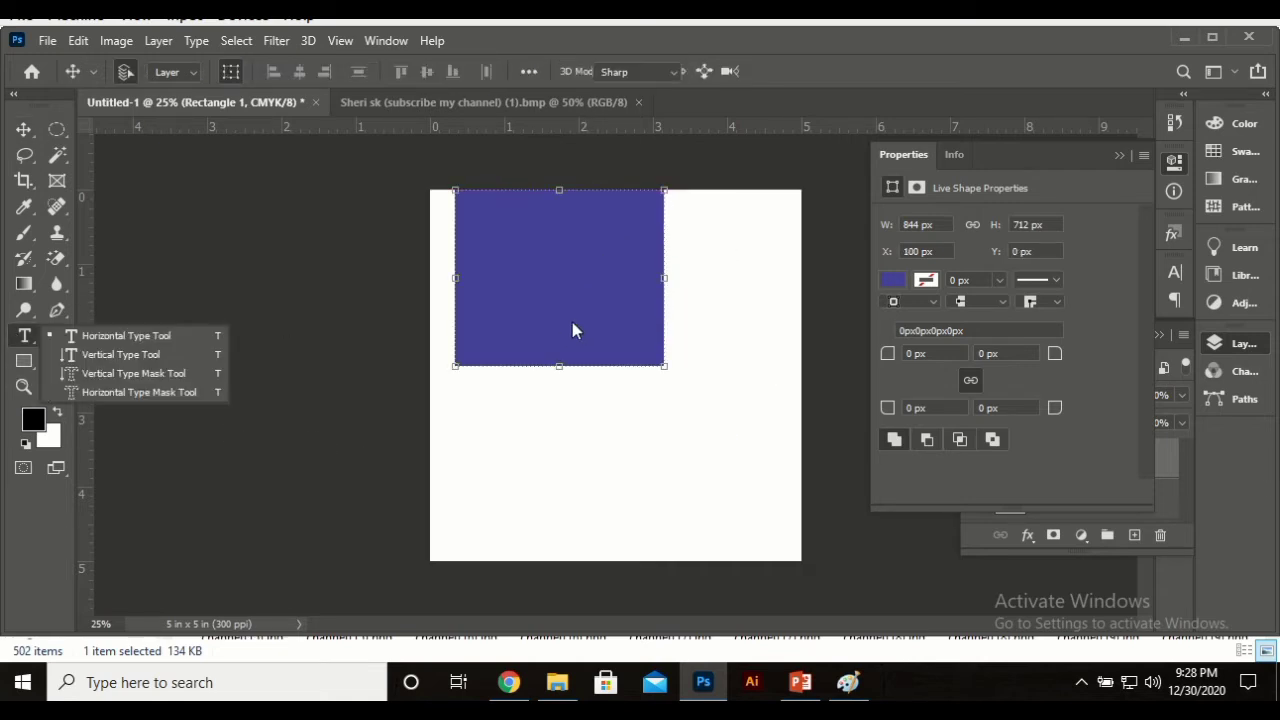
Step: Add a black Gabriola 54 pt text layer with the person's name below the rectangle, toward the right
{"action": "left_click", "coordinate": [107, 335]}
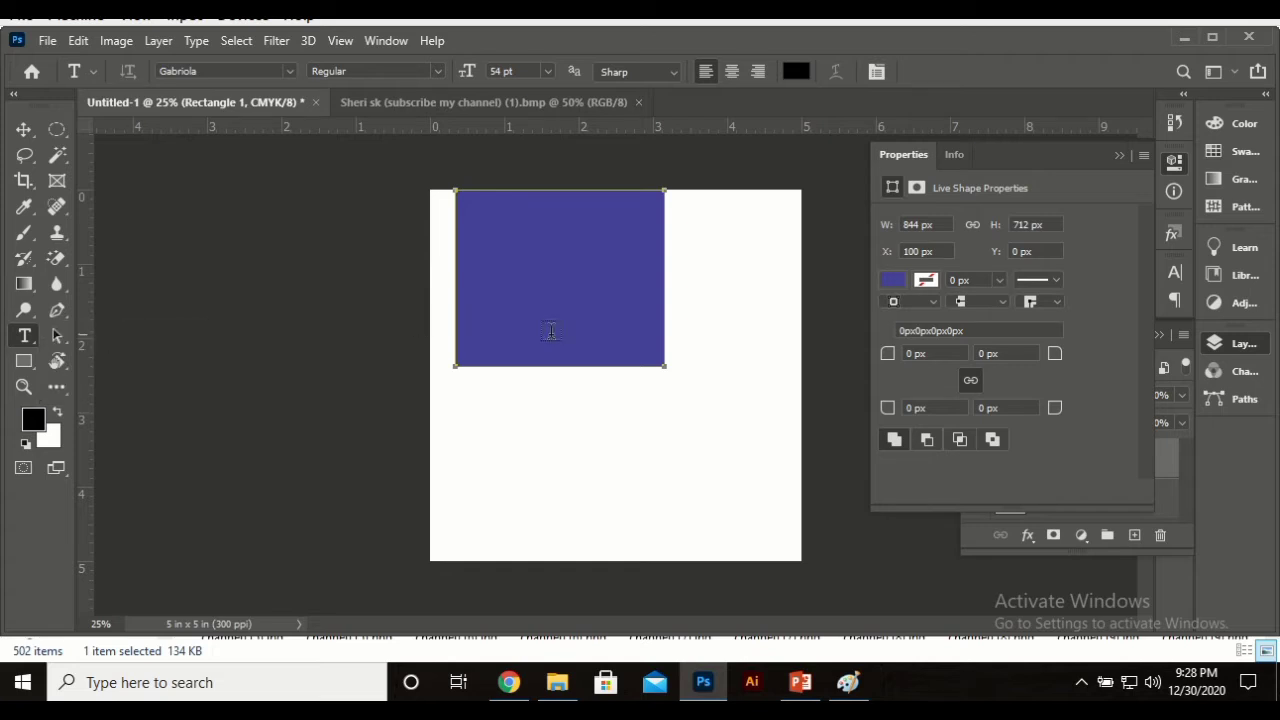
{"action": "left_click", "coordinate": [532, 425]}
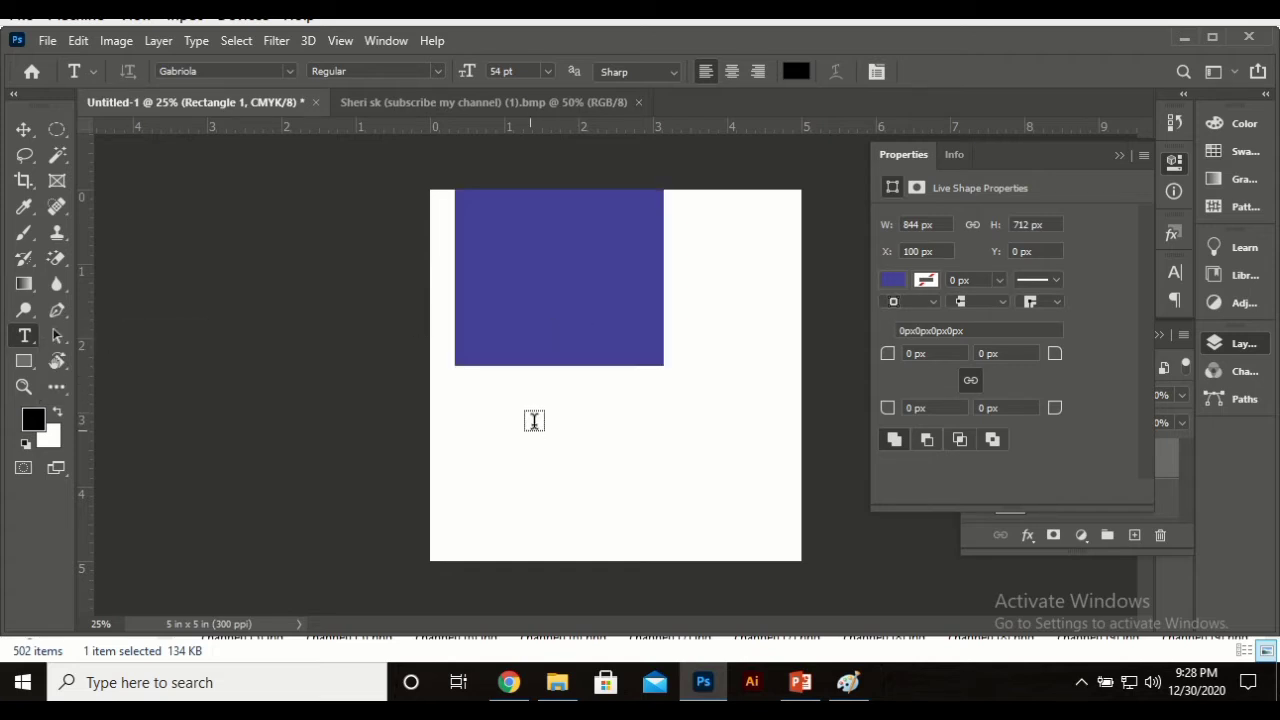
{"action": "type", "text": "JoeLorem Ipsum"}
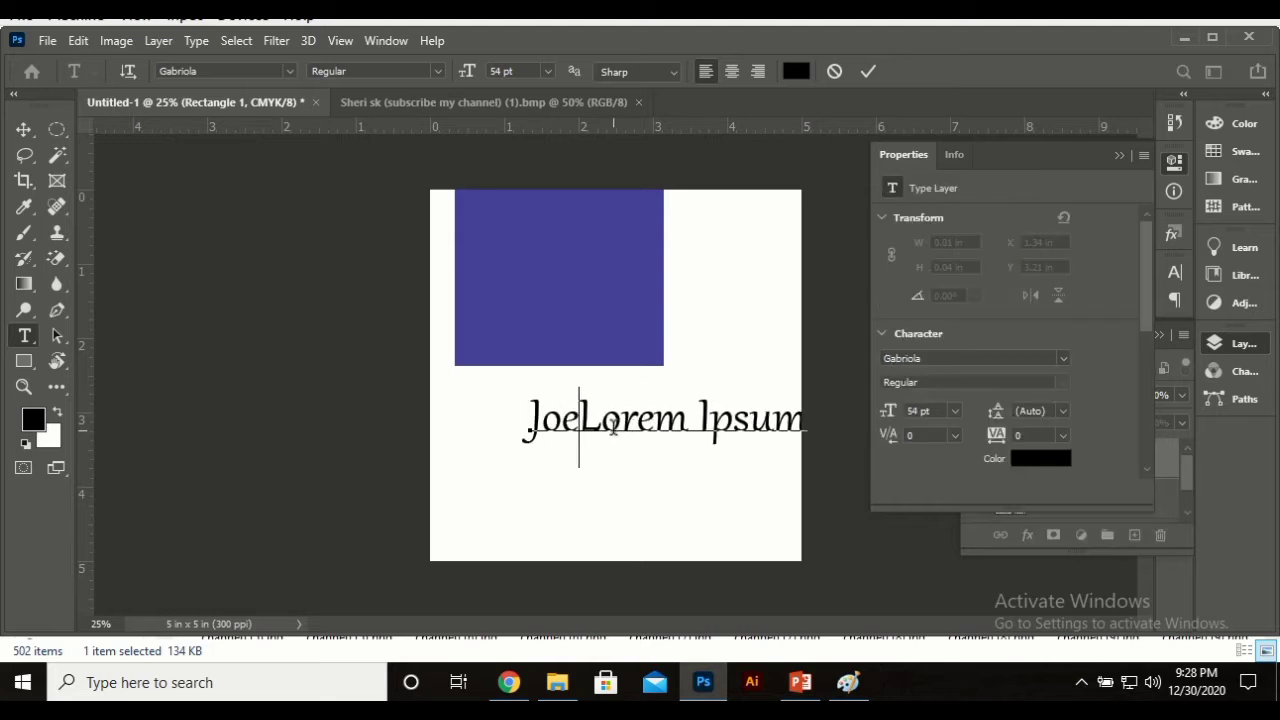
{"action": "key", "text": "ctrl+a"}
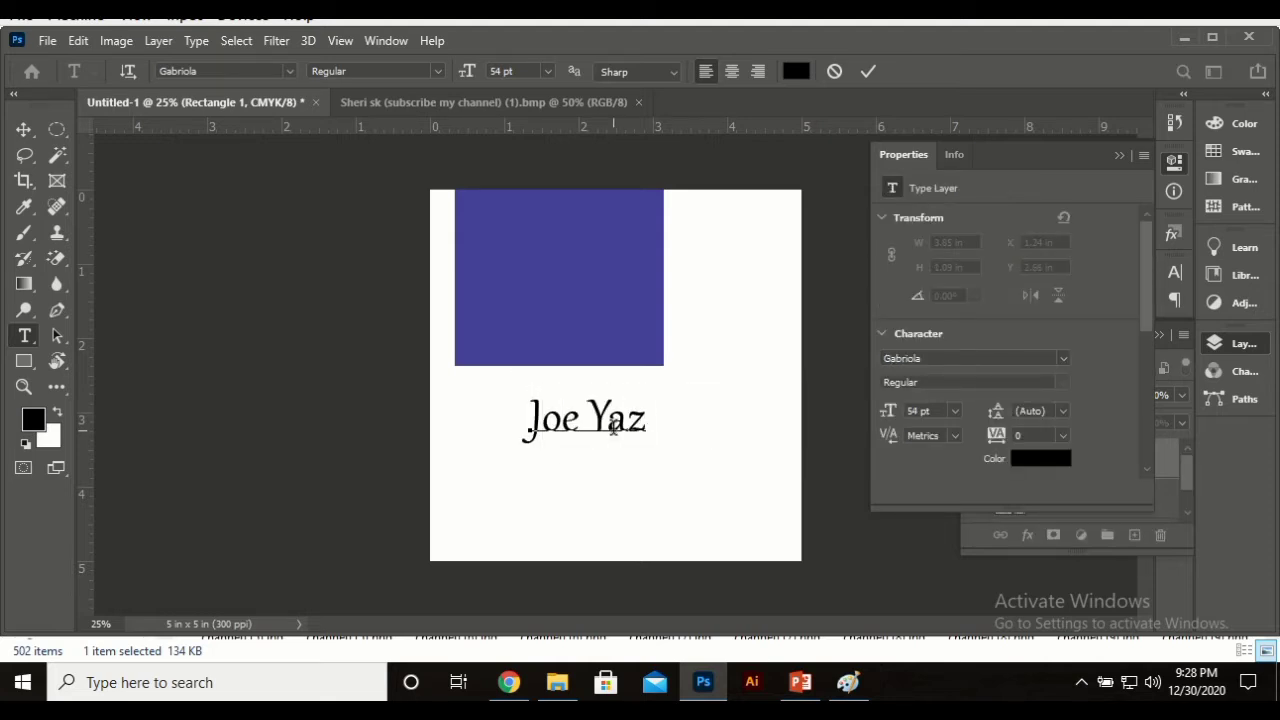
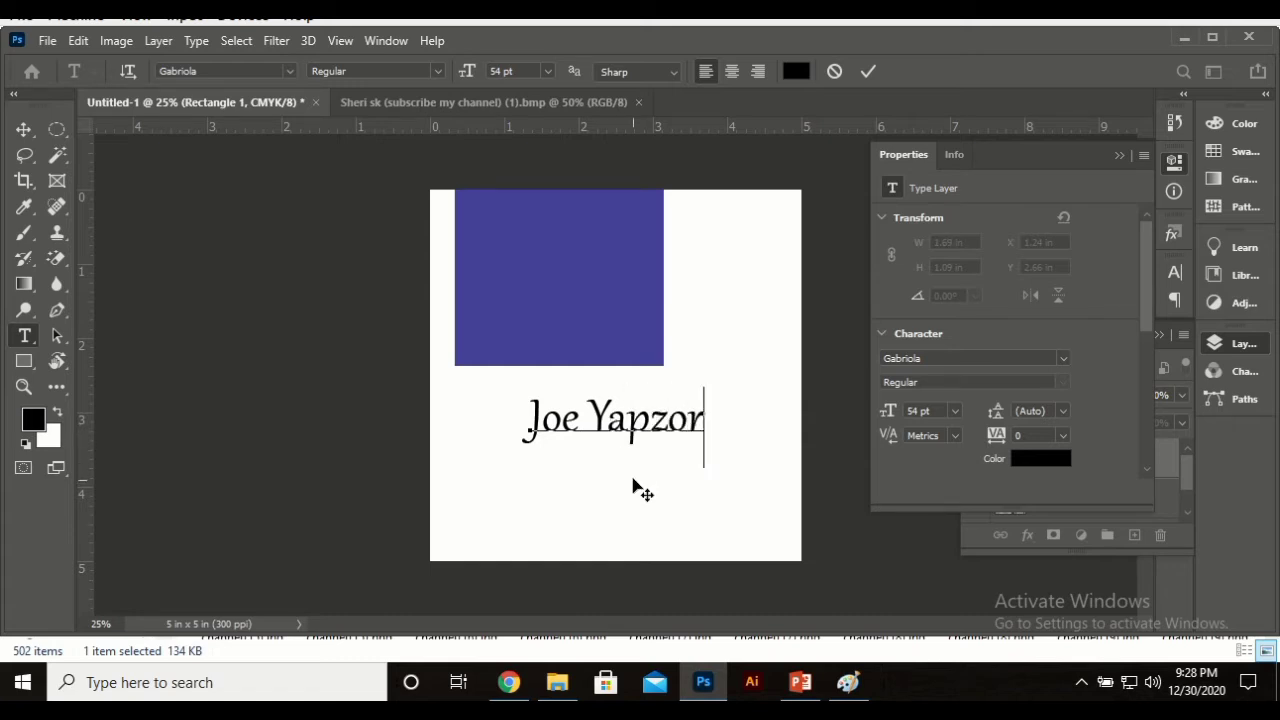
{"action": "left_click_drag", "start_coordinate": [633, 483], "coordinate": [689, 496]}
{"action": "left_click", "coordinate": [868, 70]}
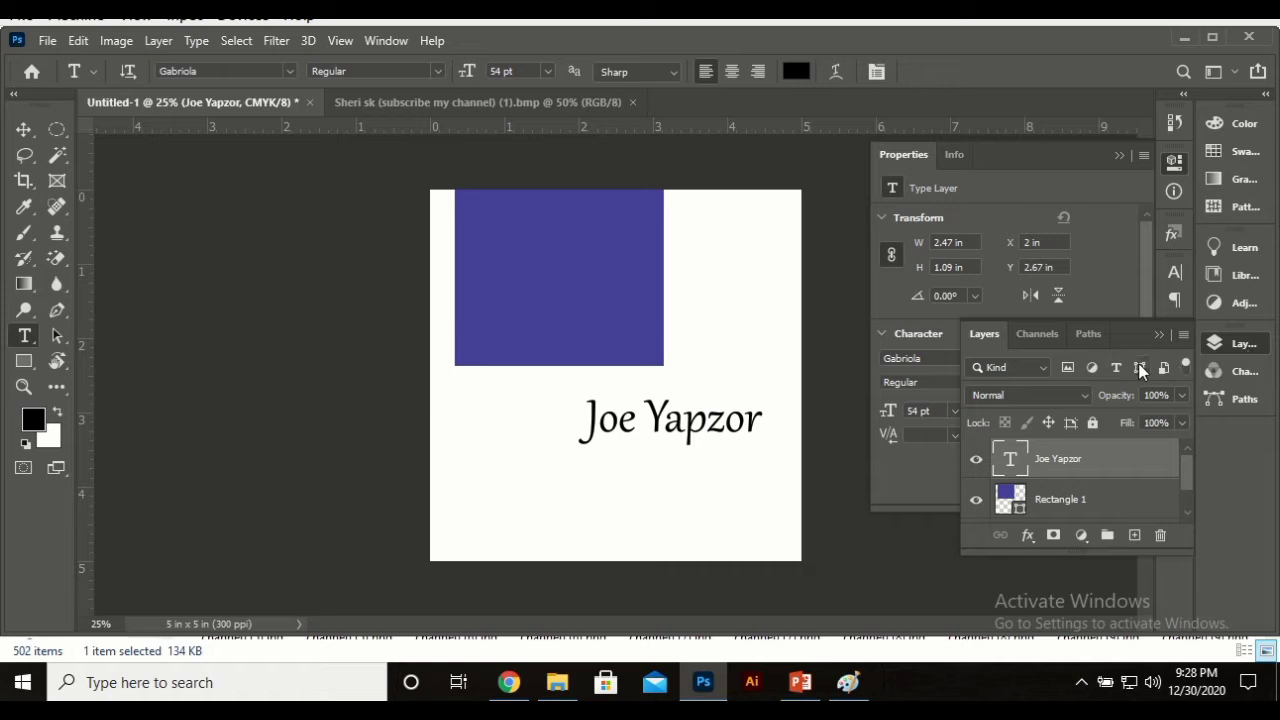
{"action": "left_click", "coordinate": [1232, 345]}
{"action": "left_click", "coordinate": [1232, 345]}
{"action": "left_click", "coordinate": [158, 40]}
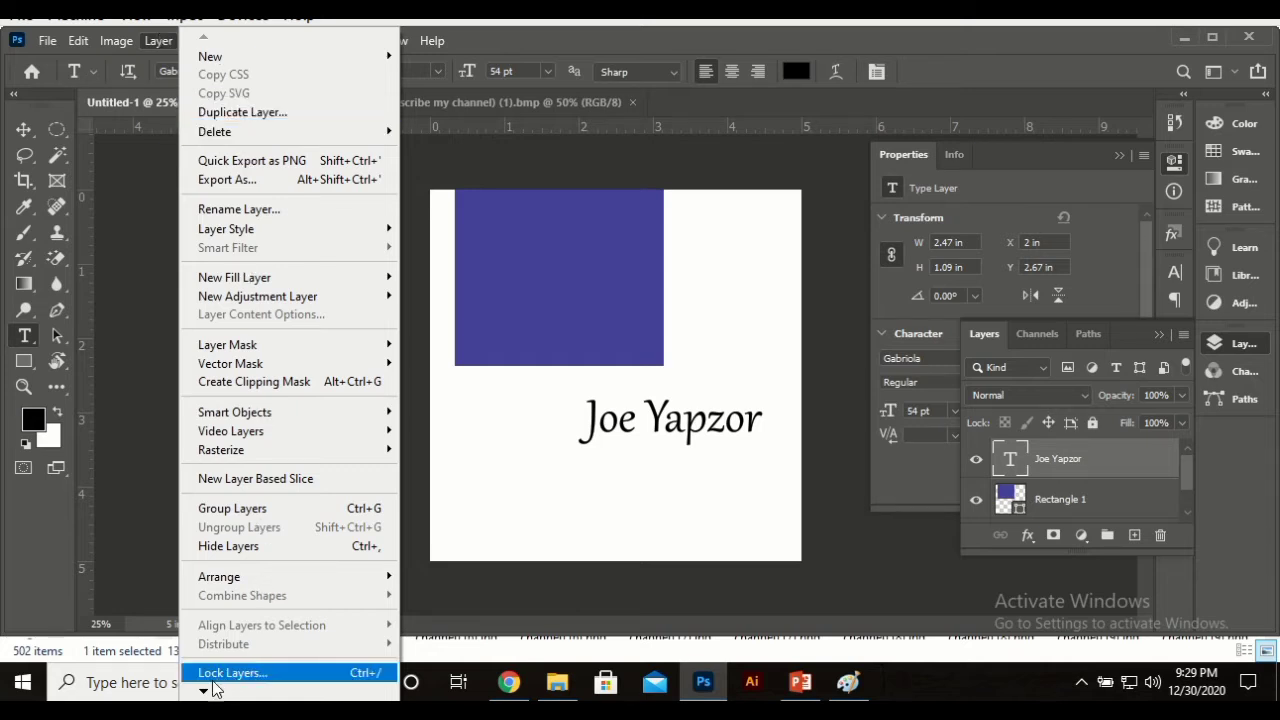
{"action": "mouse_move", "coordinate": [204, 690]}
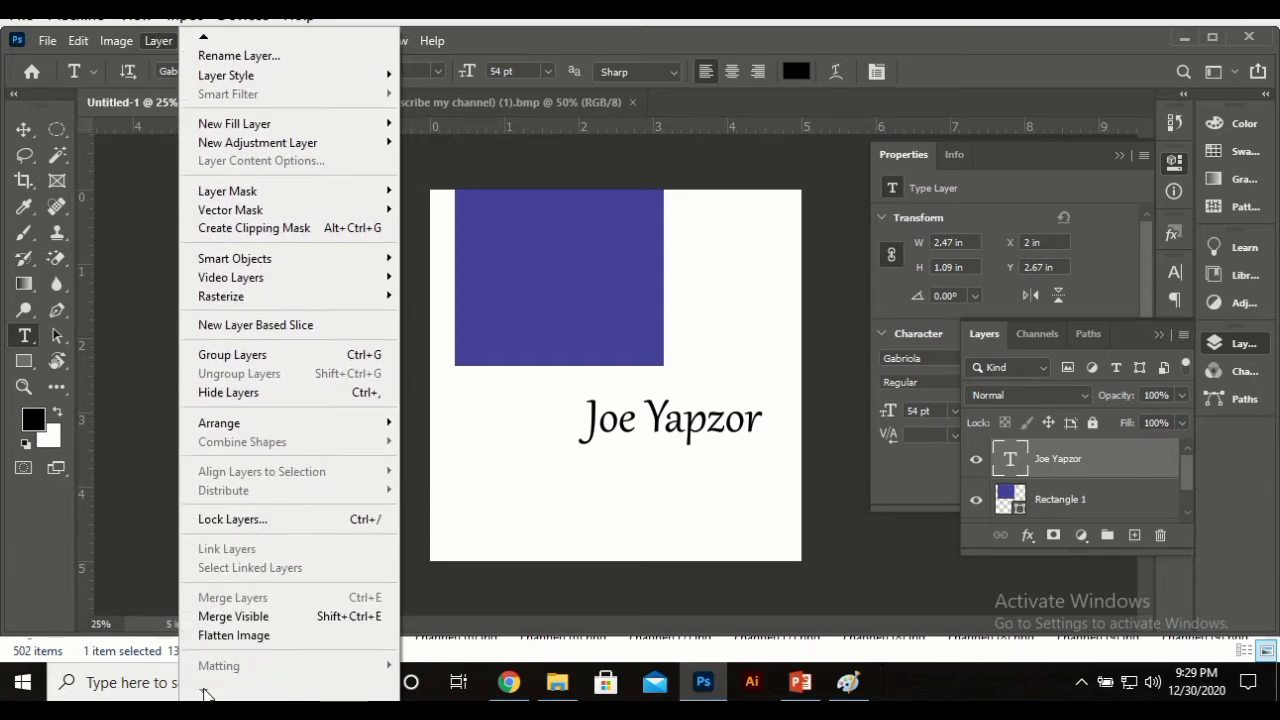
{"action": "mouse_move", "coordinate": [204, 42]}
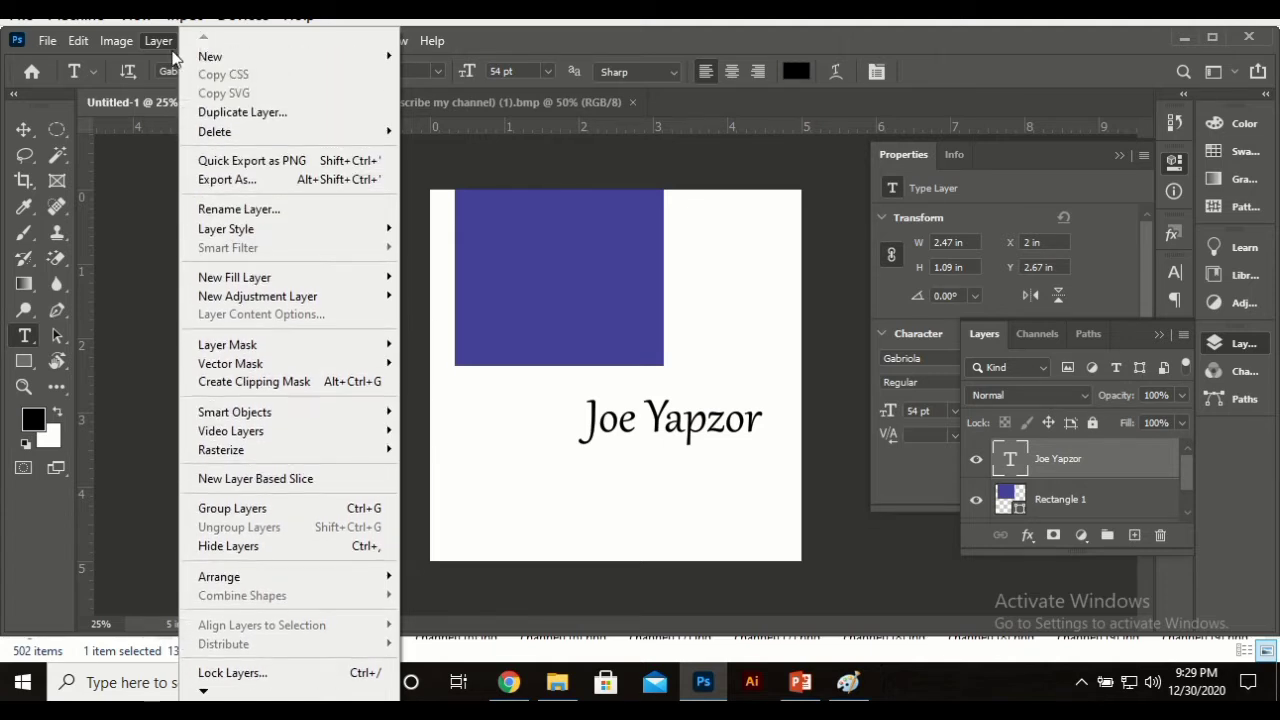
{"action": "left_click", "coordinate": [156, 42]}
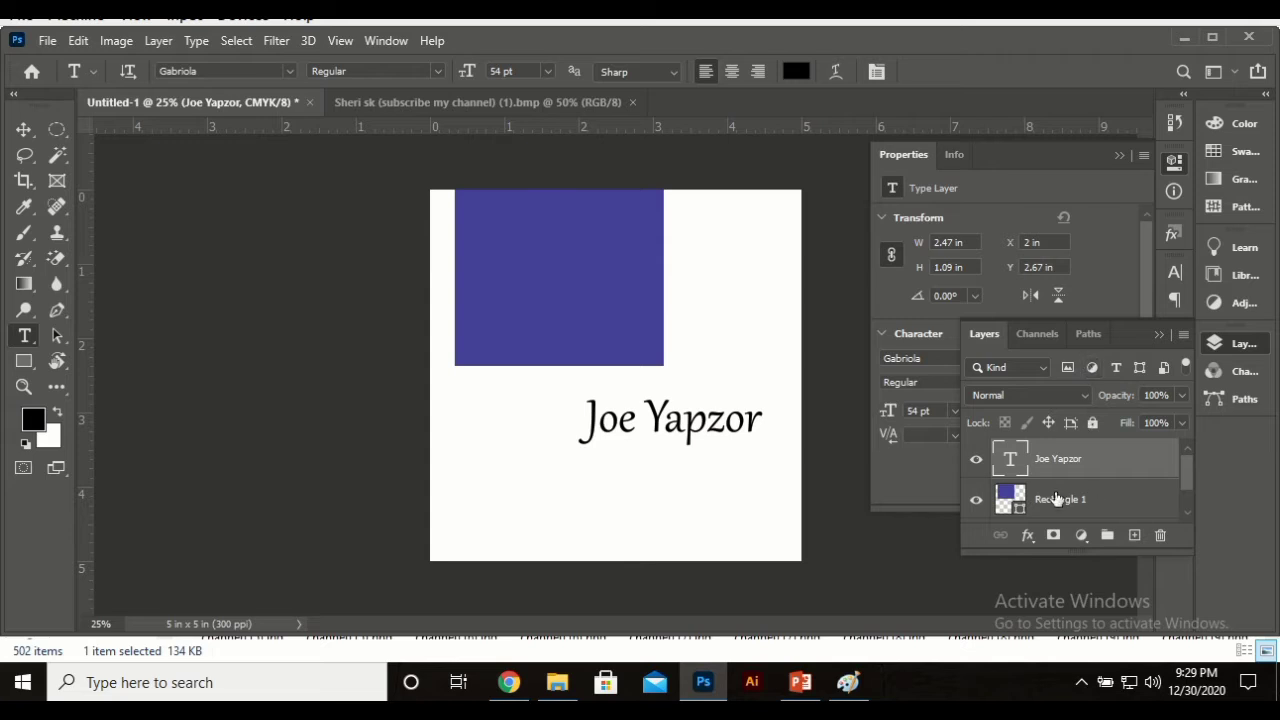
Step: Drag the name text up onto the right part of the blue rectangle
{"action": "scroll", "coordinate": [1056, 498], "scroll_direction": "down", "scroll_amount": 1}
{"action": "scroll", "coordinate": [1057, 498], "scroll_direction": "up", "scroll_amount": 1}
{"action": "left_click", "coordinate": [1088, 512]}
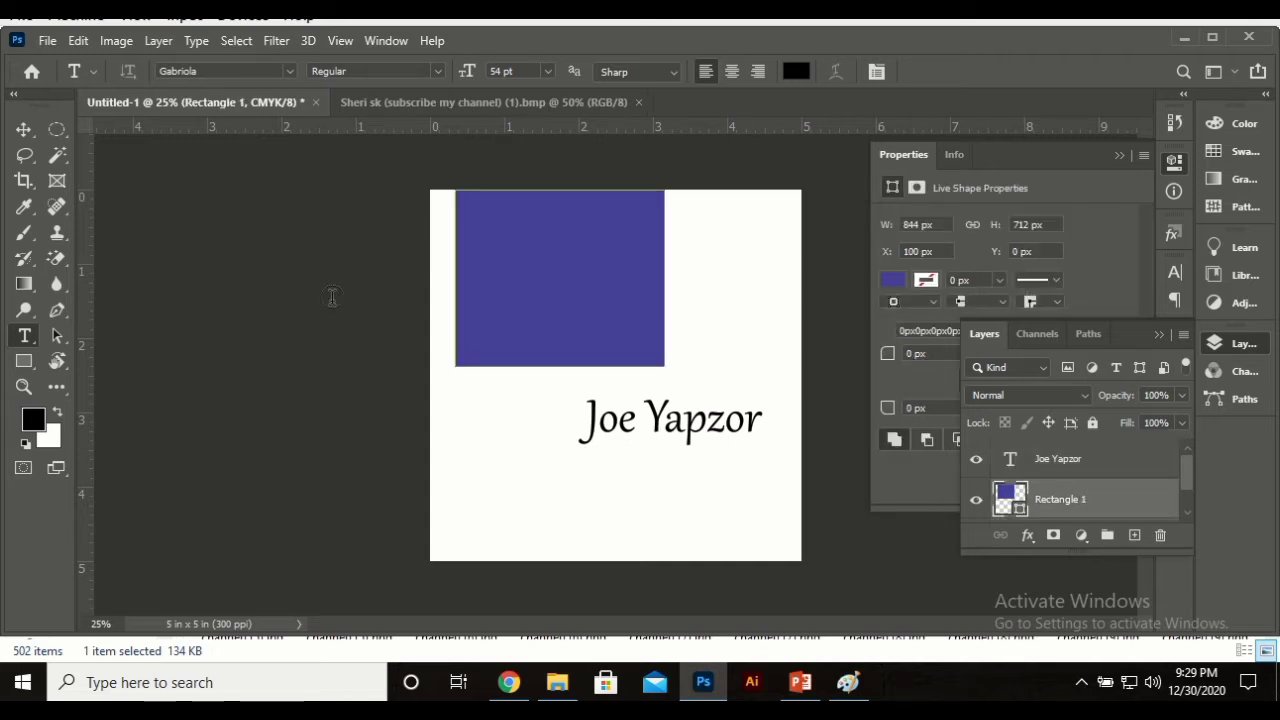
{"action": "left_click", "coordinate": [23, 129]}
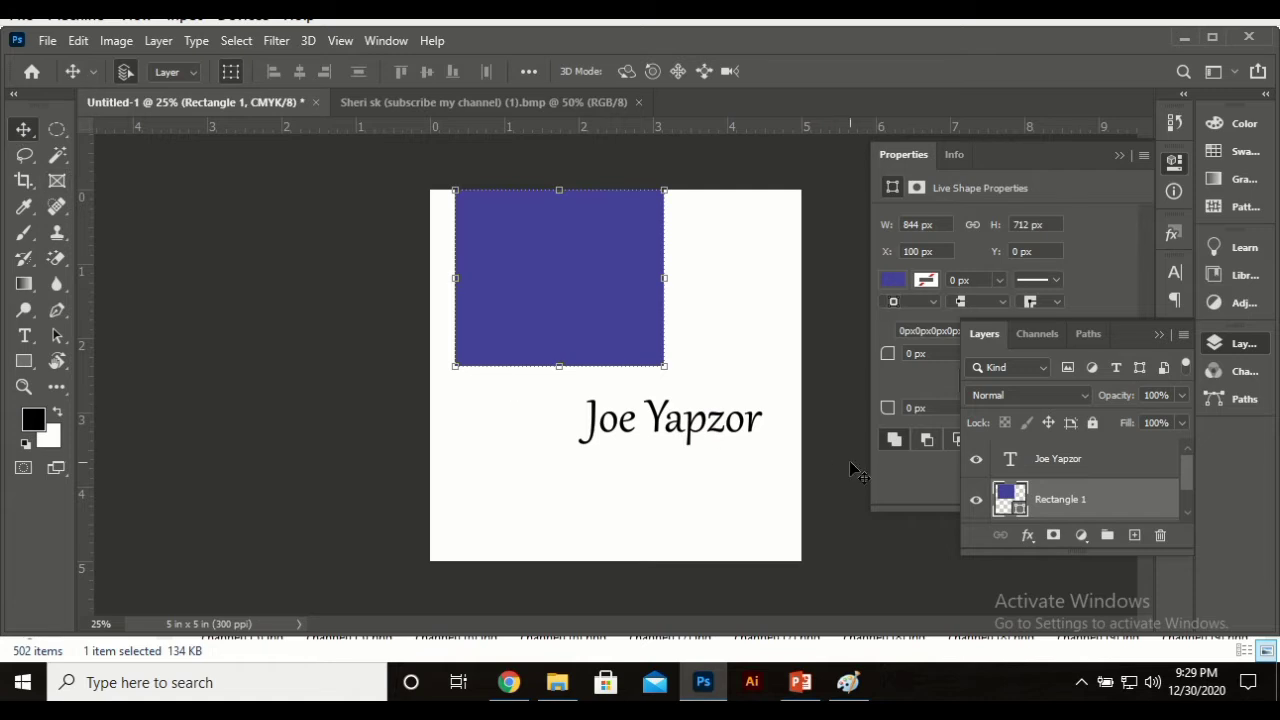
{"action": "left_click_drag", "start_coordinate": [703, 434], "coordinate": [652, 311]}
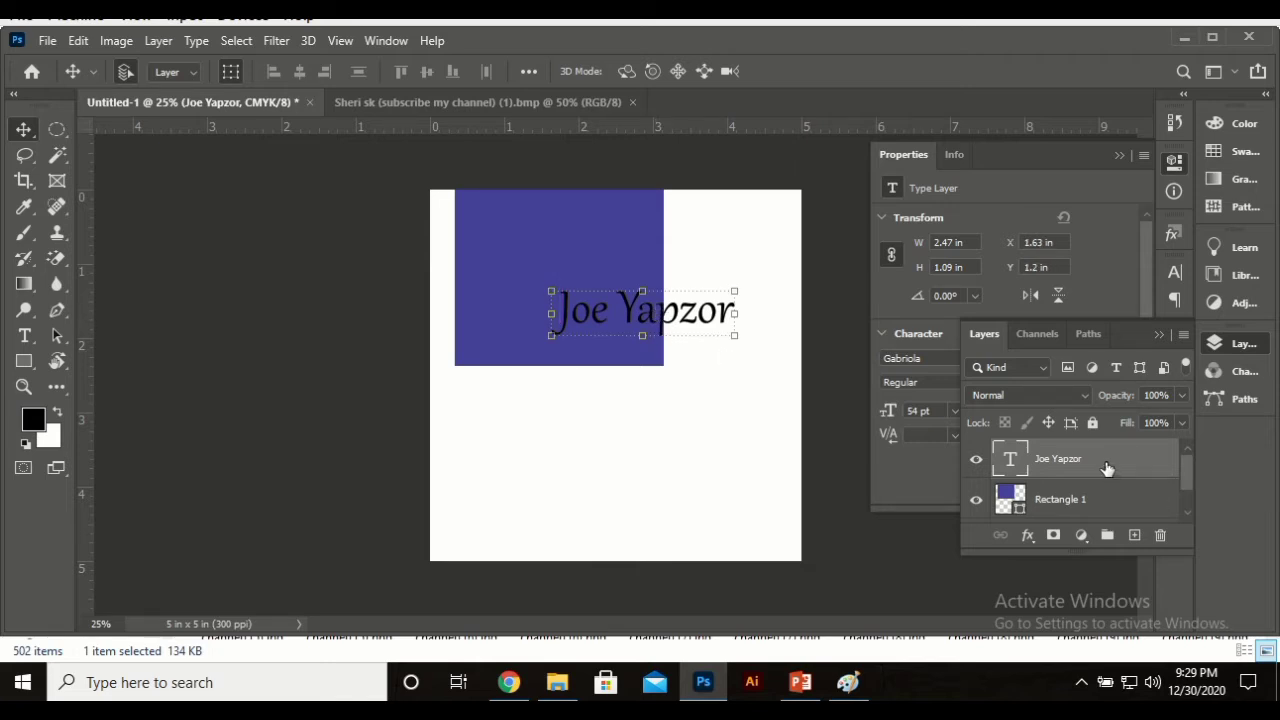
{"action": "scroll", "coordinate": [1100, 474], "scroll_direction": "down", "scroll_amount": 1}
{"action": "scroll", "coordinate": [1093, 479], "scroll_direction": "up", "scroll_amount": 1}
{"action": "mouse_move", "coordinate": [1095, 464]}
{"action": "left_mouse_down"}
{"action": "mouse_move", "coordinate": [1086, 531]}
{"action": "mouse_move", "coordinate": [1094, 489]}
{"action": "left_mouse_up"}
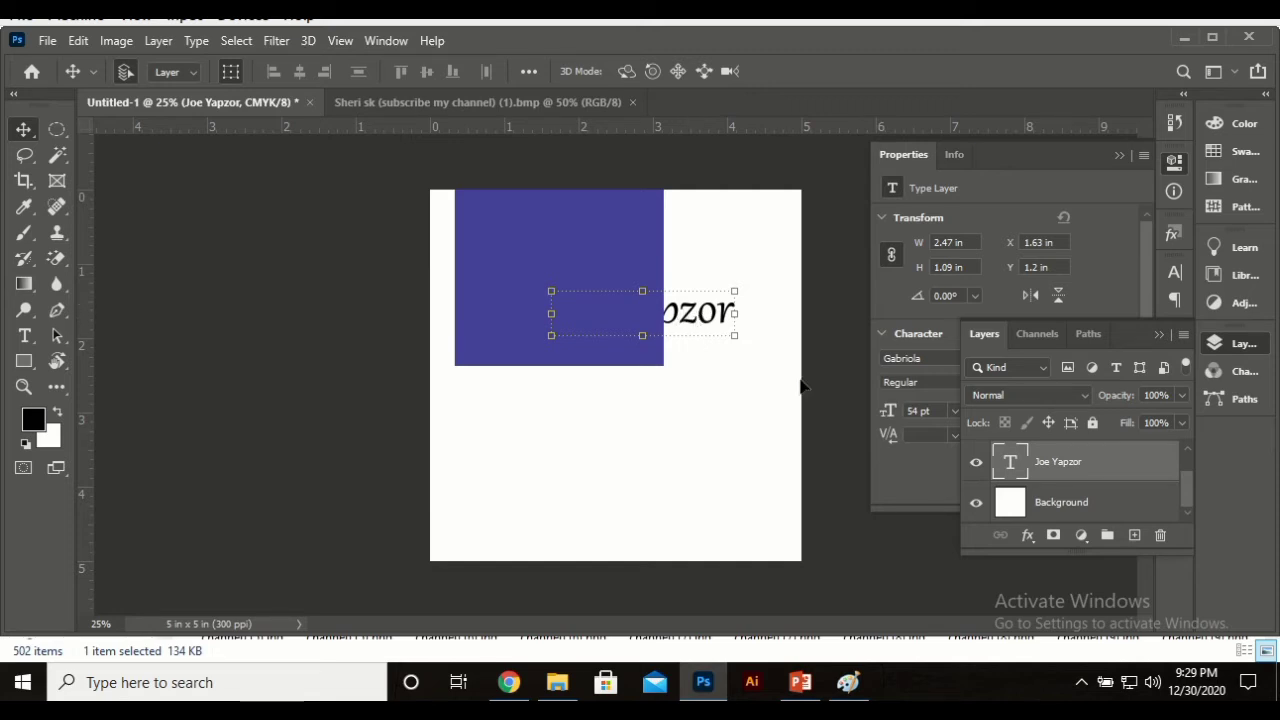
{"action": "scroll", "coordinate": [1068, 488], "scroll_direction": "up", "scroll_amount": 1}
{"action": "left_click", "coordinate": [1068, 462]}
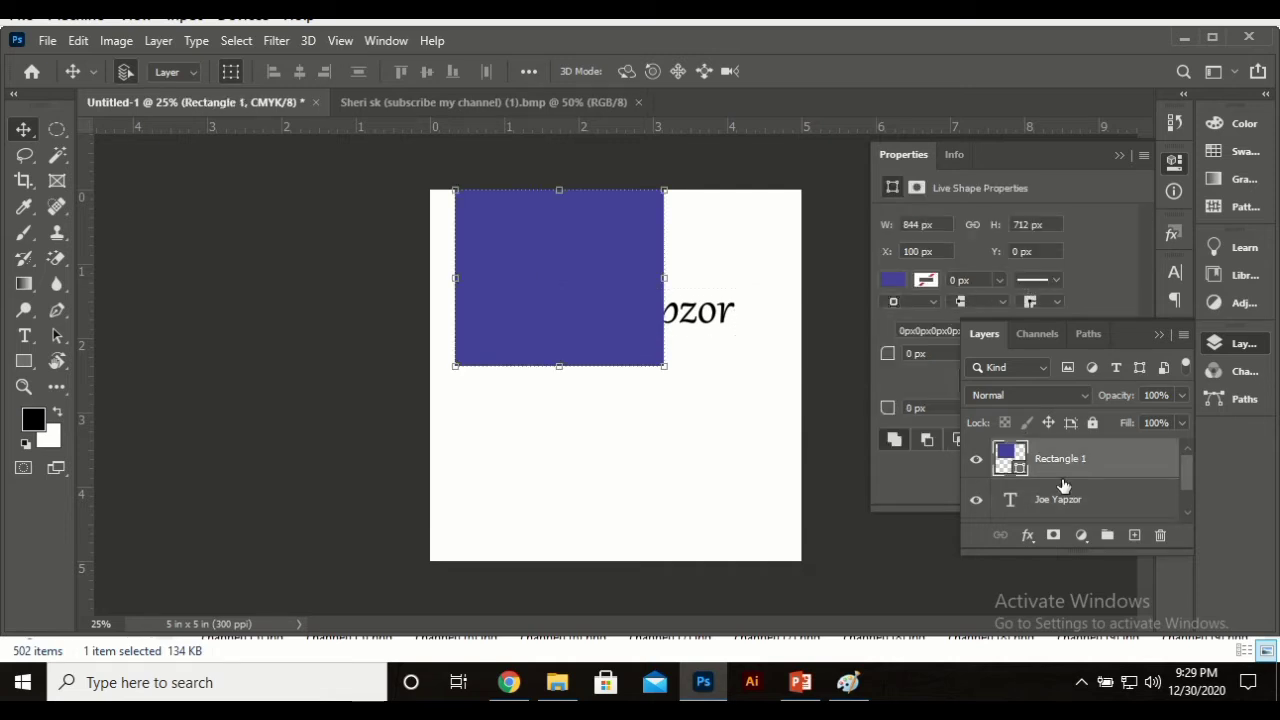
{"action": "left_click", "coordinate": [1059, 491]}
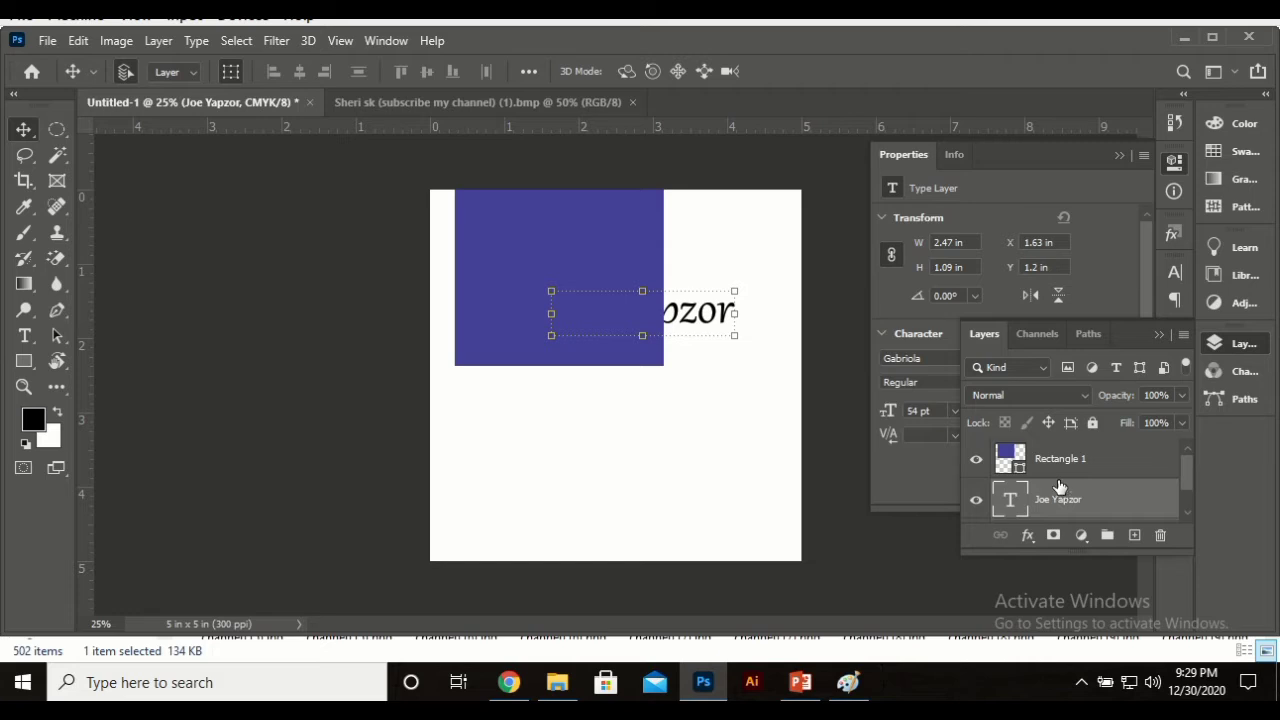
{"action": "left_click", "coordinate": [1069, 458]}
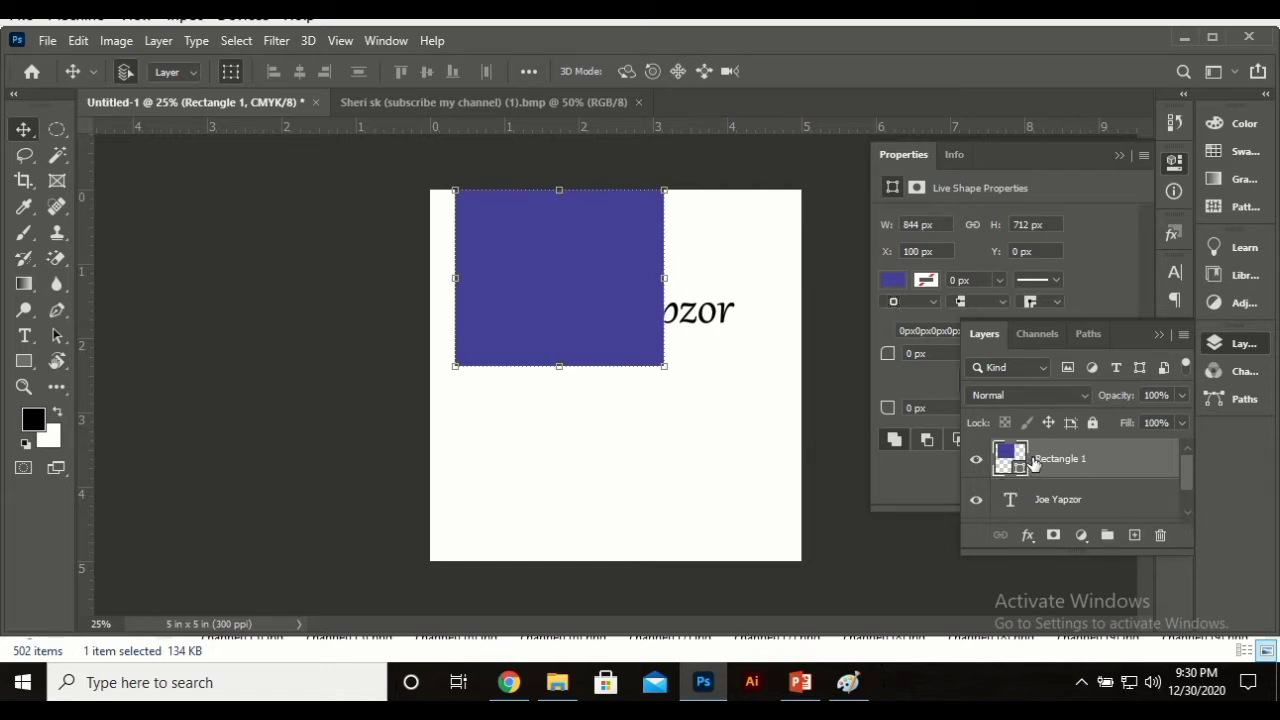
{"action": "left_click", "coordinate": [1066, 508]}
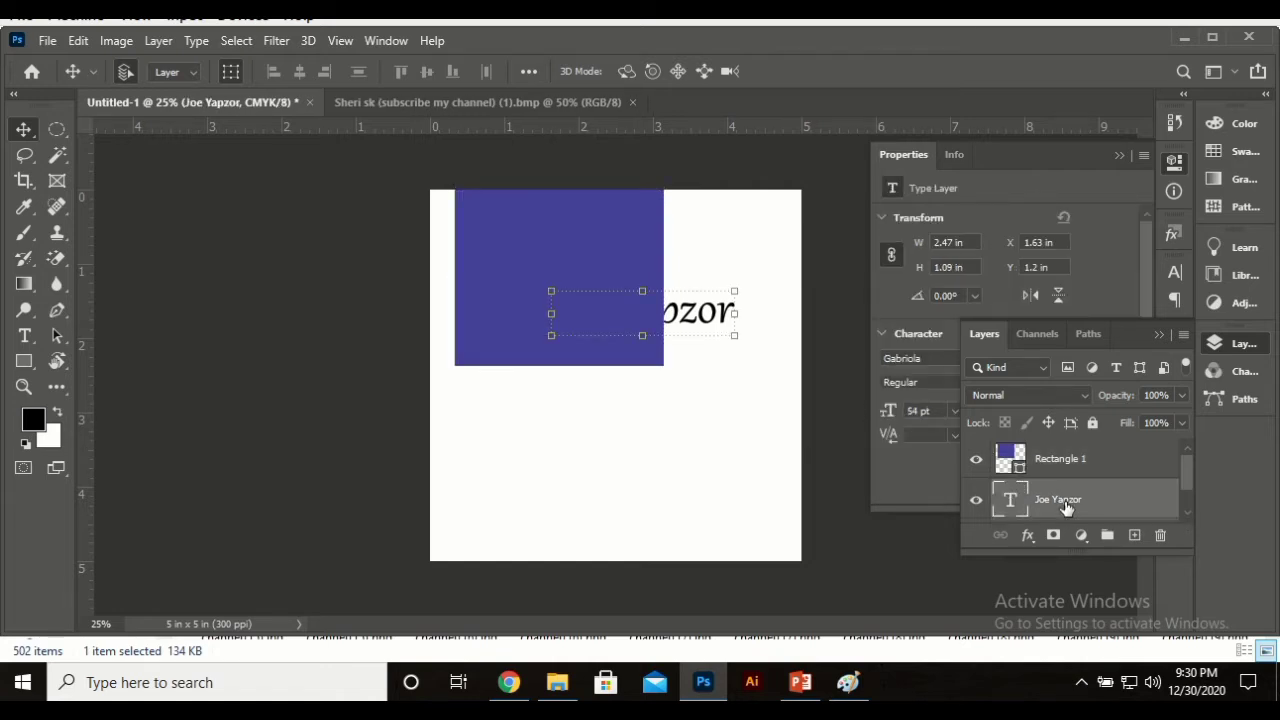
{"action": "left_click_drag", "start_coordinate": [1066, 508], "coordinate": [1069, 457]}
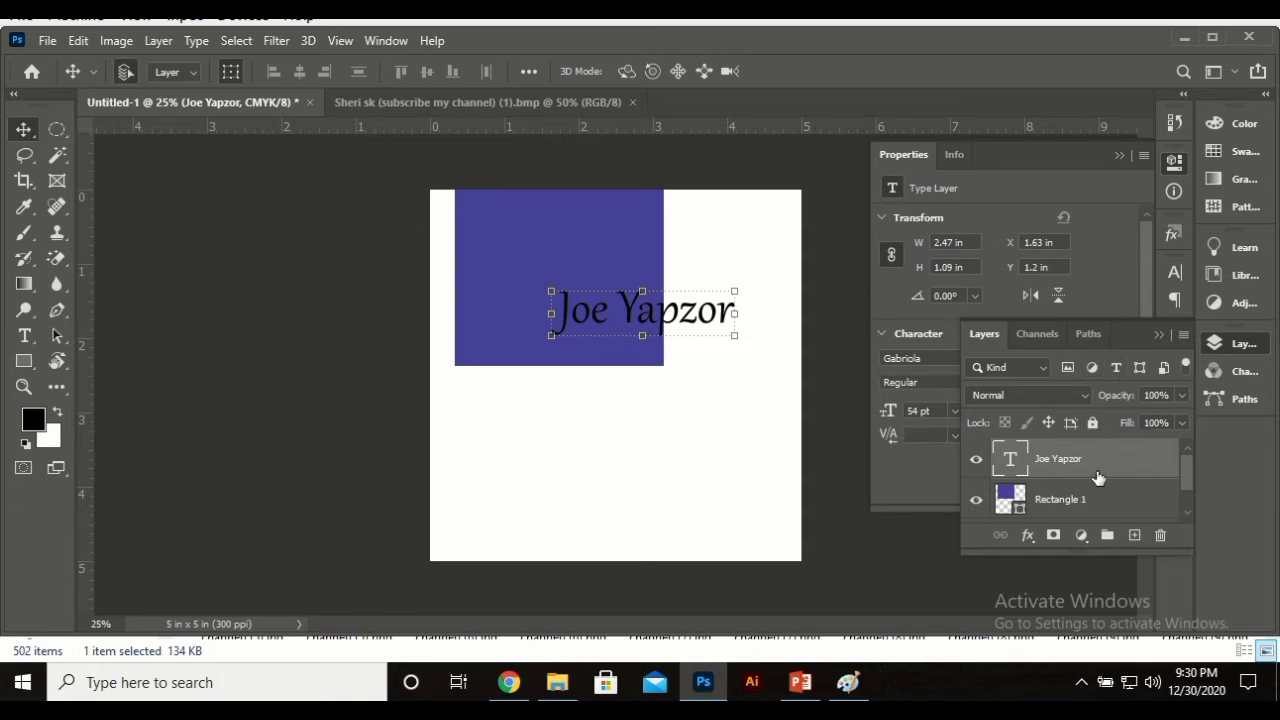
{"action": "left_click_drag", "start_coordinate": [1086, 490], "coordinate": [1088, 522]}
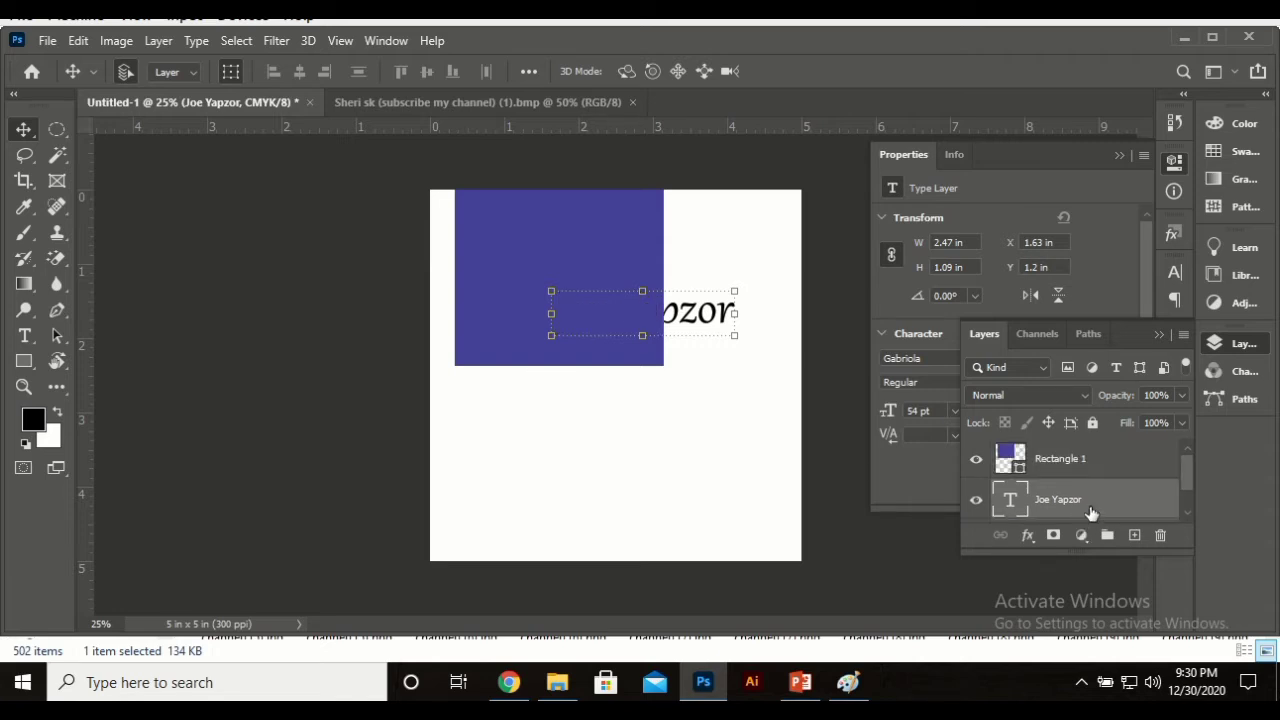
Step: Set Rectangle 1's blend mode to Darken so the black name shows through
{"action": "left_click", "coordinate": [1057, 394]}
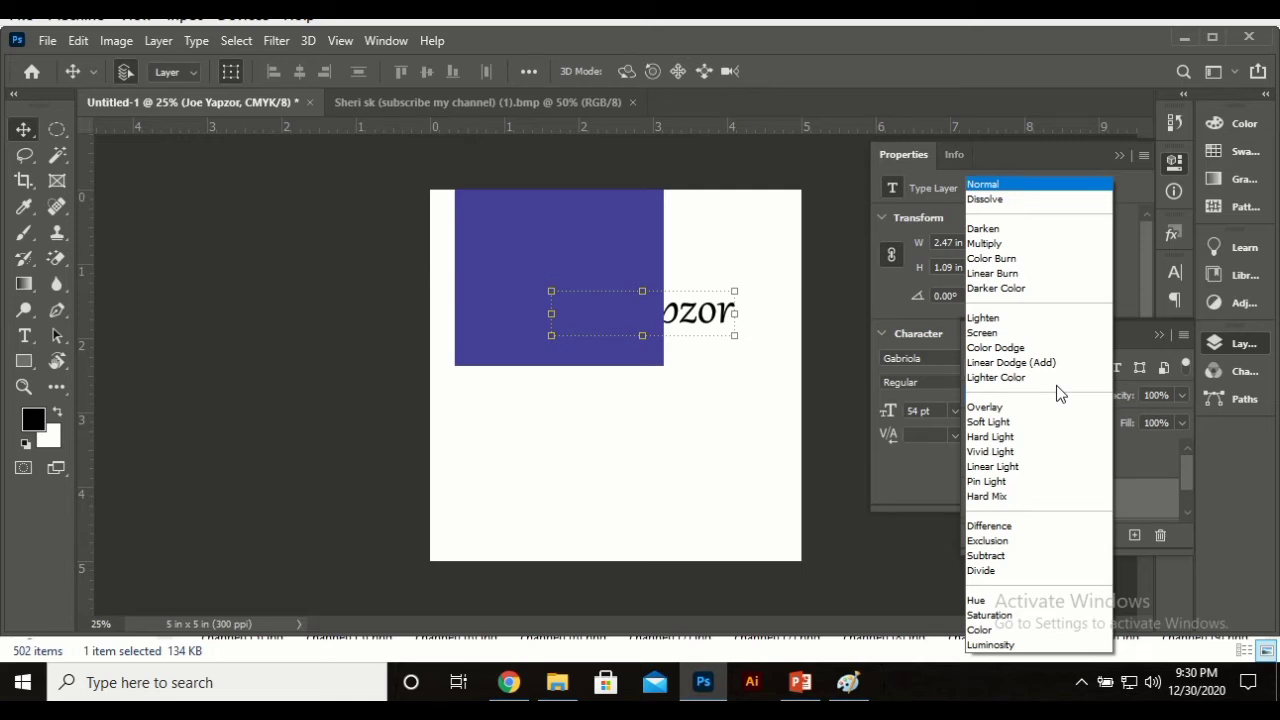
{"action": "left_click", "coordinate": [1146, 508]}
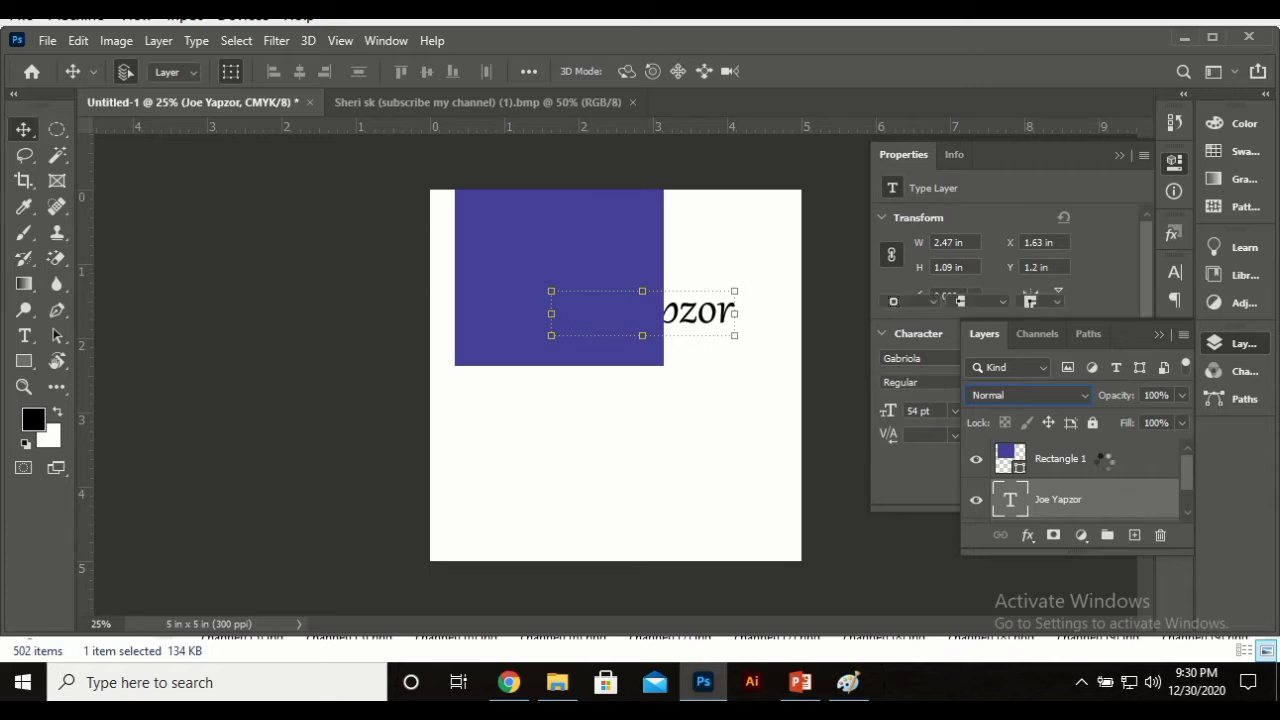
{"action": "left_click", "coordinate": [1104, 461]}
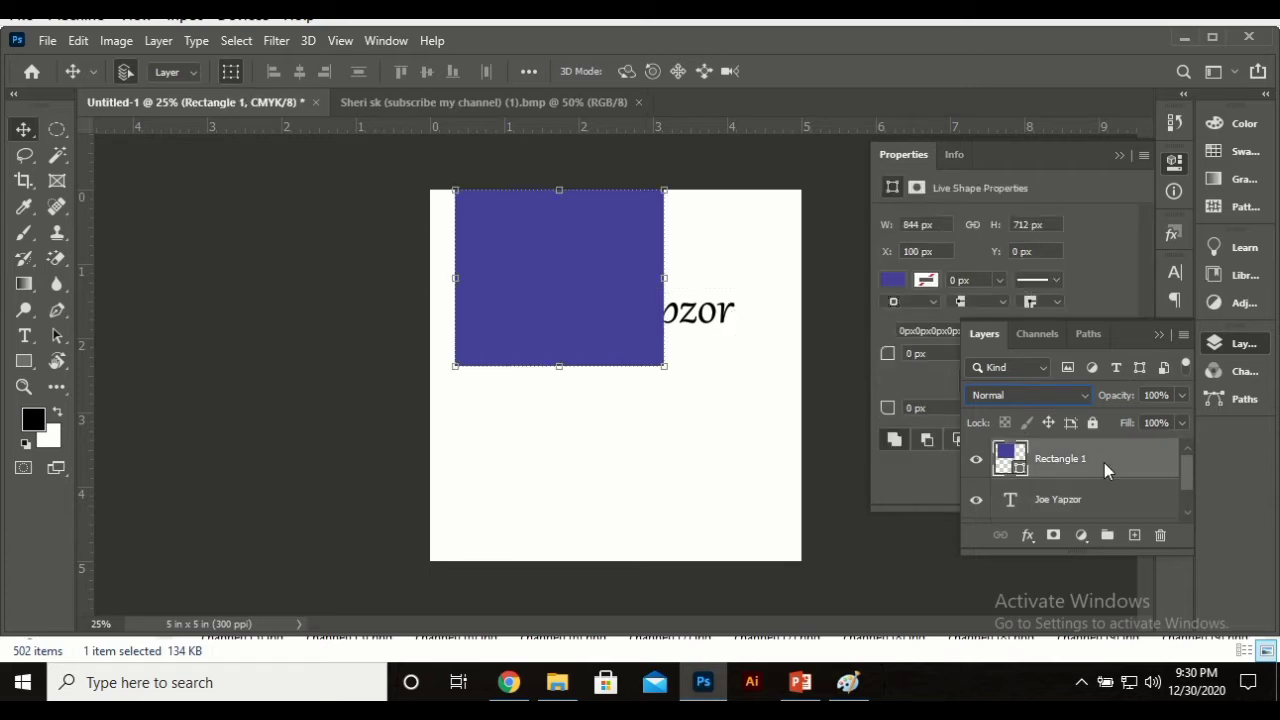
{"action": "left_click", "coordinate": [1036, 395]}
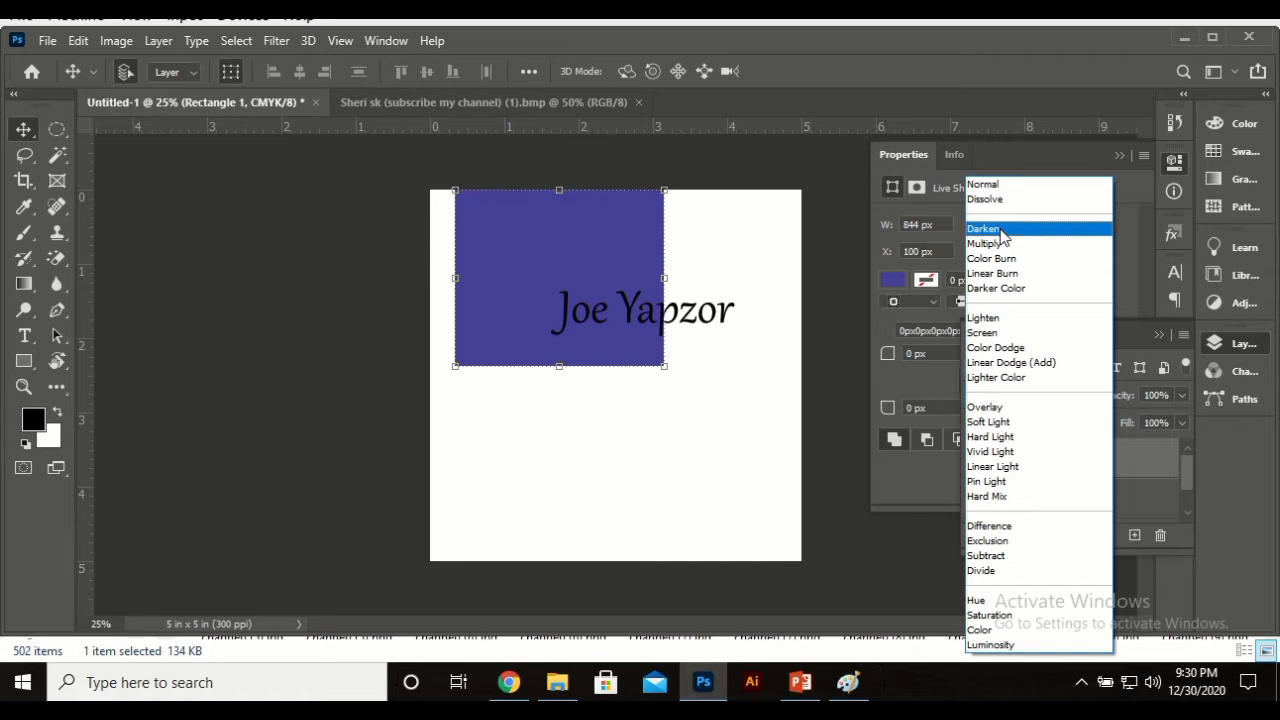
{"action": "left_click", "coordinate": [1000, 229]}
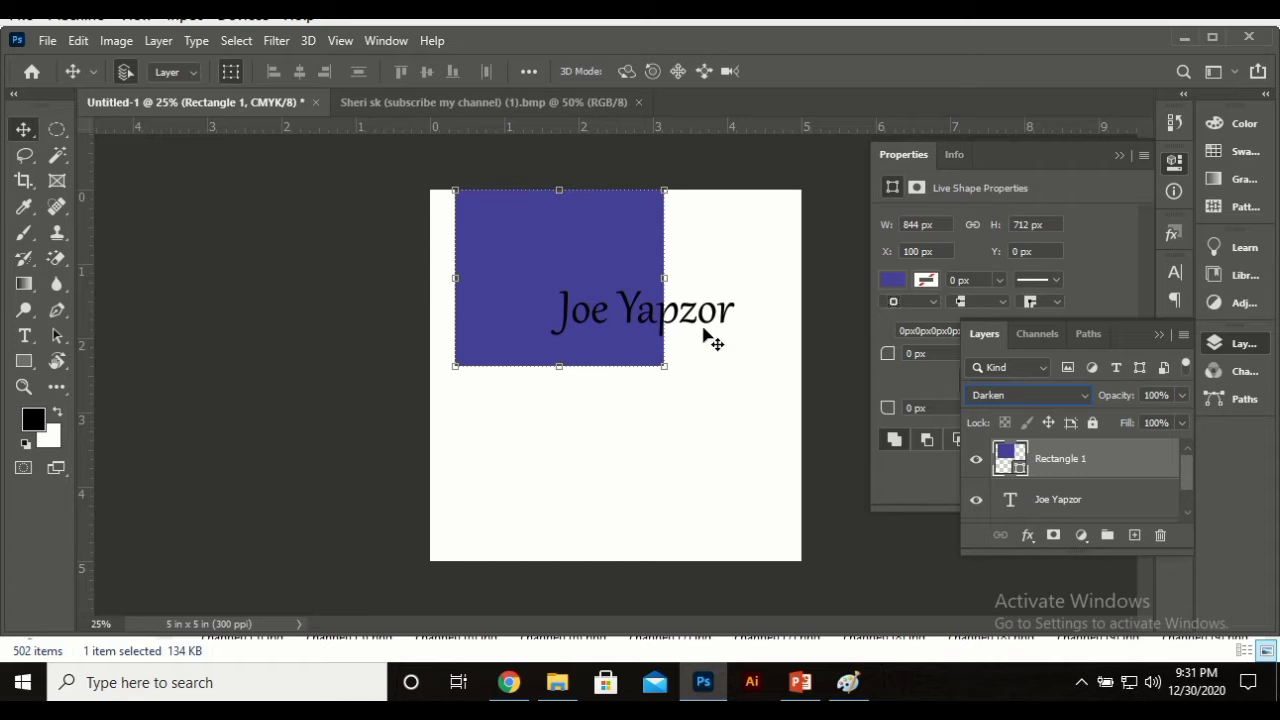
Step: Zoom in three steps on the name and the blue rectangle
{"action": "key", "text": "ctrl+space"}
{"action": "left_click", "coordinate": [639, 301], "text": "ctrl"}
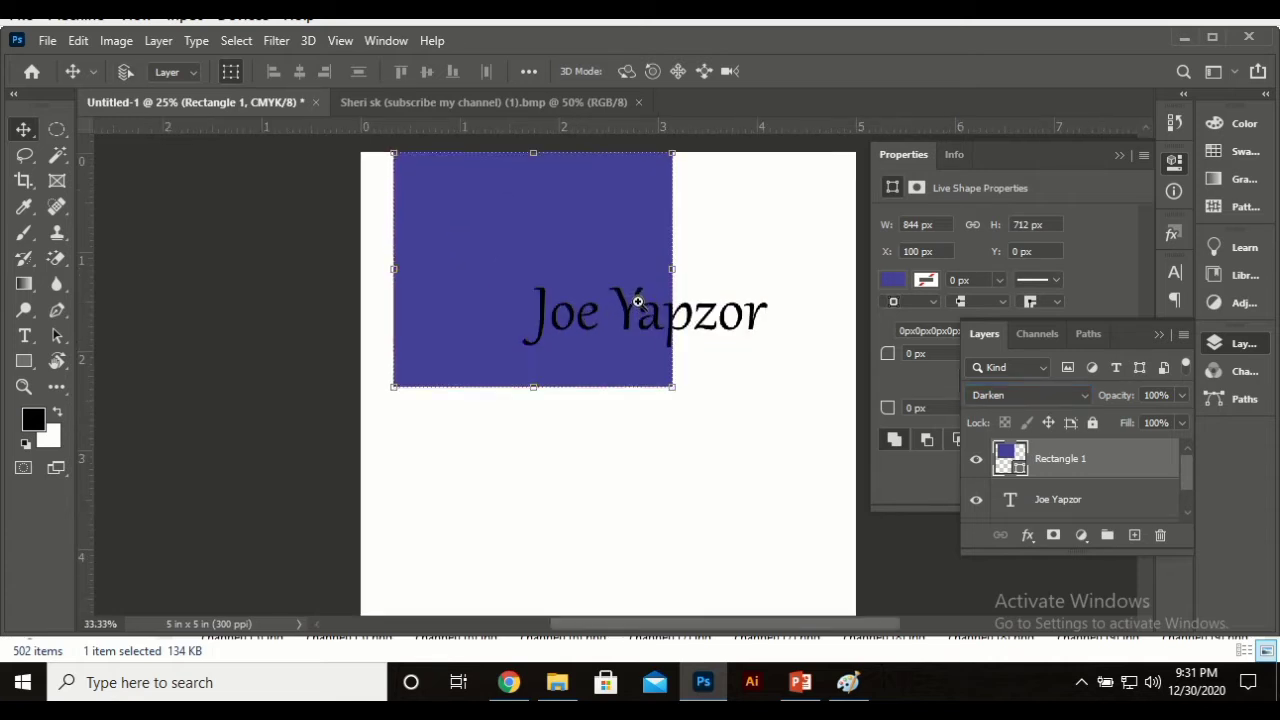
{"action": "left_click", "coordinate": [639, 301], "text": "ctrl"}
{"action": "left_click", "coordinate": [639, 301], "text": "ctrl"}
{"action": "left_click", "coordinate": [639, 301], "text": "ctrl"}
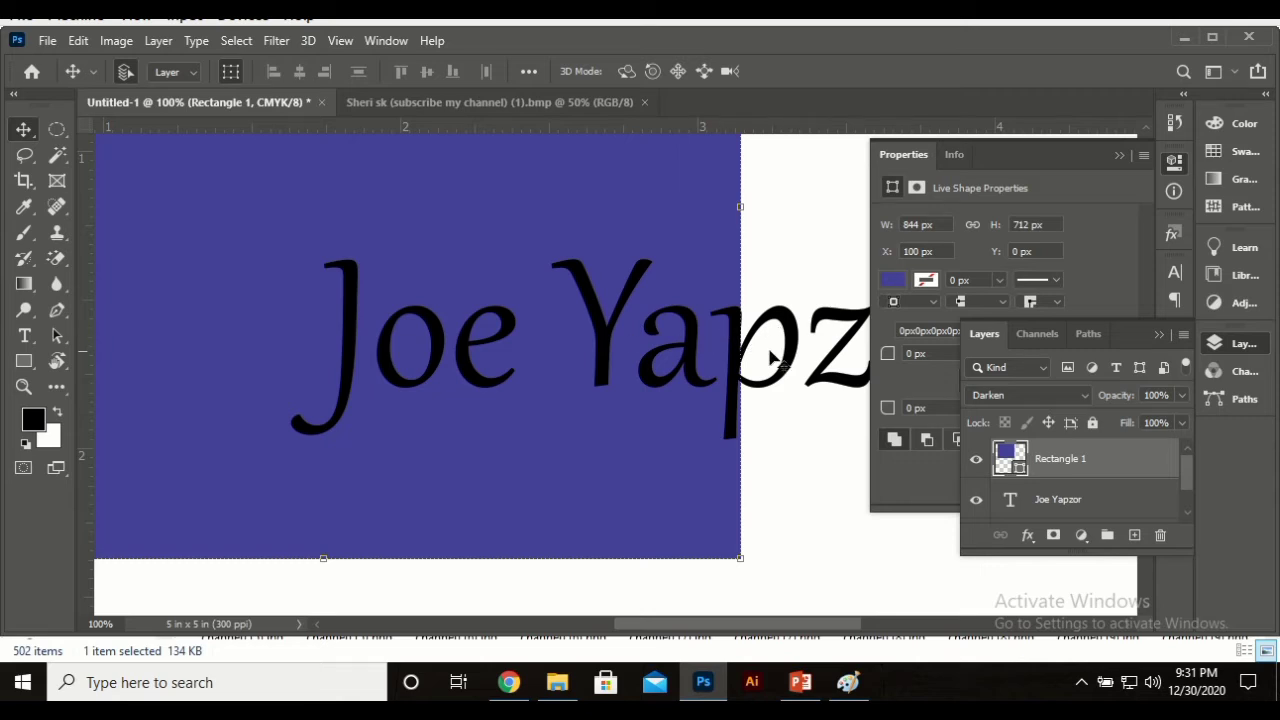
{"action": "left_click", "coordinate": [1056, 399]}
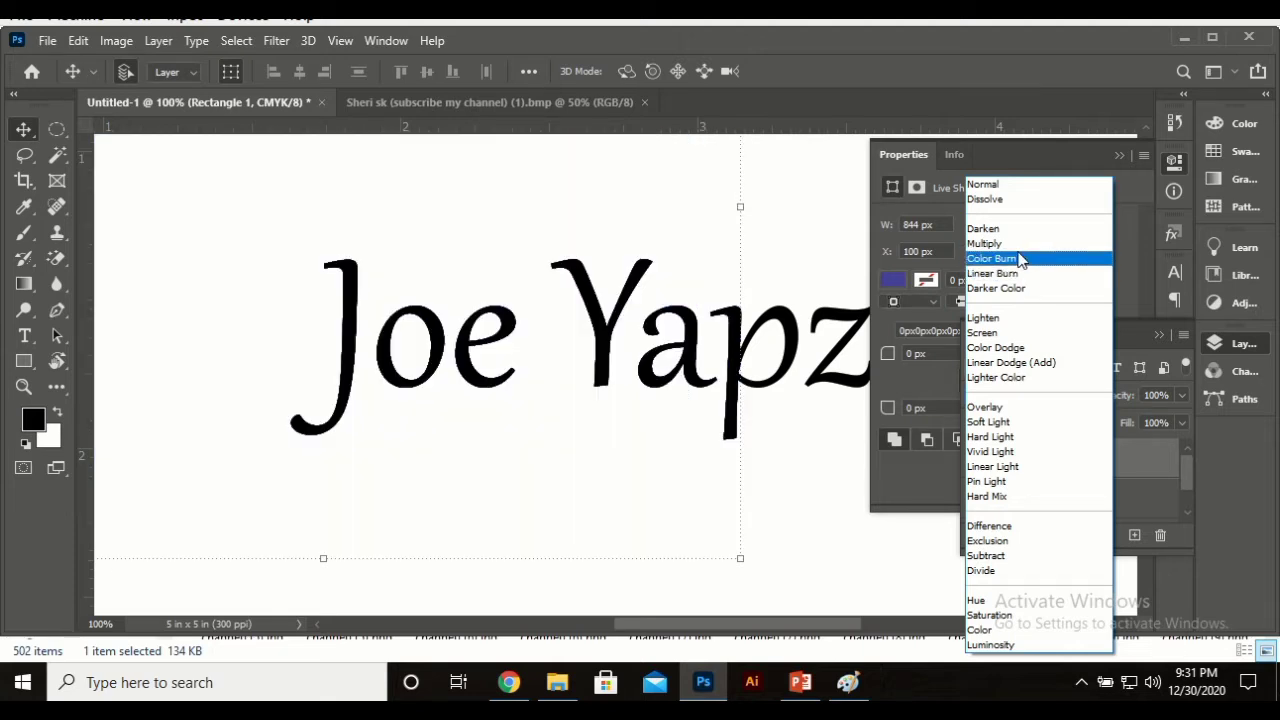
{"action": "left_click", "coordinate": [1020, 259]}
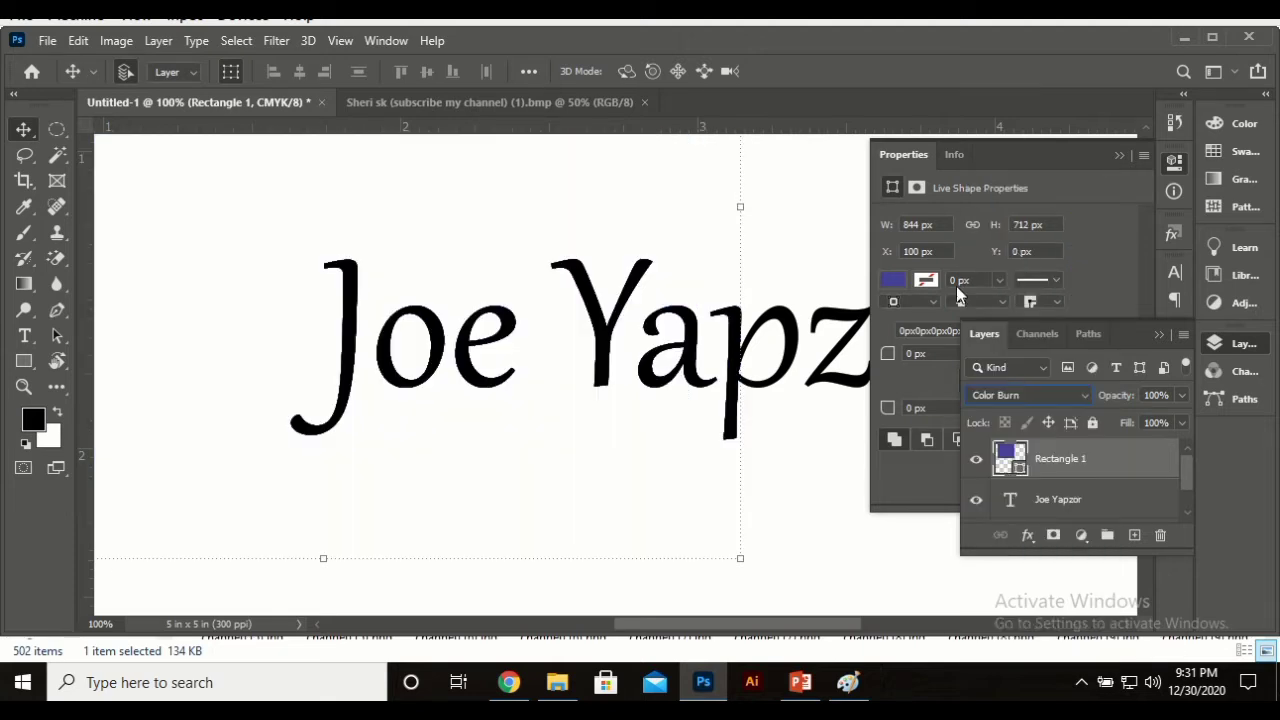
{"action": "left_click", "coordinate": [1022, 499]}
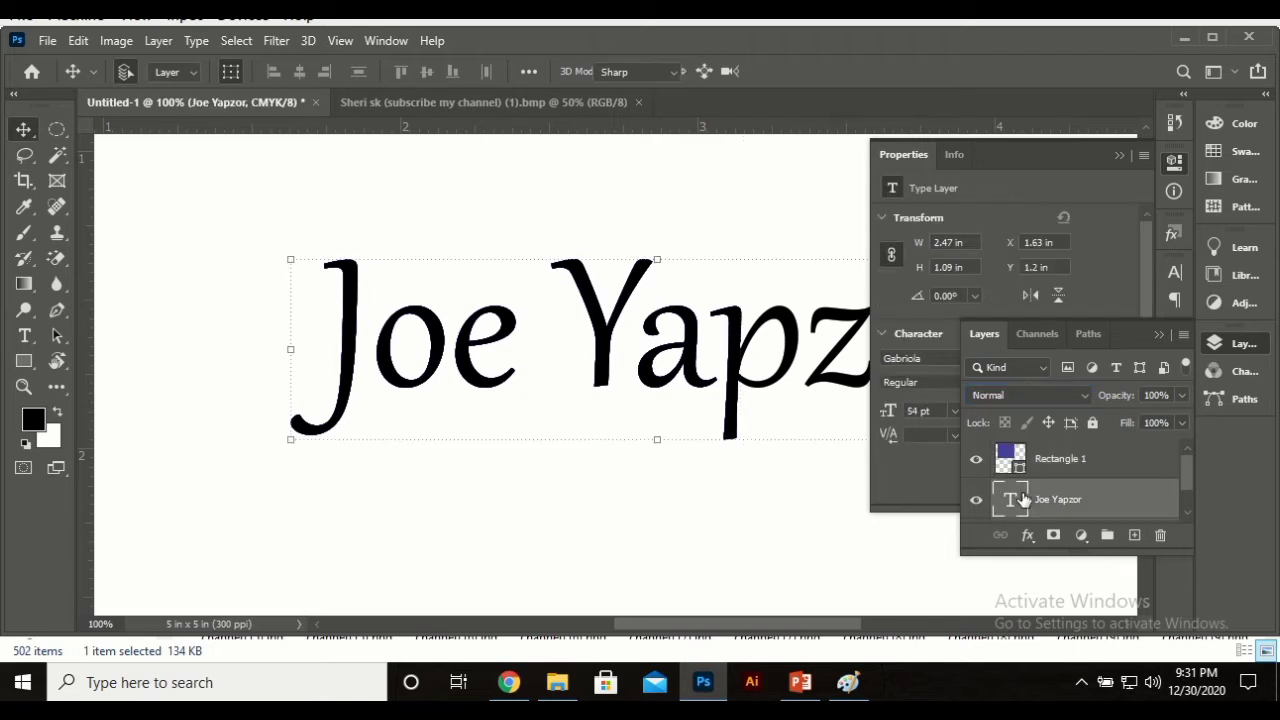
{"action": "double_click", "coordinate": [1018, 499]}
{"action": "left_click", "coordinate": [791, 69]}
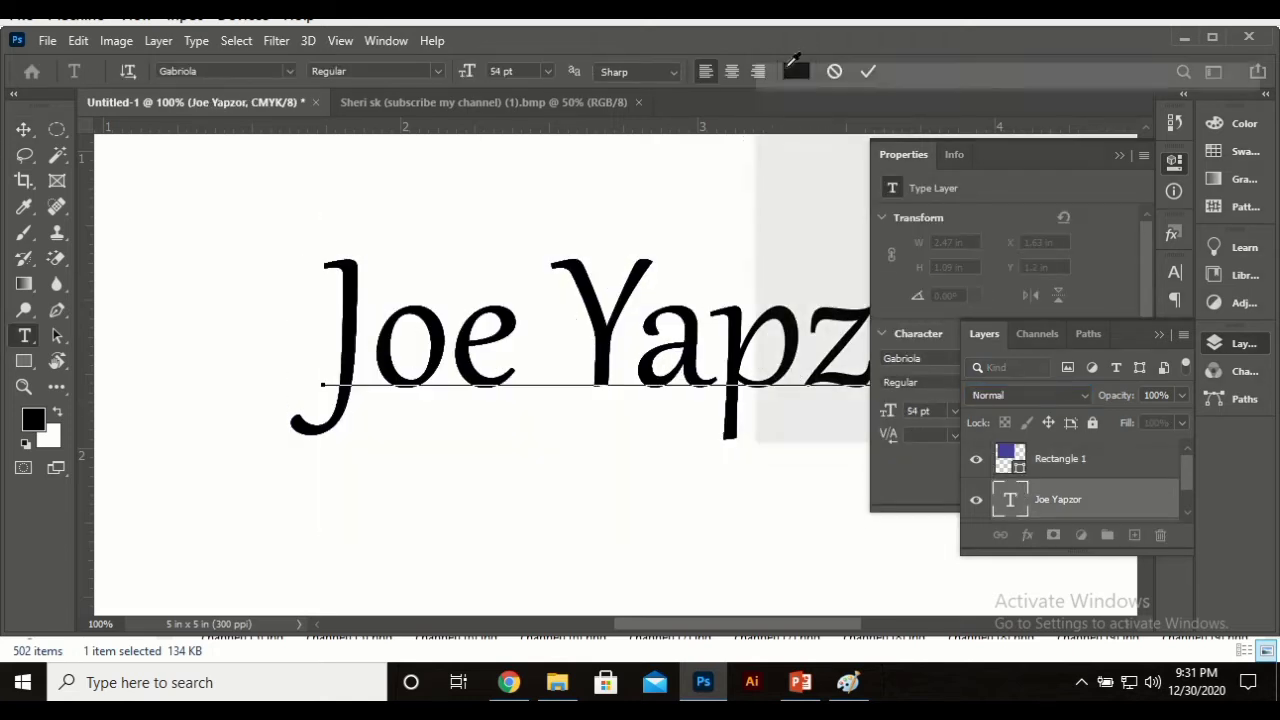
{"action": "left_click_drag", "start_coordinate": [803, 251], "coordinate": [1055, 103]}
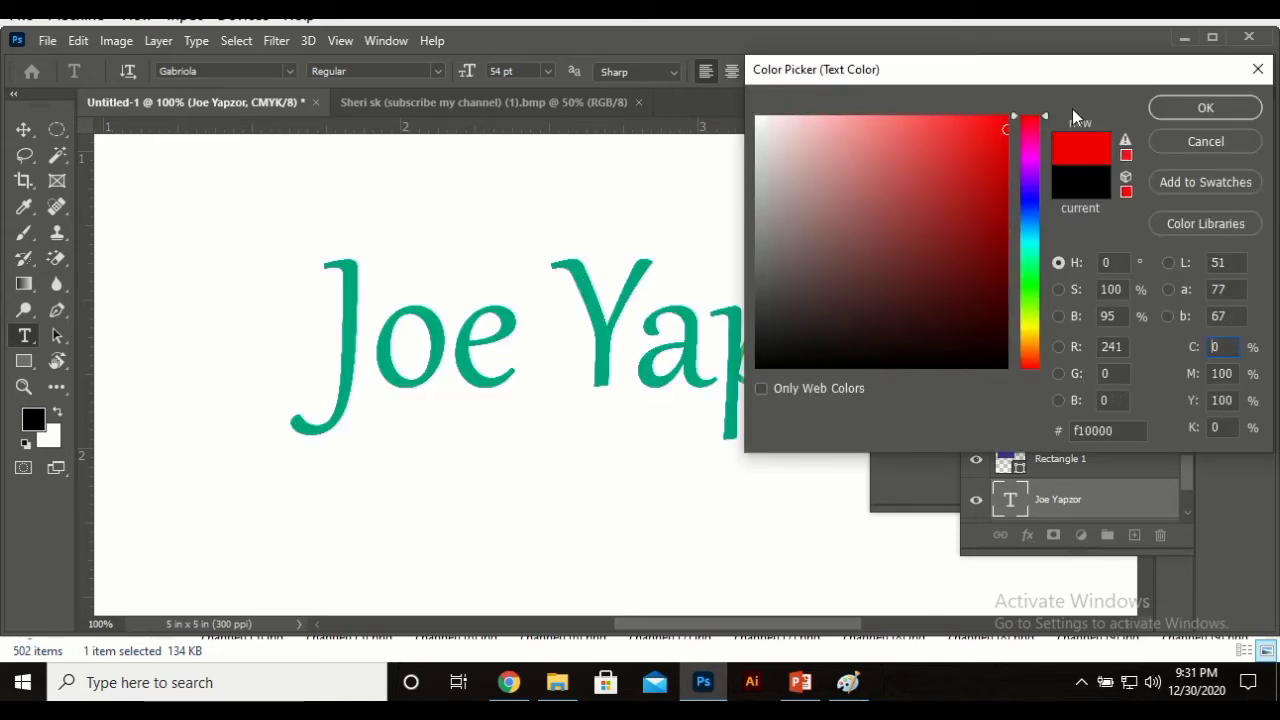
{"action": "left_click", "coordinate": [1186, 114]}
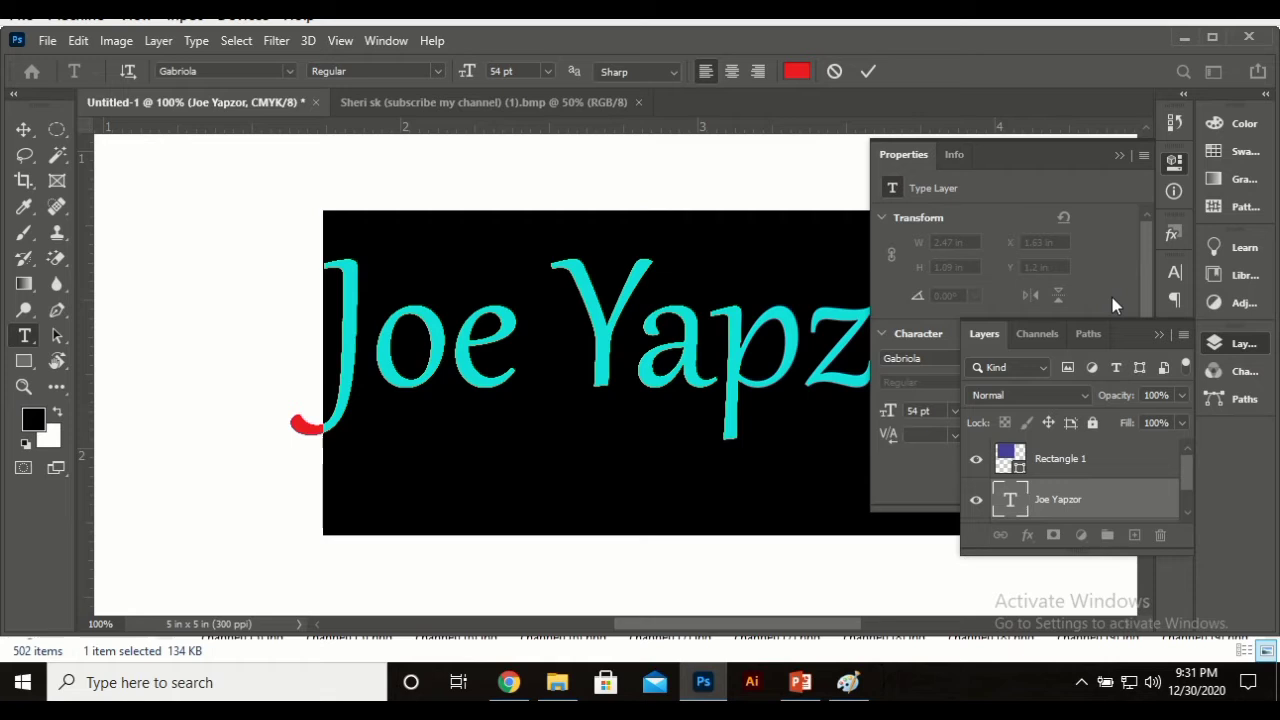
{"action": "left_click", "coordinate": [1092, 457]}
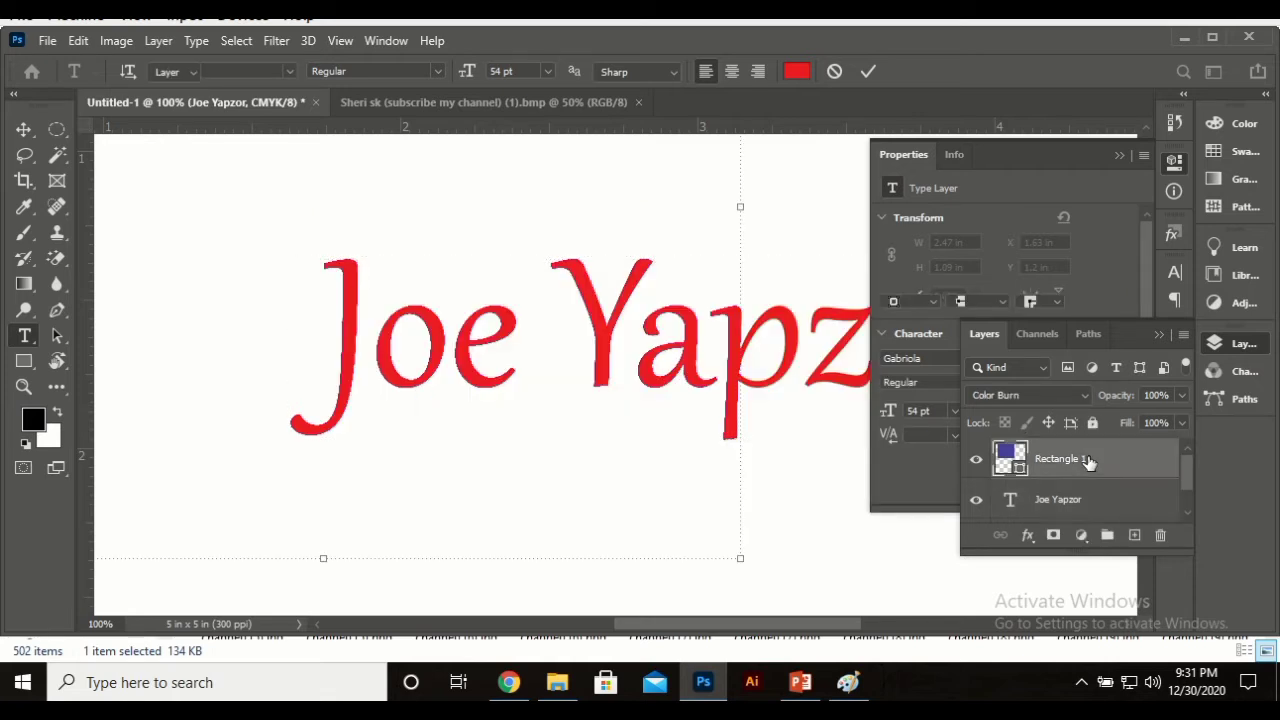
Step: Preview Darken, Multiply and Color Burn blend modes on Rectangle 1
{"action": "key", "text": "v"}
{"action": "left_click", "coordinate": [1027, 395]}
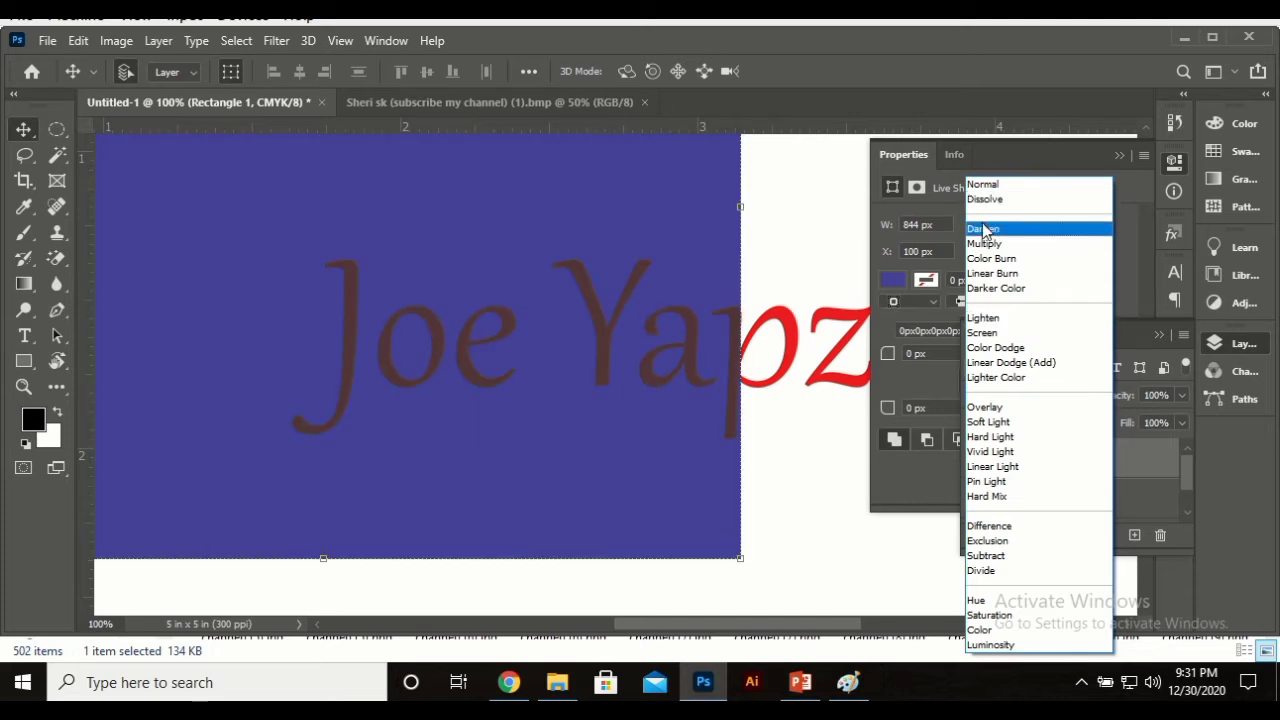
{"action": "left_click", "coordinate": [985, 229]}
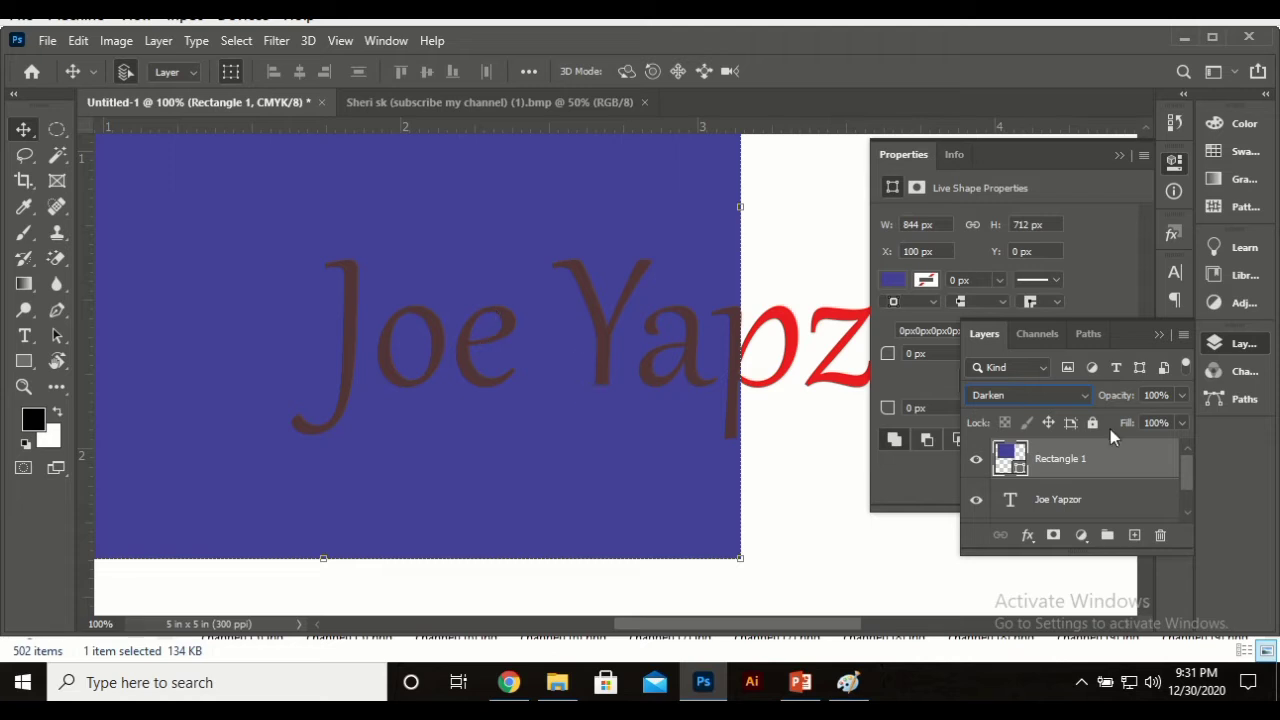
{"action": "left_click", "coordinate": [1053, 394]}
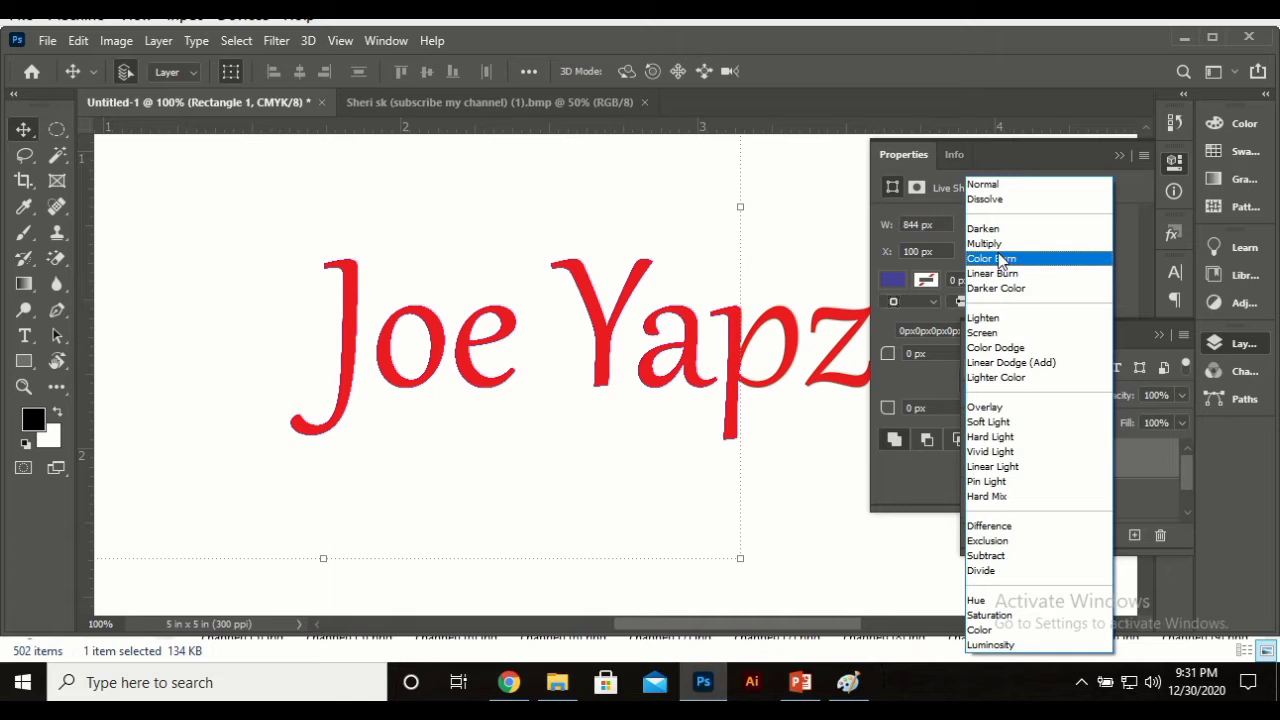
{"action": "left_click", "coordinate": [993, 245]}
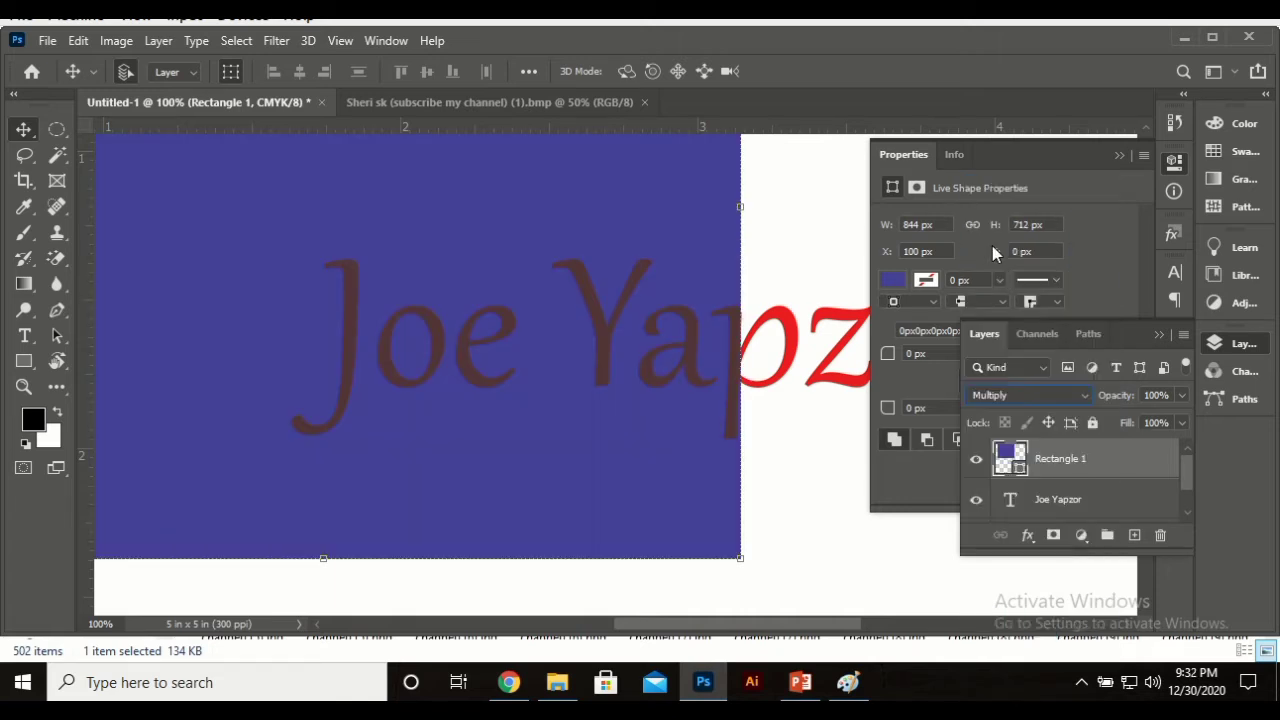
{"action": "left_click", "coordinate": [1021, 398]}
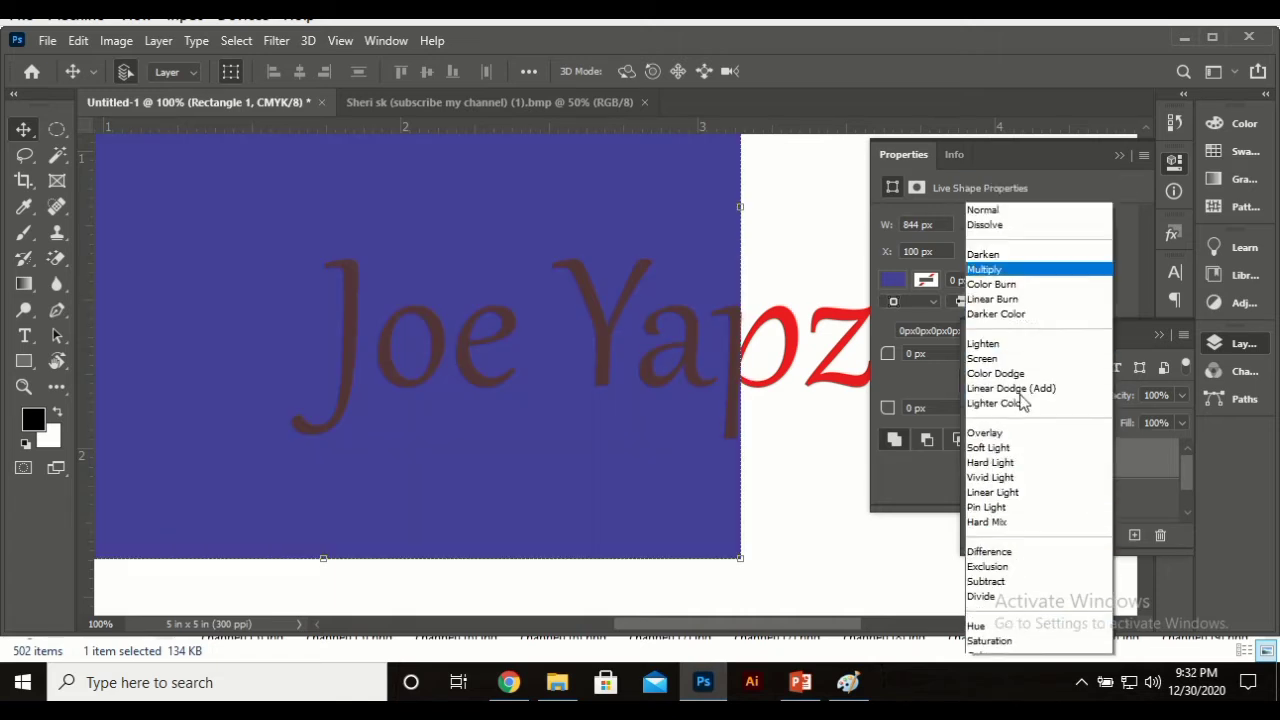
{"action": "scroll", "coordinate": [1021, 400], "scroll_direction": "down", "scroll_amount": 1}
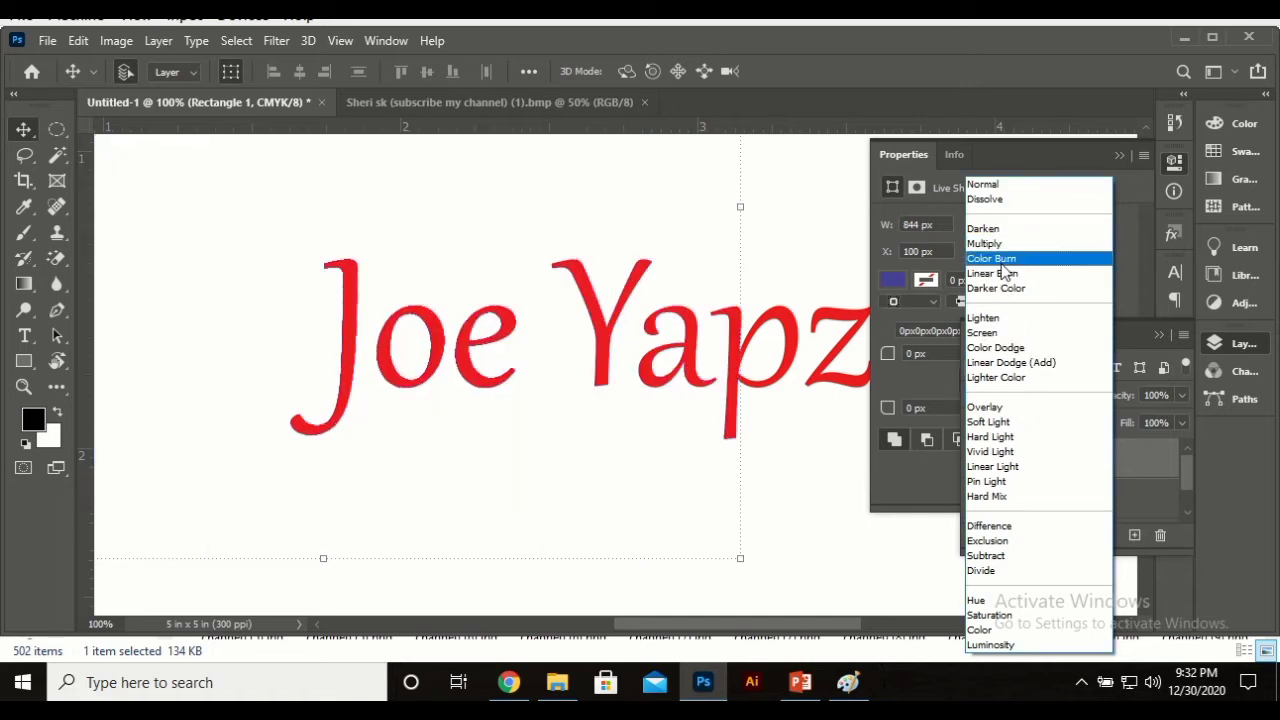
{"action": "left_click", "coordinate": [1001, 262]}
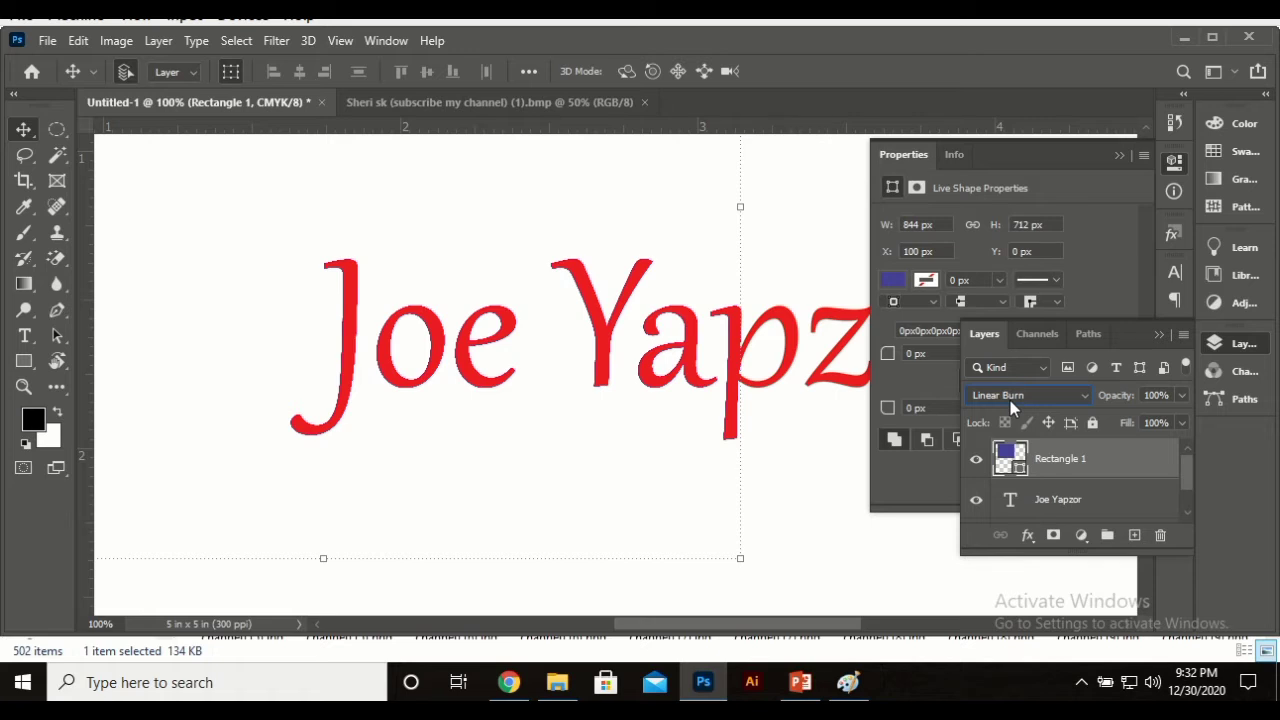
Step: Browse the remaining blend modes, then set Rectangle 1 back to Normal
{"action": "scroll", "coordinate": [1010, 400], "scroll_direction": "up", "scroll_amount": 1}
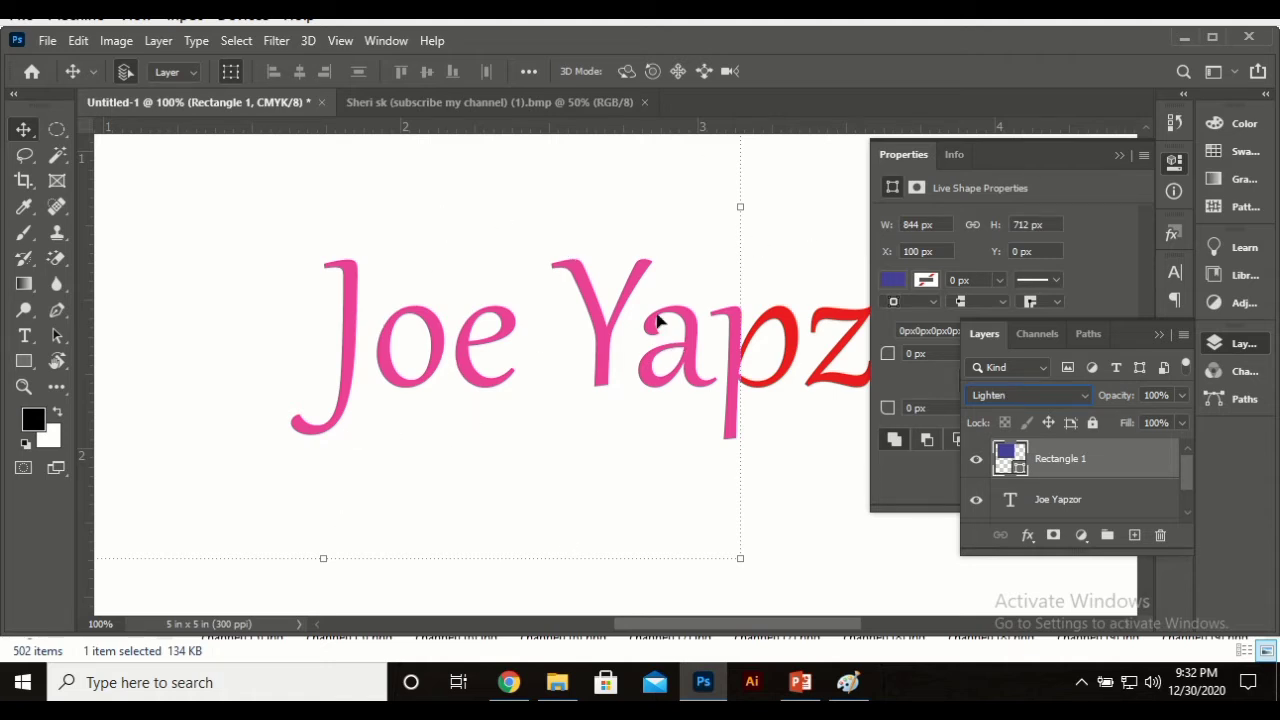
{"action": "scroll", "coordinate": [1028, 403], "scroll_direction": "down", "scroll_amount": 1}
{"action": "scroll", "coordinate": [1030, 410], "scroll_direction": "down", "scroll_amount": 1}
{"action": "scroll", "coordinate": [1030, 410], "scroll_direction": "down", "scroll_amount": 1}
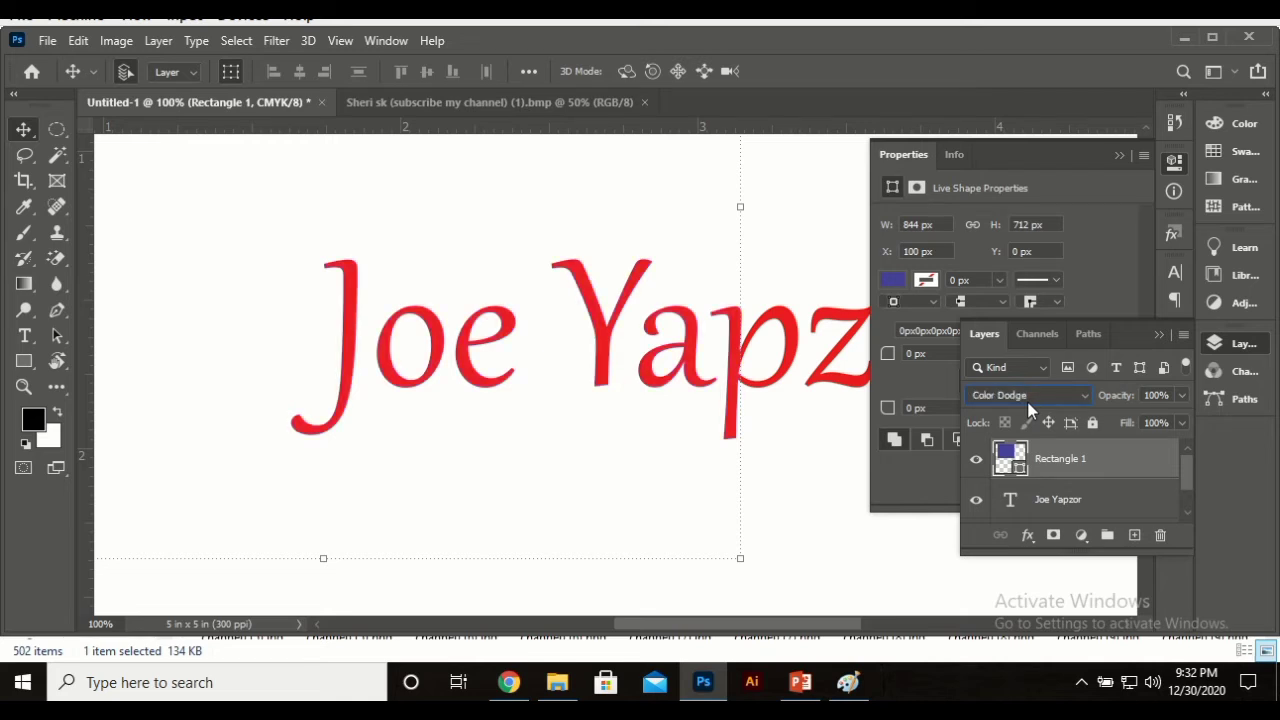
{"action": "scroll", "coordinate": [1030, 410], "scroll_direction": "down", "scroll_amount": 1}
{"action": "scroll", "coordinate": [1029, 405], "scroll_direction": "down", "scroll_amount": 1}
{"action": "scroll", "coordinate": [1030, 410], "scroll_direction": "down", "scroll_amount": 1}
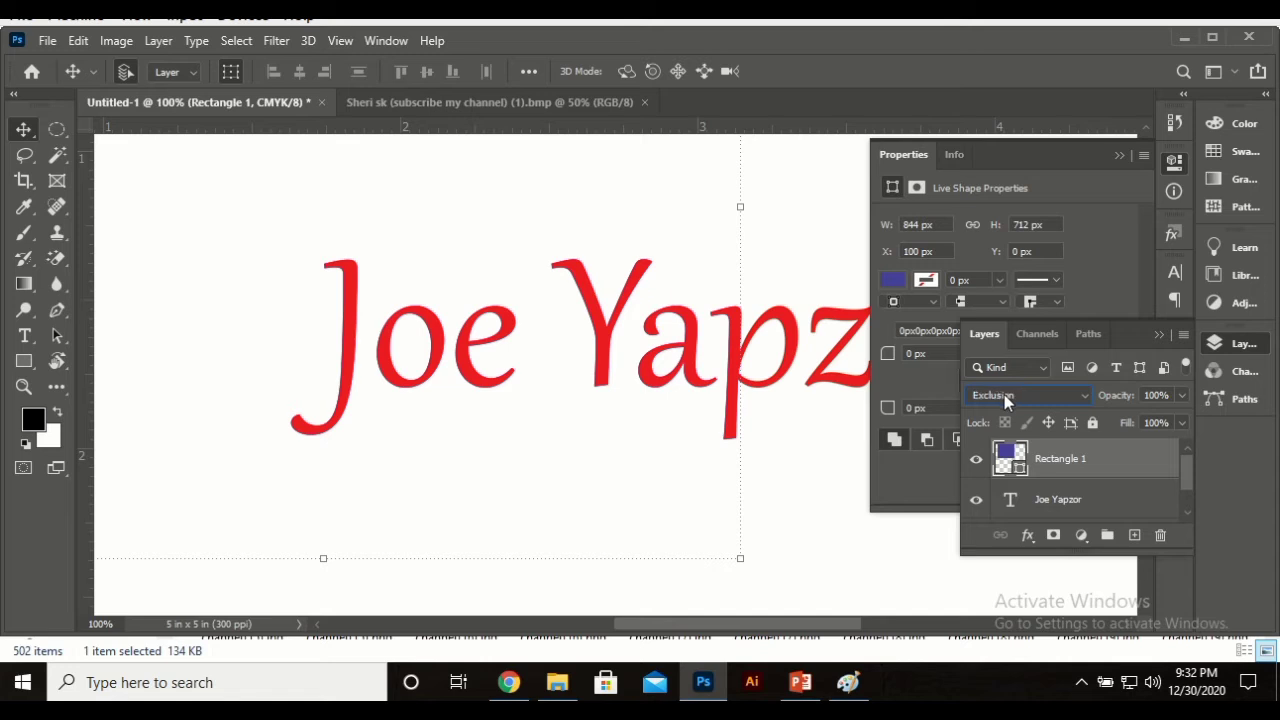
{"action": "left_click", "coordinate": [1007, 397]}
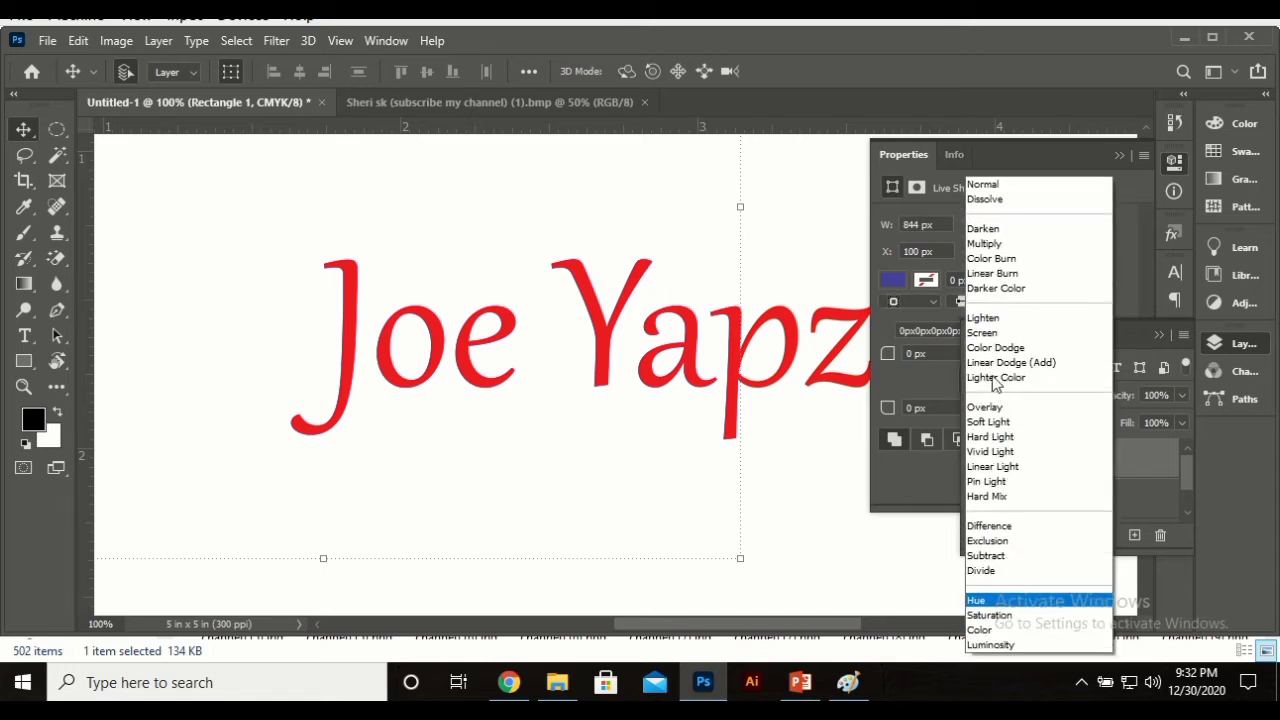
{"action": "left_click", "coordinate": [1036, 187]}
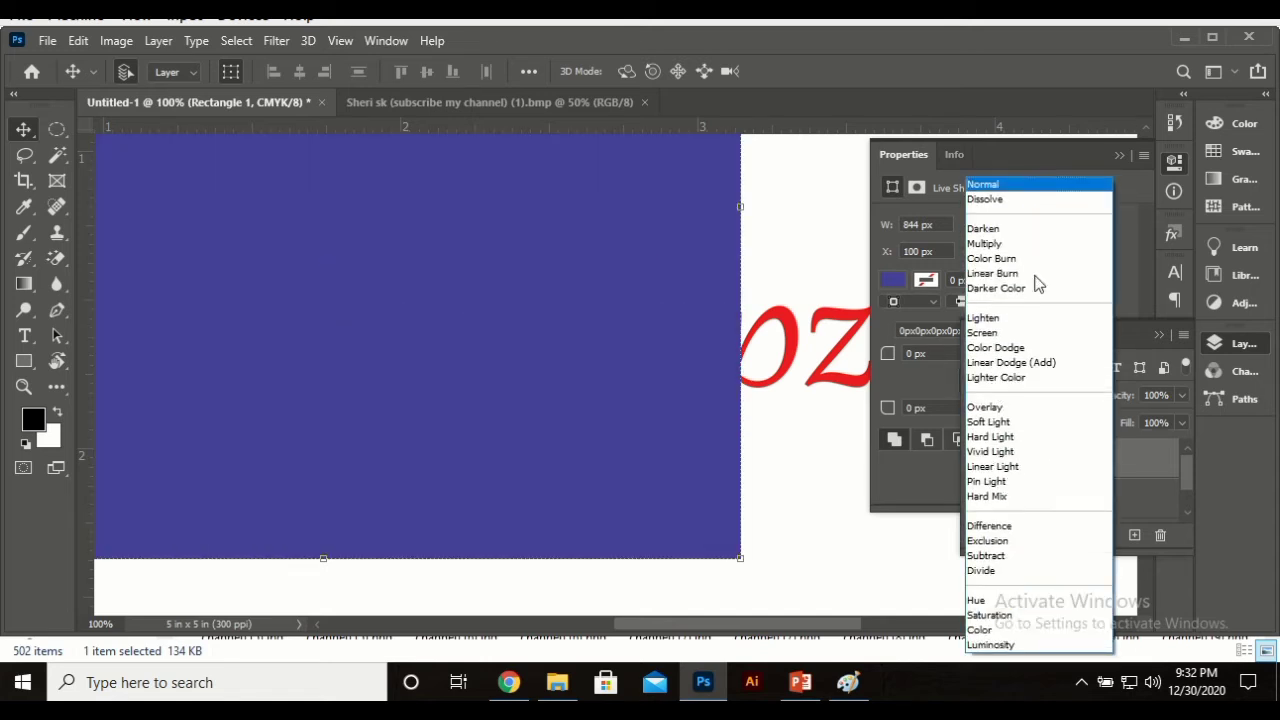
{"action": "left_click", "coordinate": [1158, 395]}
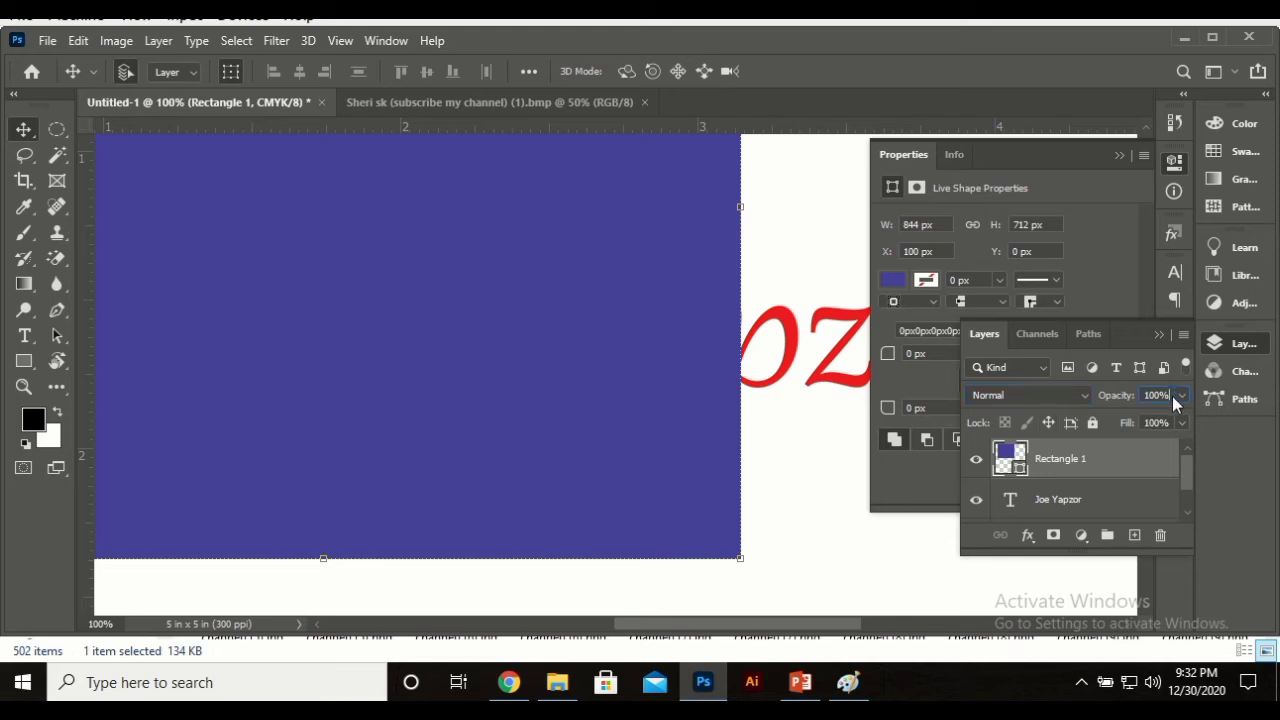
{"action": "left_click", "coordinate": [1178, 396]}
{"action": "left_click", "coordinate": [1184, 397]}
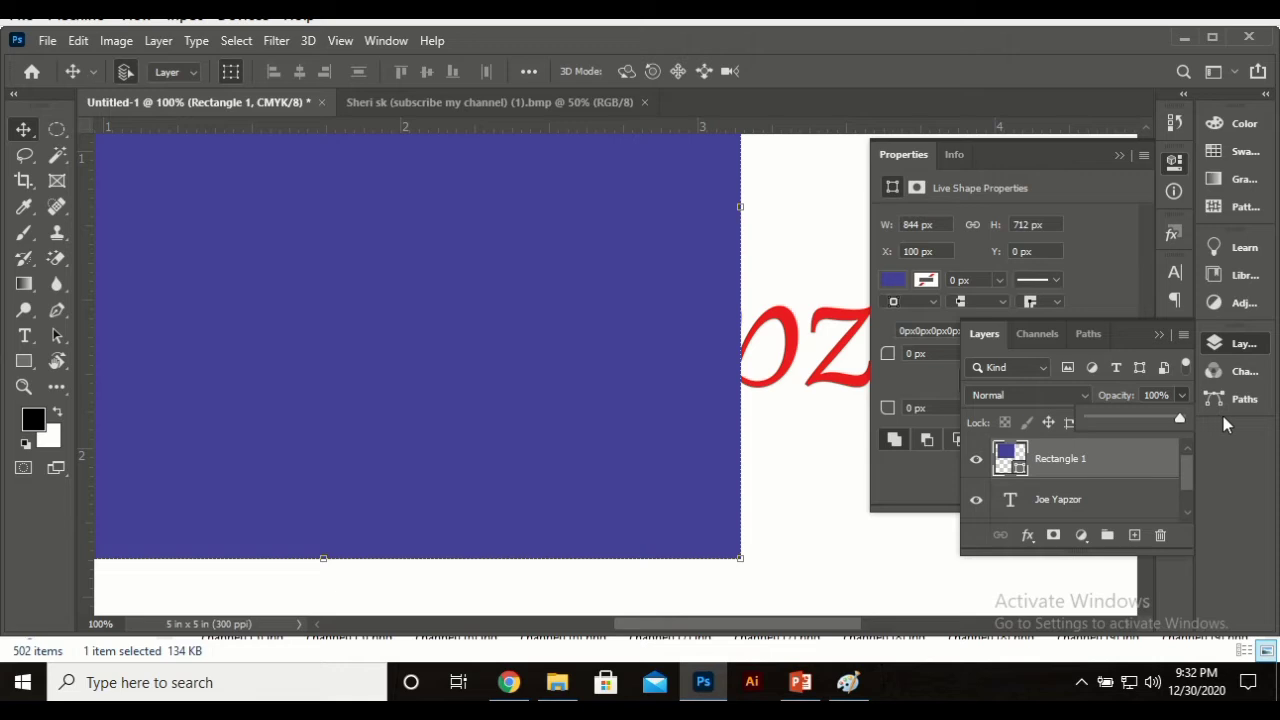
{"action": "left_click_drag", "start_coordinate": [1219, 418], "coordinate": [1107, 537]}
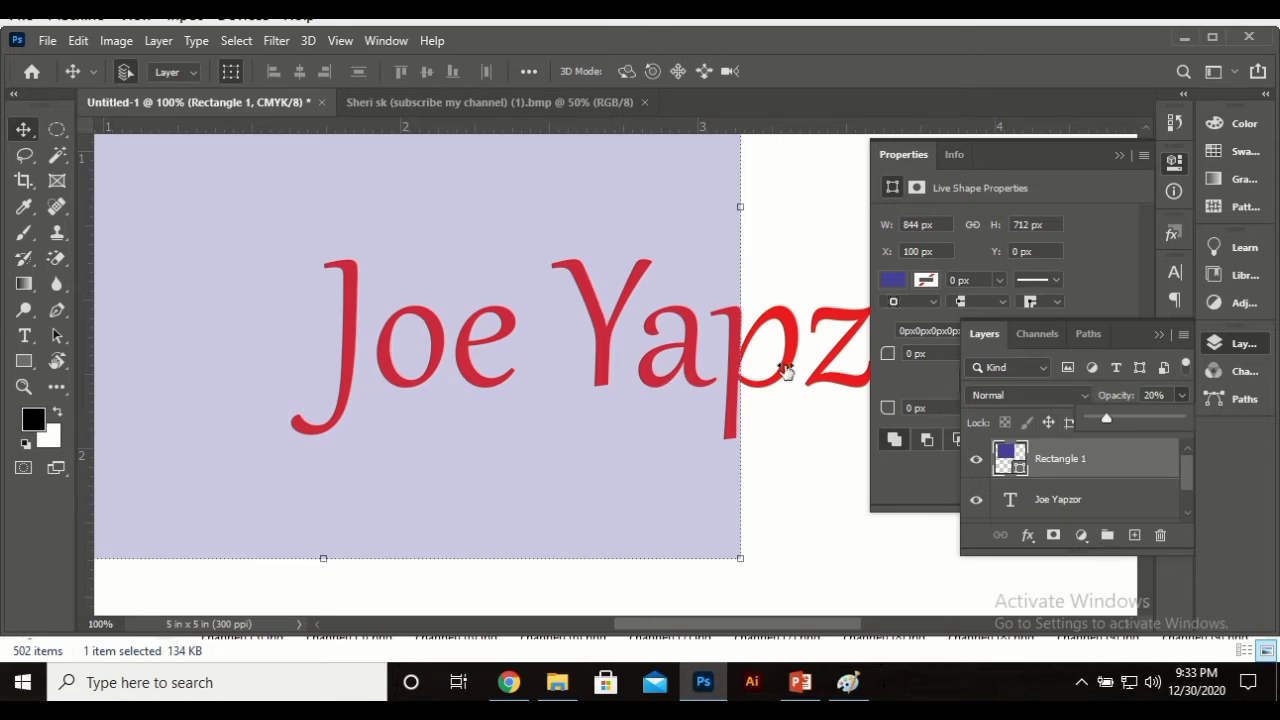
{"action": "left_click_drag", "start_coordinate": [1128, 419], "coordinate": [1214, 451]}
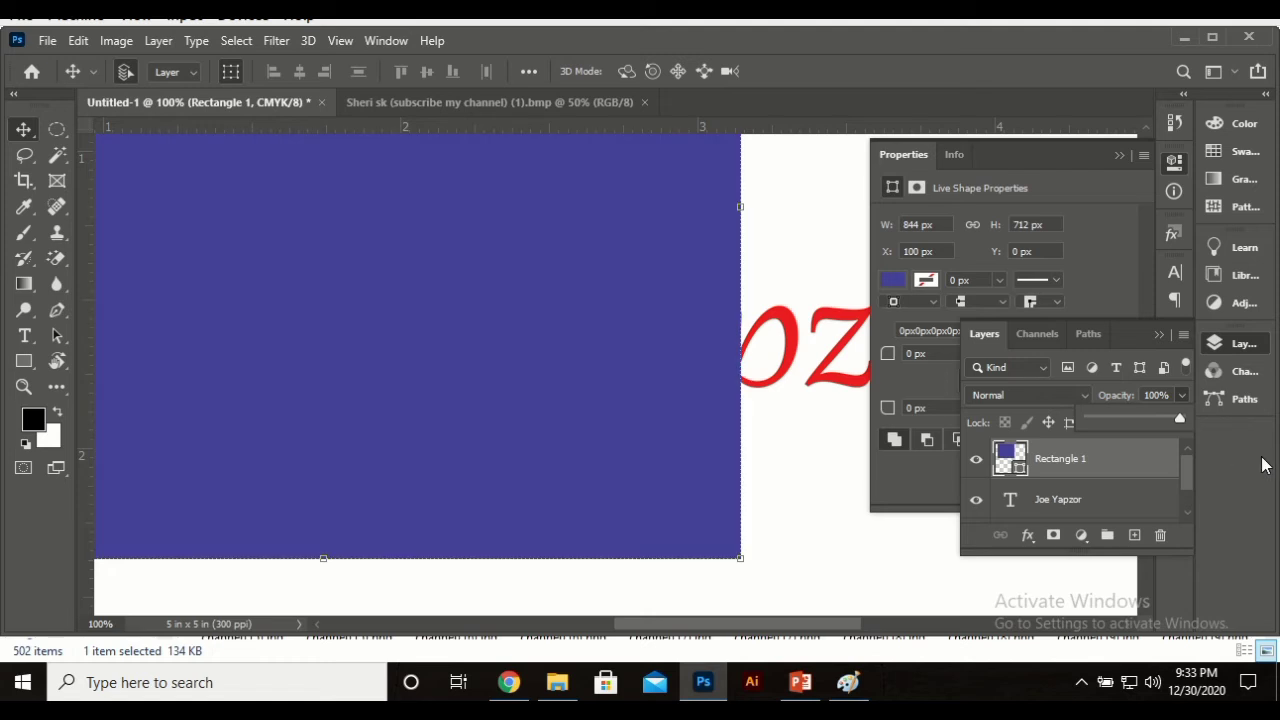
{"action": "left_click", "coordinate": [982, 459]}
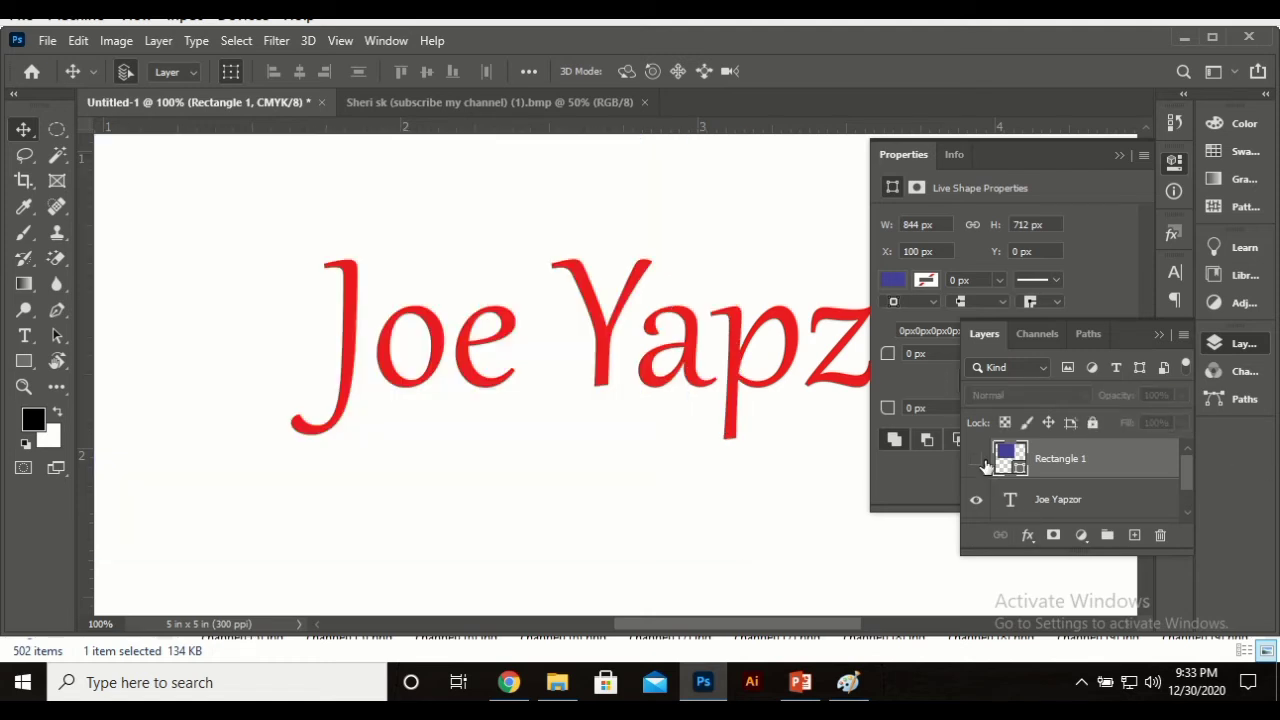
{"action": "left_click", "coordinate": [984, 463]}
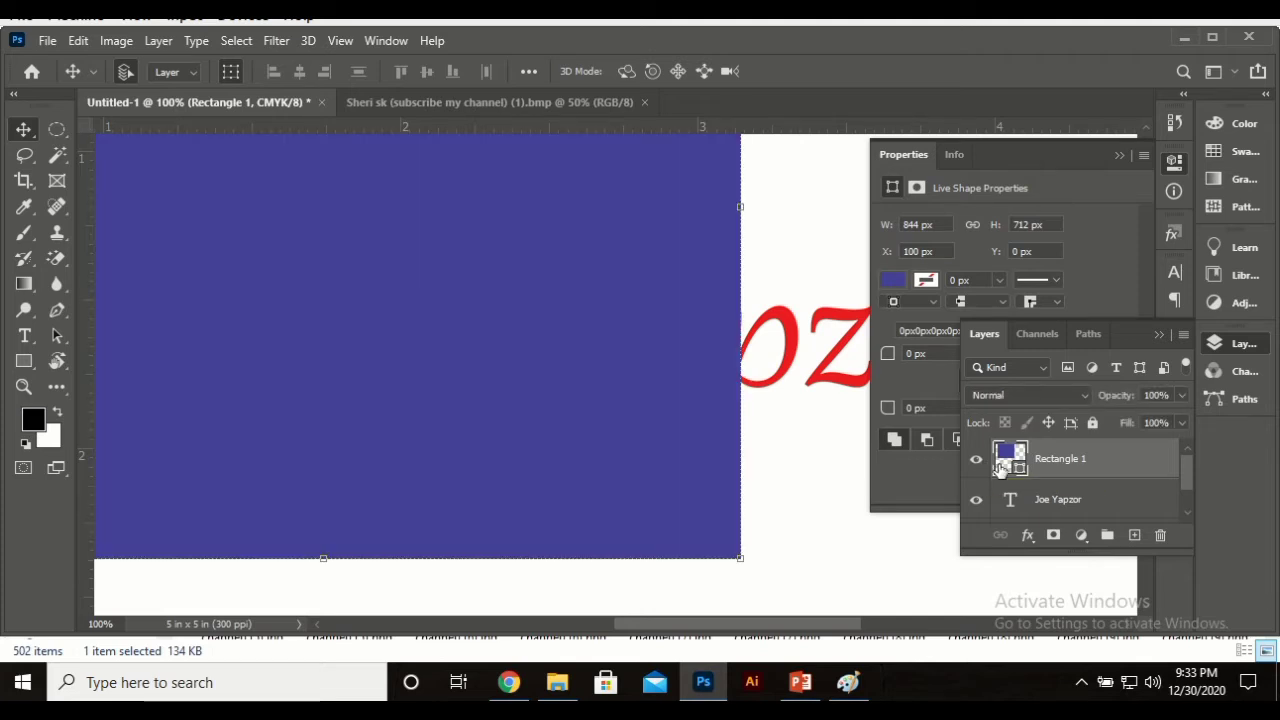
{"action": "left_click", "coordinate": [1140, 423]}
Step: Set Rectangle 1's fill to 23% and its stroke colour to blue
{"action": "type", "text": "23"}
{"action": "key", "text": "Return"}
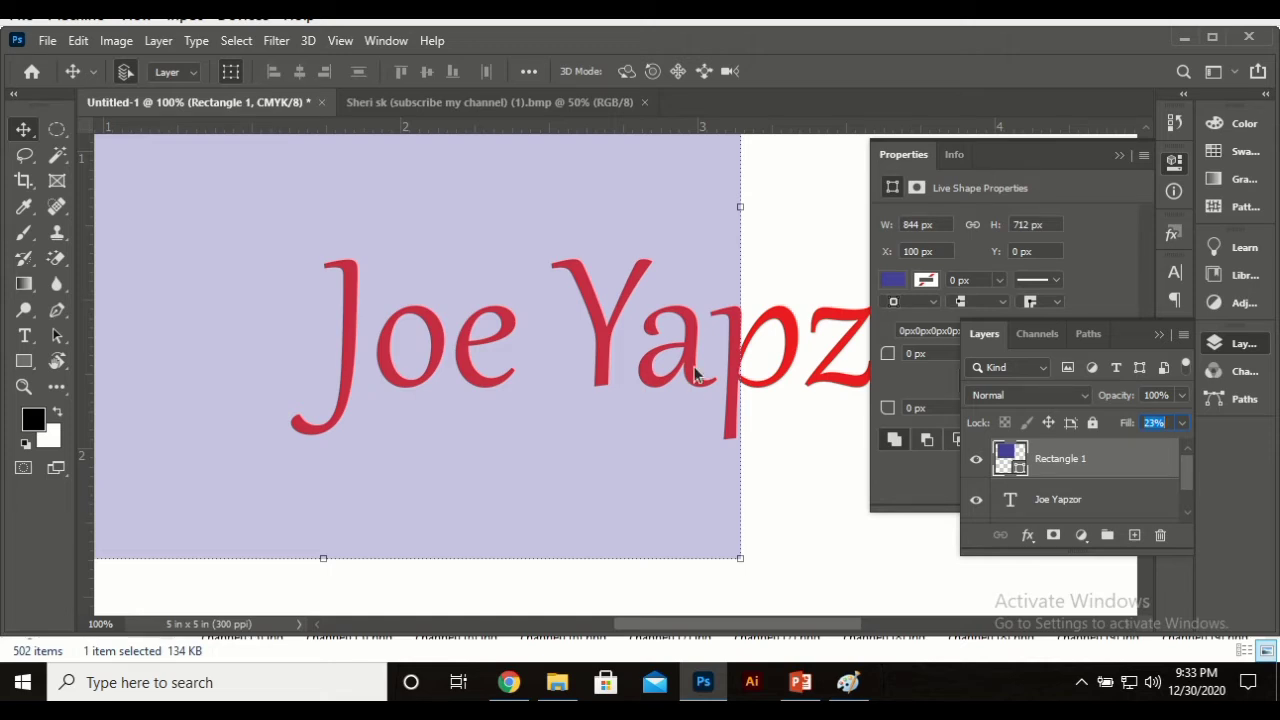
{"action": "left_click", "coordinate": [928, 280]}
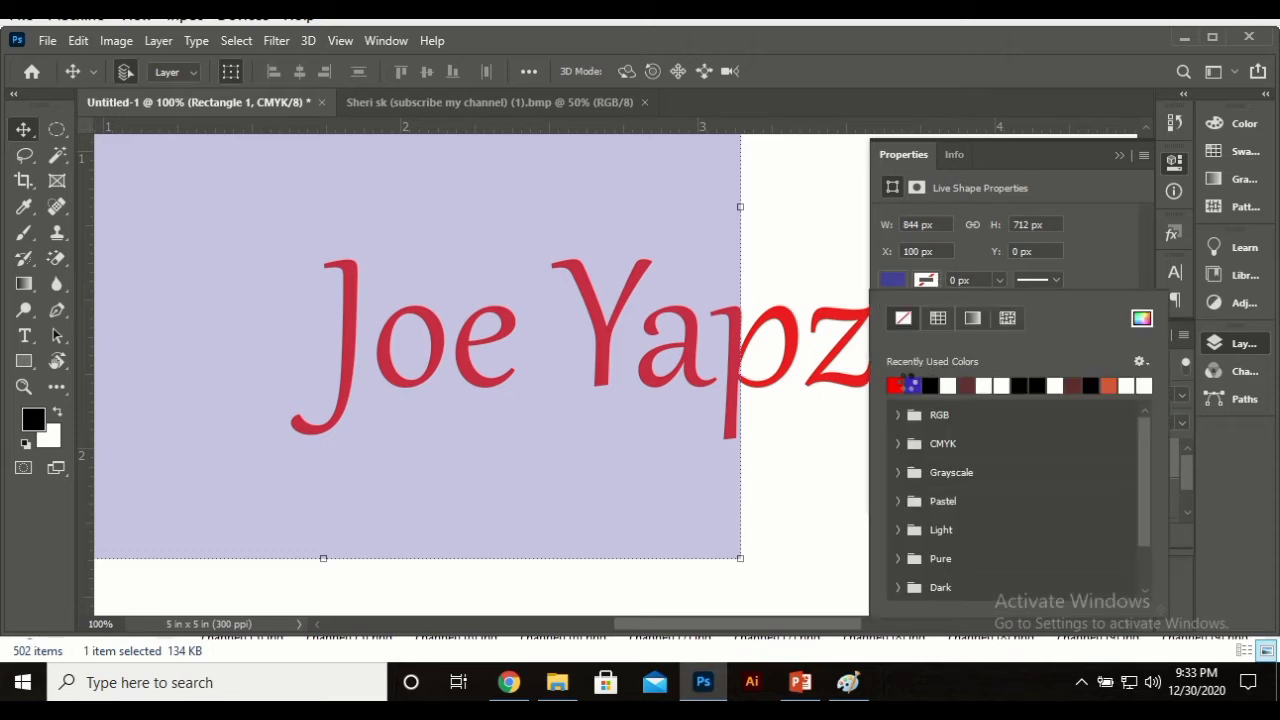
{"action": "left_click", "coordinate": [912, 383]}
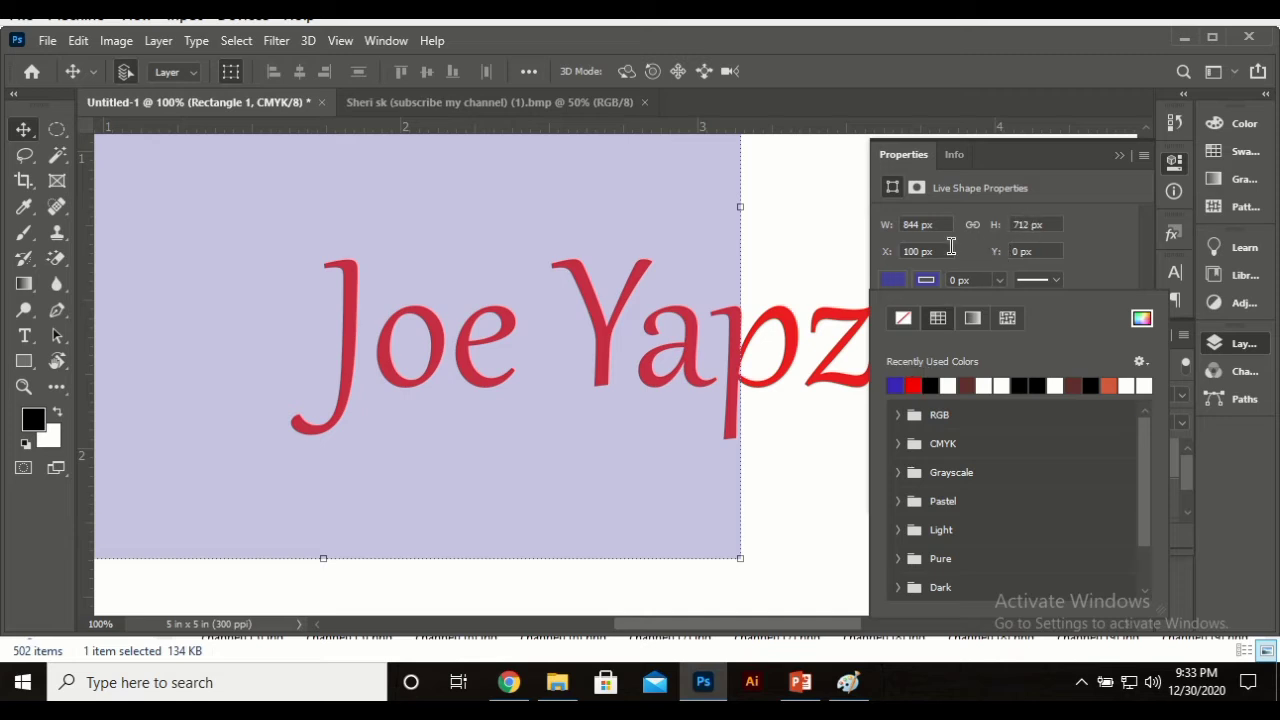
{"action": "left_click", "coordinate": [1005, 284]}
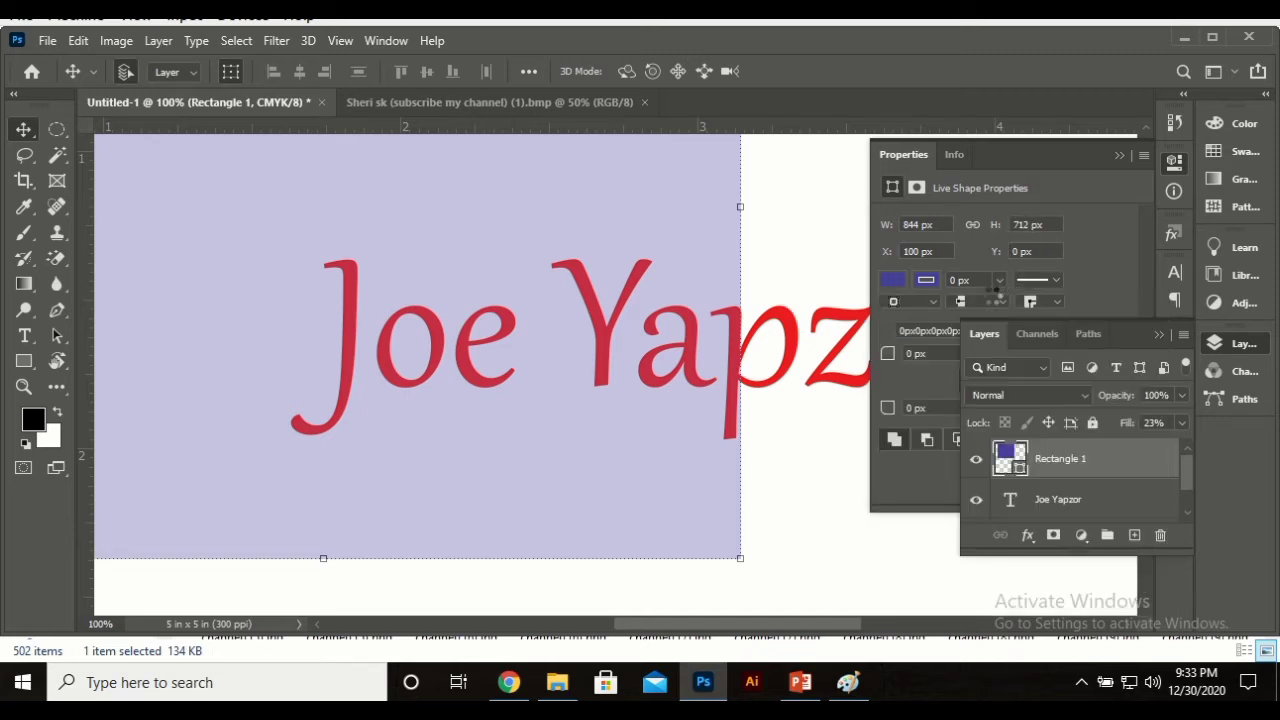
{"action": "left_click", "coordinate": [999, 281]}
Step: Thicken the blue stroke to 59.26 px and change the rectangle's fill colour to black
{"action": "mouse_move", "coordinate": [1005, 311]}
{"action": "left_mouse_down"}
{"action": "mouse_move", "coordinate": [1053, 308]}
{"action": "mouse_move", "coordinate": [991, 309]}
{"action": "left_mouse_up"}
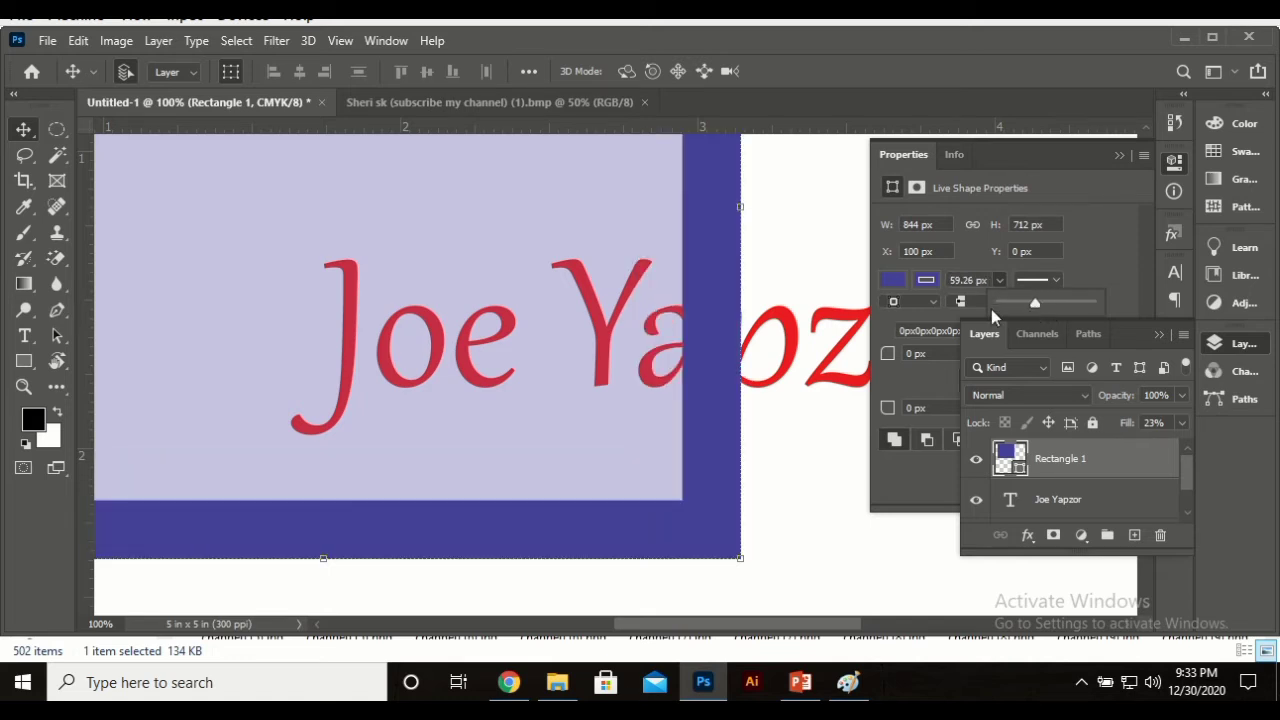
{"action": "left_click", "coordinate": [904, 279]}
{"action": "left_click", "coordinate": [928, 279]}
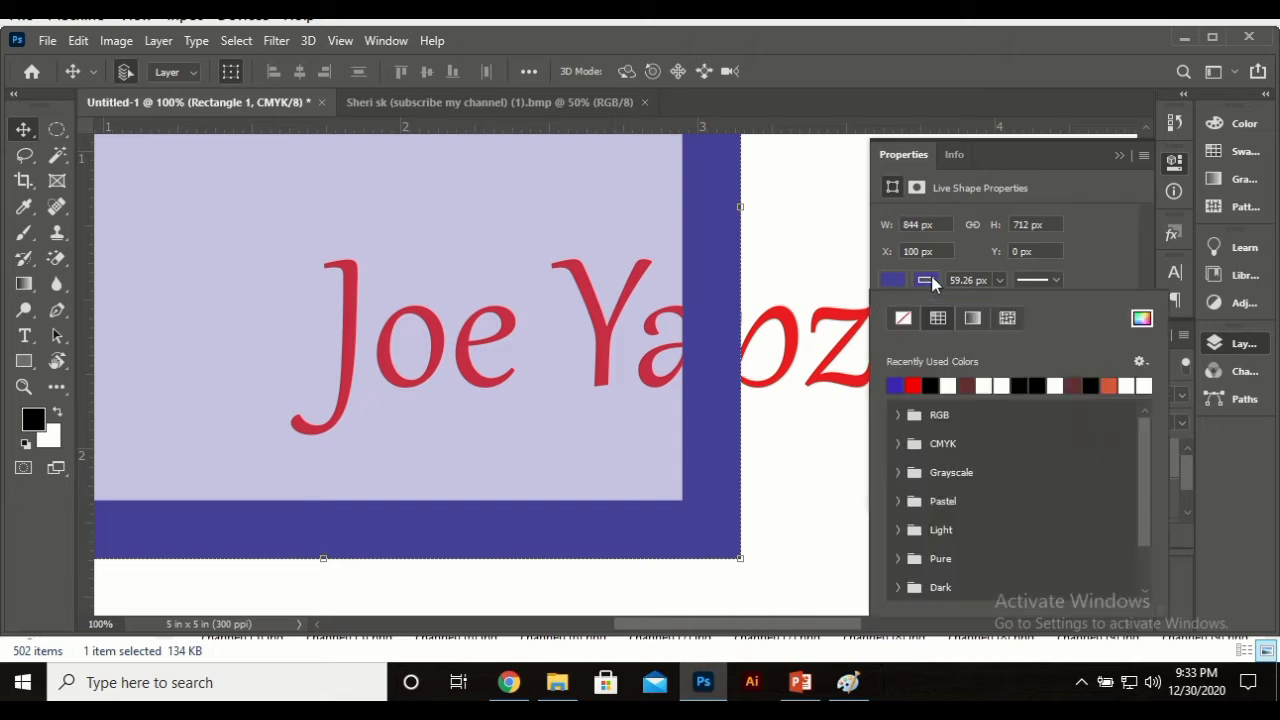
{"action": "left_click", "coordinate": [913, 385]}
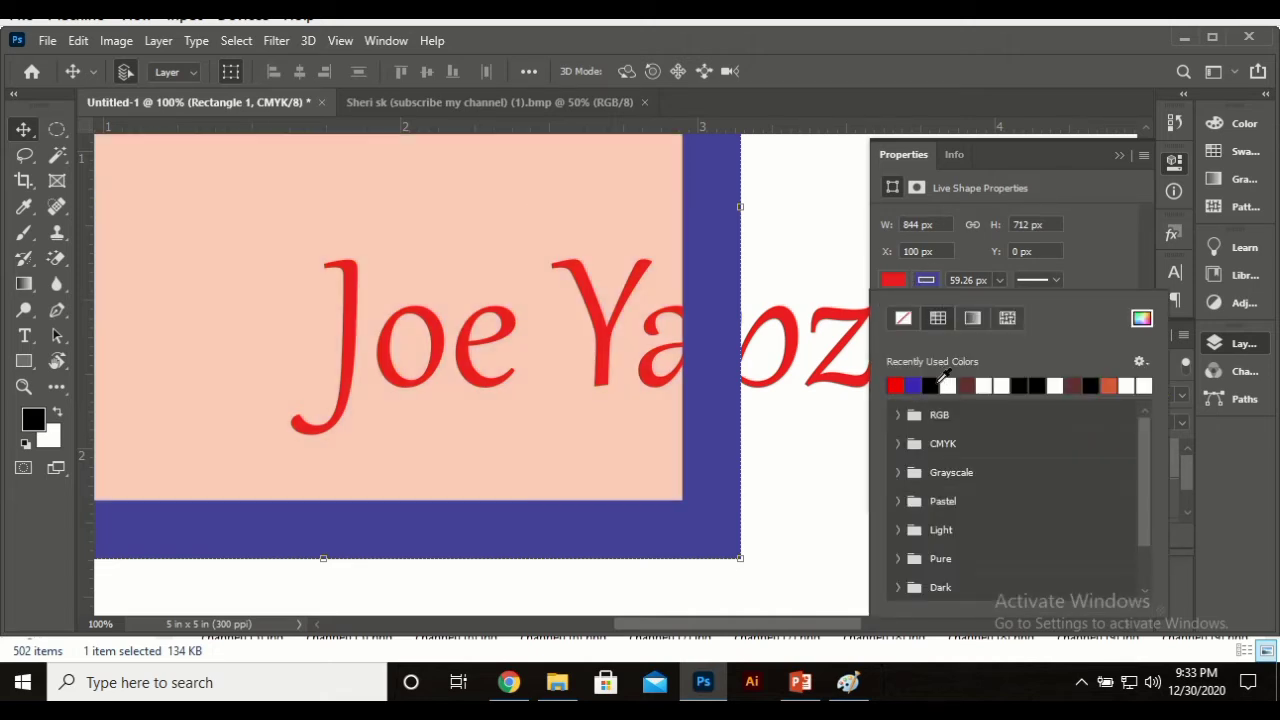
{"action": "left_click", "coordinate": [931, 385]}
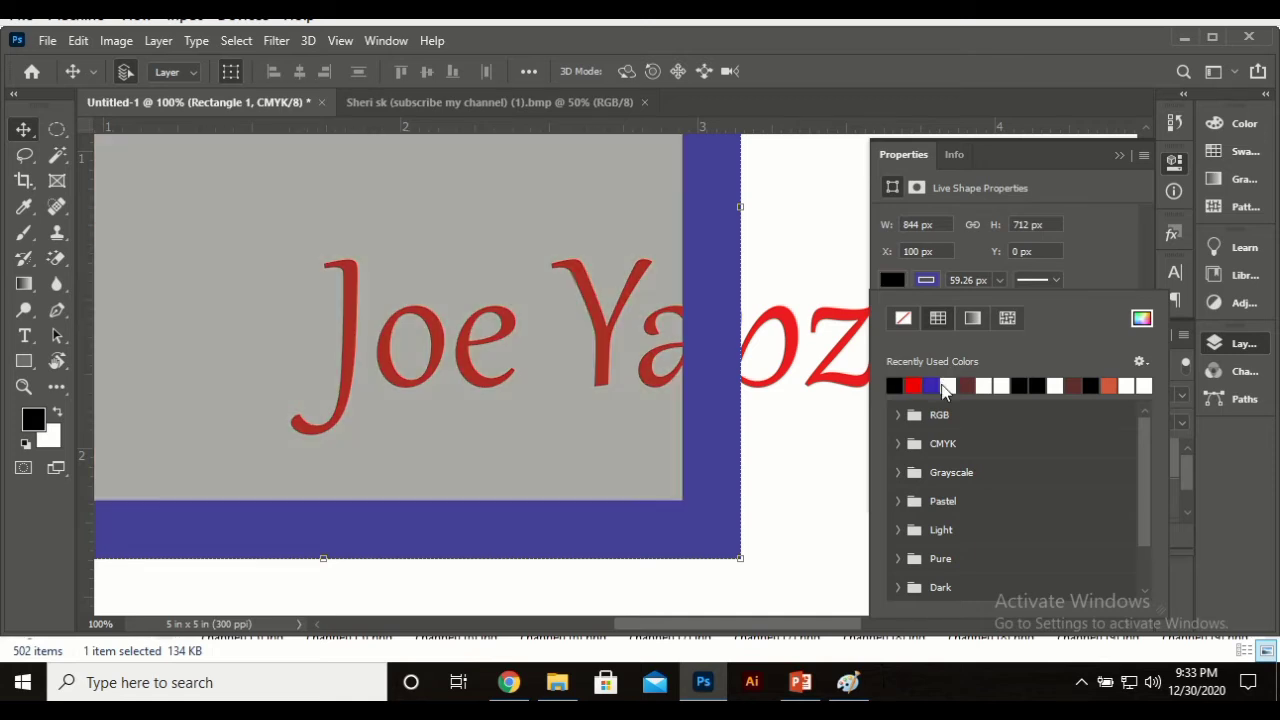
{"action": "left_click", "coordinate": [904, 279]}
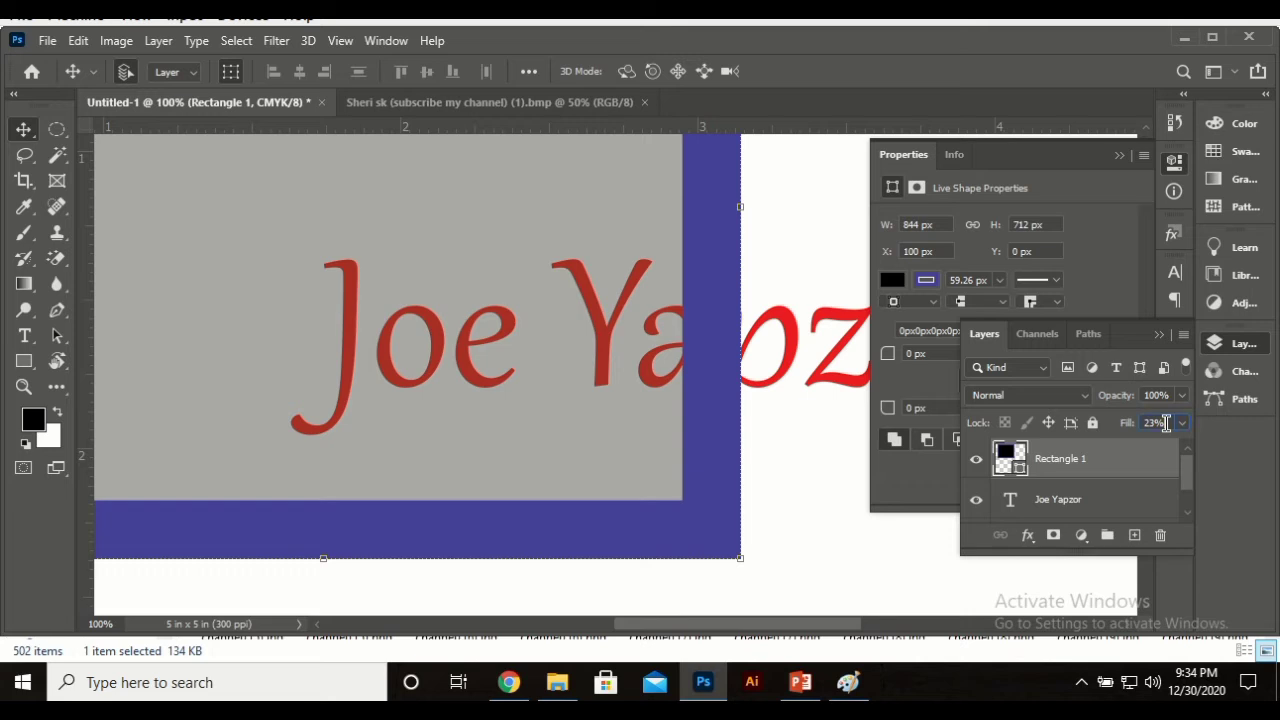
Step: Try Rectangle 1's fill at 3%, 100% and 0%, settling on 100%
{"action": "left_click", "coordinate": [1124, 423]}
{"action": "type", "text": "3"}
{"action": "key", "text": "Return"}
{"action": "left_click_drag", "start_coordinate": [1113, 428], "coordinate": [1210, 435]}
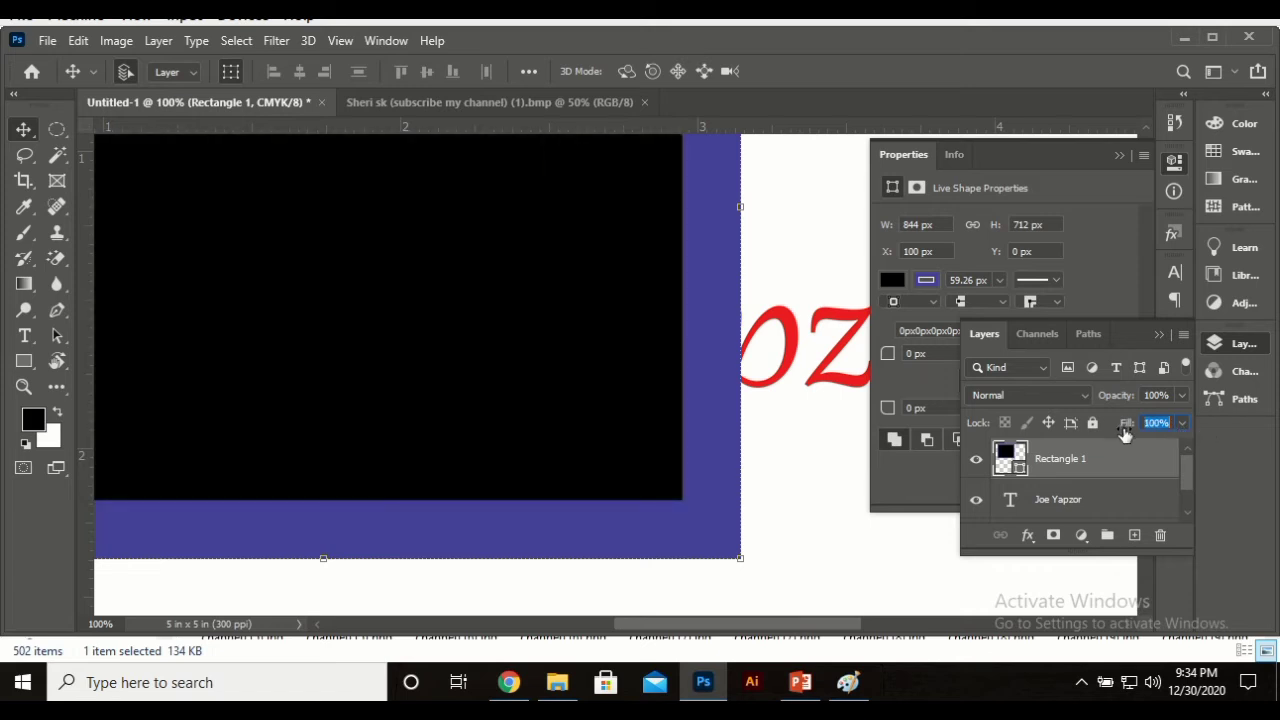
{"action": "left_click_drag", "start_coordinate": [1126, 437], "coordinate": [1022, 446]}
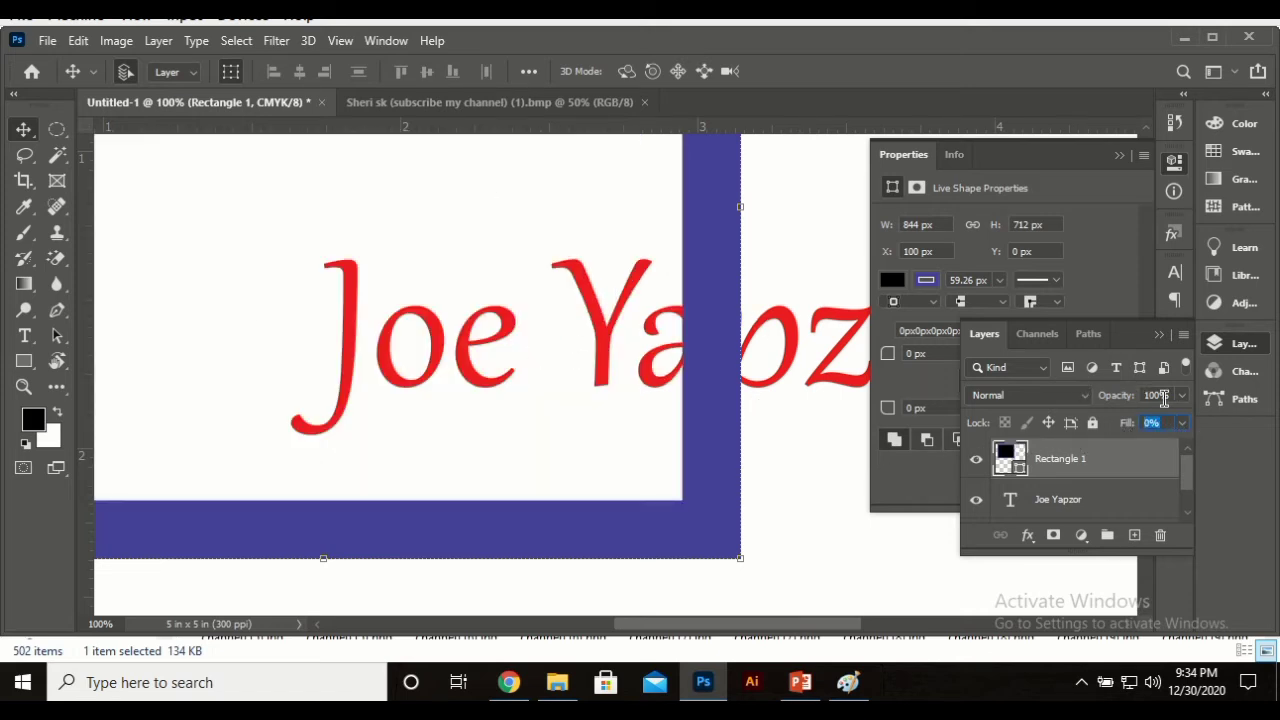
{"action": "left_click_drag", "start_coordinate": [1138, 426], "coordinate": [1266, 426]}
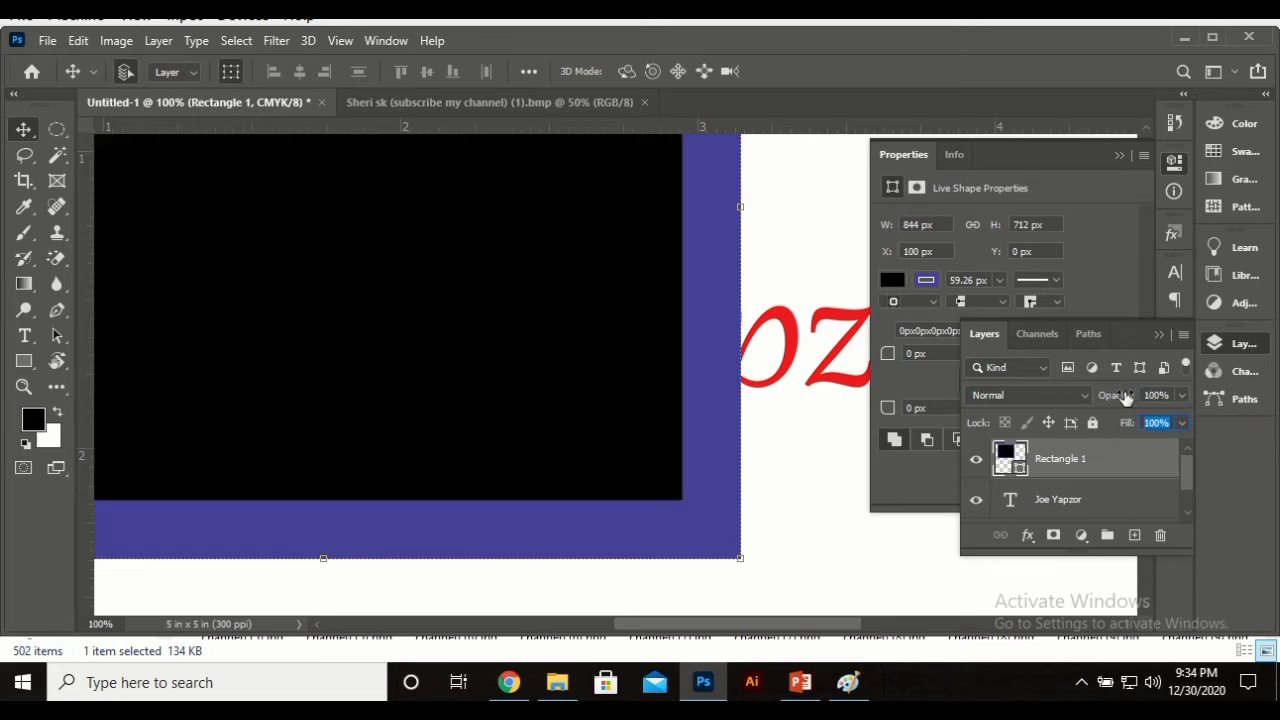
Step: Lower Rectangle 1's opacity to reveal the text, then restore it to 100%
{"action": "left_click", "coordinate": [1126, 397]}
{"action": "mouse_move", "coordinate": [1126, 397]}
{"action": "left_mouse_down"}
{"action": "mouse_move", "coordinate": [1077, 398]}
{"action": "mouse_move", "coordinate": [1108, 403]}
{"action": "left_mouse_up"}
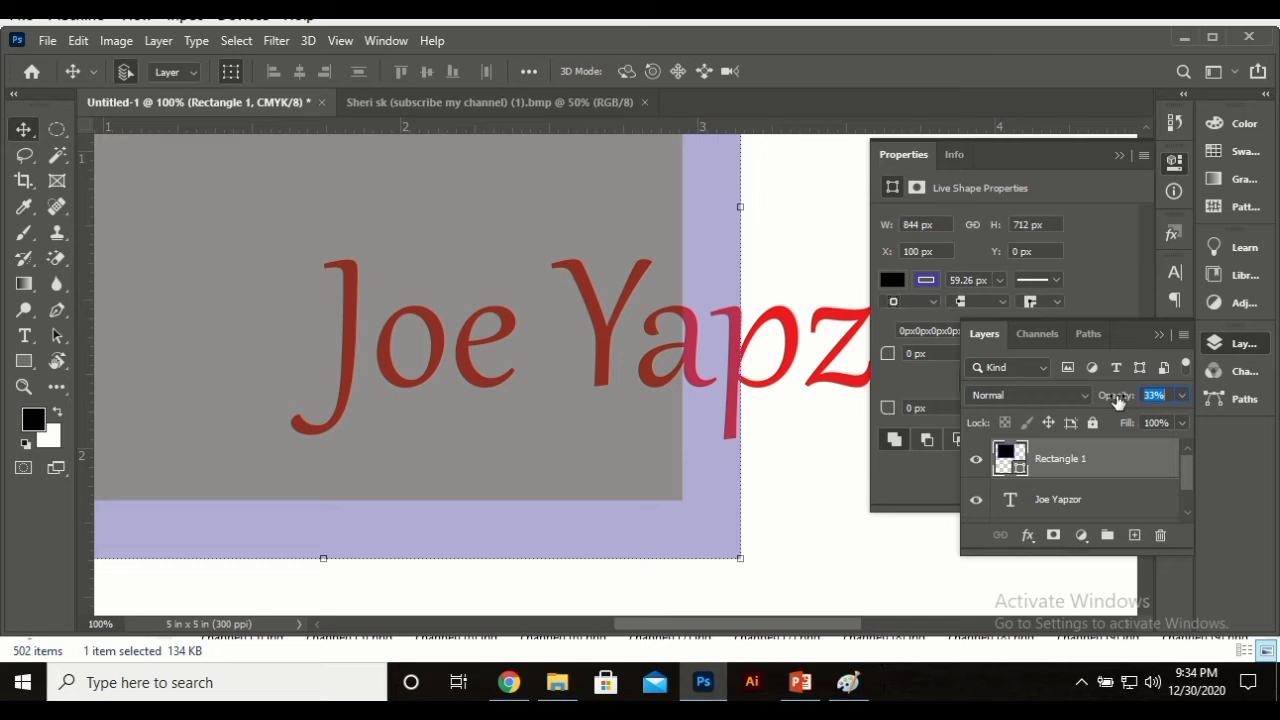
{"action": "left_click", "coordinate": [1170, 393]}
{"action": "left_click", "coordinate": [1183, 396]}
{"action": "left_click_drag", "start_coordinate": [1118, 418], "coordinate": [1184, 420]}
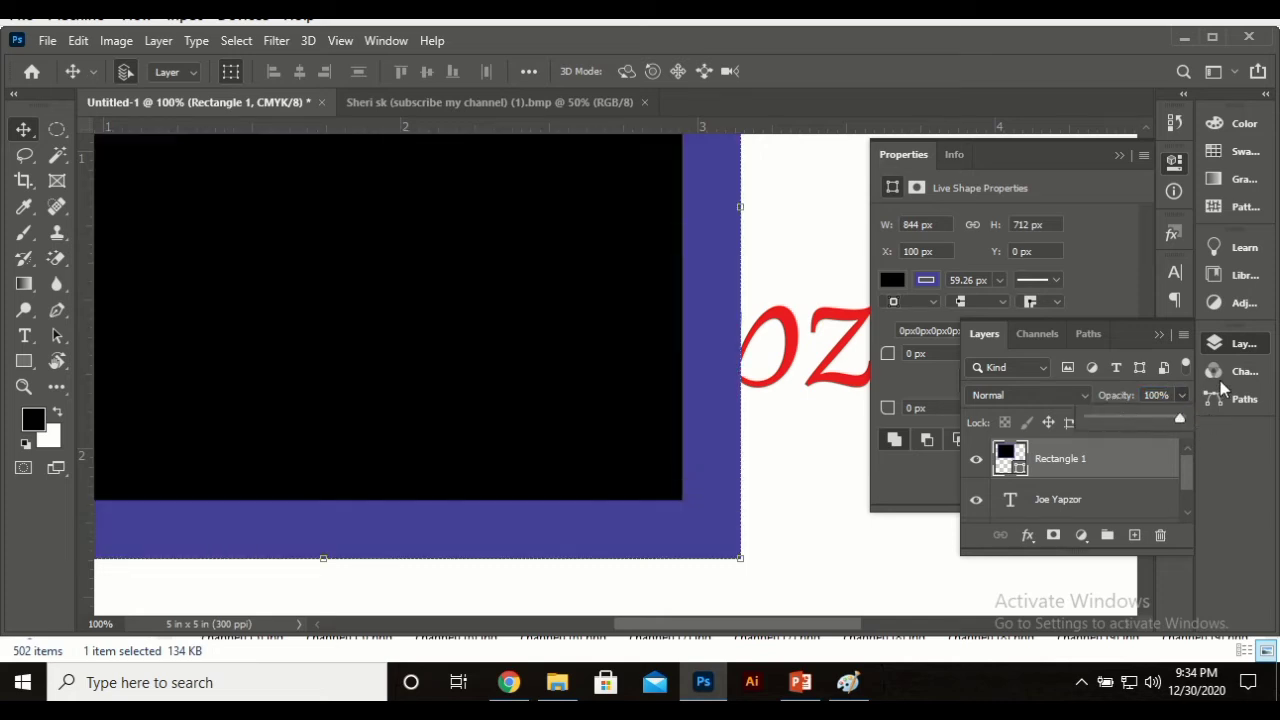
{"action": "left_click", "coordinate": [1237, 343]}
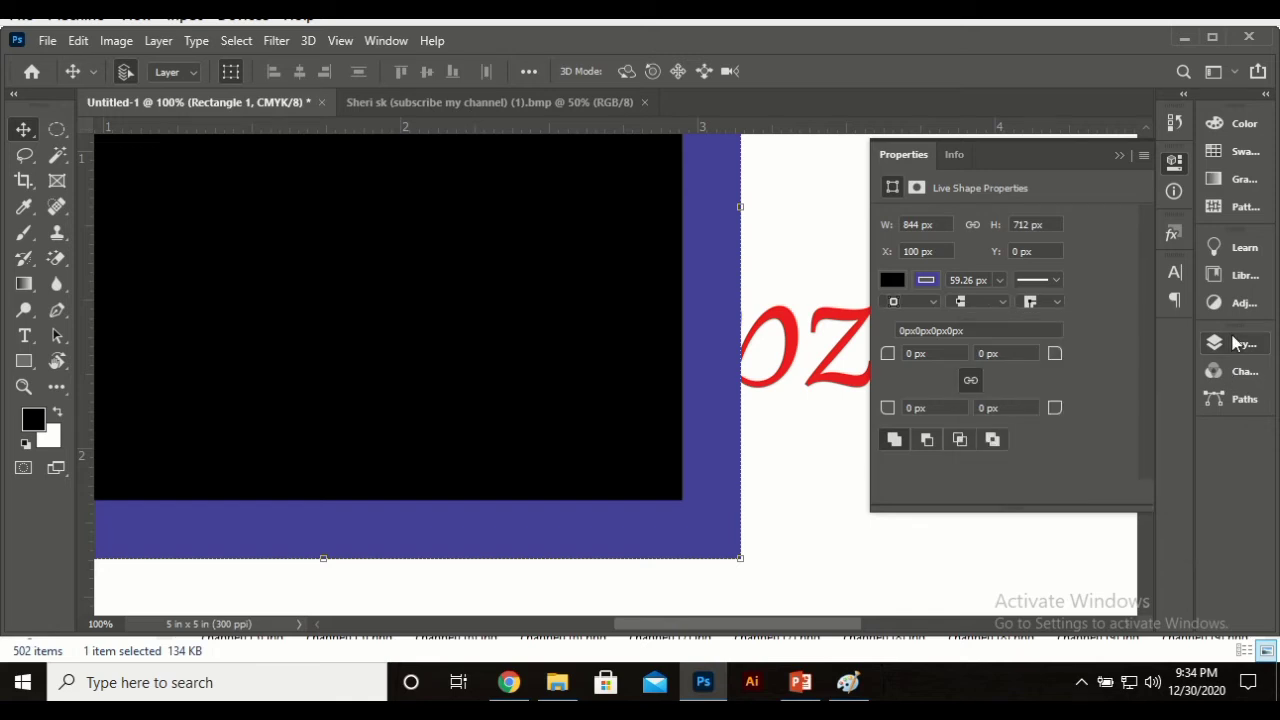
{"action": "left_click", "coordinate": [1237, 343]}
{"action": "left_click", "coordinate": [1237, 343]}
{"action": "key", "text": "ctrl+0"}
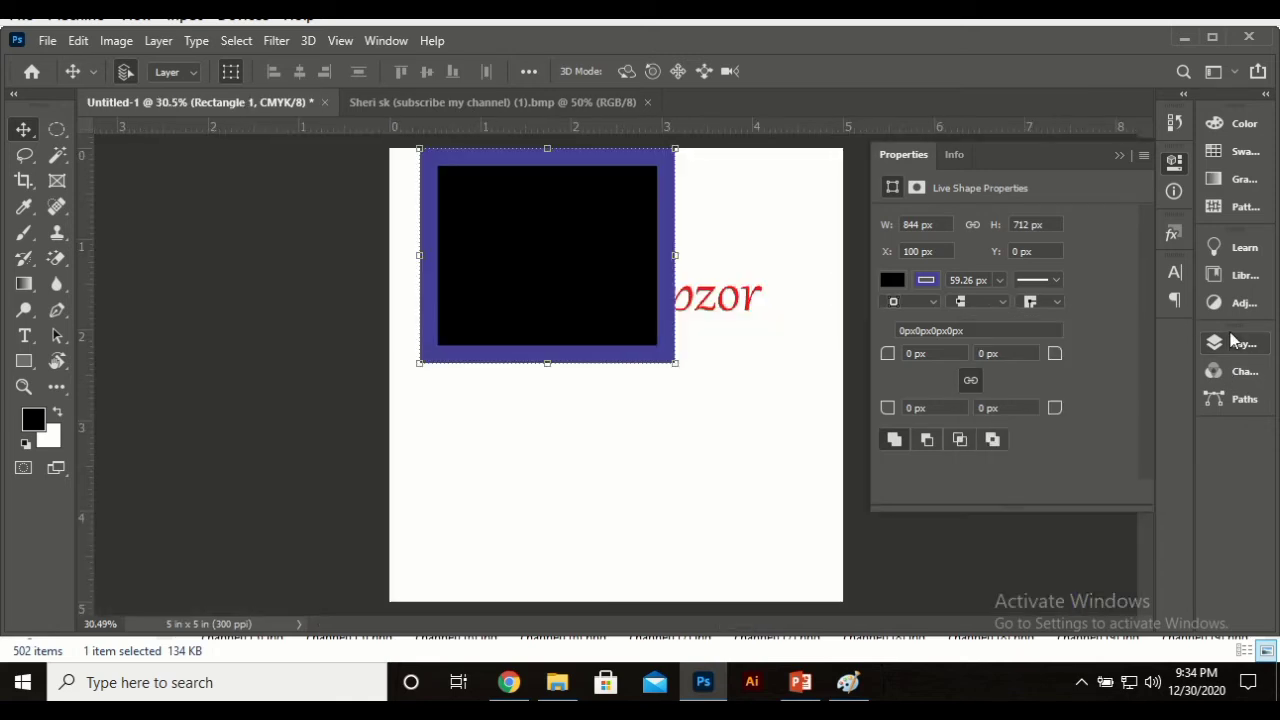
{"action": "left_click", "coordinate": [1233, 344]}
{"action": "scroll", "coordinate": [1193, 462], "scroll_direction": "down", "scroll_amount": 1}
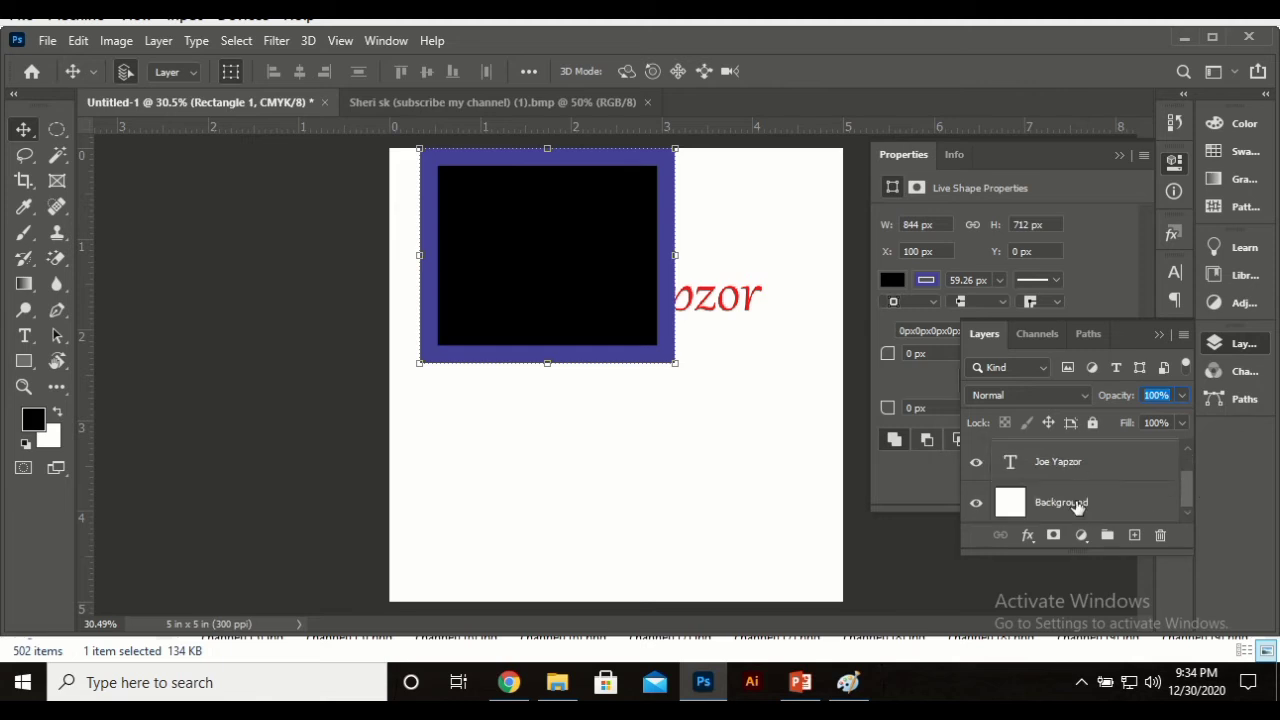
{"action": "left_click", "coordinate": [1107, 513]}
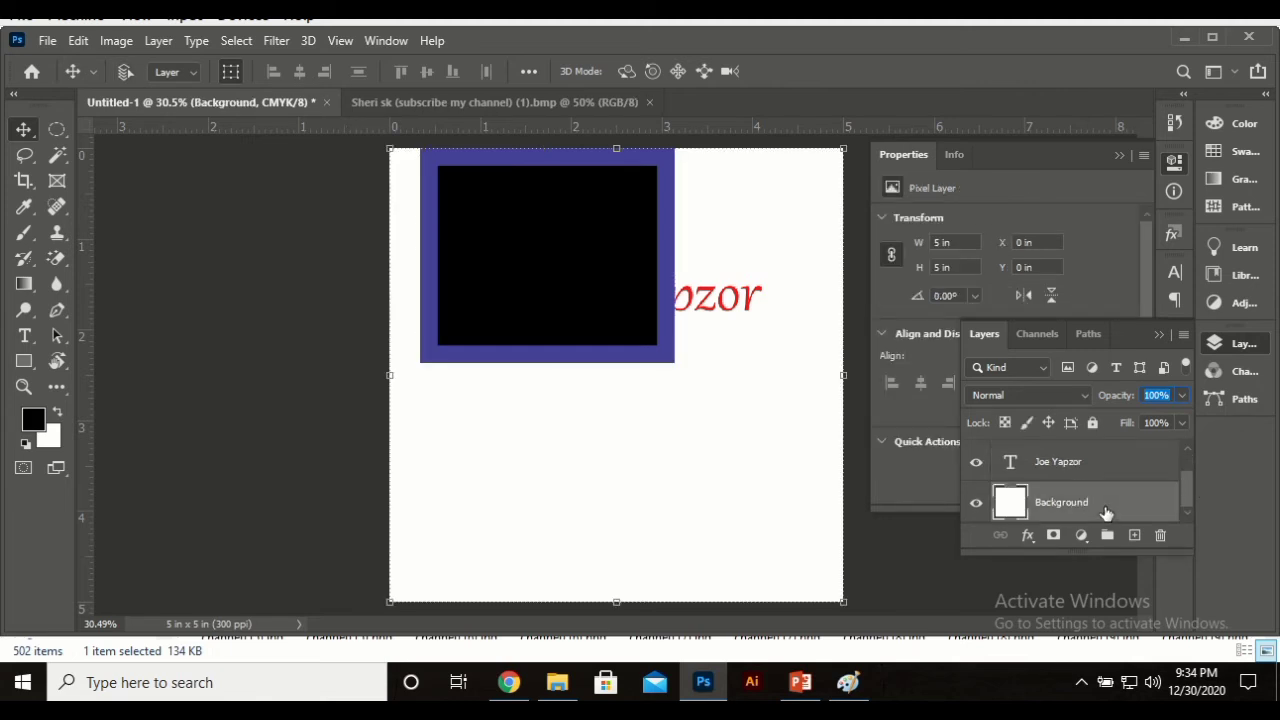
{"action": "key", "text": "ctrl+/"}
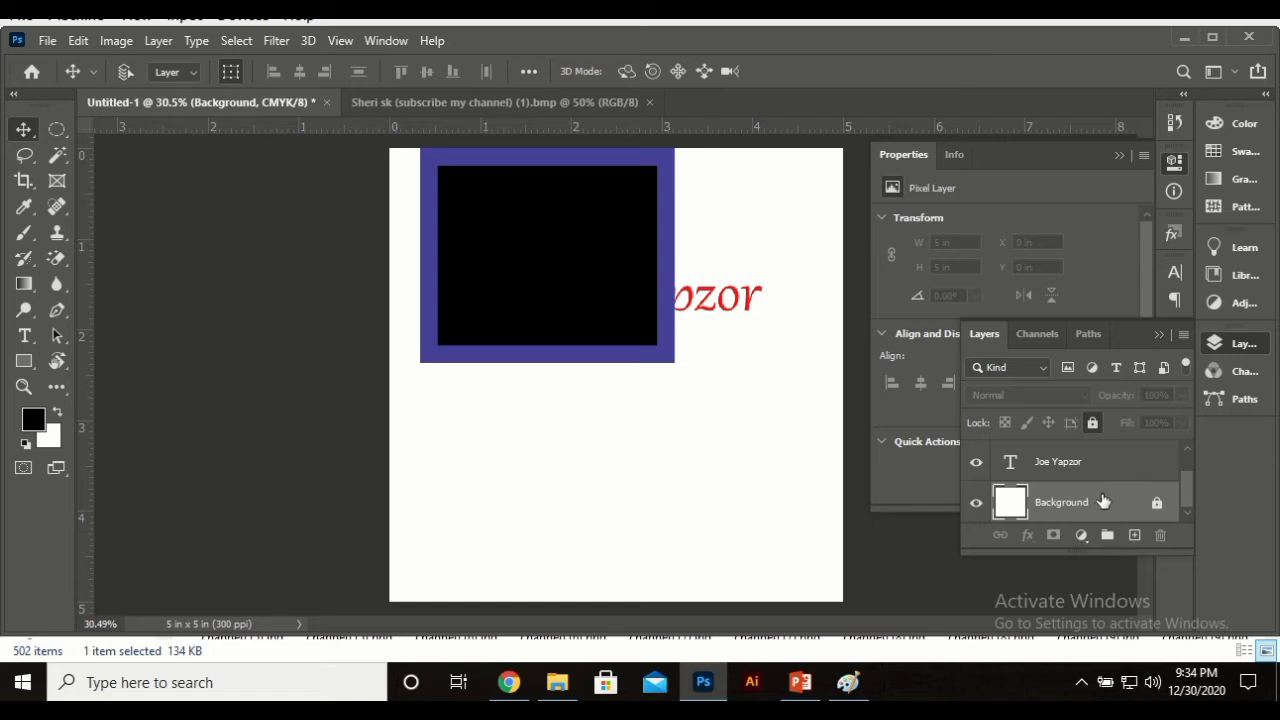
{"action": "left_click", "coordinate": [1141, 506]}
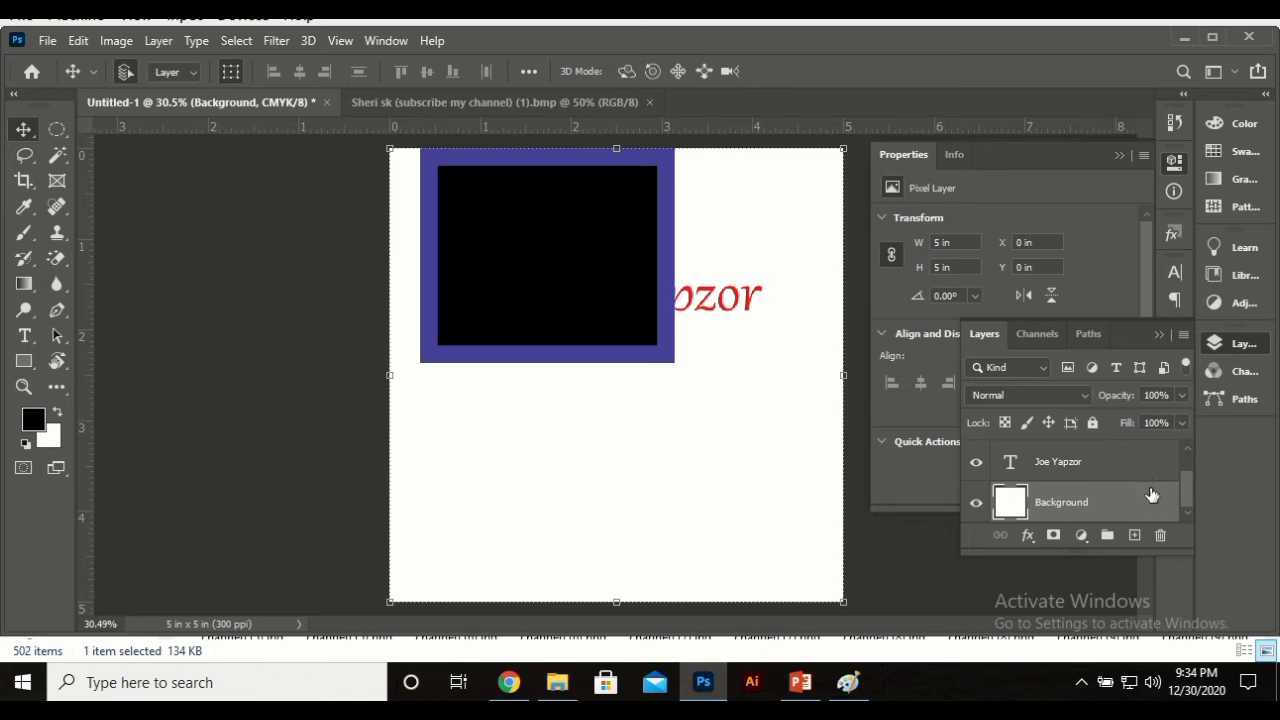
{"action": "left_click", "coordinate": [1092, 424]}
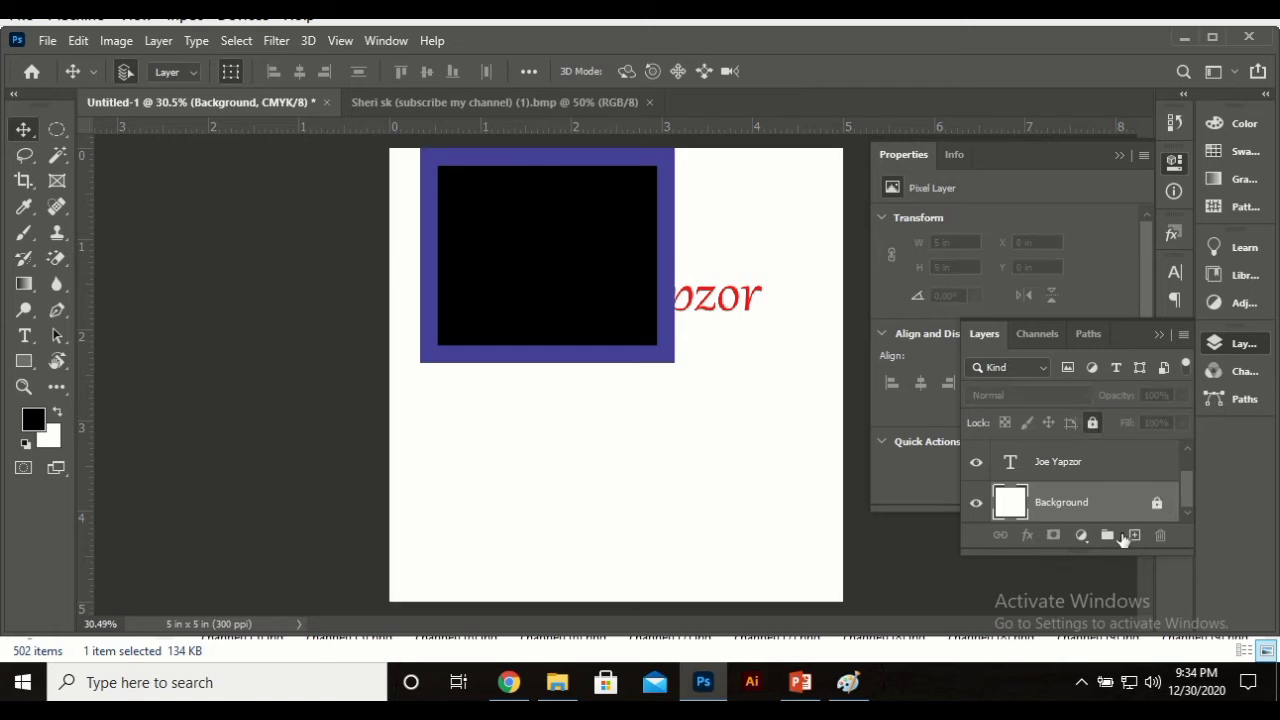
{"action": "left_click_drag", "start_coordinate": [620, 471], "coordinate": [711, 412]}
{"action": "left_click_drag", "start_coordinate": [754, 454], "coordinate": [430, 505]}
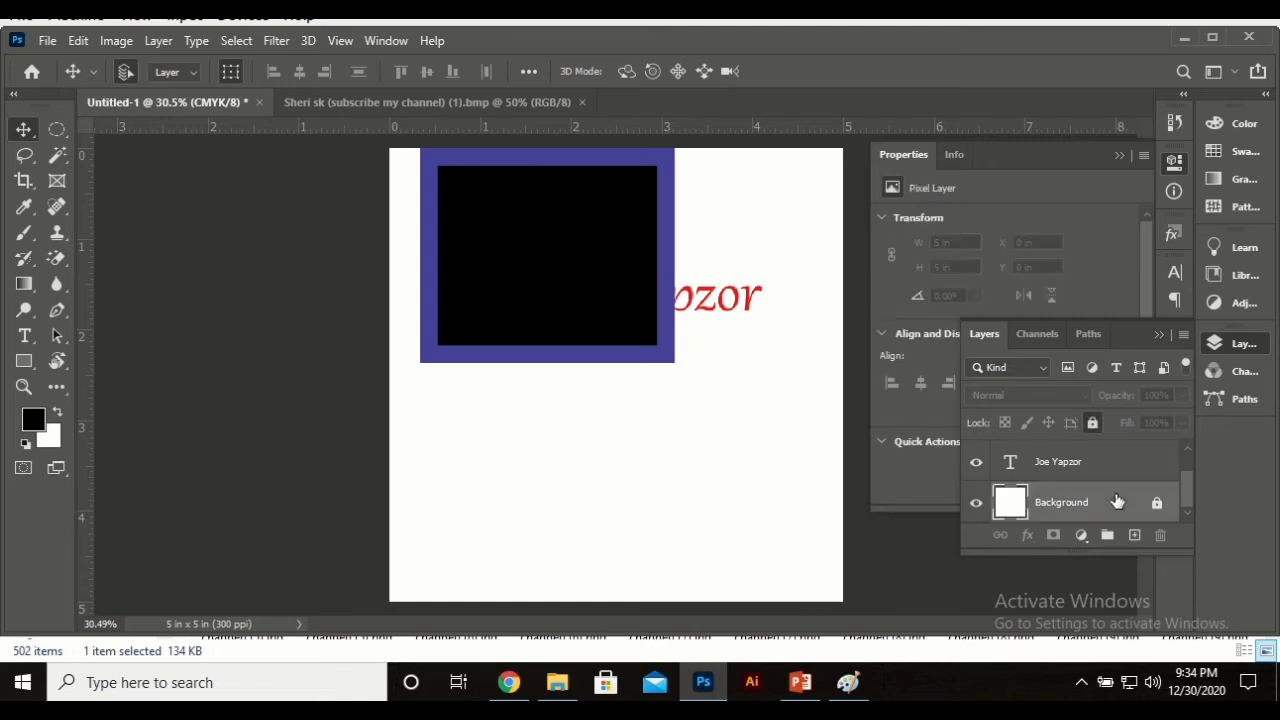
{"action": "left_click_drag", "start_coordinate": [707, 465], "coordinate": [464, 396]}
{"action": "left_click_drag", "start_coordinate": [748, 475], "coordinate": [476, 487]}
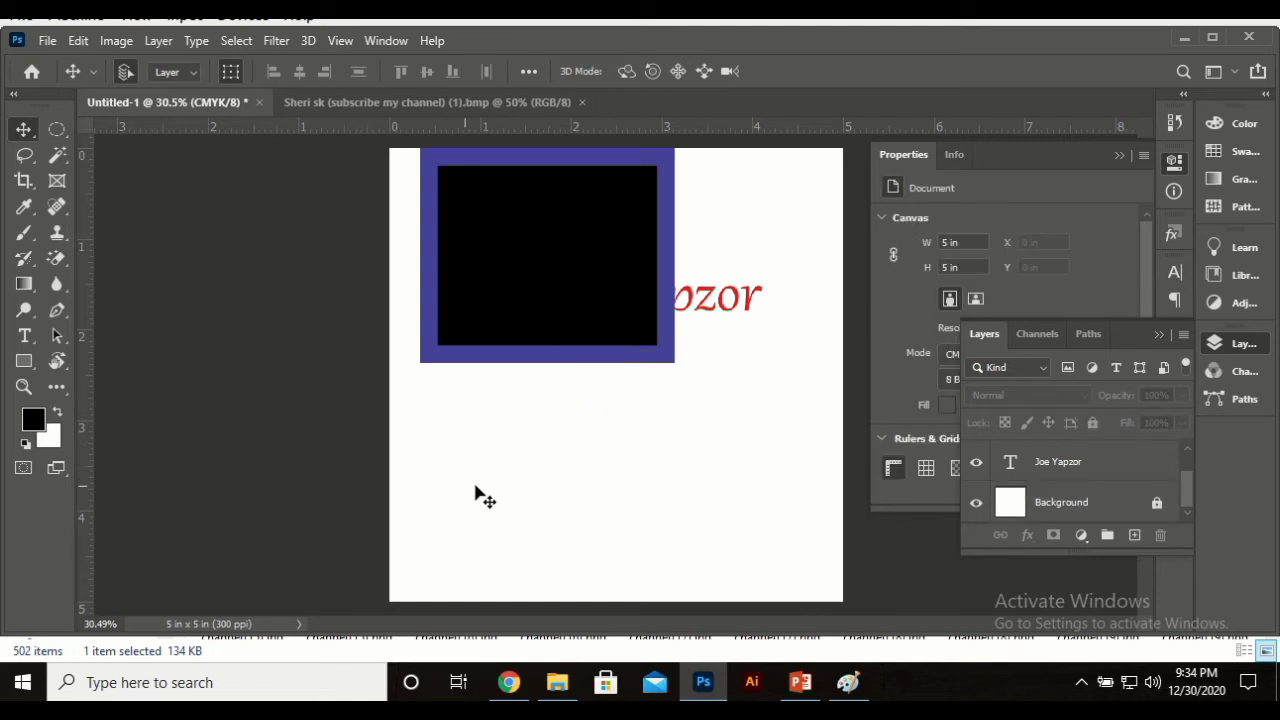
{"action": "left_click_drag", "start_coordinate": [780, 500], "coordinate": [654, 466]}
{"action": "left_click_drag", "start_coordinate": [689, 415], "coordinate": [660, 570]}
{"action": "left_click_drag", "start_coordinate": [393, 520], "coordinate": [374, 492]}
{"action": "left_click_drag", "start_coordinate": [275, 479], "coordinate": [827, 499]}
{"action": "left_click_drag", "start_coordinate": [806, 500], "coordinate": [546, 441]}
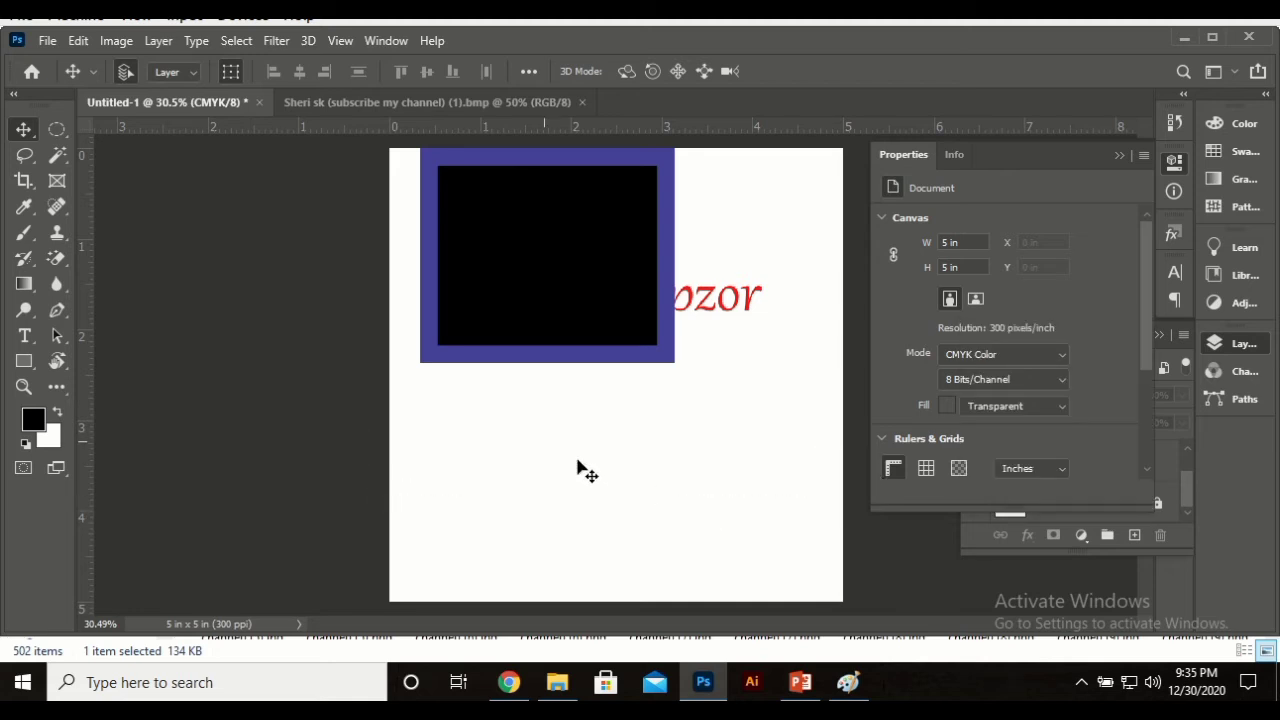
{"action": "left_click", "coordinate": [1186, 157]}
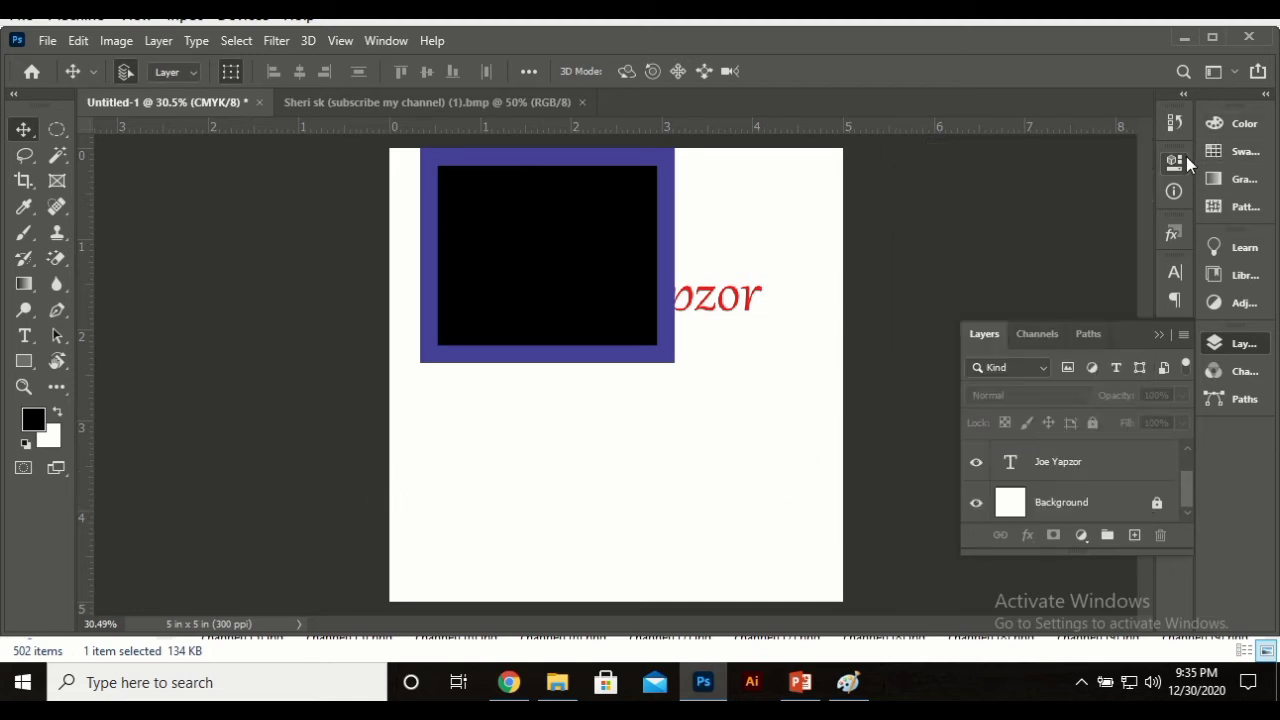
Step: Lock the Background layer's image pixels, undoing a test move so the canvas stays in place
{"action": "left_click", "coordinate": [1158, 504]}
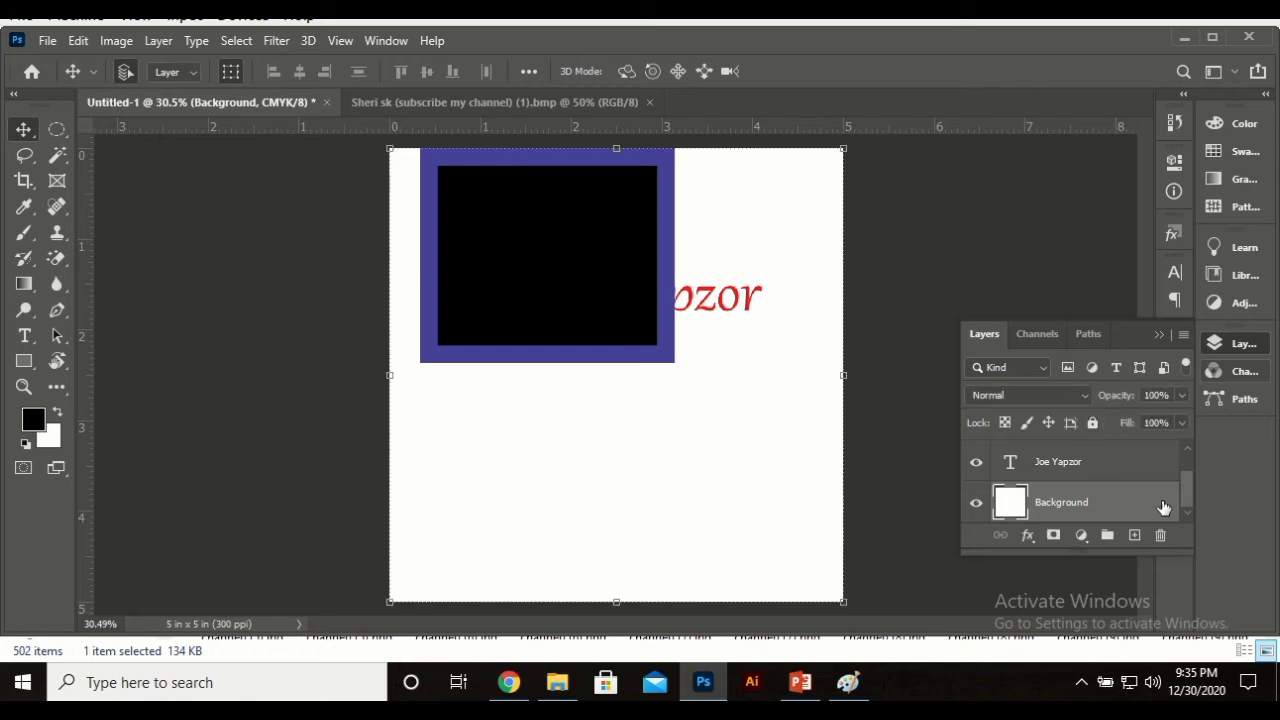
{"action": "left_click", "coordinate": [996, 421]}
{"action": "mouse_move", "coordinate": [752, 453]}
{"action": "left_mouse_down"}
{"action": "mouse_move", "coordinate": [625, 476]}
{"action": "mouse_move", "coordinate": [723, 483]}
{"action": "mouse_move", "coordinate": [758, 462]}
{"action": "left_mouse_up"}
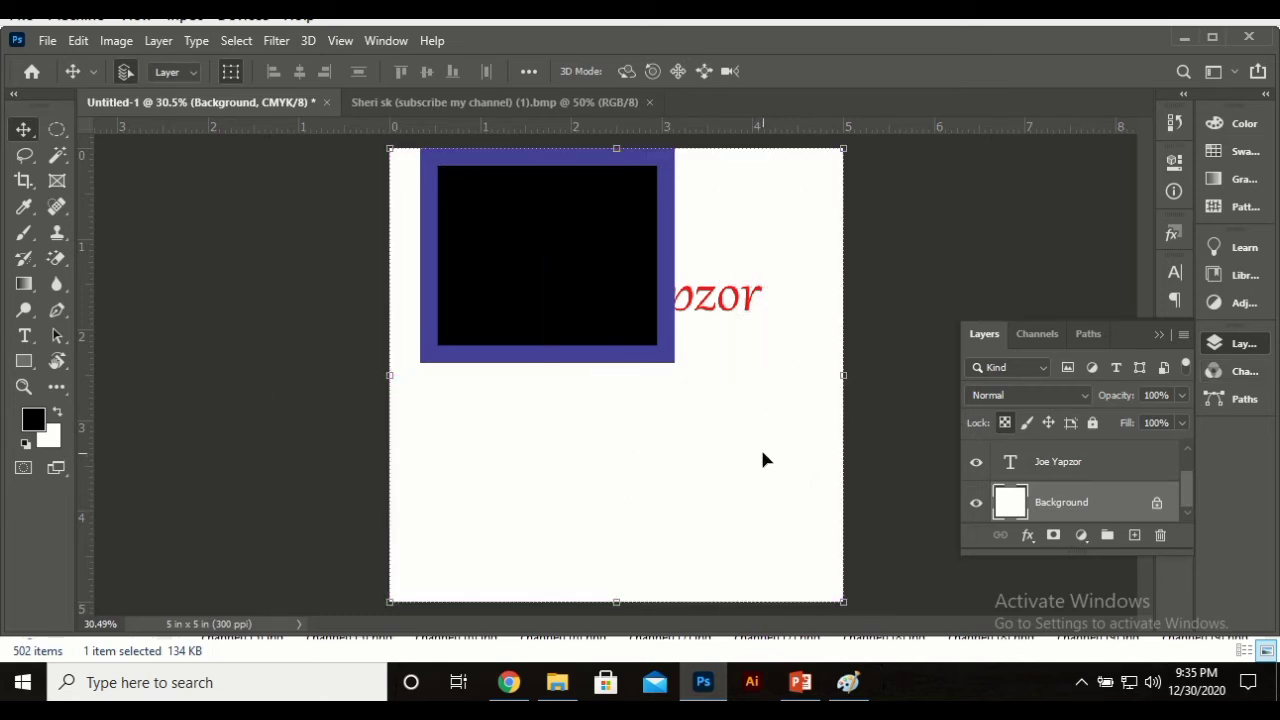
{"action": "left_click", "coordinate": [1028, 424]}
{"action": "left_click_drag", "start_coordinate": [633, 495], "coordinate": [530, 440]}
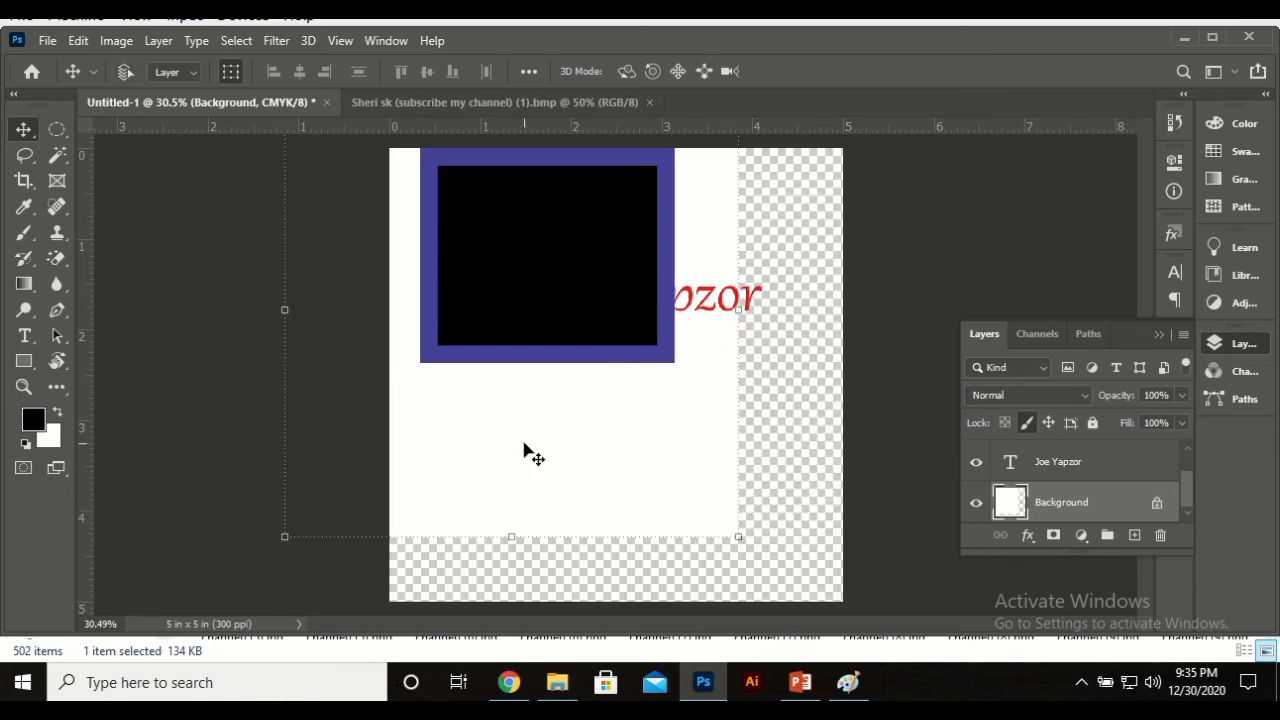
{"action": "key", "text": "ctrl+z"}
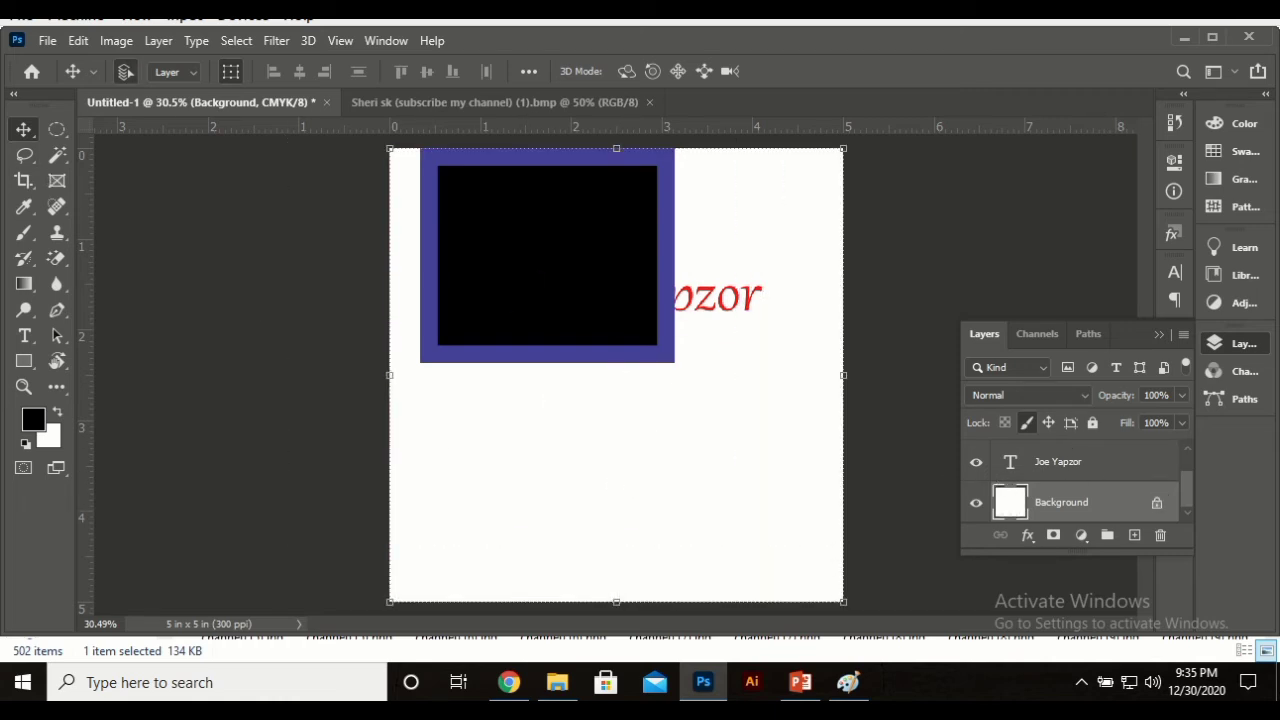
{"action": "left_click", "coordinate": [25, 232]}
Step: Dismiss the locked-layer warning, then paint a black test stroke on Background and undo it
{"action": "left_click", "coordinate": [602, 470]}
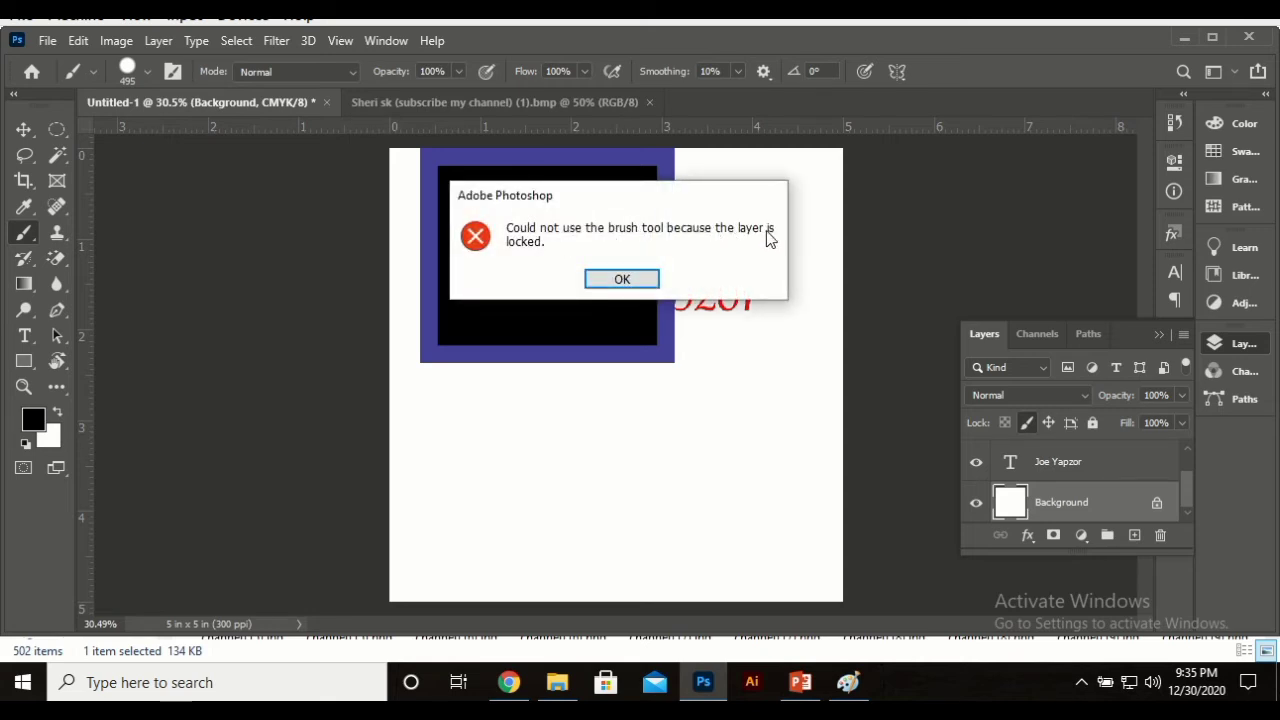
{"action": "left_click", "coordinate": [650, 277]}
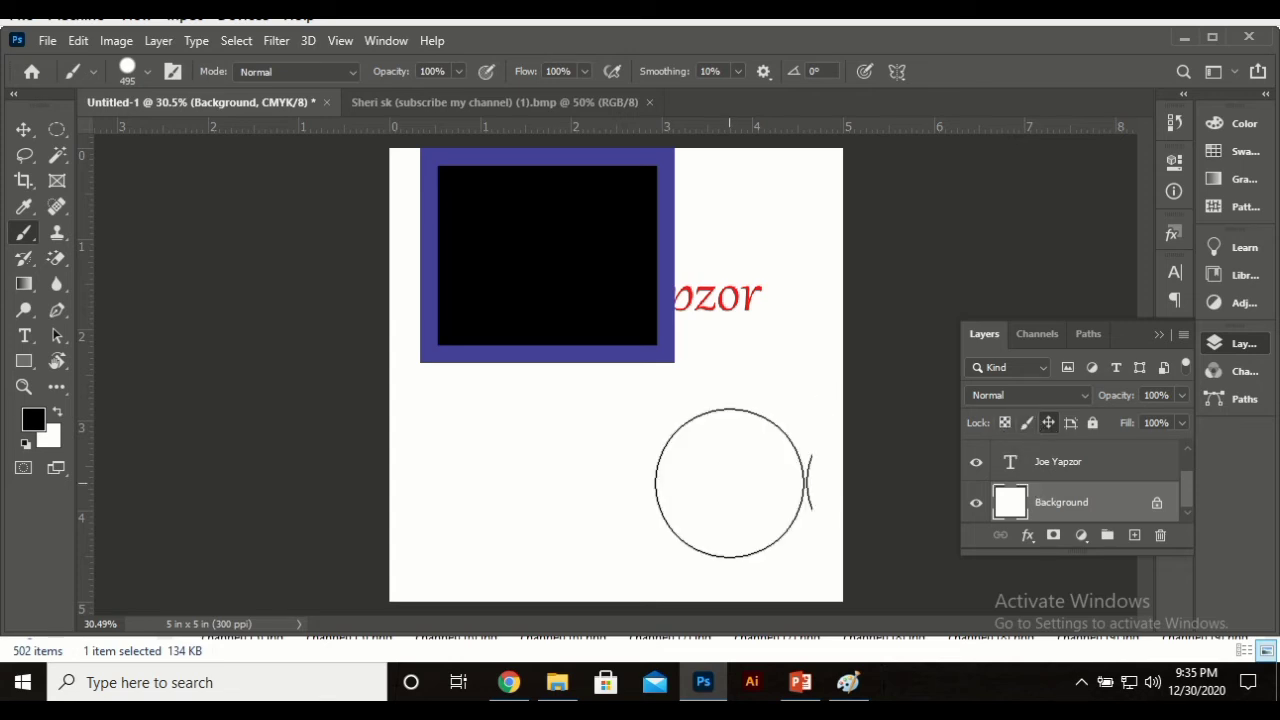
{"action": "mouse_move", "coordinate": [728, 480]}
{"action": "left_mouse_down"}
{"action": "mouse_move", "coordinate": [586, 500]}
{"action": "mouse_move", "coordinate": [686, 543]}
{"action": "mouse_move", "coordinate": [740, 538]}
{"action": "left_mouse_up"}
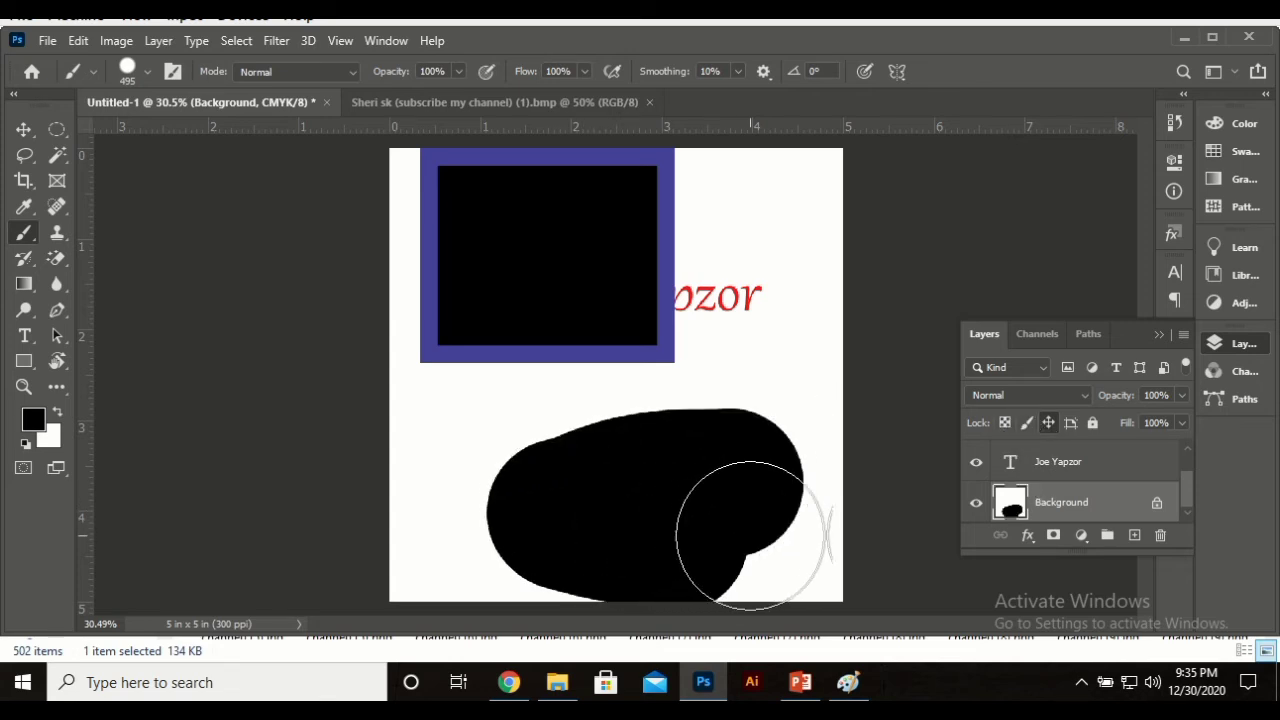
{"action": "key", "text": "Delete"}
{"action": "key", "text": "ctrl+z"}
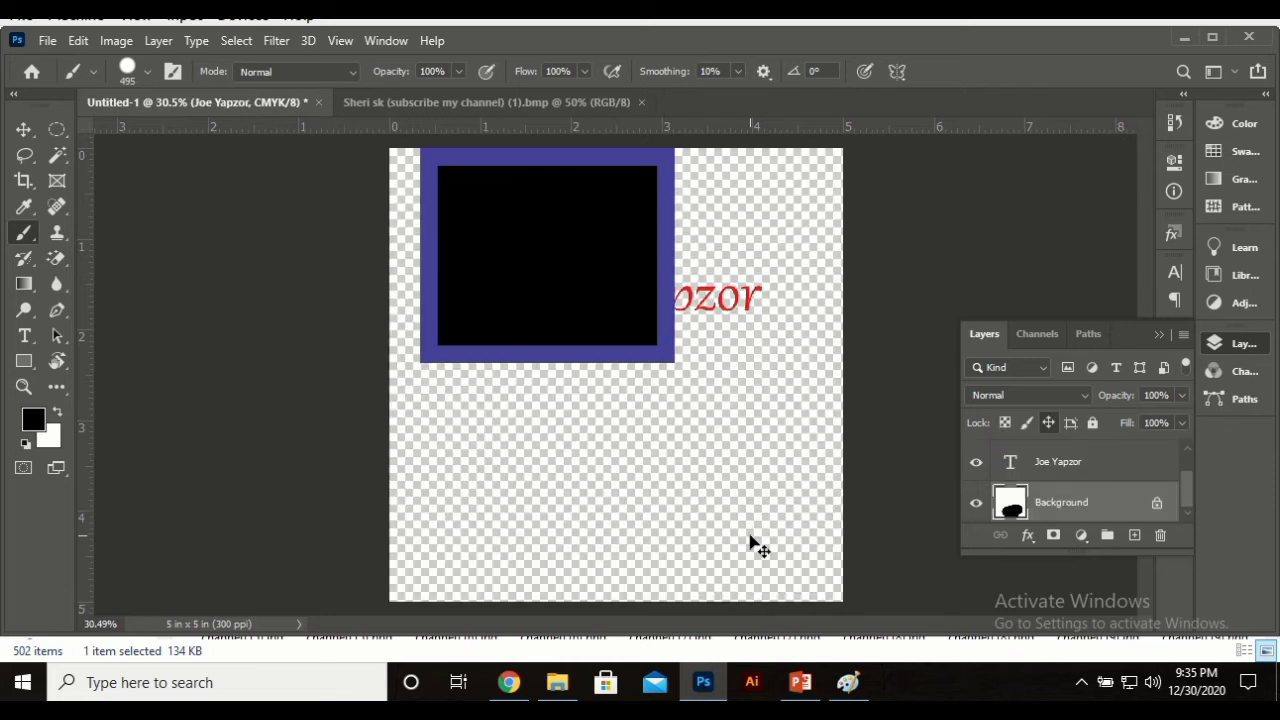
{"action": "key", "text": "ctrl+z"}
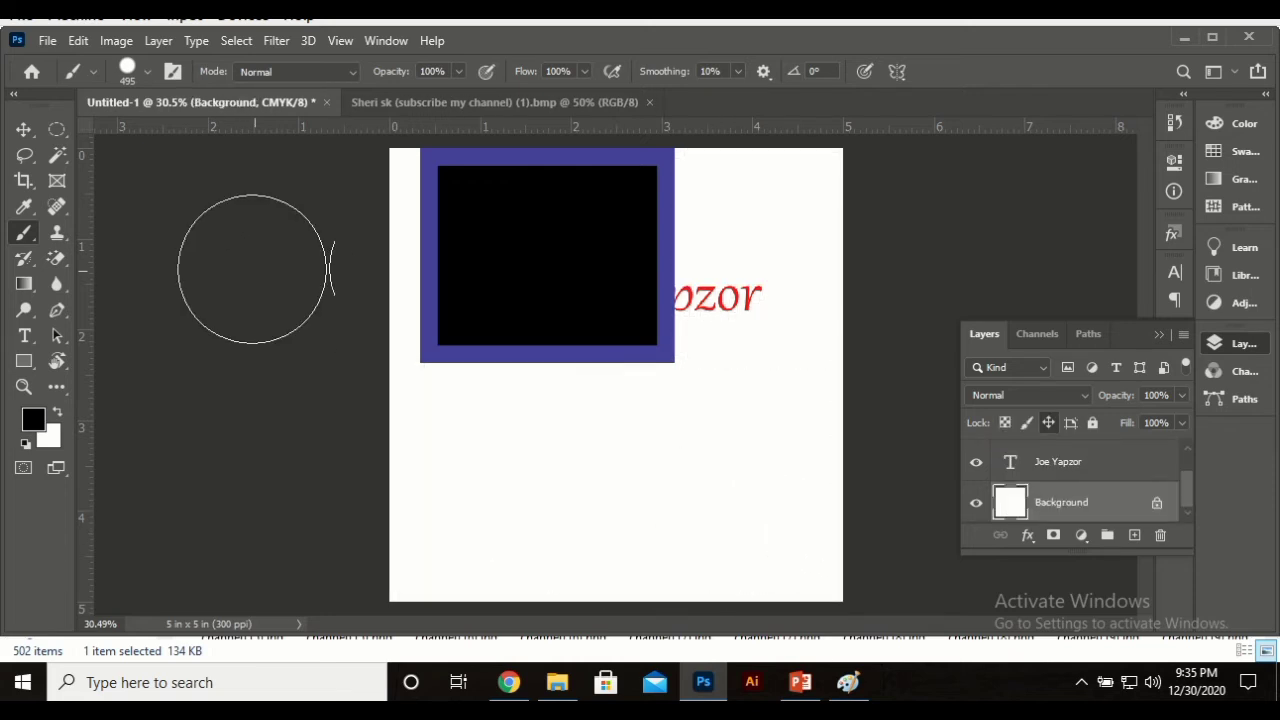
{"action": "key", "text": "v"}
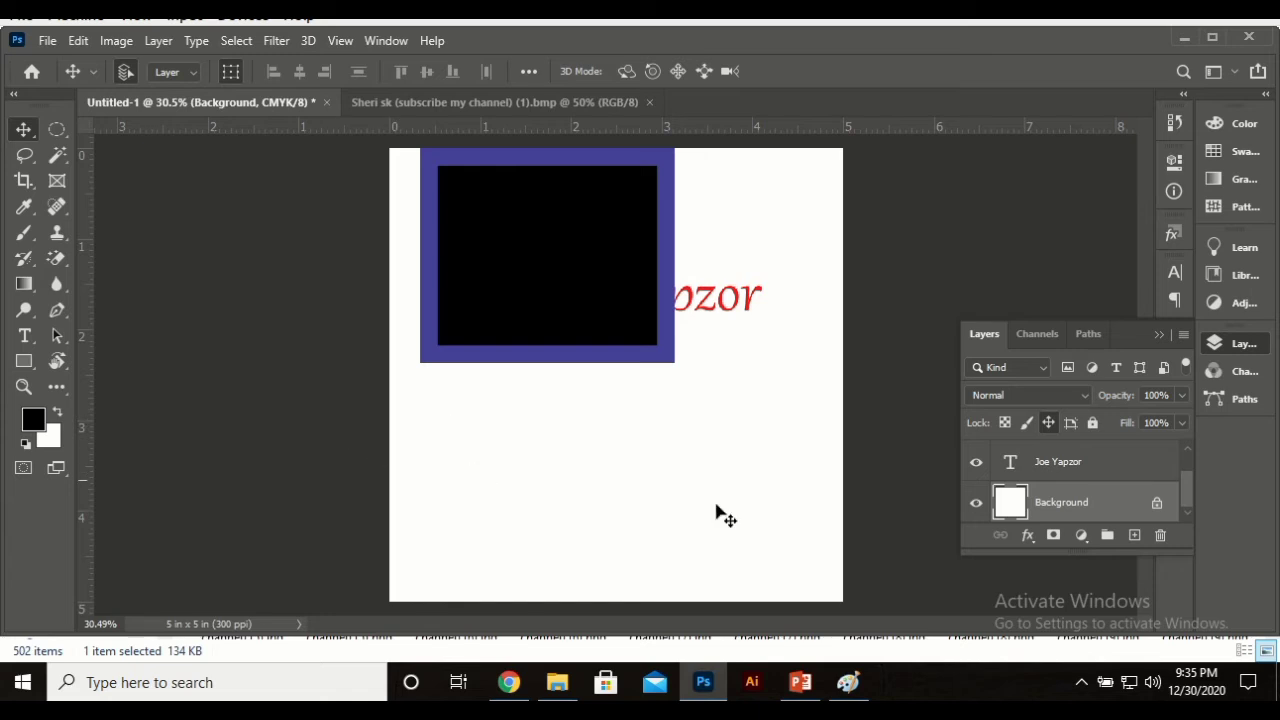
{"action": "left_click", "coordinate": [680, 517]}
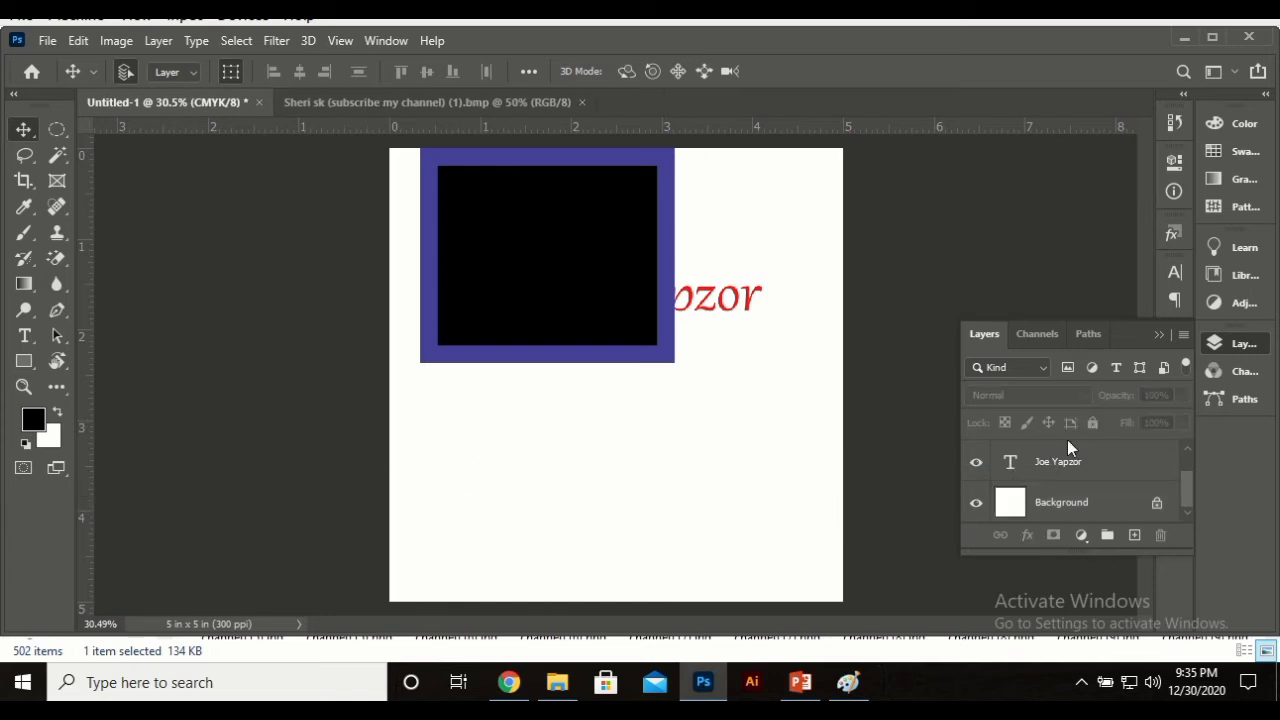
Step: Remove Background's position lock, briefly lock all, then unlock the layer completely
{"action": "left_click", "coordinate": [1052, 503]}
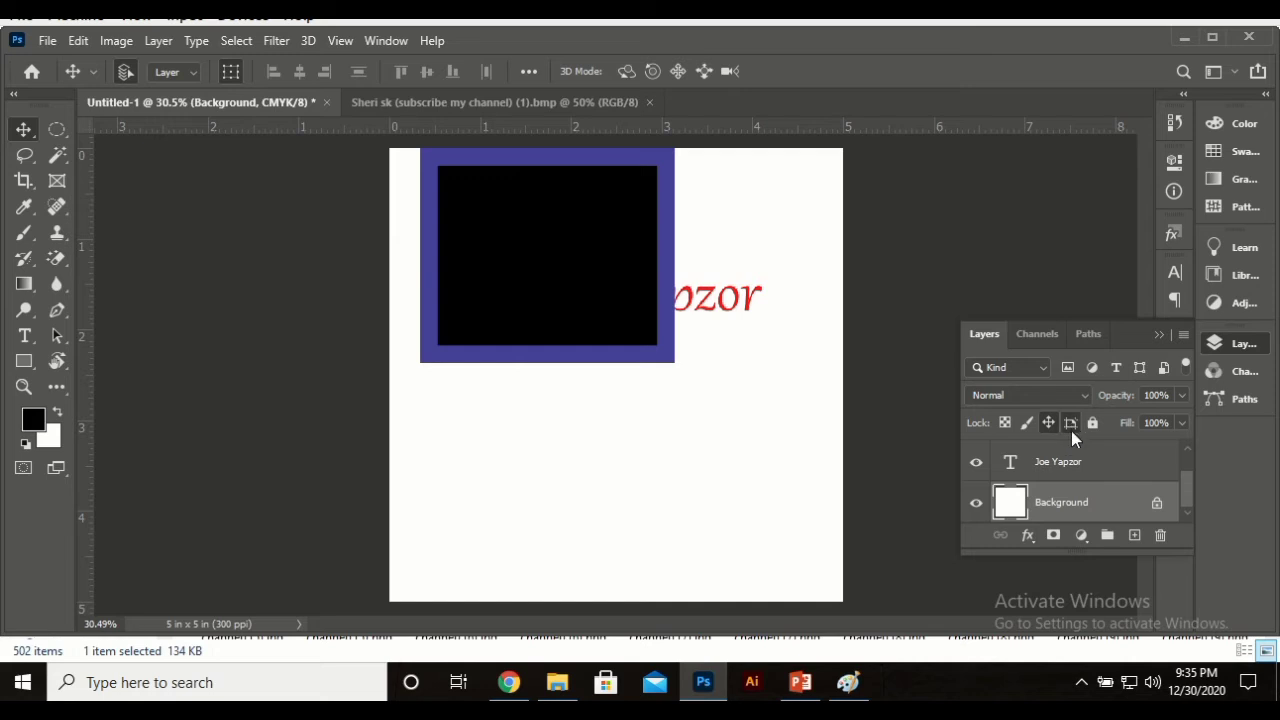
{"action": "left_click_drag", "start_coordinate": [653, 482], "coordinate": [588, 517]}
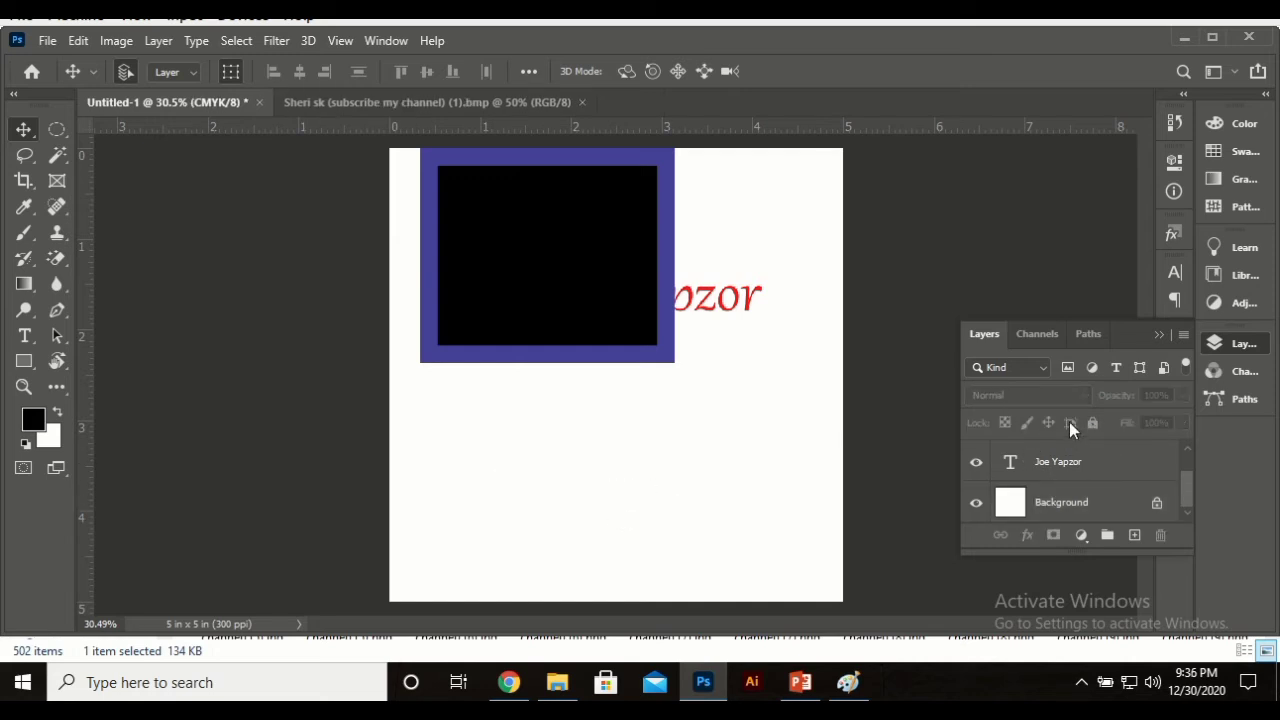
{"action": "left_click", "coordinate": [1081, 515]}
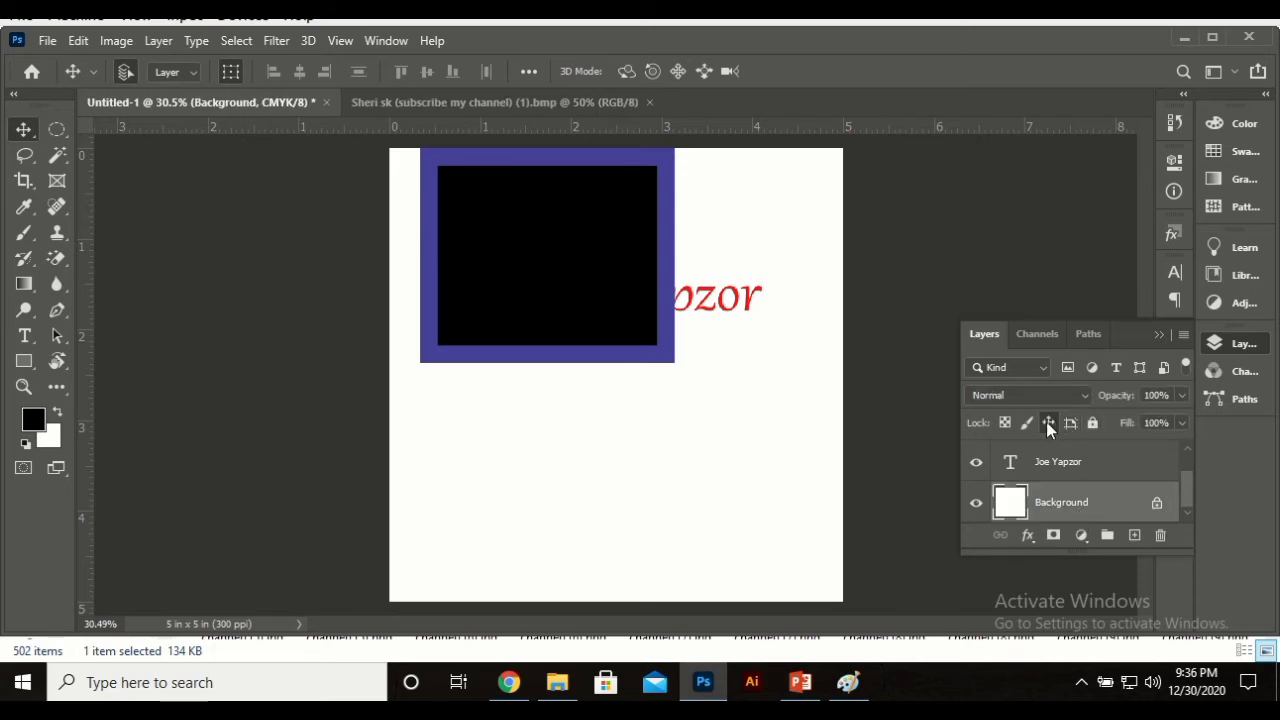
{"action": "left_click", "coordinate": [1047, 422]}
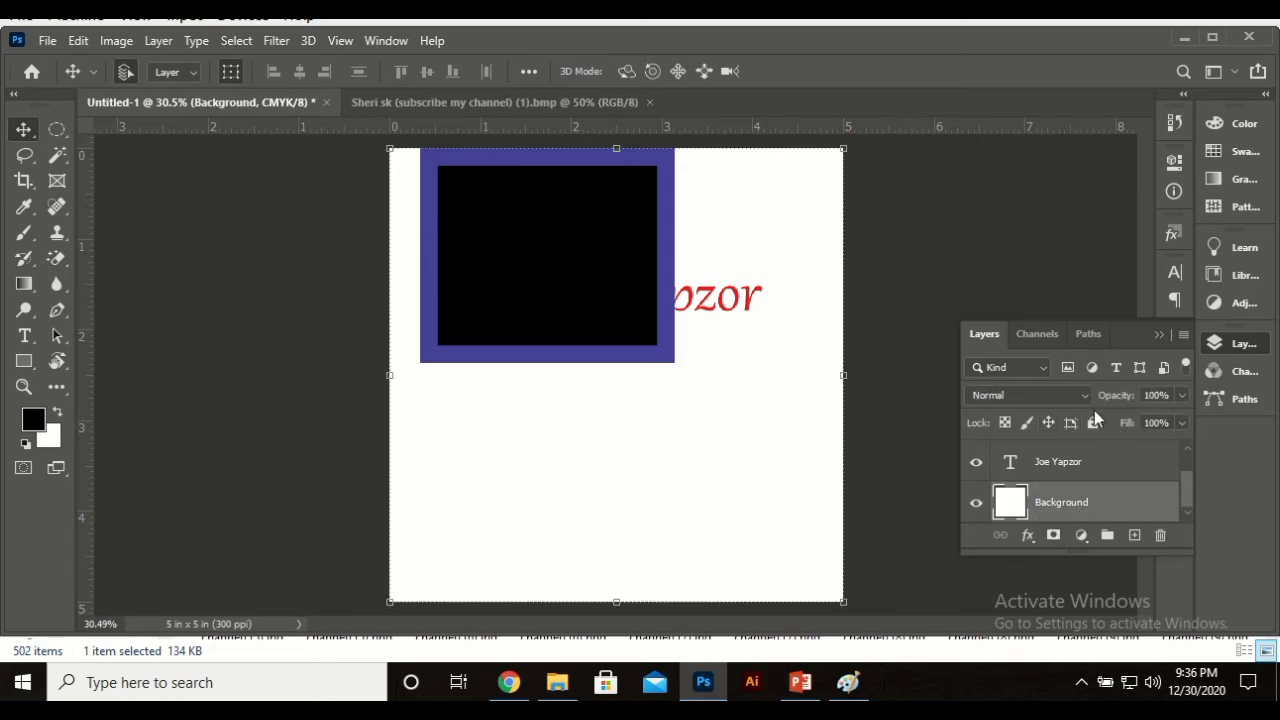
{"action": "left_click", "coordinate": [1092, 423]}
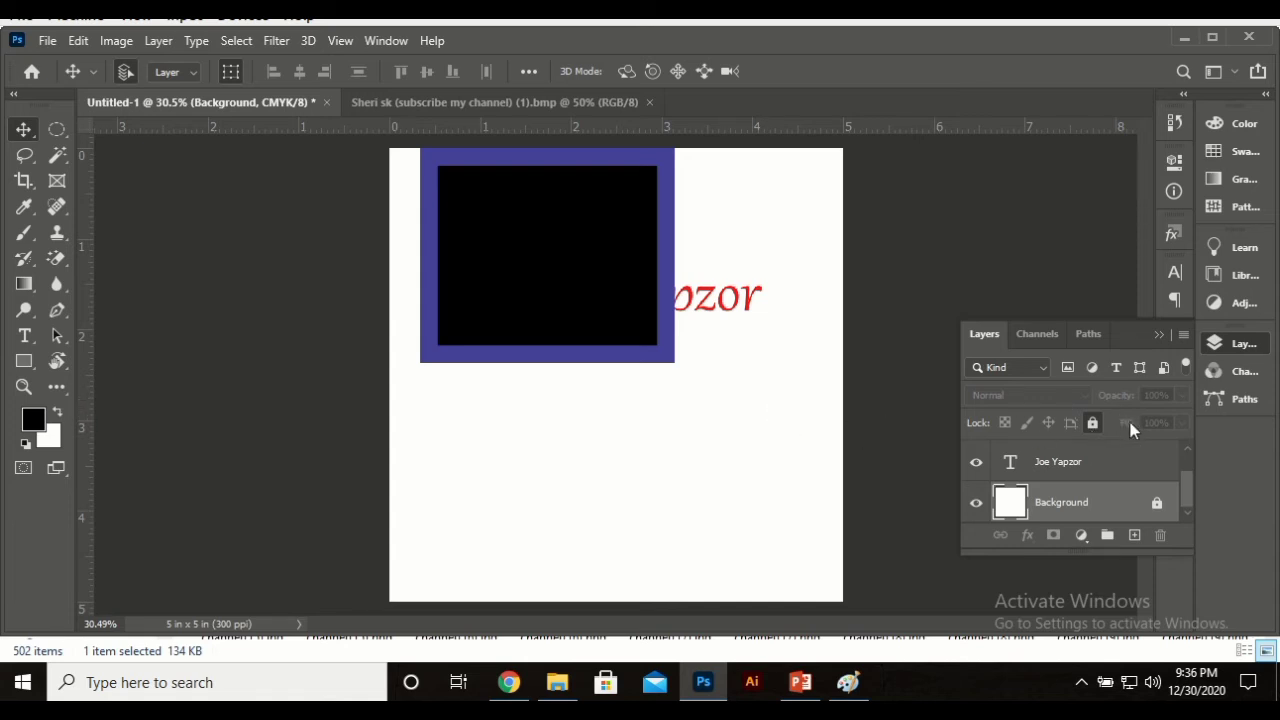
{"action": "left_click", "coordinate": [1157, 503]}
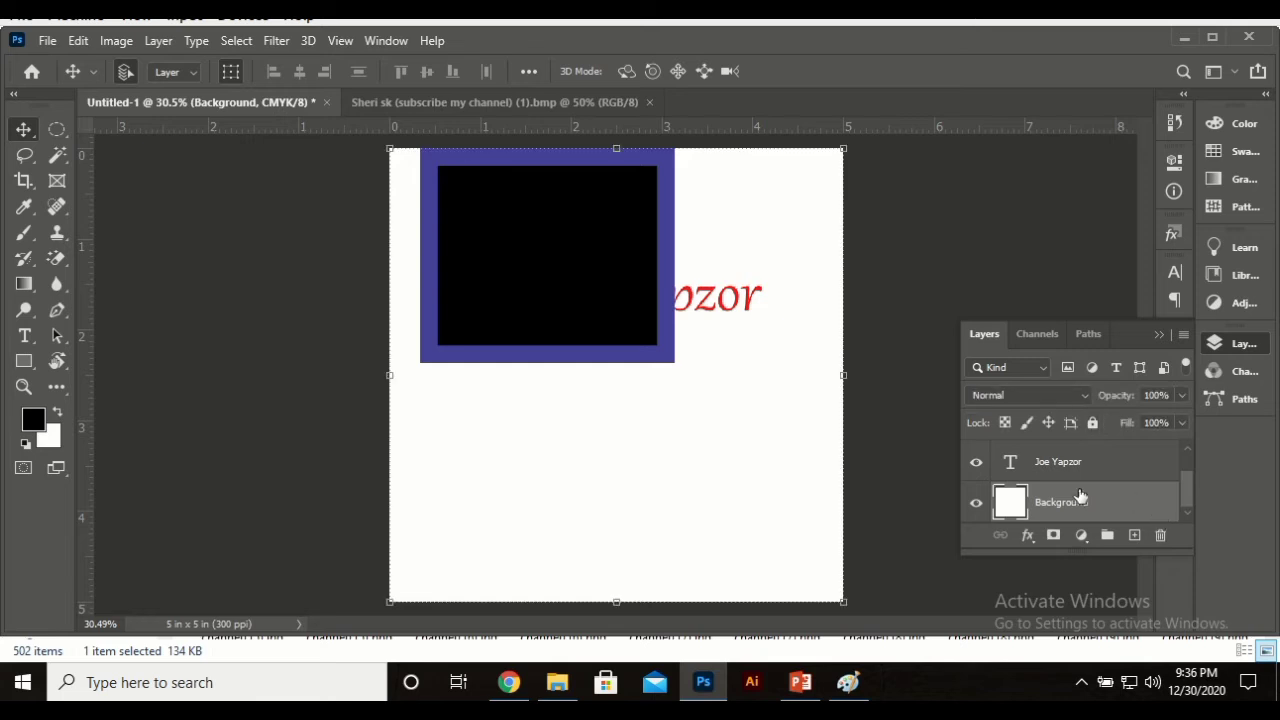
{"action": "left_click_drag", "start_coordinate": [645, 328], "coordinate": [645, 500]}
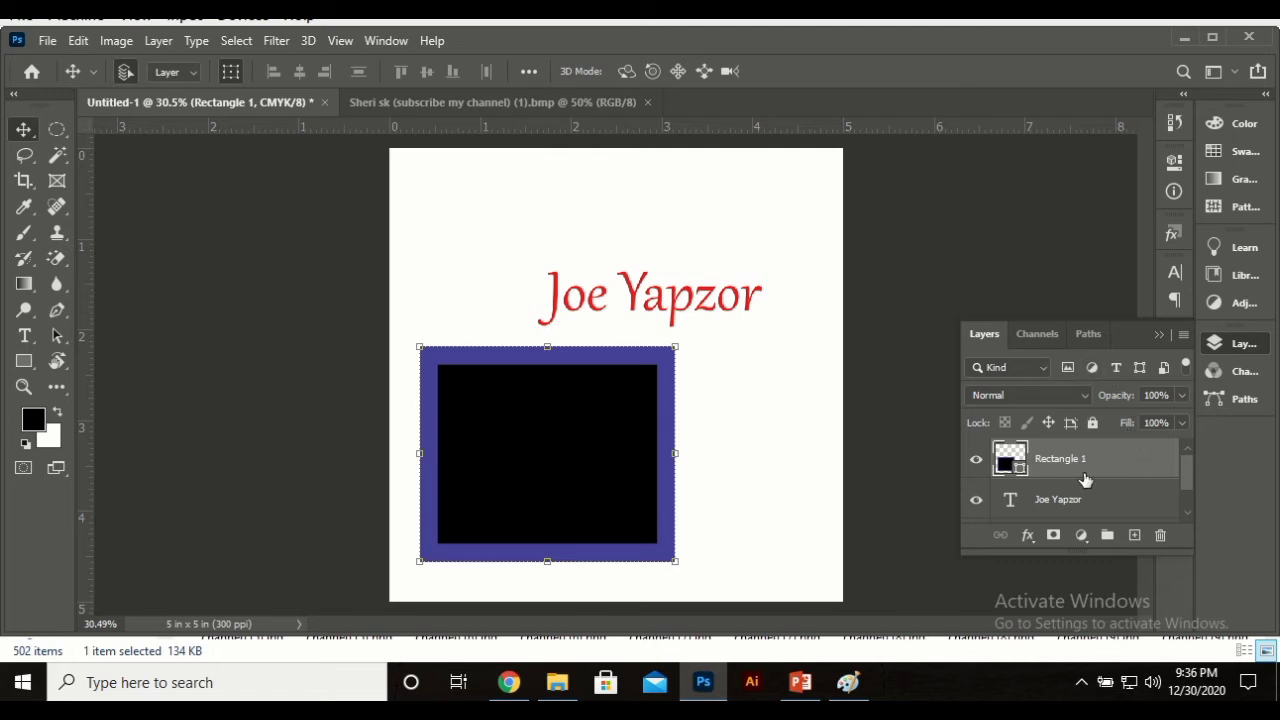
{"action": "scroll", "coordinate": [1085, 480], "scroll_direction": "down", "scroll_amount": 1}
{"action": "scroll", "coordinate": [1090, 481], "scroll_direction": "up", "scroll_amount": 1}
{"action": "scroll", "coordinate": [1092, 482], "scroll_direction": "down", "scroll_amount": 1}
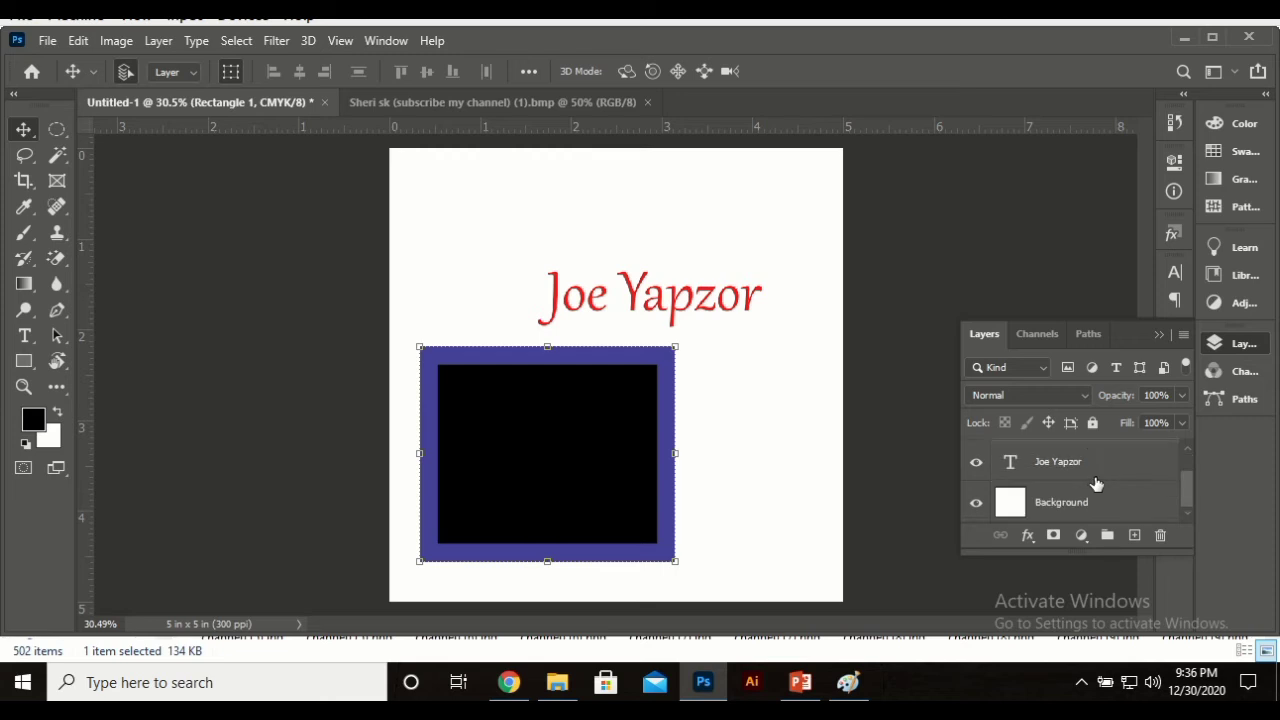
{"action": "scroll", "coordinate": [1098, 488], "scroll_direction": "up", "scroll_amount": 1}
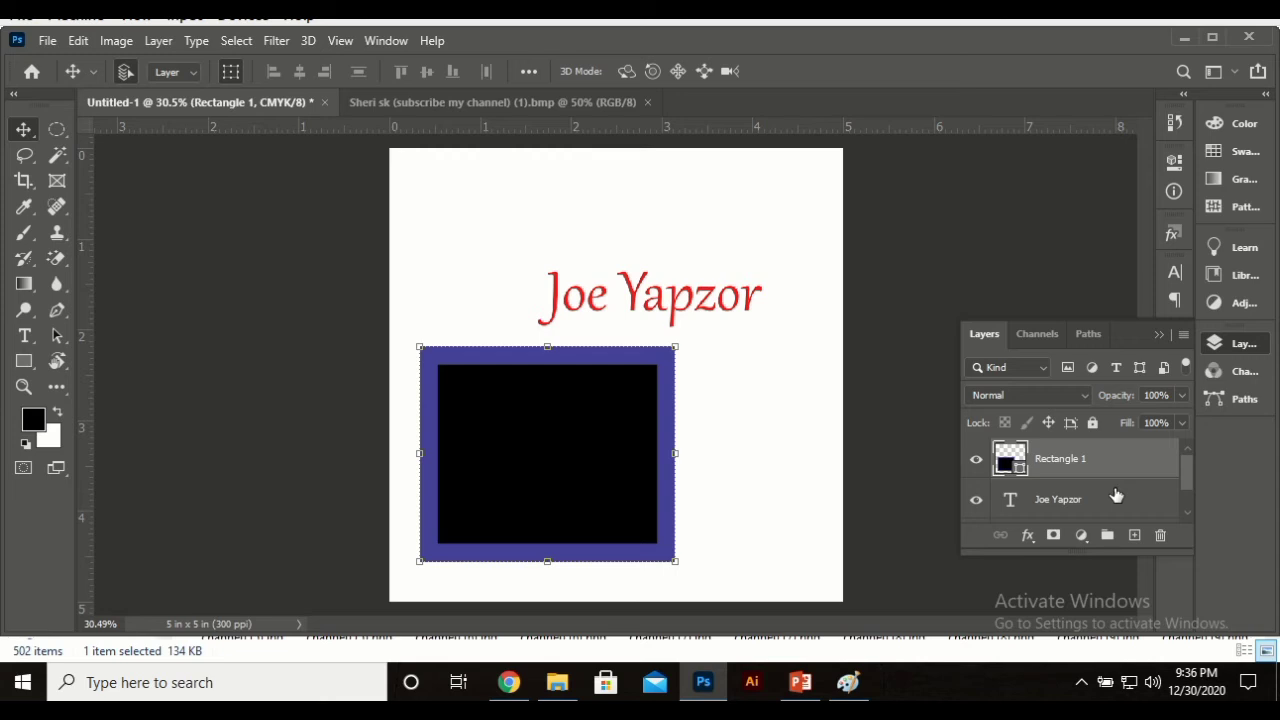
{"action": "left_click", "coordinate": [1078, 503]}
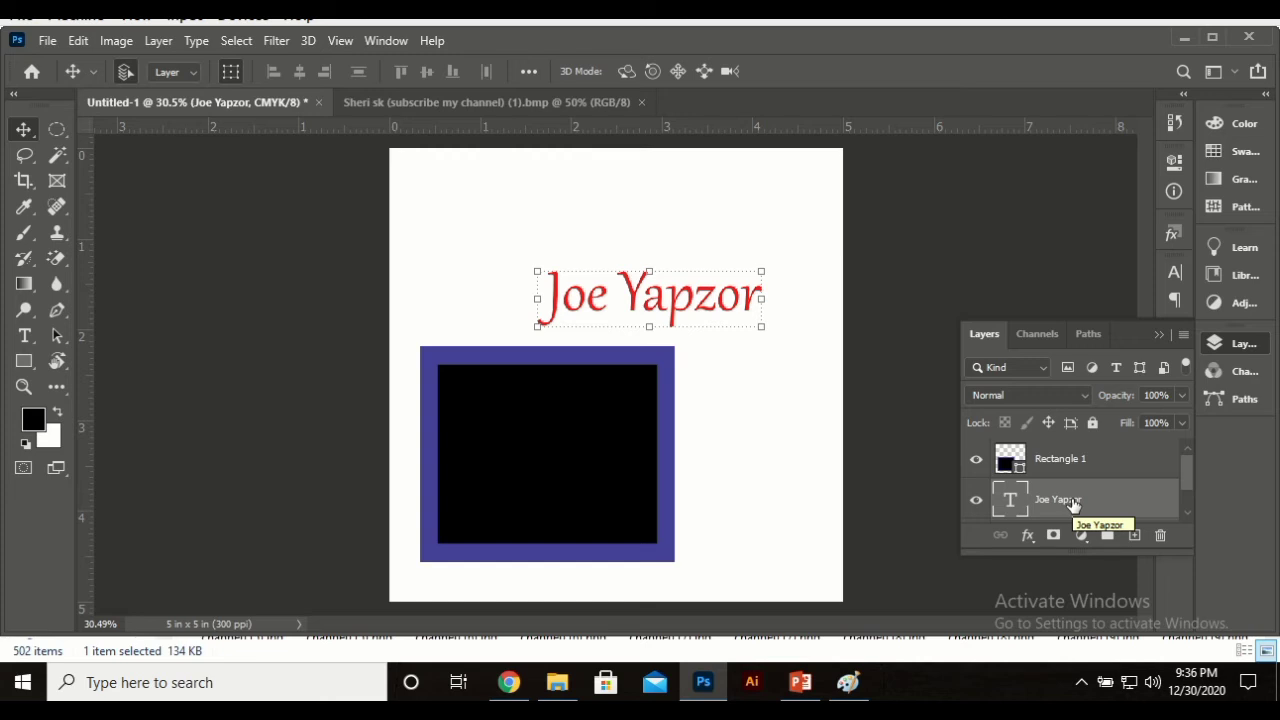
{"action": "key", "text": "ctrl+j"}
{"action": "key", "text": "ctrl+j"}
{"action": "key", "text": "ctrl+j"}
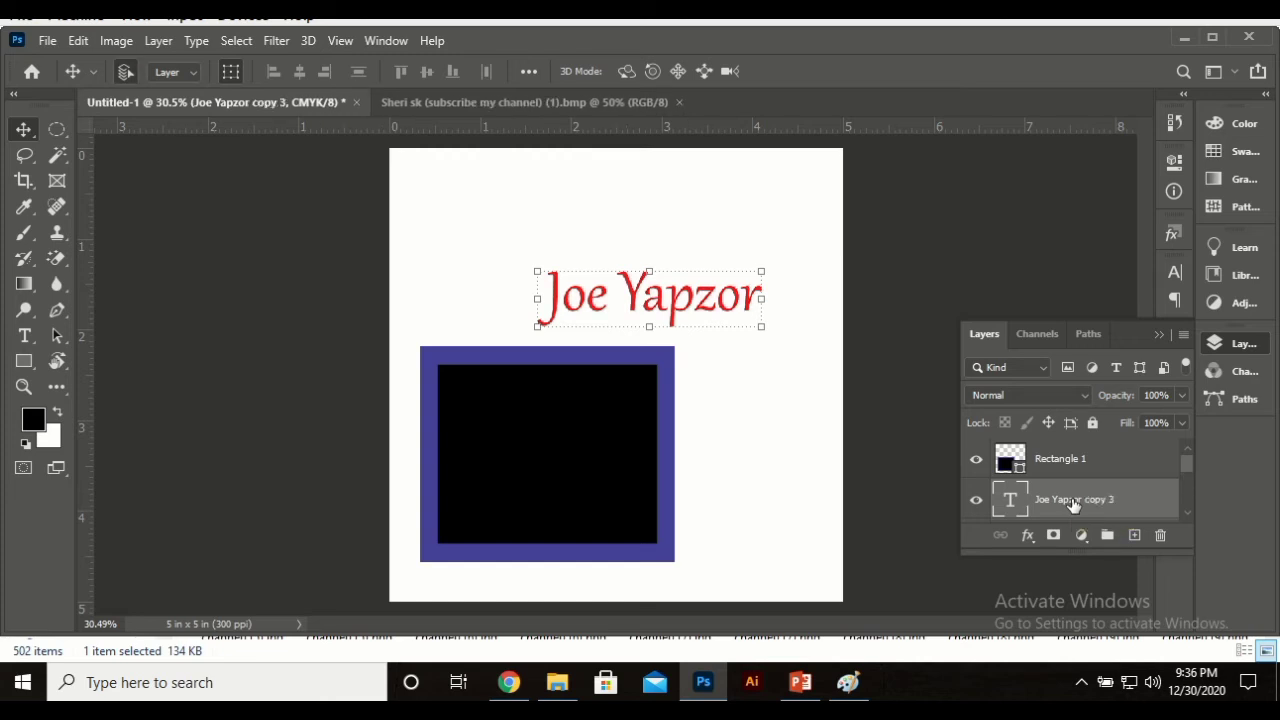
{"action": "scroll", "coordinate": [1128, 510], "scroll_direction": "down", "scroll_amount": 1}
{"action": "scroll", "coordinate": [1128, 510], "scroll_direction": "down", "scroll_amount": 2}
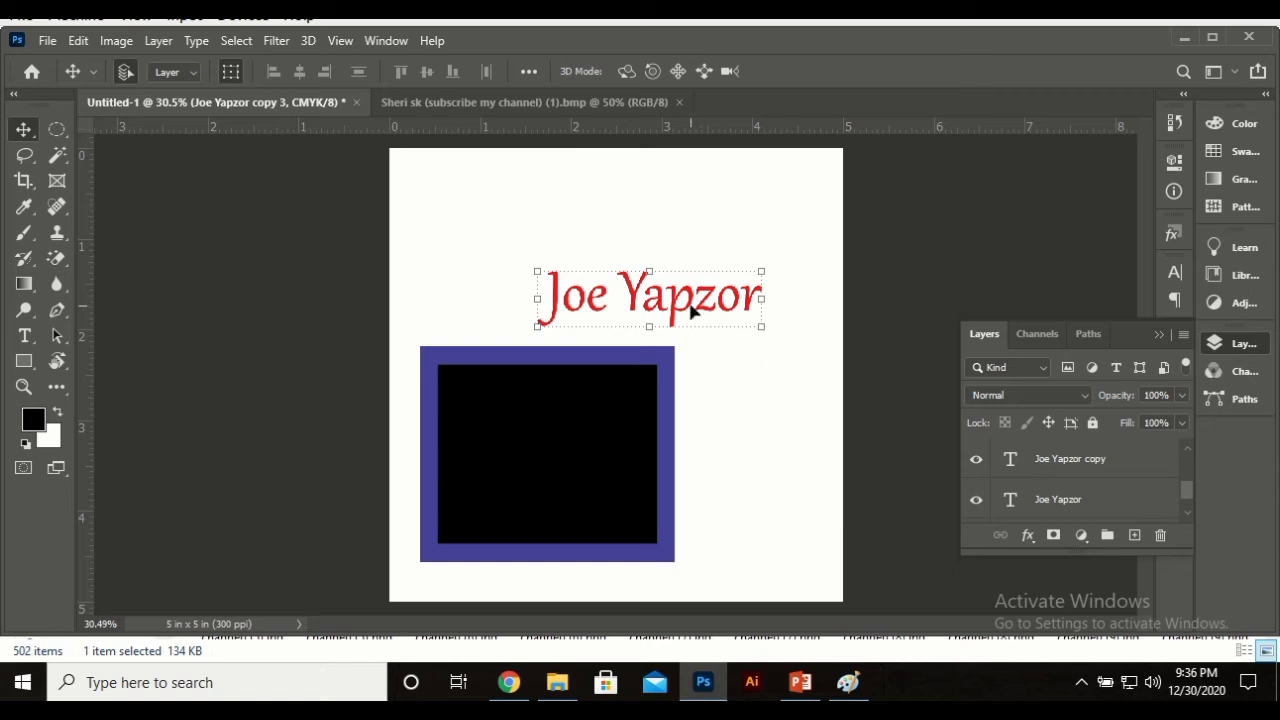
{"action": "left_click_drag", "start_coordinate": [692, 312], "coordinate": [540, 212]}
{"action": "left_click_drag", "start_coordinate": [684, 299], "coordinate": [768, 522]}
{"action": "left_click_drag", "start_coordinate": [717, 277], "coordinate": [768, 234]}
Step: Shorten the upper-left and middle text copies to just 'Joe'
{"action": "key", "text": "t"}
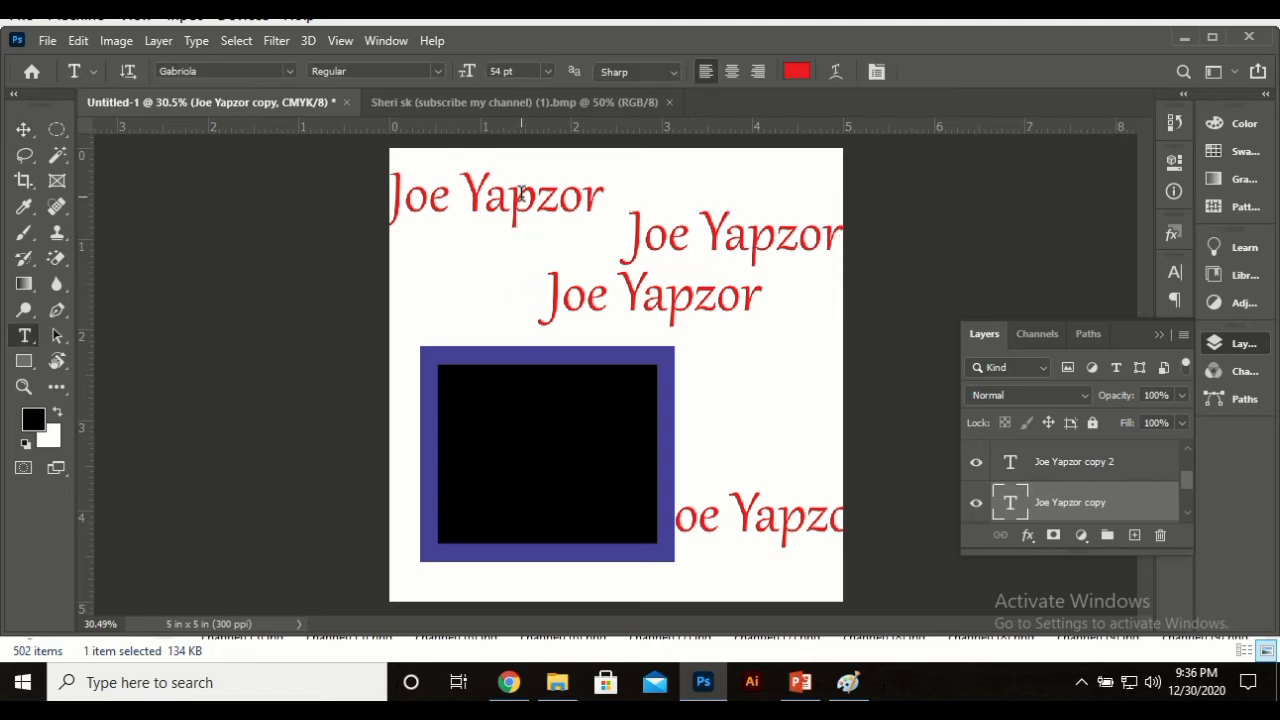
{"action": "left_click", "coordinate": [521, 193]}
{"action": "double_click", "coordinate": [521, 192]}
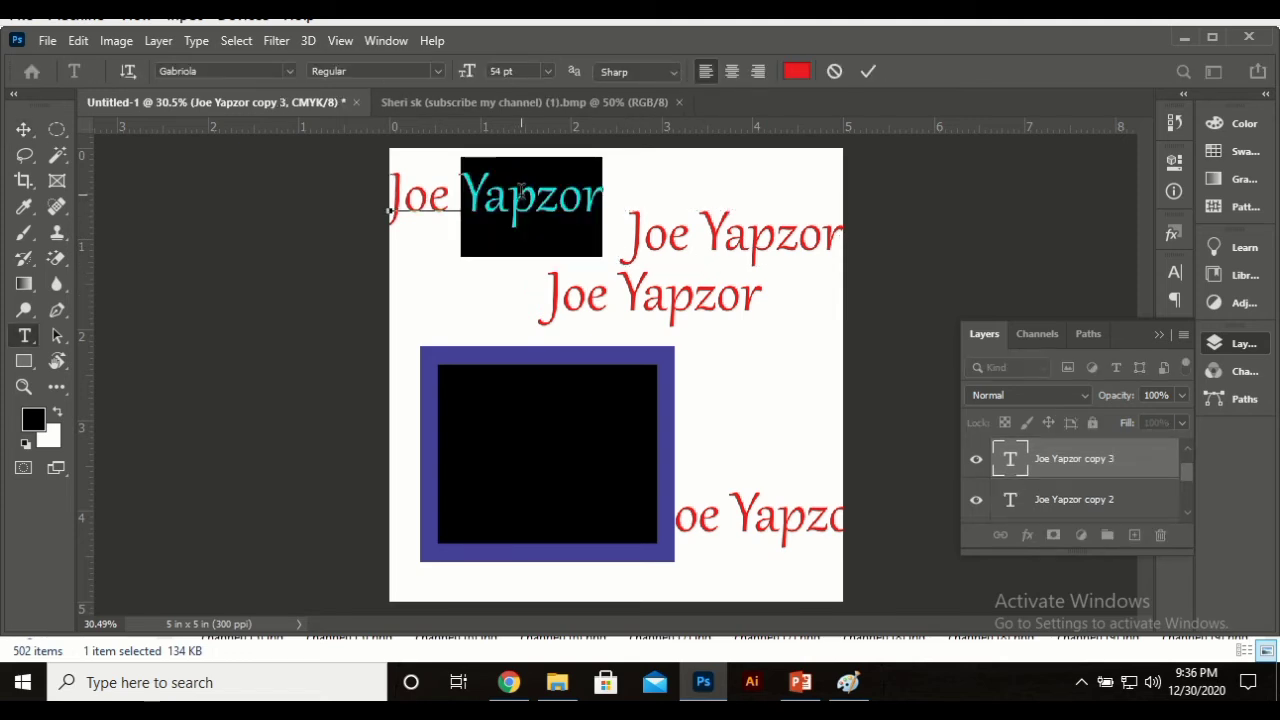
{"action": "key", "text": "BackSpace"}
{"action": "left_click", "coordinate": [520, 193]}
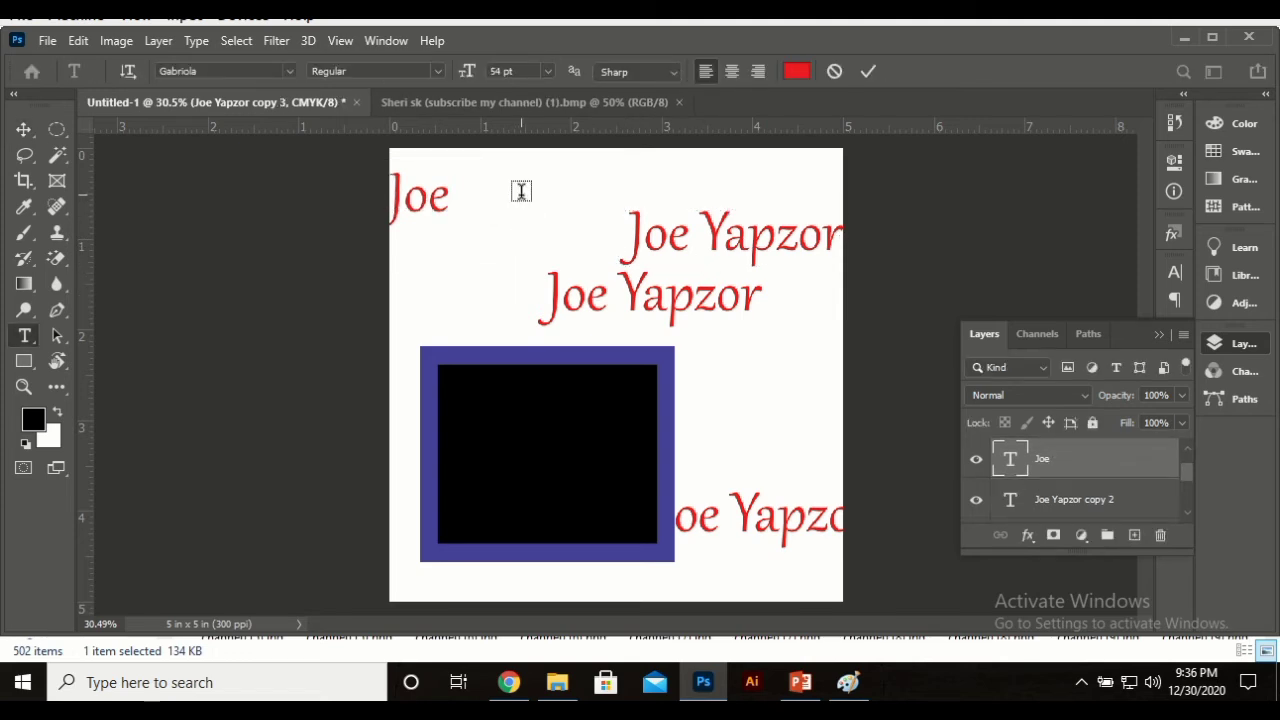
{"action": "left_click", "coordinate": [670, 283]}
{"action": "double_click", "coordinate": [670, 285]}
{"action": "key", "text": "BackSpace"}
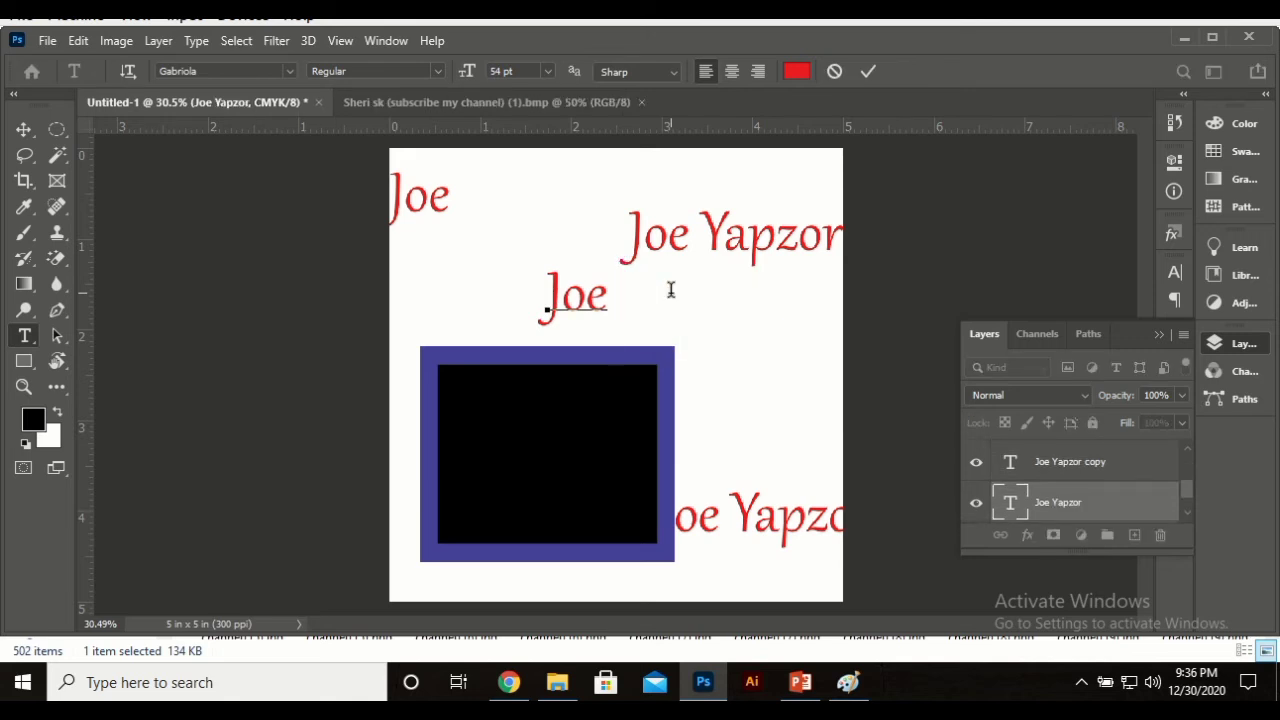
{"action": "key", "text": "ctrl+Return"}
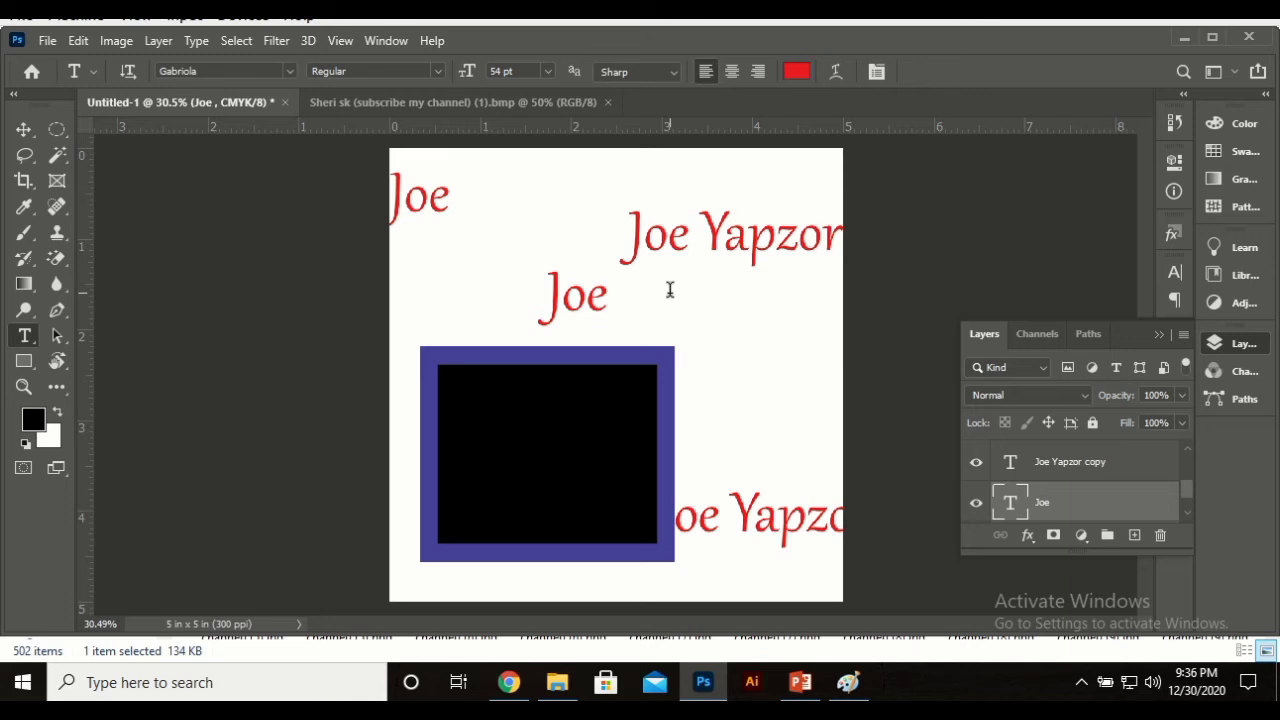
Step: Cut the lower text copy down to 'Yapzor' and move it beside the square
{"action": "left_click", "coordinate": [755, 525]}
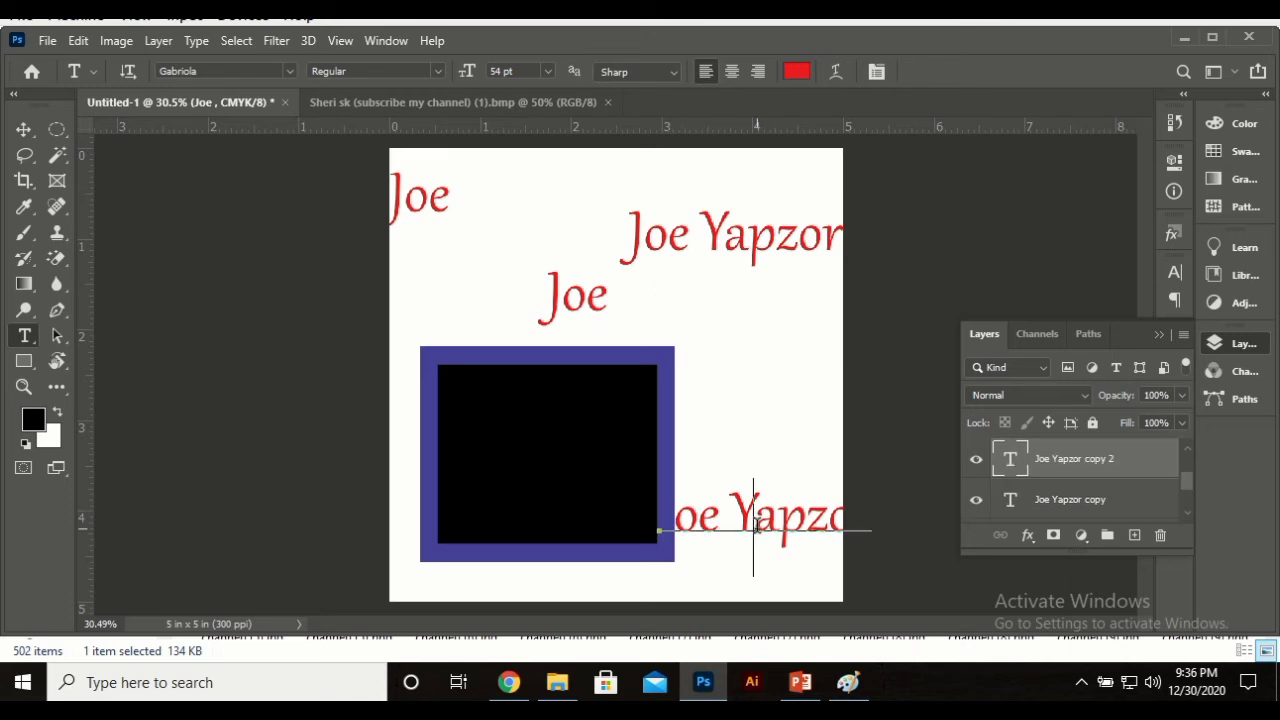
{"action": "double_click", "coordinate": [755, 525]}
{"action": "left_click_drag", "start_coordinate": [790, 472], "coordinate": [823, 373]}
{"action": "left_click", "coordinate": [720, 410]}
{"action": "double_click", "coordinate": [712, 383]}
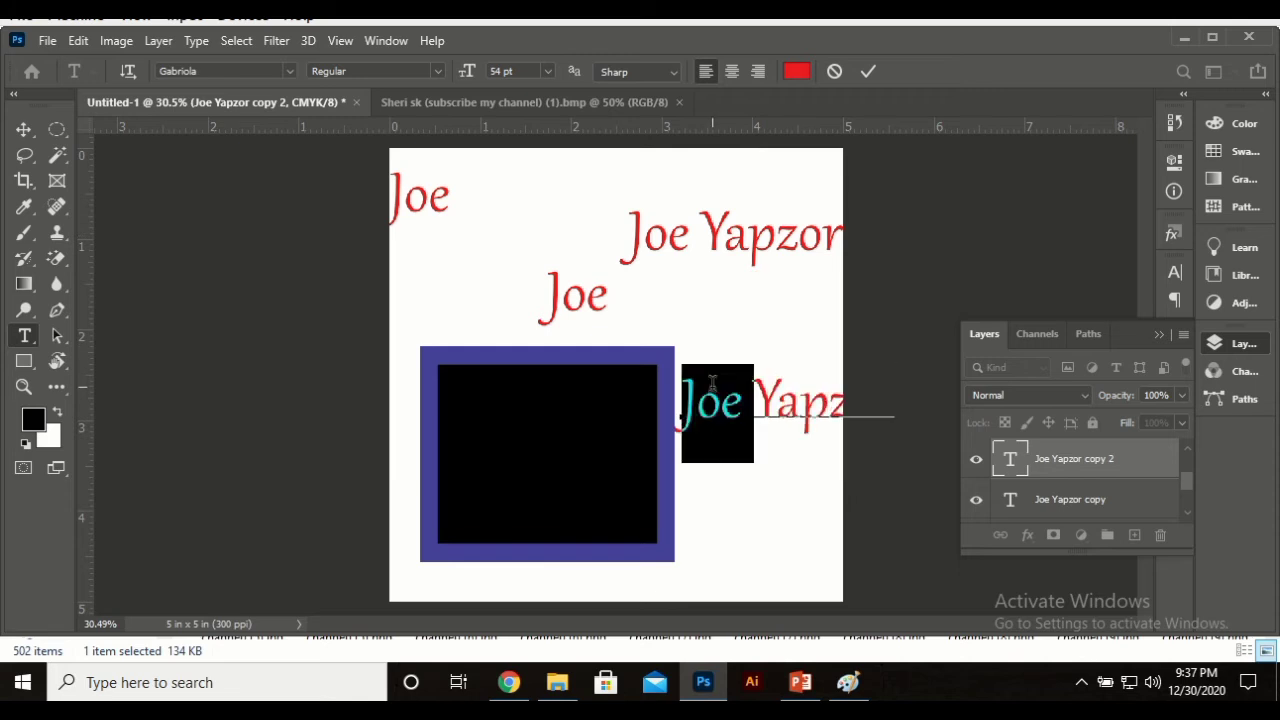
{"action": "key", "text": "BackSpace"}
{"action": "key", "text": "ctrl+Return"}
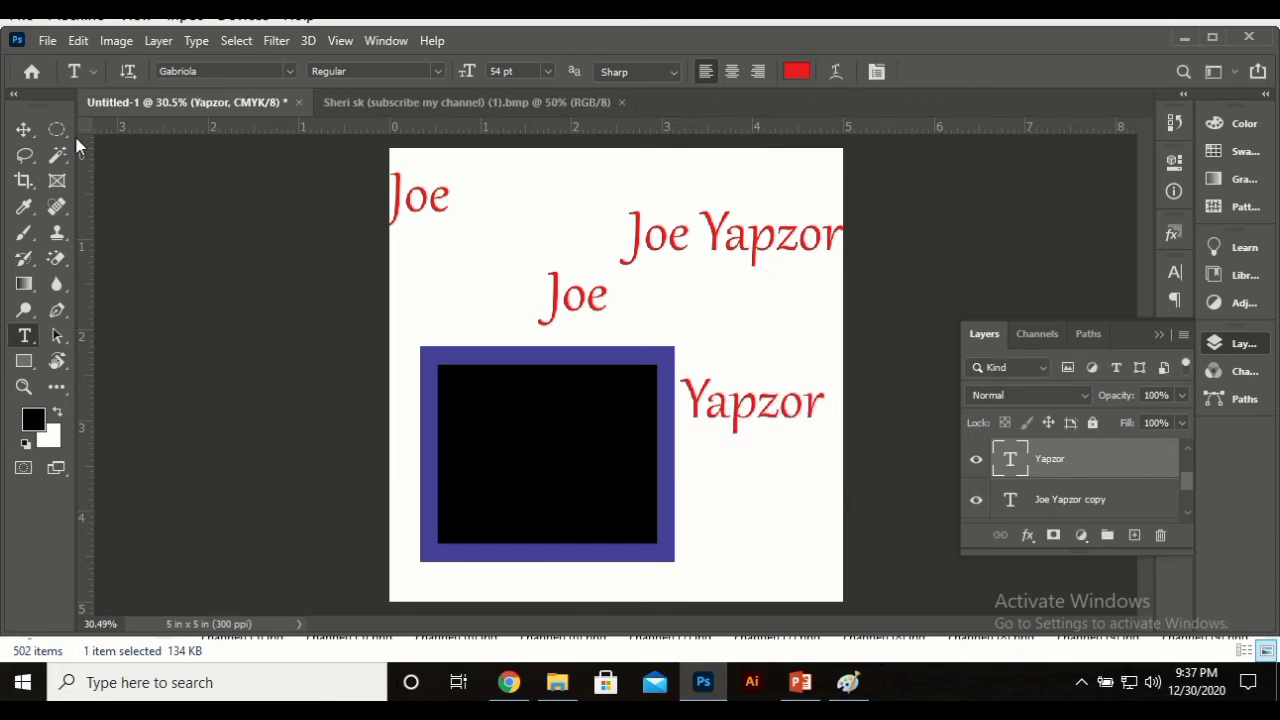
{"action": "left_click", "coordinate": [23, 129]}
Step: Duplicate the blue-framed square, placing one copy up top and shrinking another to about 62% at bottom-right
{"action": "left_click", "coordinate": [462, 405]}
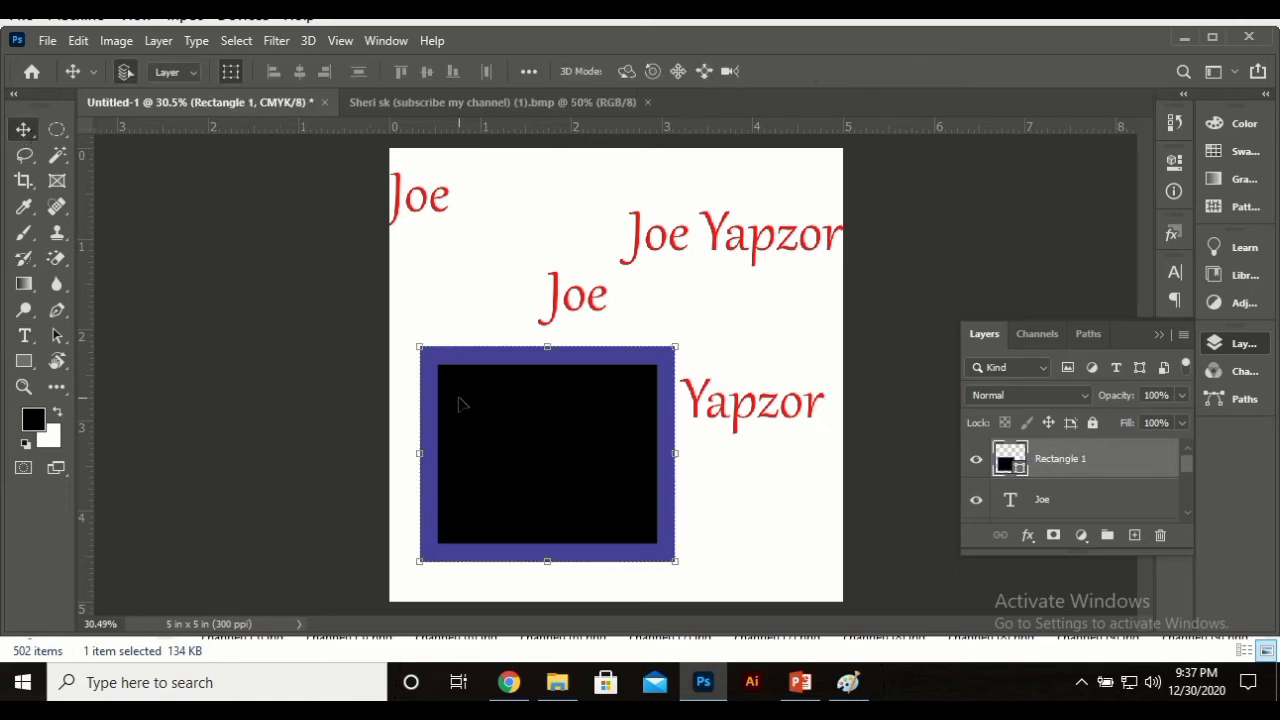
{"action": "key", "text": "ctrl+j"}
{"action": "key", "text": "ctrl+j"}
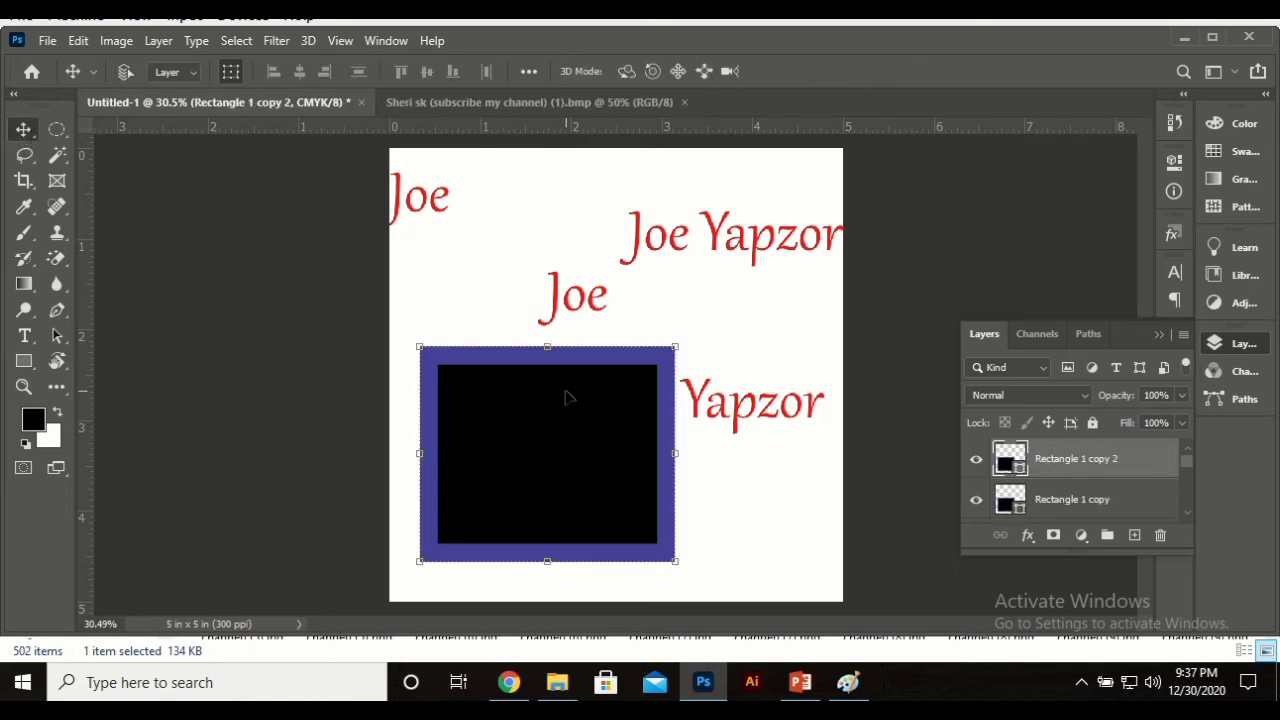
{"action": "left_click_drag", "start_coordinate": [557, 392], "coordinate": [541, 214]}
{"action": "key", "text": "ctrl+t"}
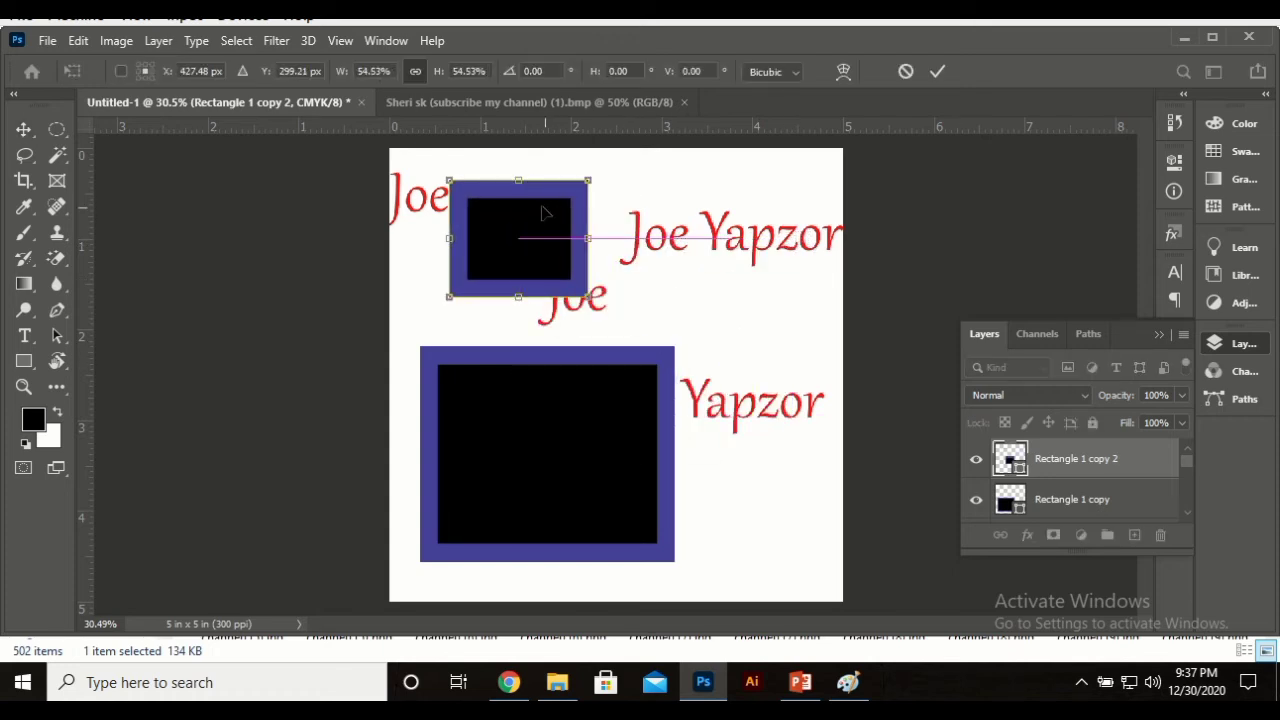
{"action": "key", "text": "Return"}
{"action": "left_click", "coordinate": [639, 404]}
{"action": "key", "text": "ctrl+t"}
{"action": "left_click_drag", "start_coordinate": [673, 347], "coordinate": [579, 427]}
{"action": "left_click_drag", "start_coordinate": [540, 490], "coordinate": [770, 528]}
{"action": "key", "text": "Return"}
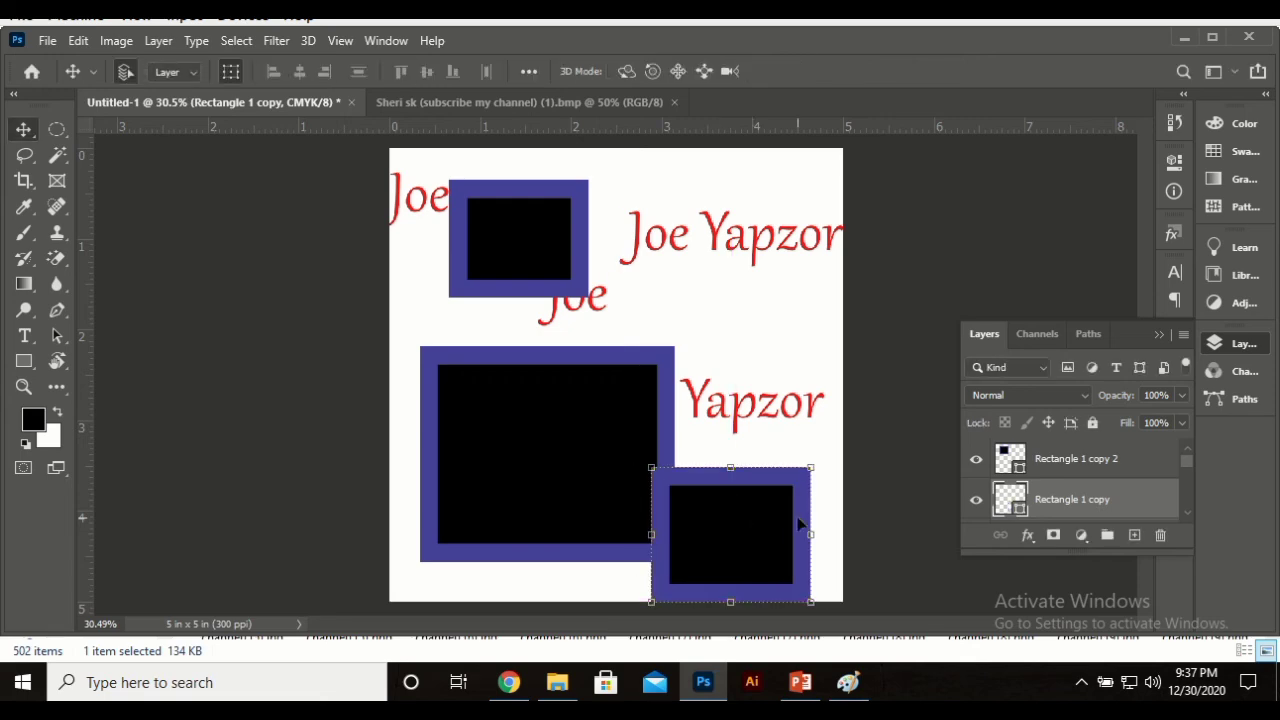
Step: Duplicate the bottom-right square as 'Rectangle 1 copy 3' and arrange the squares overlapping along the bottom
{"action": "right_click", "coordinate": [1097, 503]}
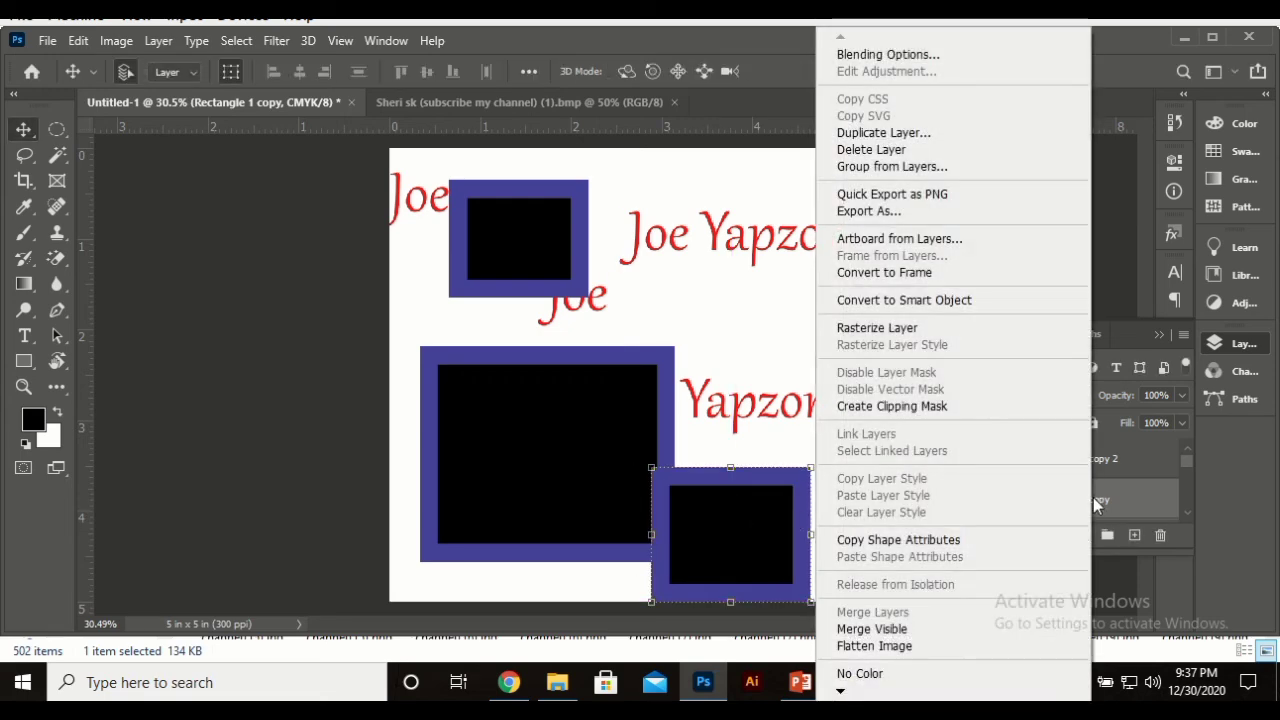
{"action": "left_click", "coordinate": [894, 134]}
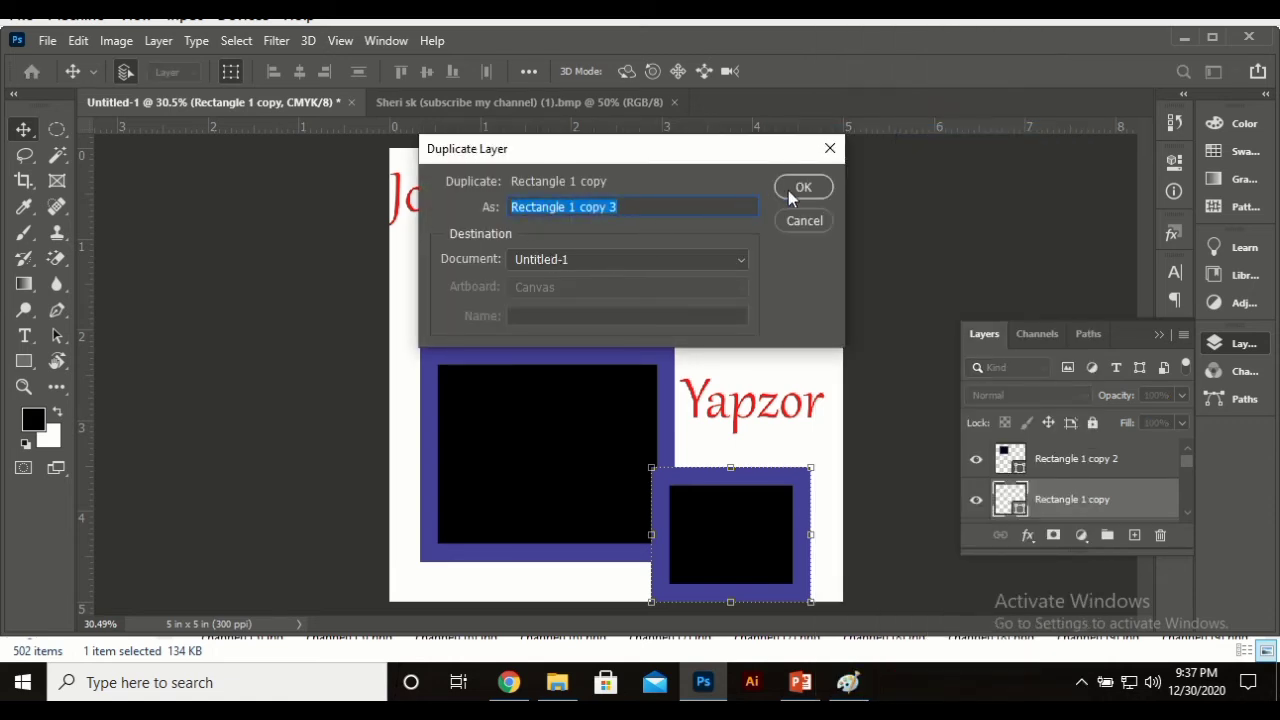
{"action": "left_click", "coordinate": [792, 192]}
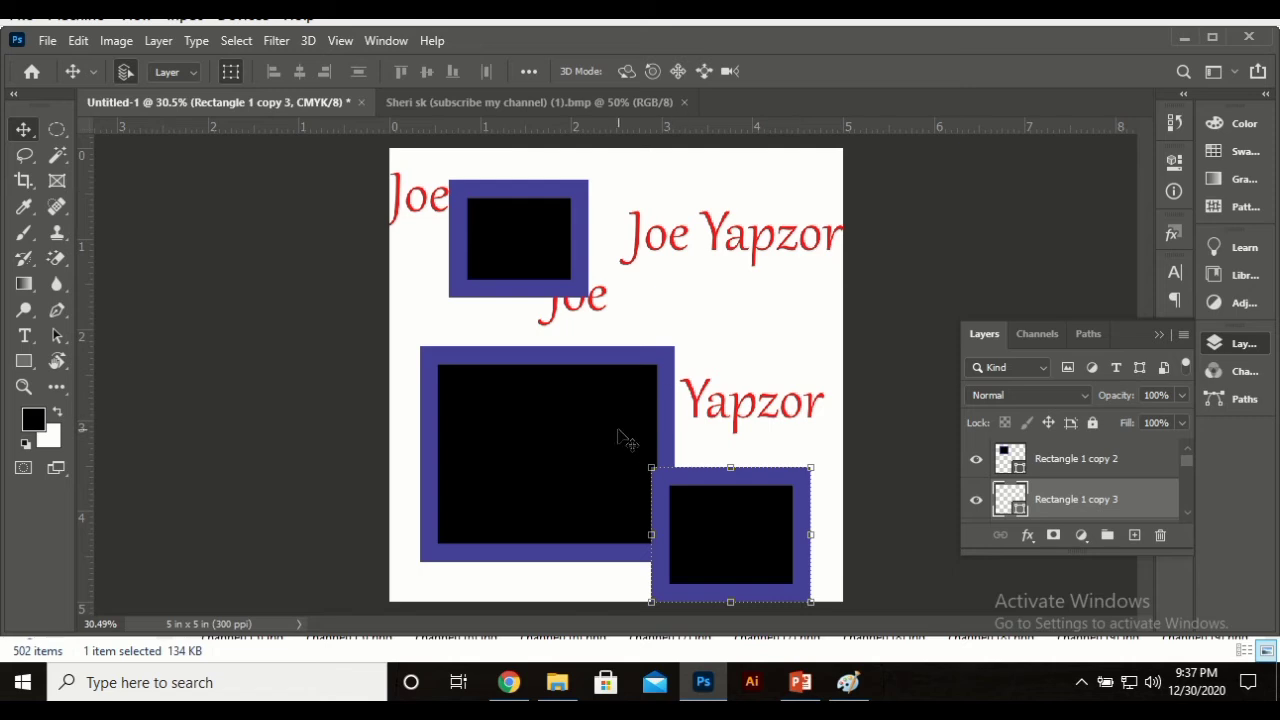
{"action": "left_click_drag", "start_coordinate": [620, 437], "coordinate": [552, 465]}
{"action": "left_click_drag", "start_coordinate": [717, 486], "coordinate": [612, 458]}
{"action": "left_click", "coordinate": [934, 271]}
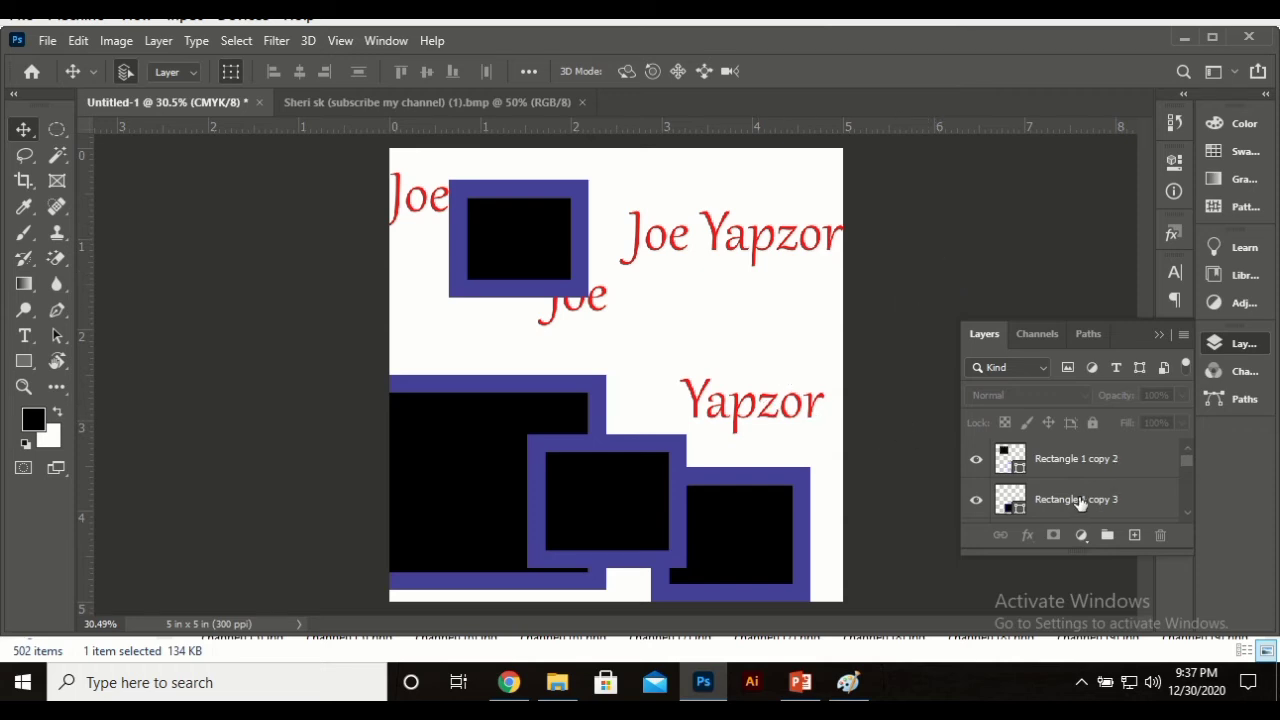
{"action": "scroll", "coordinate": [1080, 505], "scroll_direction": "down", "scroll_amount": 5}
{"action": "scroll", "coordinate": [1085, 497], "scroll_direction": "up", "scroll_amount": 3}
{"action": "scroll", "coordinate": [1085, 497], "scroll_direction": "down", "scroll_amount": 3}
Step: Filter the Layers panel by kind to show only pixel layers
{"action": "left_click", "coordinate": [1000, 366]}
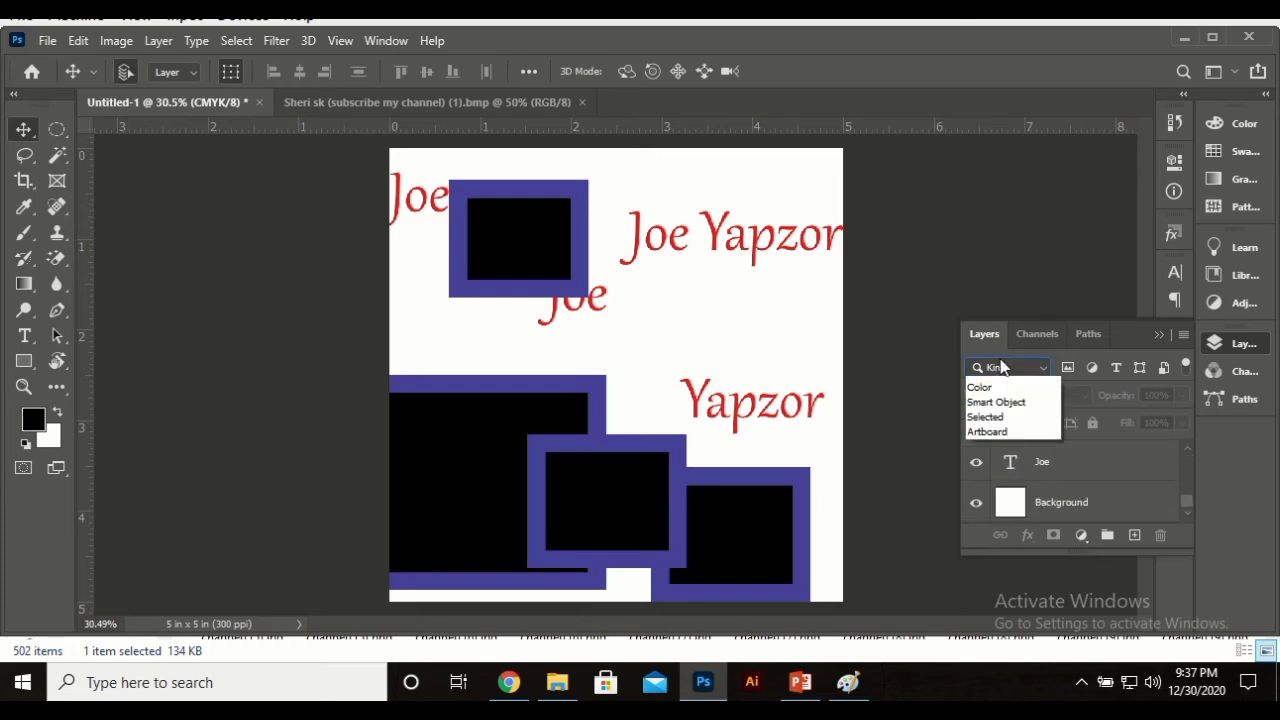
{"action": "left_click", "coordinate": [1005, 383]}
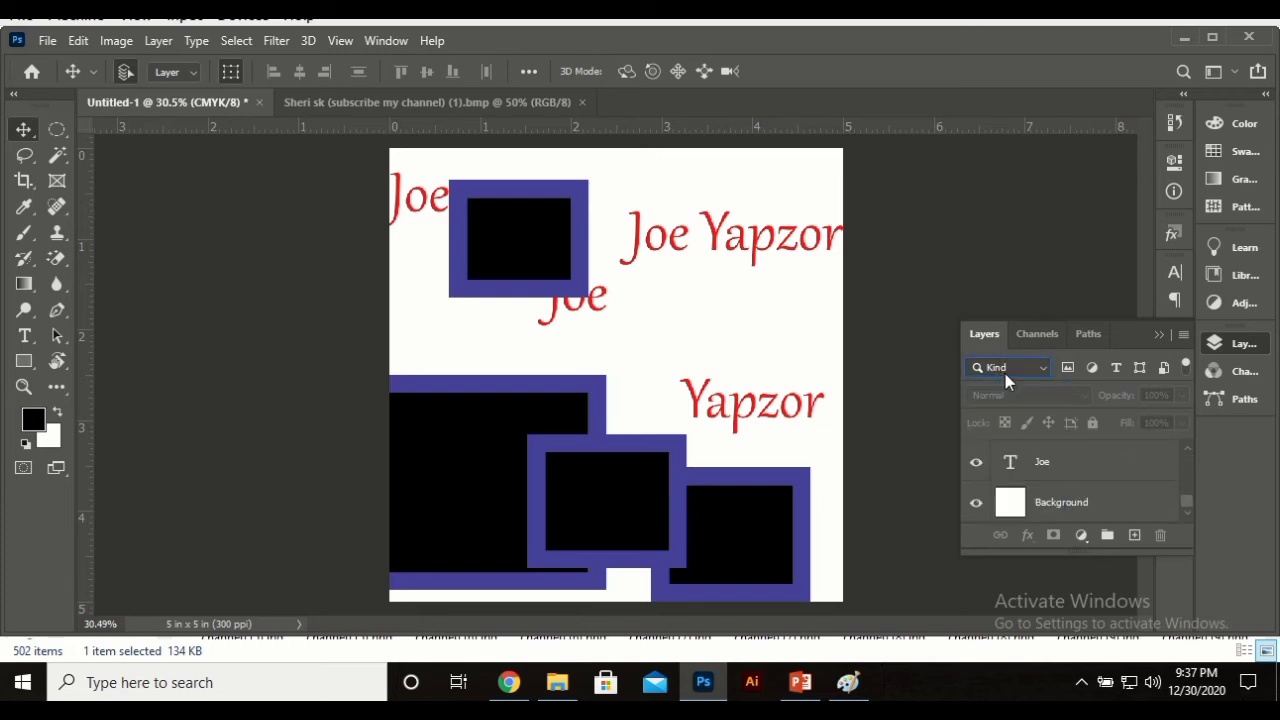
{"action": "left_click", "coordinate": [1078, 368]}
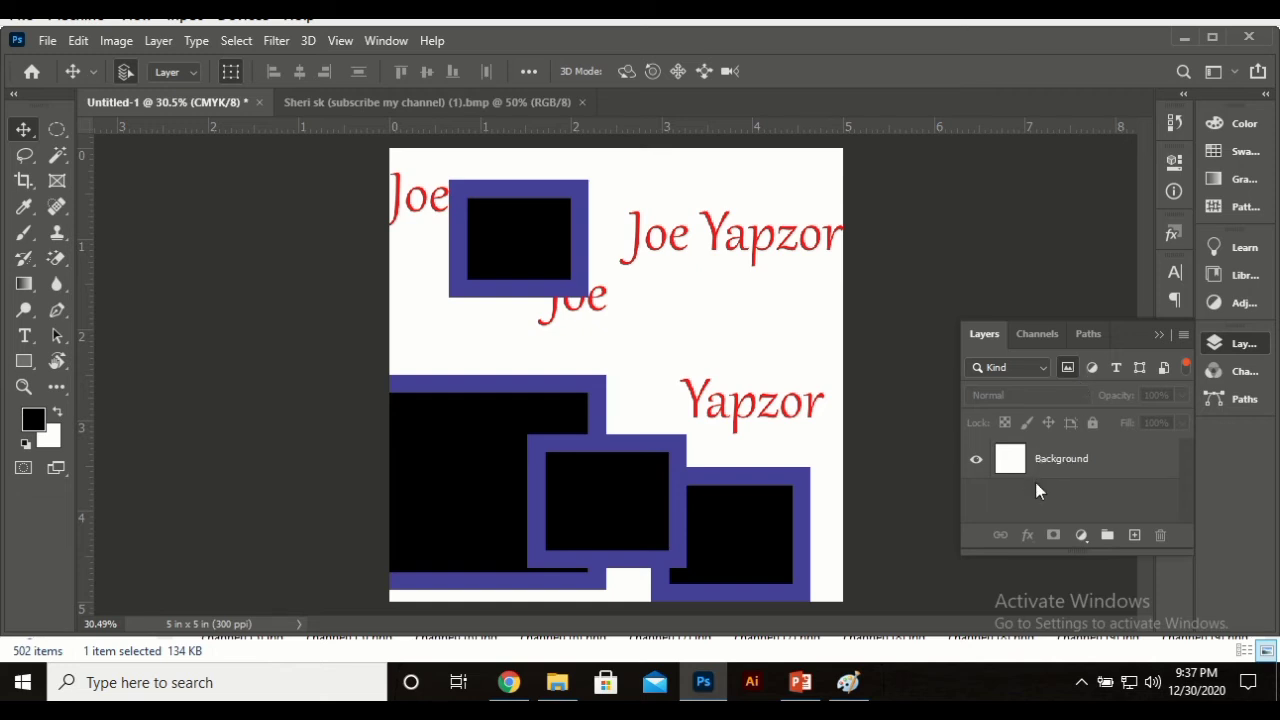
Step: Dismiss the Move tool error, select the Background layer and shift it on the canvas
{"action": "left_click", "coordinate": [527, 422]}
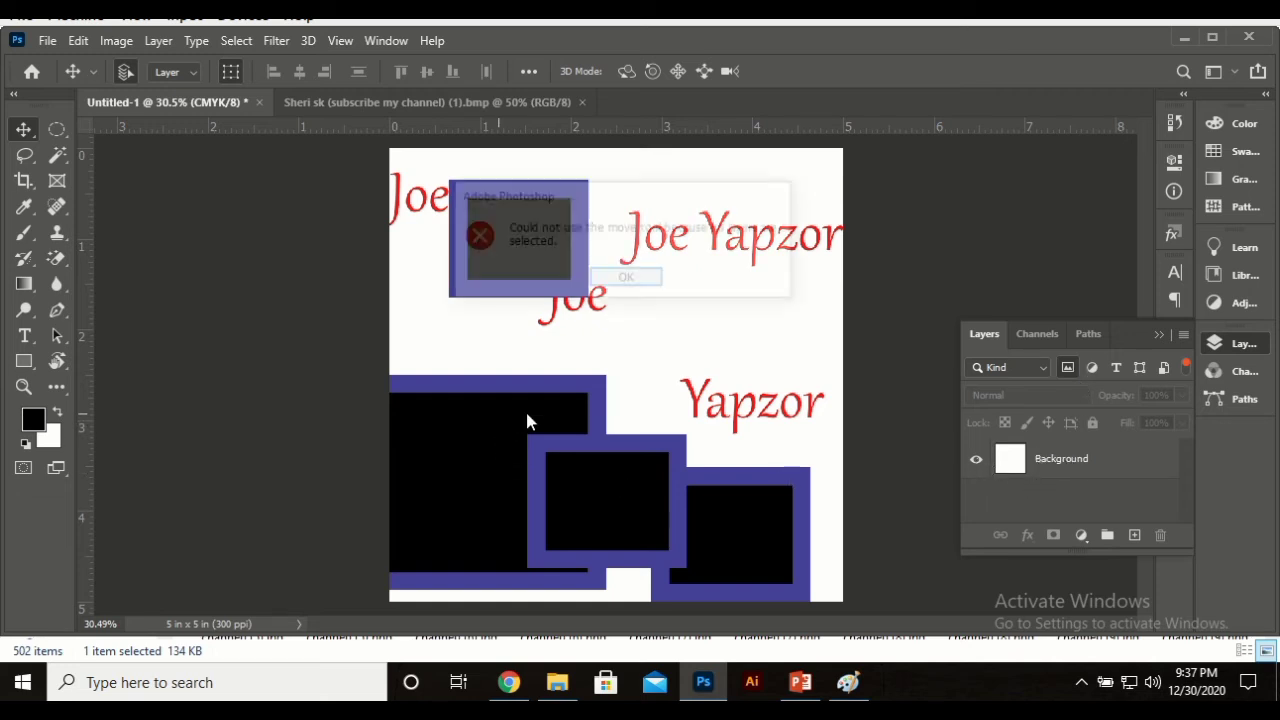
{"action": "left_click", "coordinate": [648, 285]}
{"action": "left_click", "coordinate": [1057, 460]}
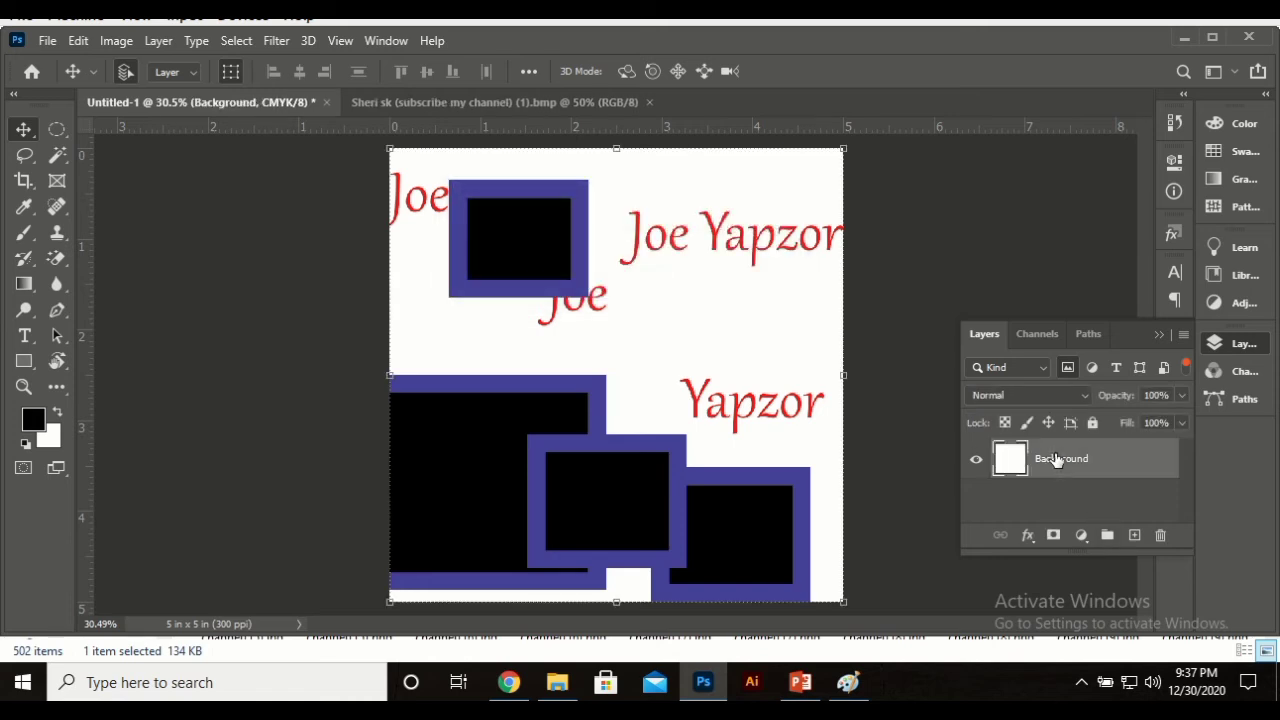
{"action": "left_click_drag", "start_coordinate": [728, 349], "coordinate": [652, 448]}
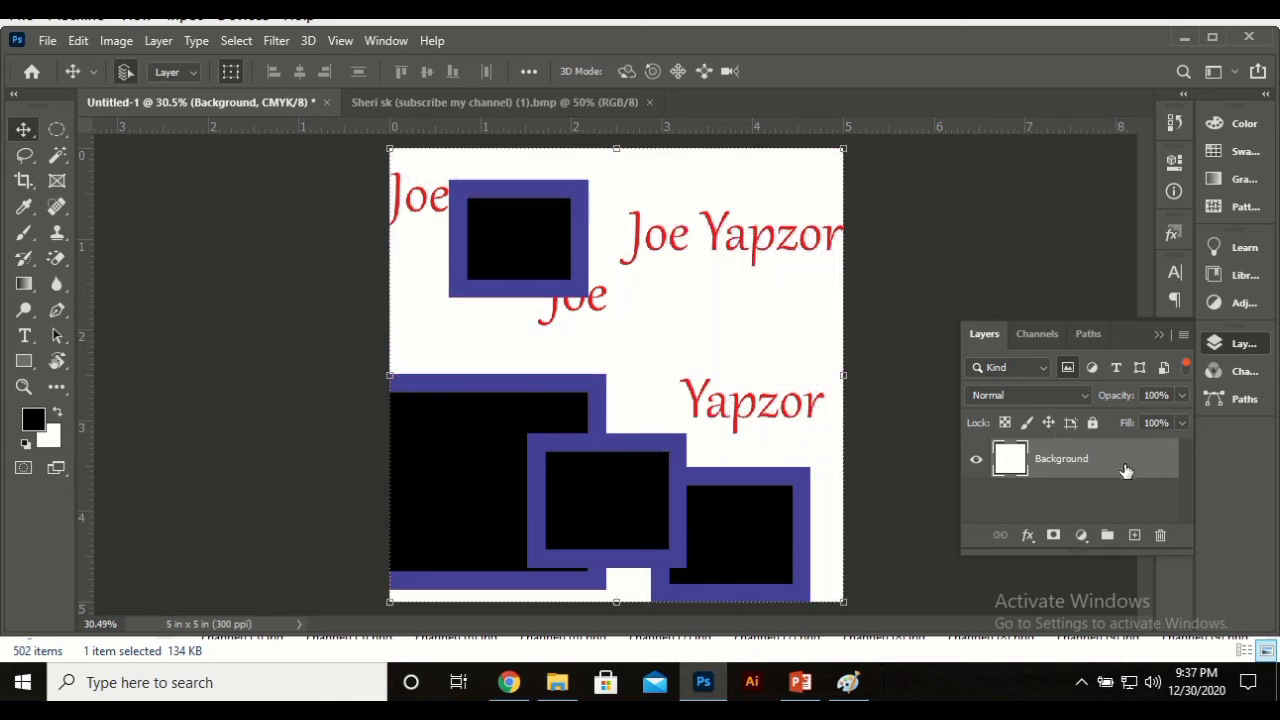
{"action": "left_click", "coordinate": [1067, 368]}
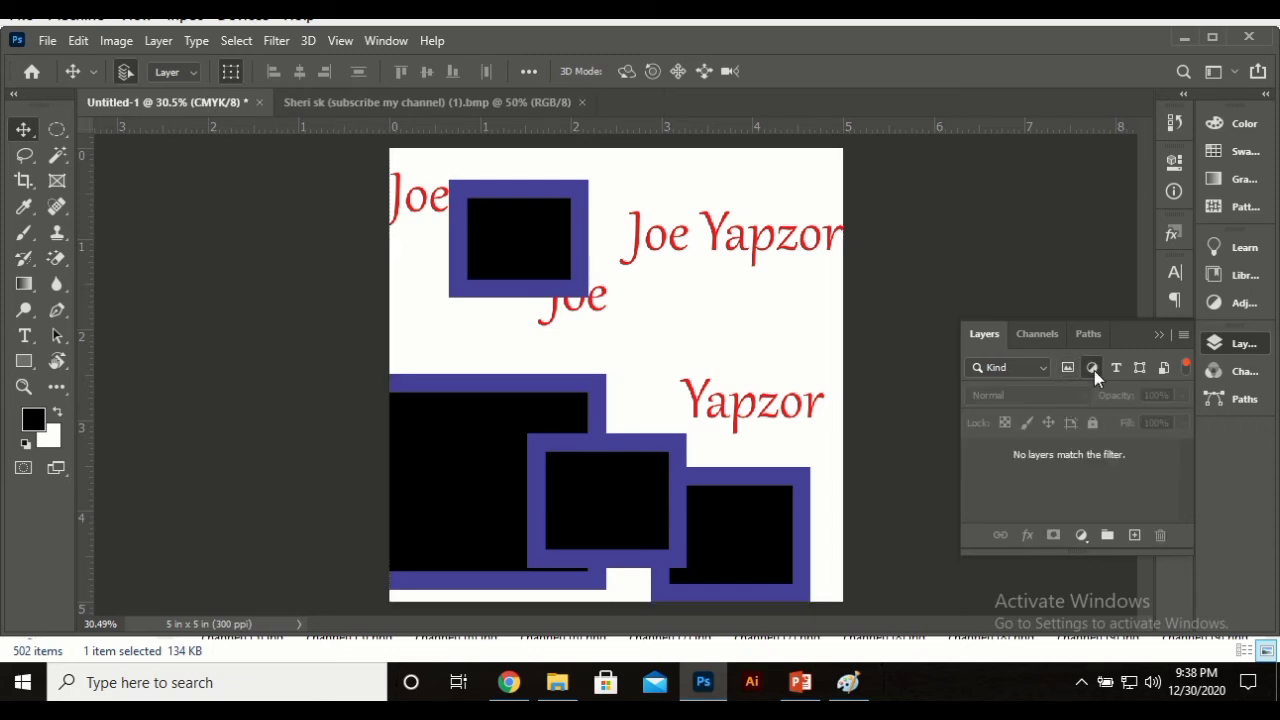
{"action": "left_click", "coordinate": [1081, 536]}
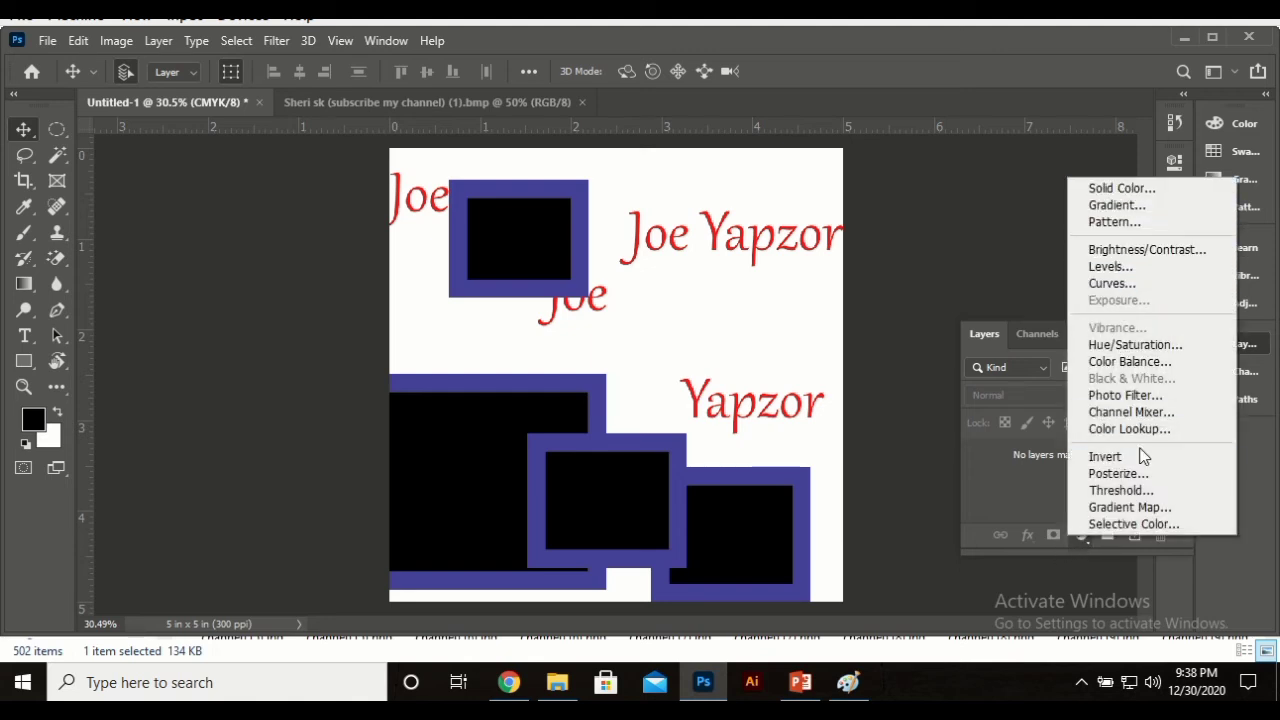
{"action": "left_click", "coordinate": [1036, 507]}
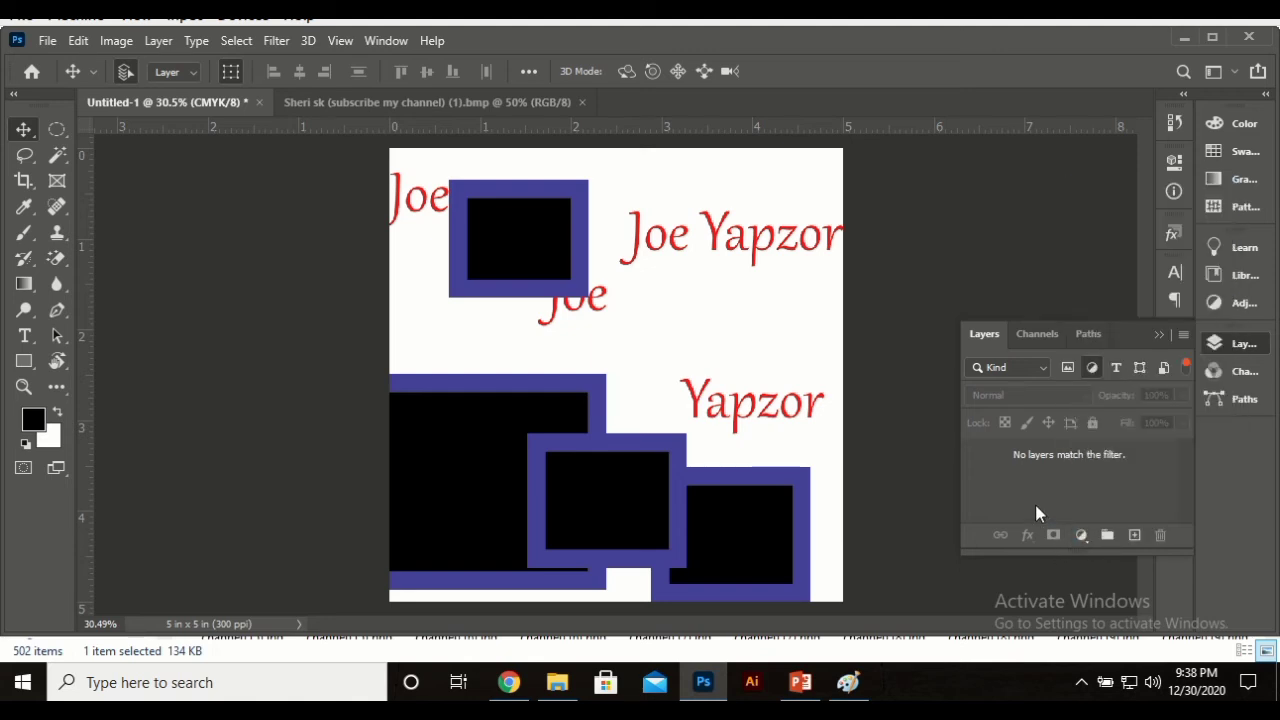
{"action": "left_click", "coordinate": [1120, 370]}
{"action": "scroll", "coordinate": [1060, 484], "scroll_direction": "down", "scroll_amount": 2}
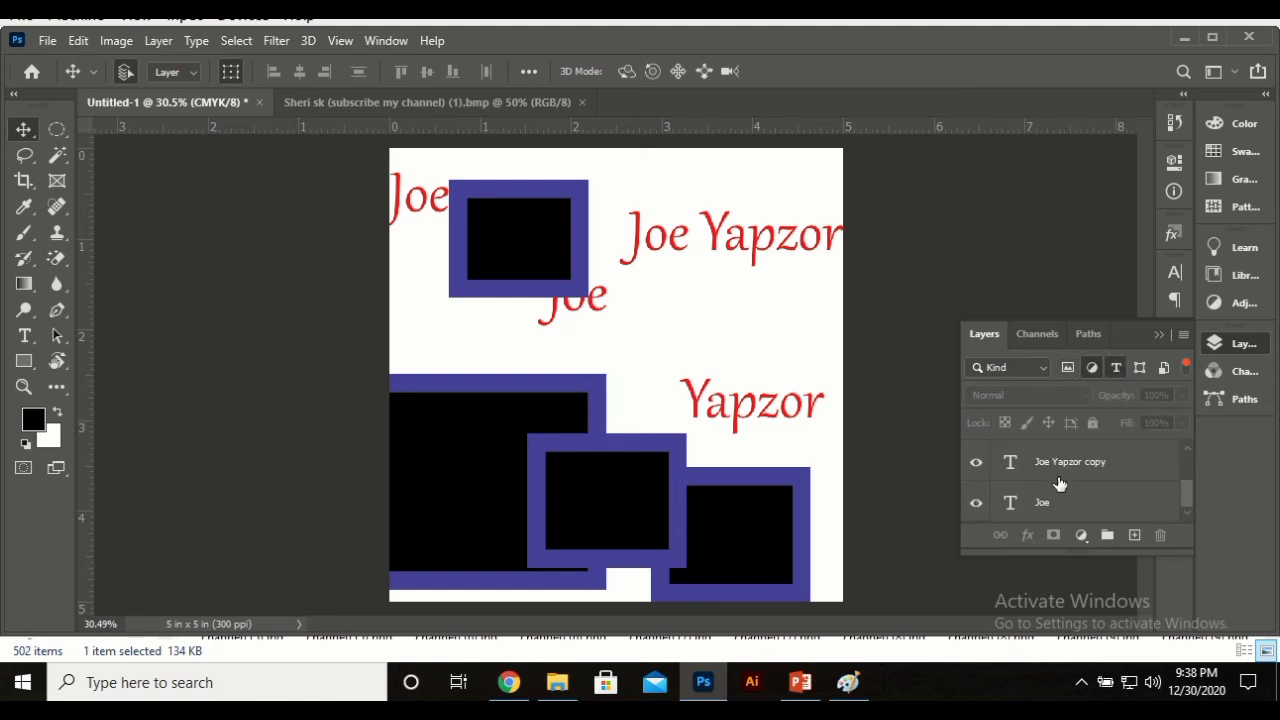
{"action": "scroll", "coordinate": [1080, 500], "scroll_direction": "down", "scroll_amount": 1}
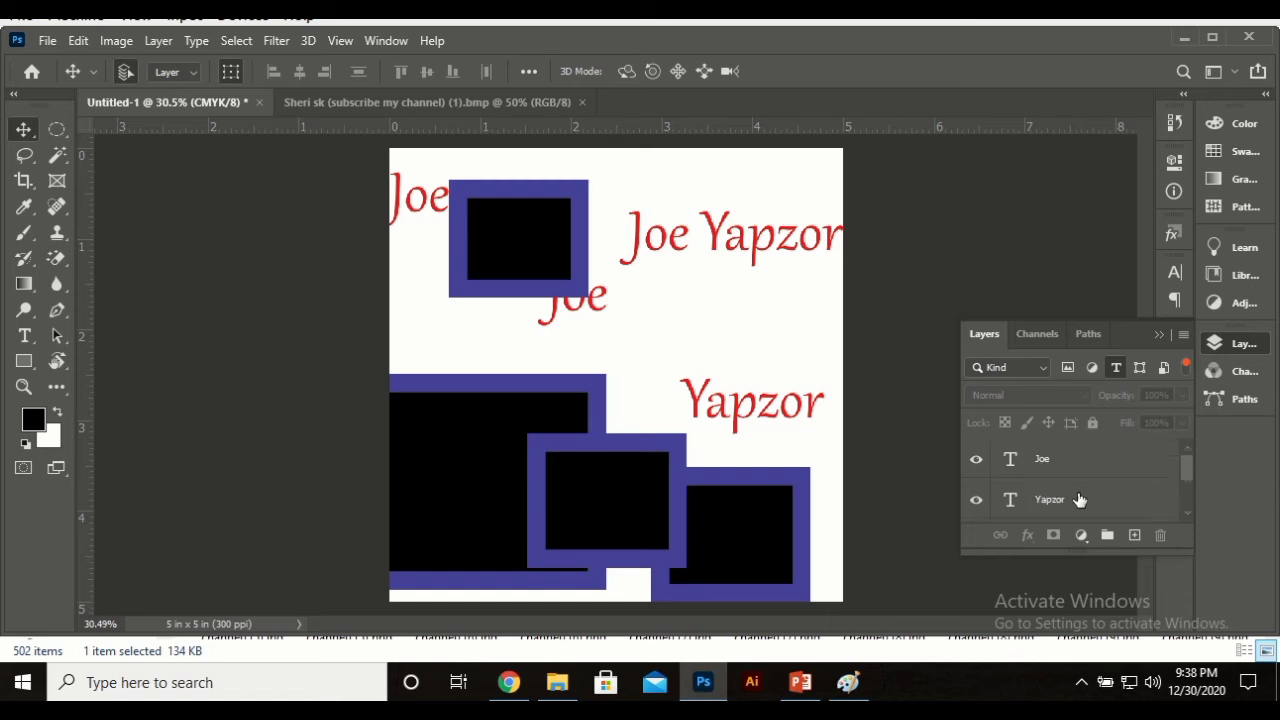
{"action": "scroll", "coordinate": [1080, 500], "scroll_direction": "up", "scroll_amount": 1}
{"action": "scroll", "coordinate": [1080, 500], "scroll_direction": "down", "scroll_amount": 1}
{"action": "scroll", "coordinate": [1080, 500], "scroll_direction": "up", "scroll_amount": 1}
{"action": "scroll", "coordinate": [1080, 500], "scroll_direction": "down", "scroll_amount": 1}
{"action": "scroll", "coordinate": [1080, 500], "scroll_direction": "up", "scroll_amount": 1}
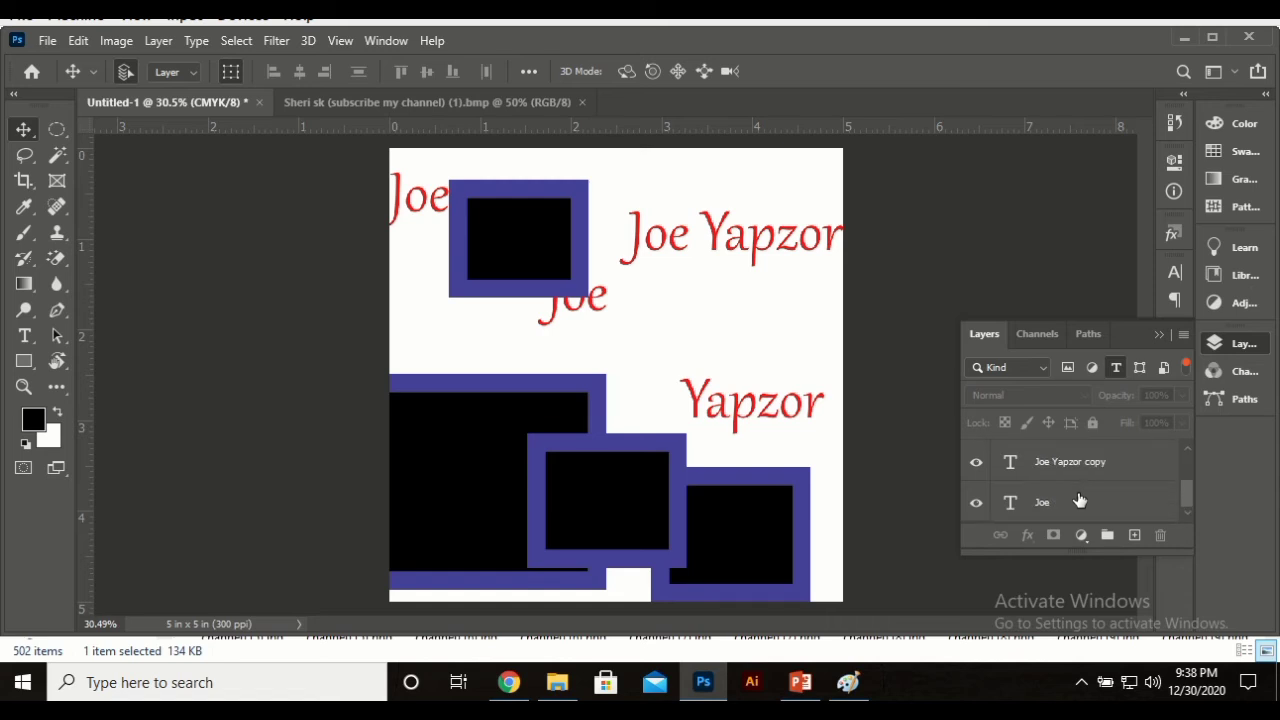
{"action": "scroll", "coordinate": [1080, 500], "scroll_direction": "up", "scroll_amount": 1}
{"action": "scroll", "coordinate": [1080, 500], "scroll_direction": "down", "scroll_amount": 2}
{"action": "left_click", "coordinate": [1141, 366]}
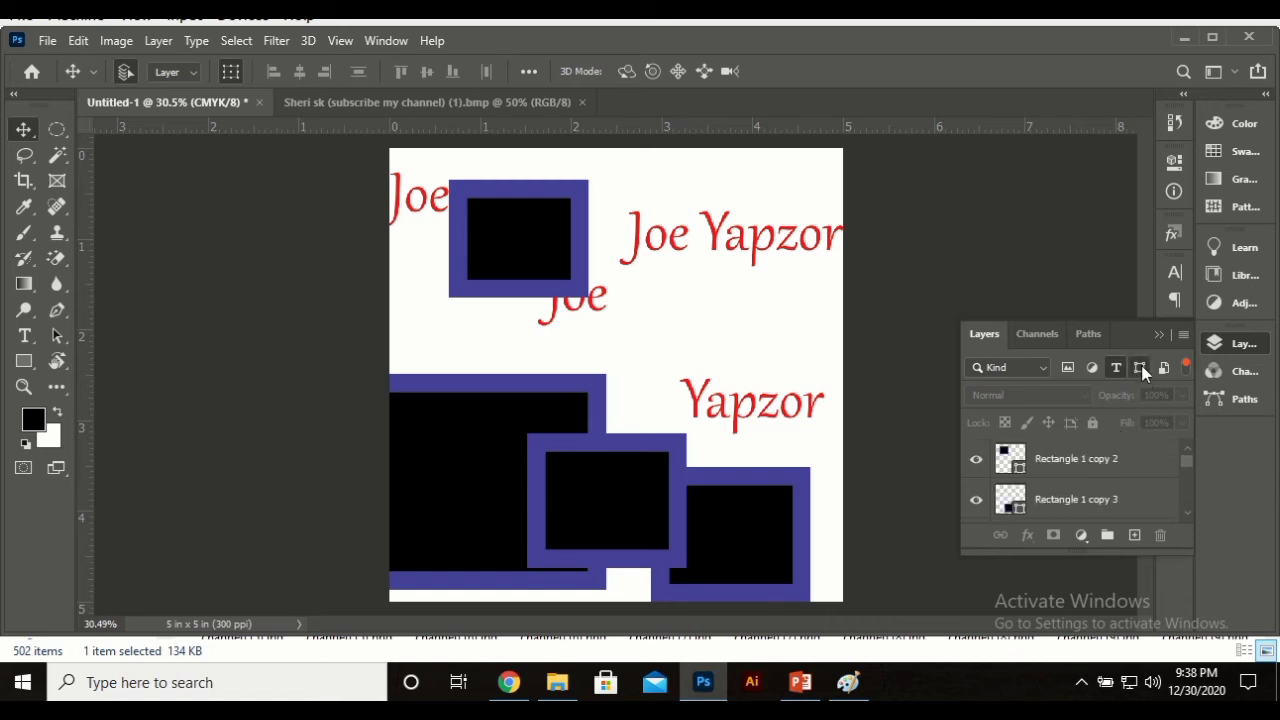
{"action": "left_click", "coordinate": [1116, 367]}
{"action": "scroll", "coordinate": [1093, 498], "scroll_direction": "down", "scroll_amount": 1}
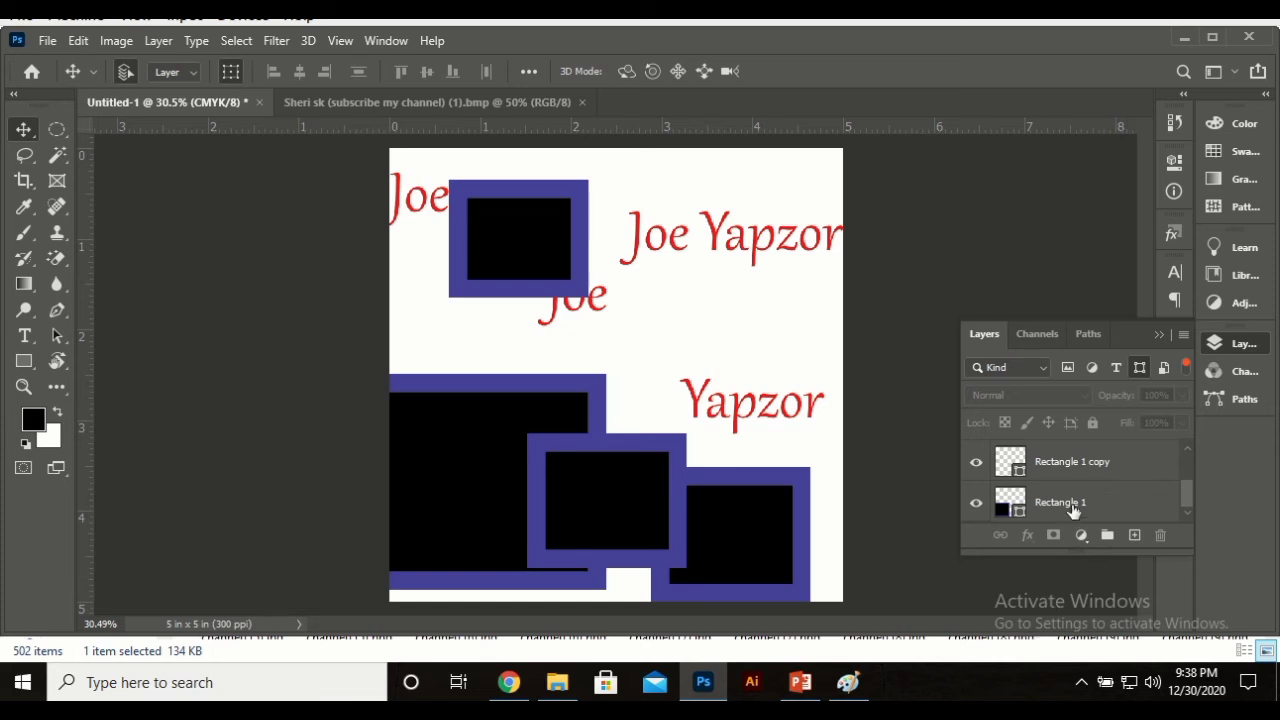
{"action": "scroll", "coordinate": [1073, 510], "scroll_direction": "up", "scroll_amount": 1}
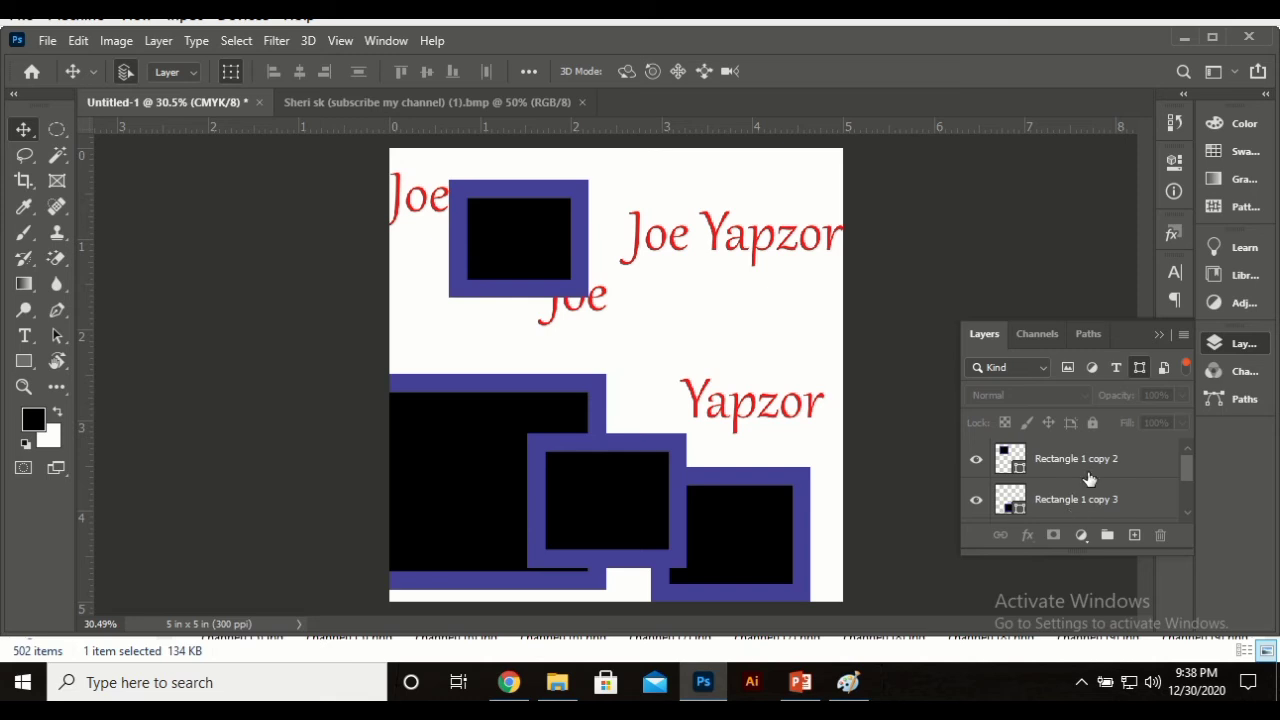
{"action": "left_click", "coordinate": [1088, 465]}
{"action": "scroll", "coordinate": [1076, 474], "scroll_direction": "down", "scroll_amount": 1}
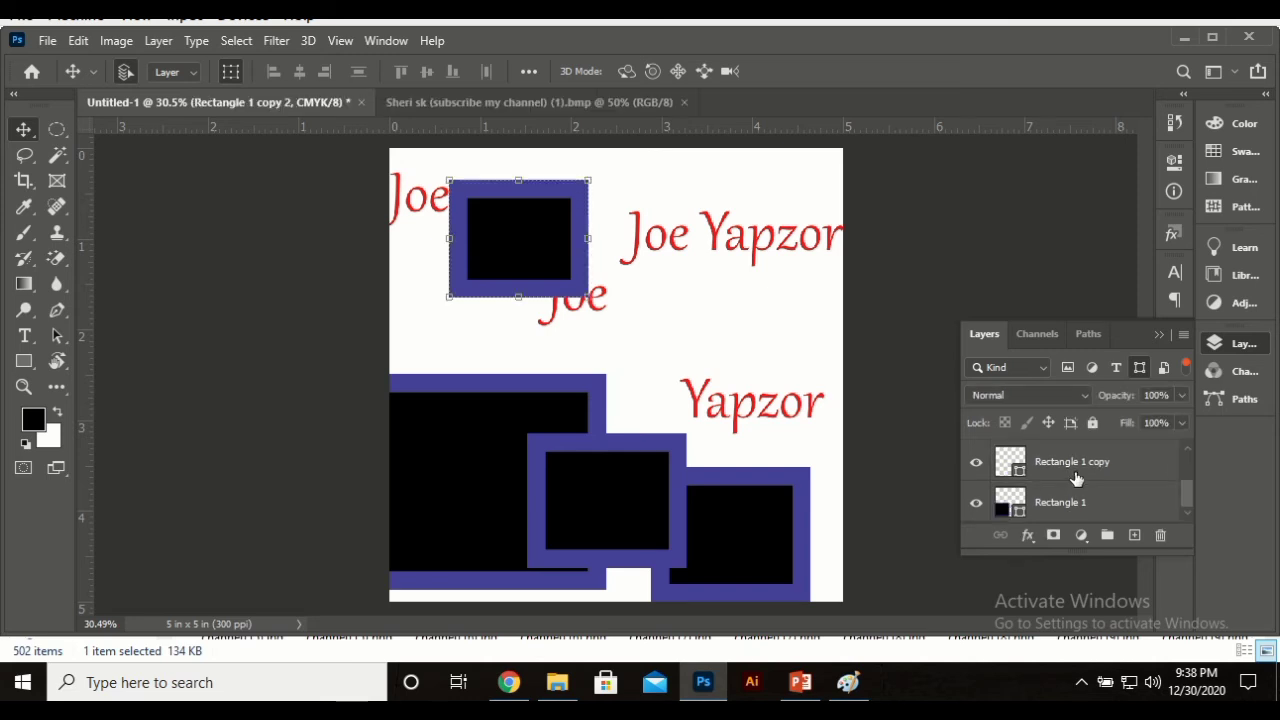
{"action": "left_click", "coordinate": [1185, 366]}
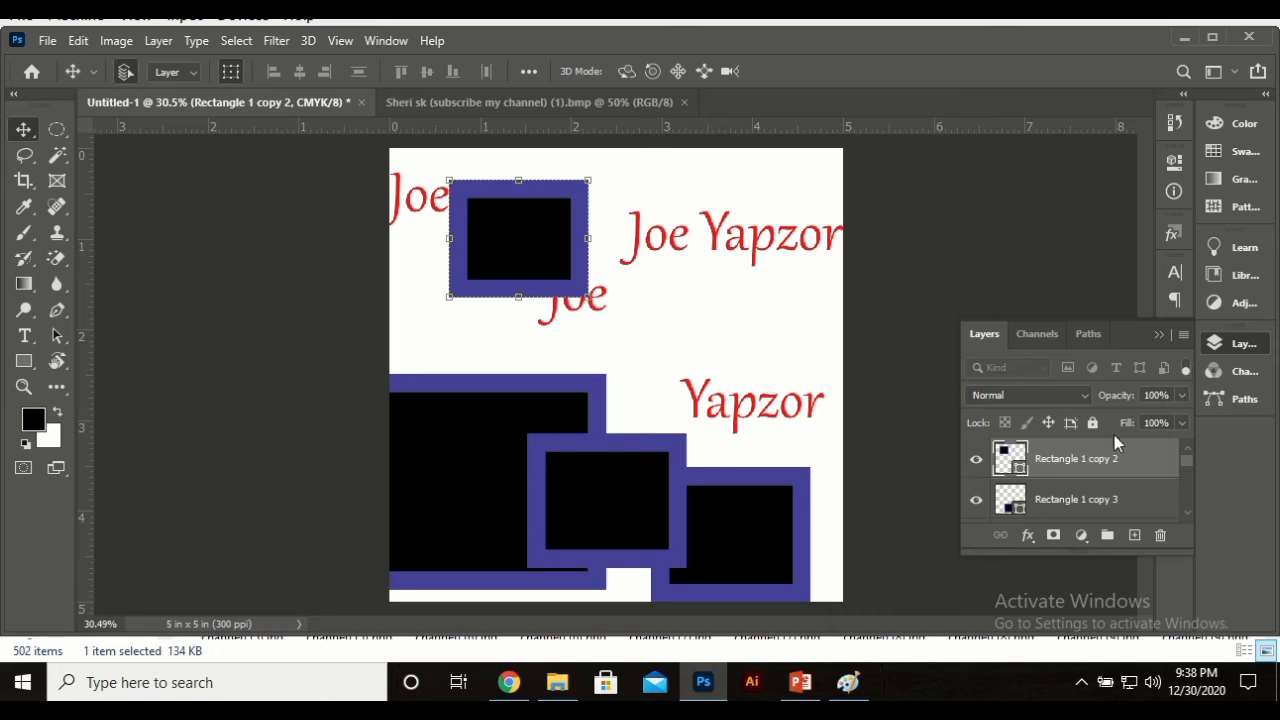
{"action": "scroll", "coordinate": [1105, 470], "scroll_direction": "up", "scroll_amount": 1}
{"action": "scroll", "coordinate": [1100, 488], "scroll_direction": "down", "scroll_amount": 1}
{"action": "scroll", "coordinate": [1100, 495], "scroll_direction": "up", "scroll_amount": 1}
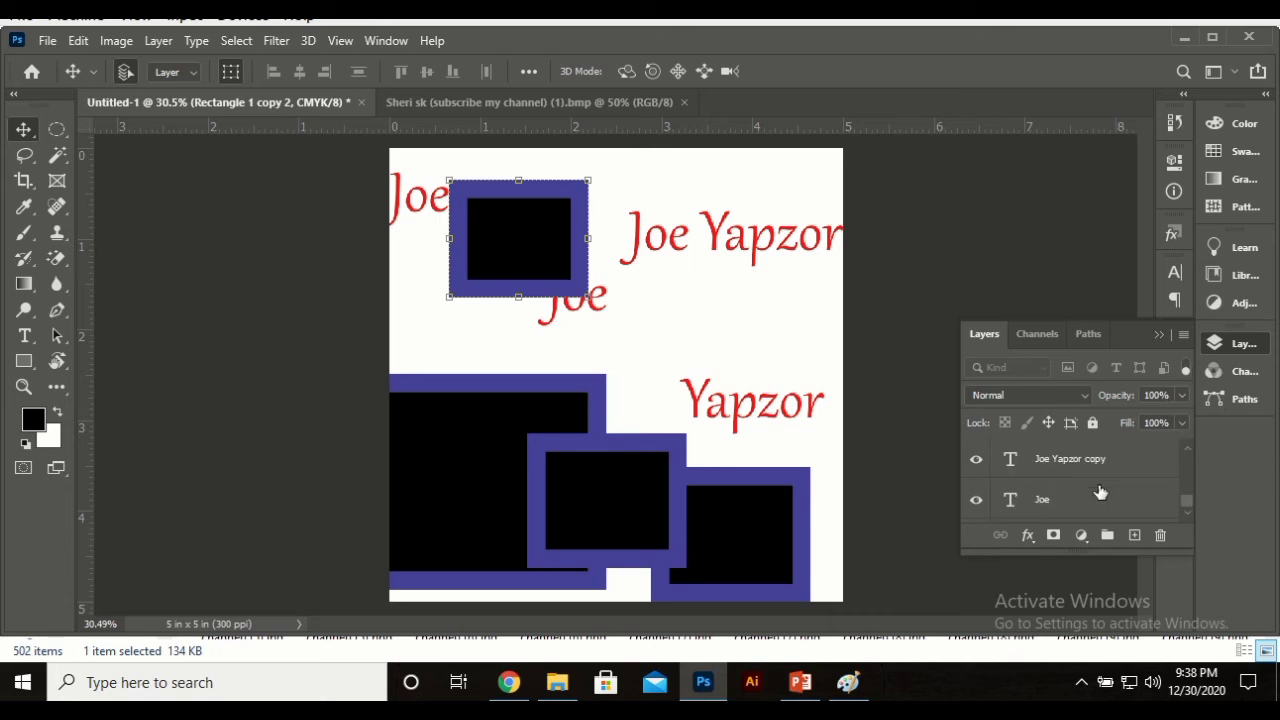
{"action": "scroll", "coordinate": [1100, 505], "scroll_direction": "down", "scroll_amount": 2}
{"action": "scroll", "coordinate": [1100, 505], "scroll_direction": "up", "scroll_amount": 1}
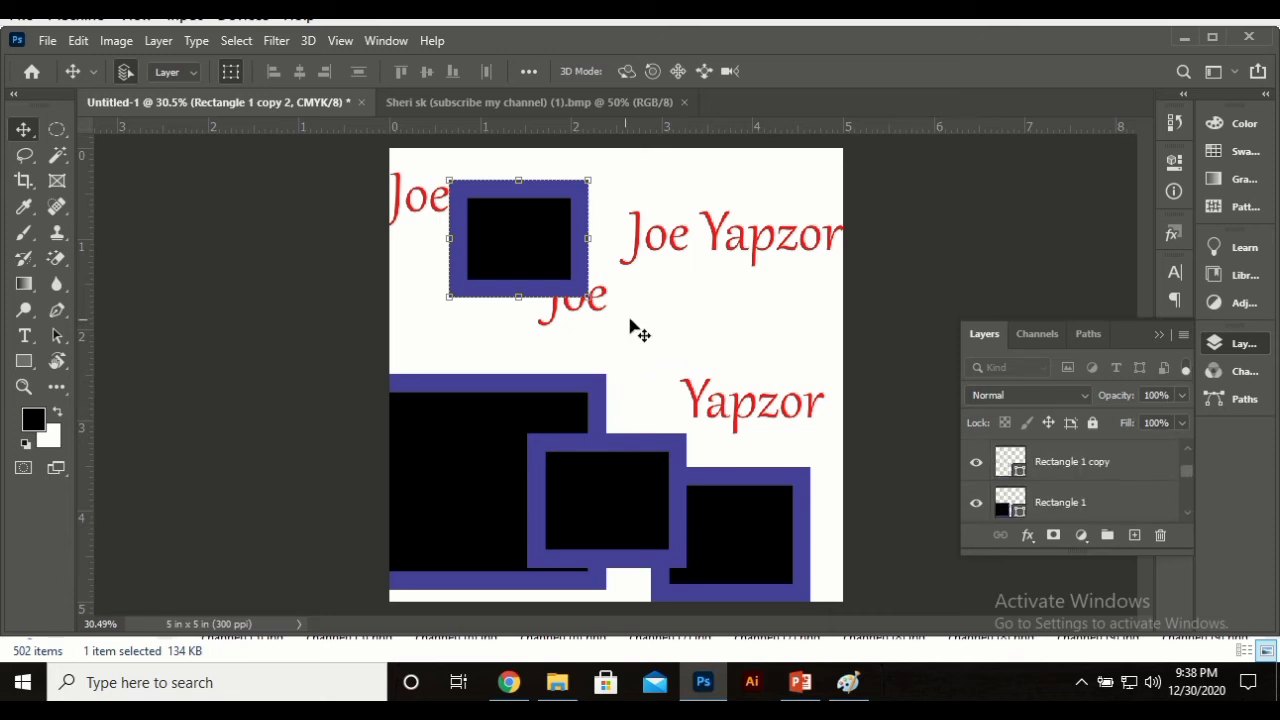
{"action": "left_click", "coordinate": [929, 214]}
{"action": "scroll", "coordinate": [1110, 497], "scroll_direction": "up", "scroll_amount": 2}
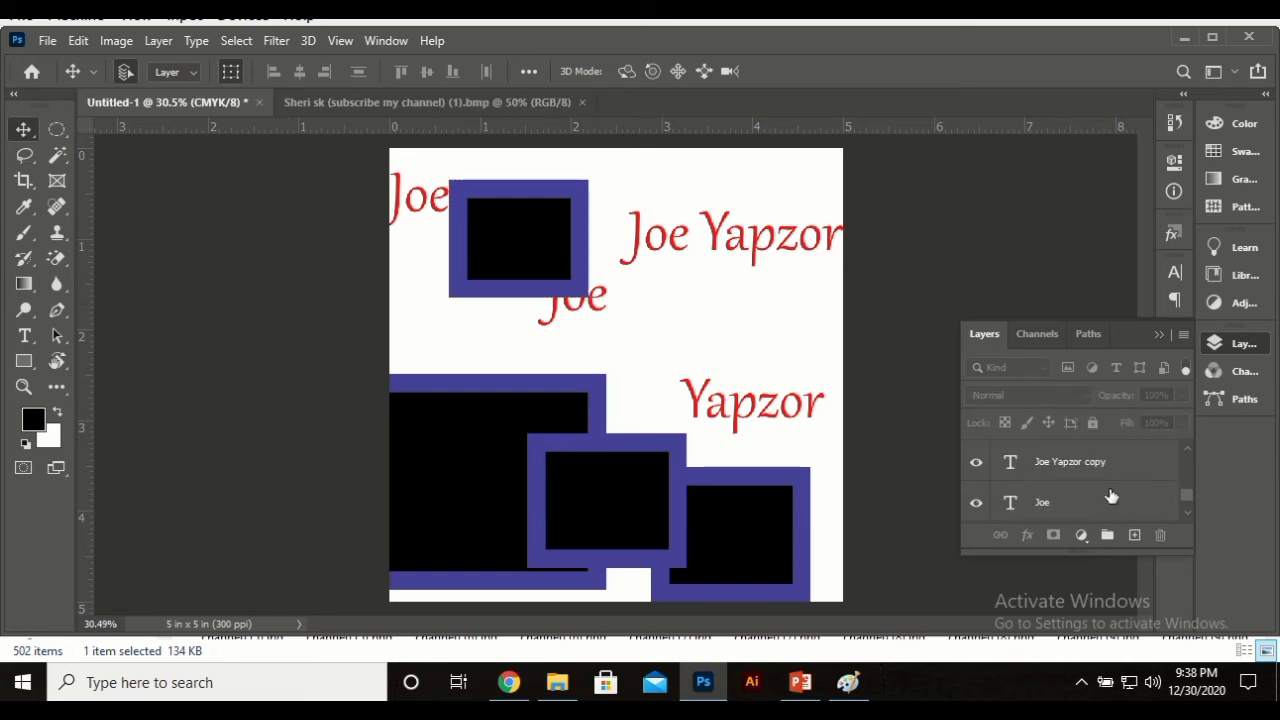
{"action": "scroll", "coordinate": [1110, 495], "scroll_direction": "down", "scroll_amount": 2}
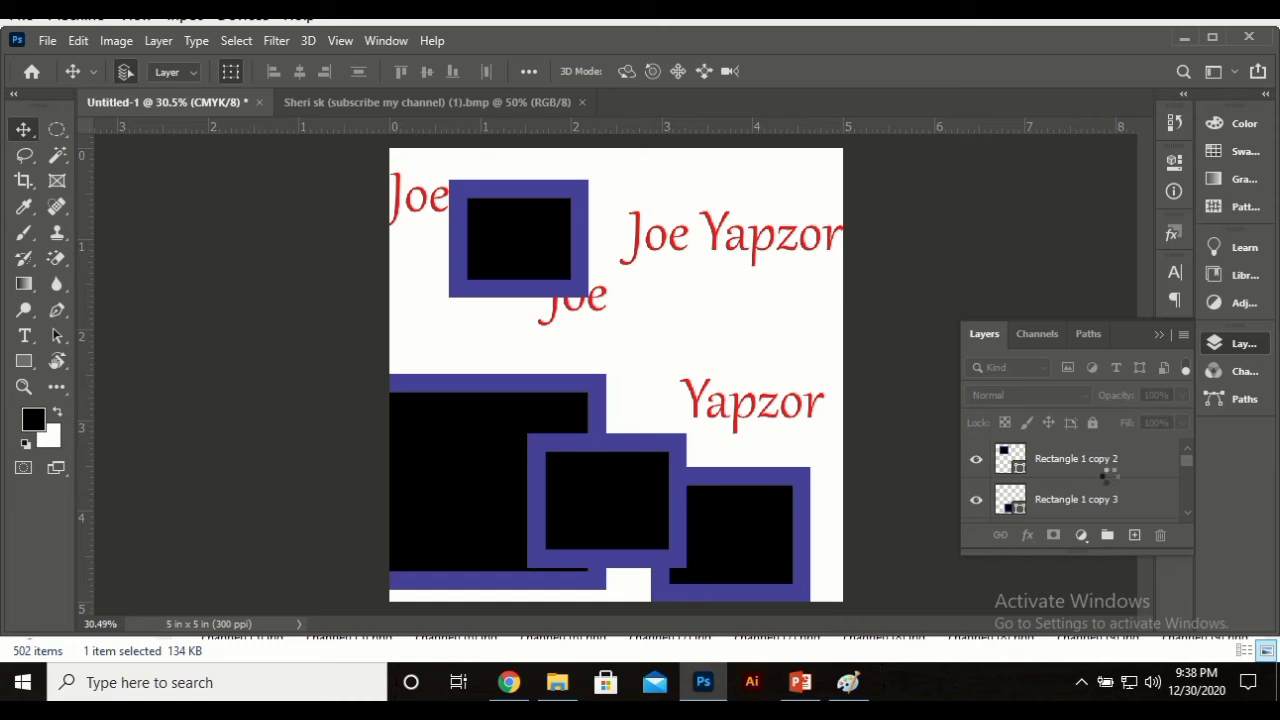
{"action": "left_click", "coordinate": [1110, 470]}
{"action": "scroll", "coordinate": [1110, 483], "scroll_direction": "down", "scroll_amount": 4}
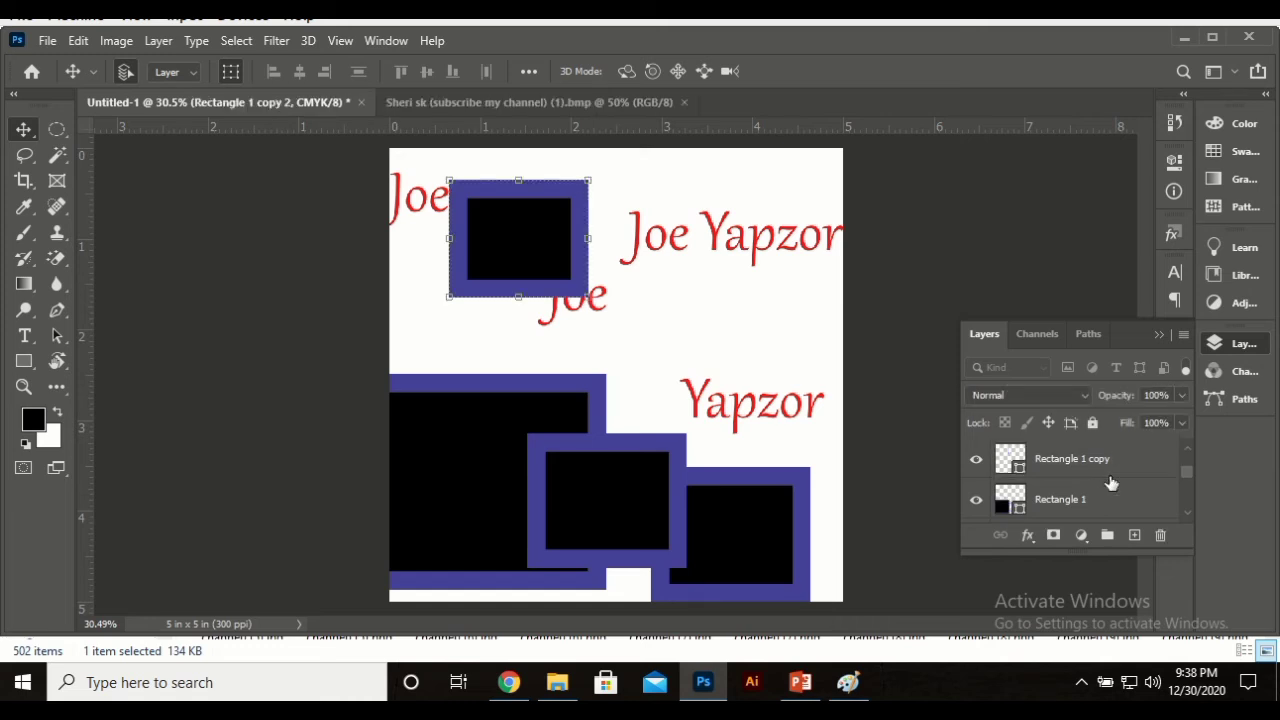
{"action": "scroll", "coordinate": [1108, 485], "scroll_direction": "up", "scroll_amount": 2}
{"action": "scroll", "coordinate": [1108, 485], "scroll_direction": "up", "scroll_amount": 3}
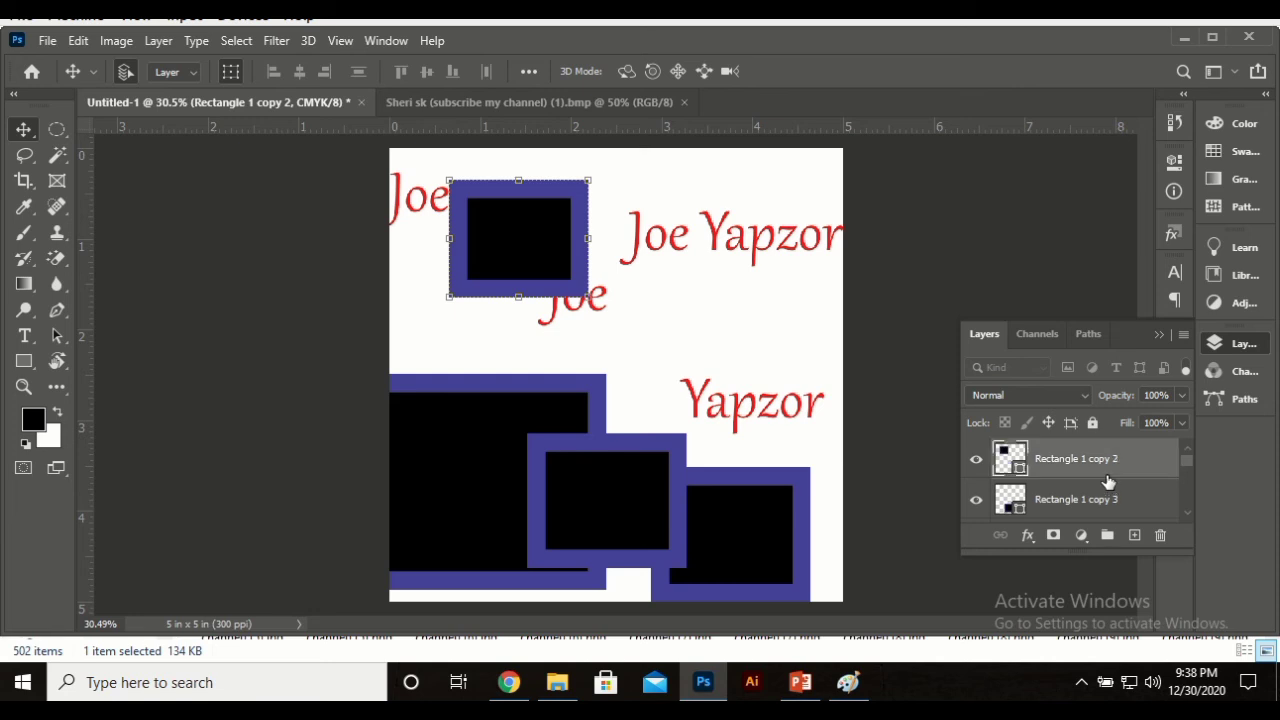
{"action": "scroll", "coordinate": [1108, 485], "scroll_direction": "down", "scroll_amount": 2}
{"action": "scroll", "coordinate": [1095, 493], "scroll_direction": "down", "scroll_amount": 1}
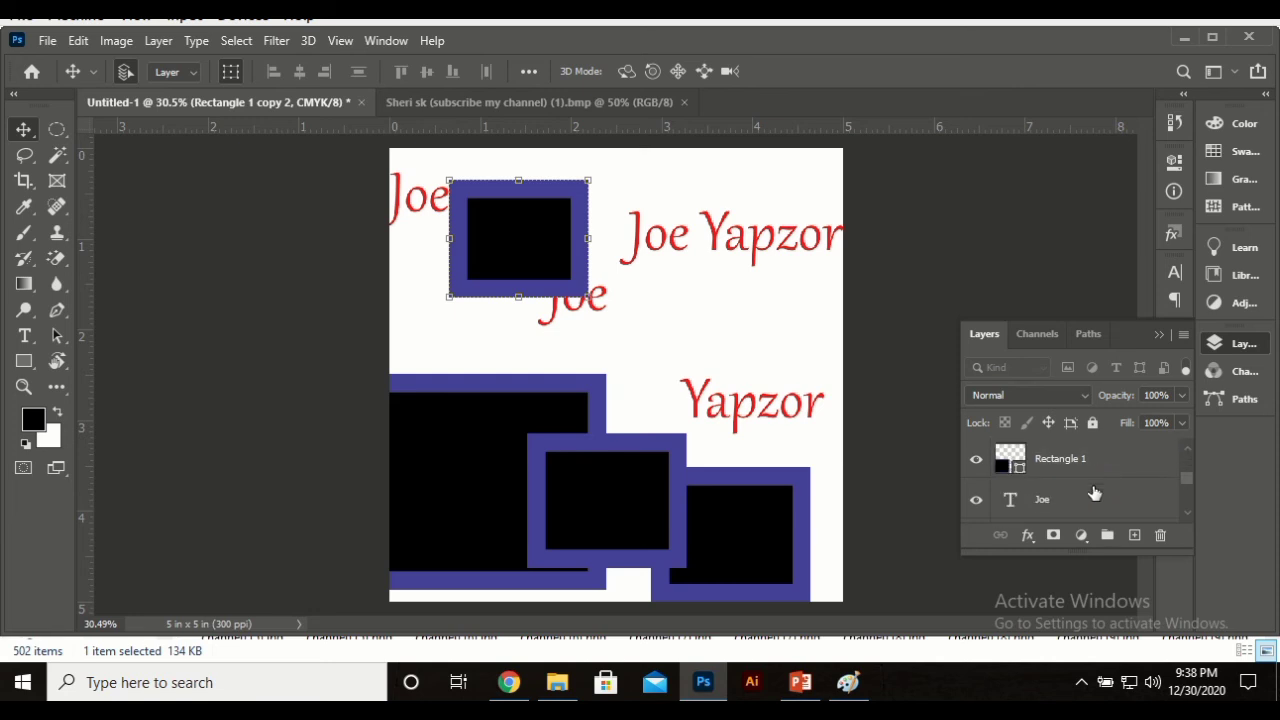
Step: Group the Rectangle 1 layer with Ctrl+G and rename the group to 'rECTANGLES'
{"action": "left_click", "coordinate": [1110, 460]}
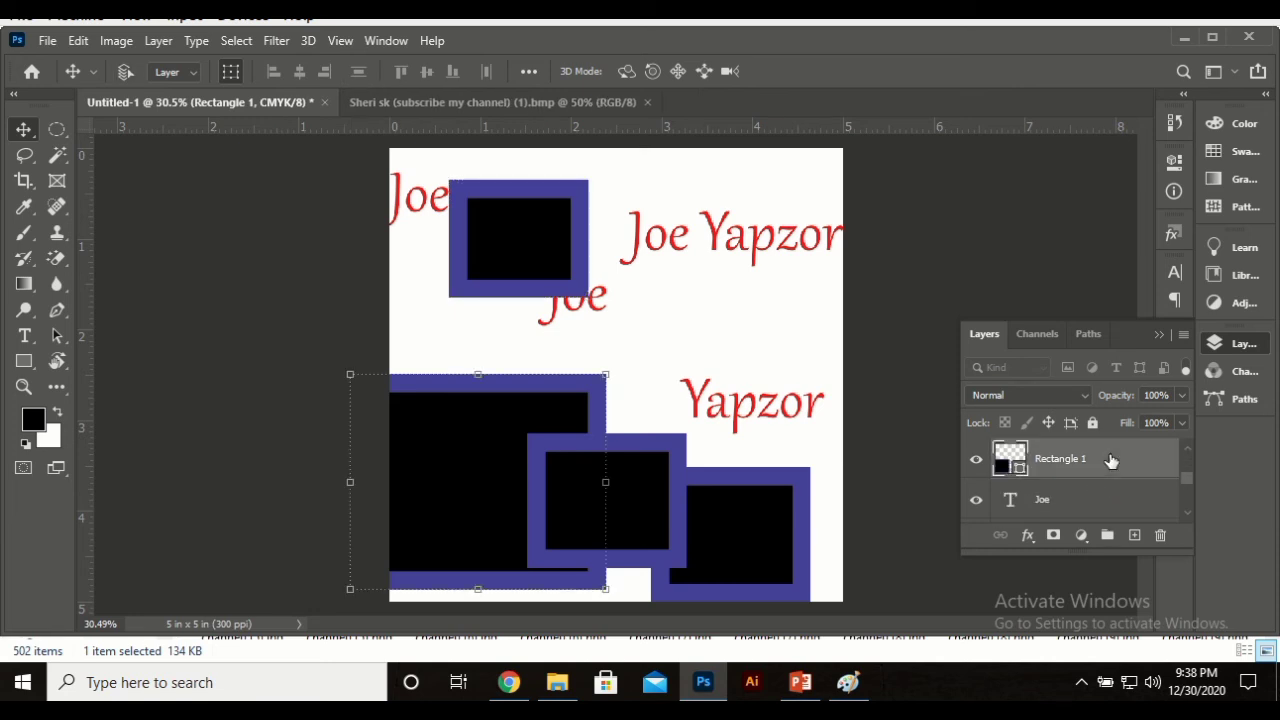
{"action": "key", "text": "ctrl+g"}
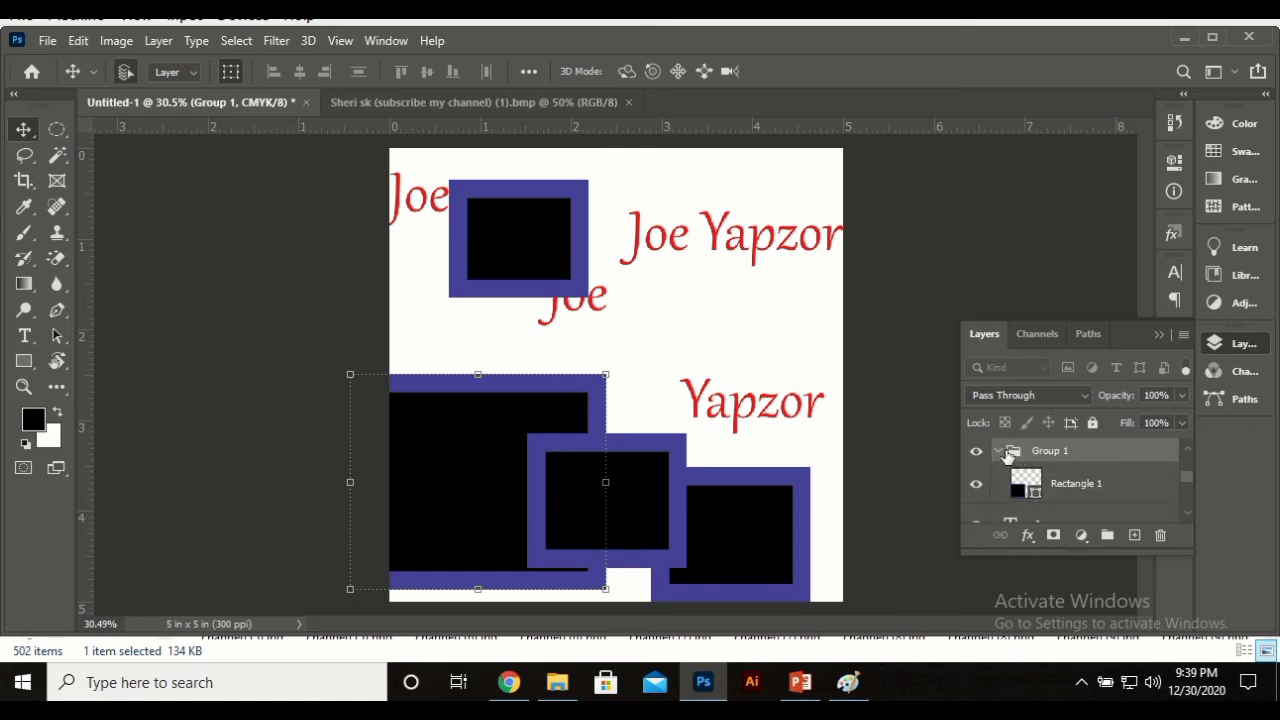
{"action": "left_click", "coordinate": [999, 451]}
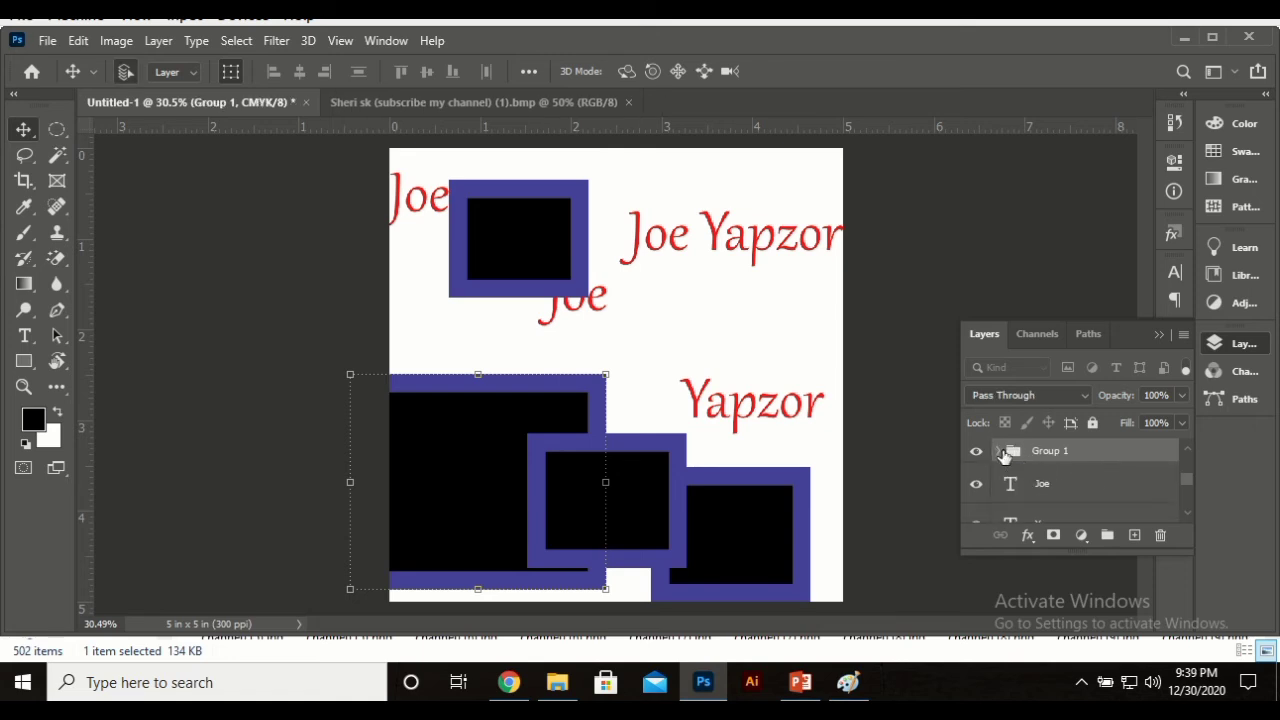
{"action": "double_click", "coordinate": [1052, 451]}
{"action": "type", "text": "rECTANGLES"}
{"action": "key", "text": "Return"}
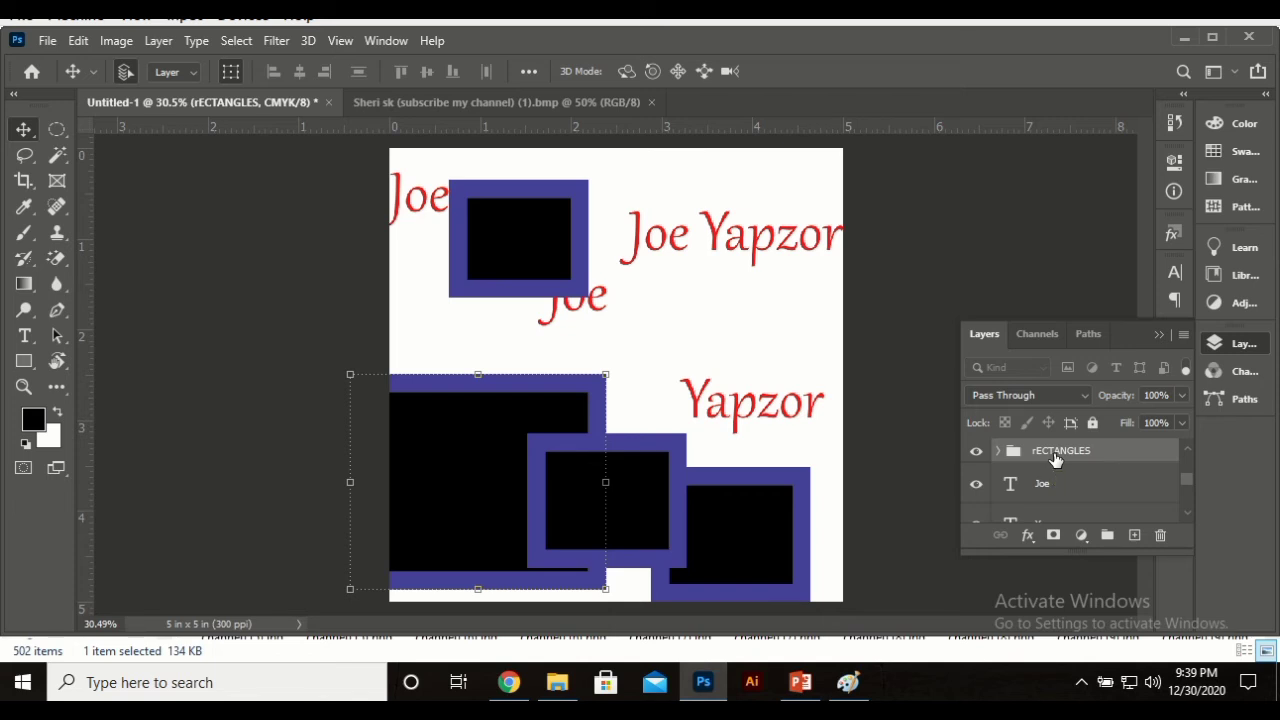
{"action": "scroll", "coordinate": [1079, 486], "scroll_direction": "down", "scroll_amount": 3}
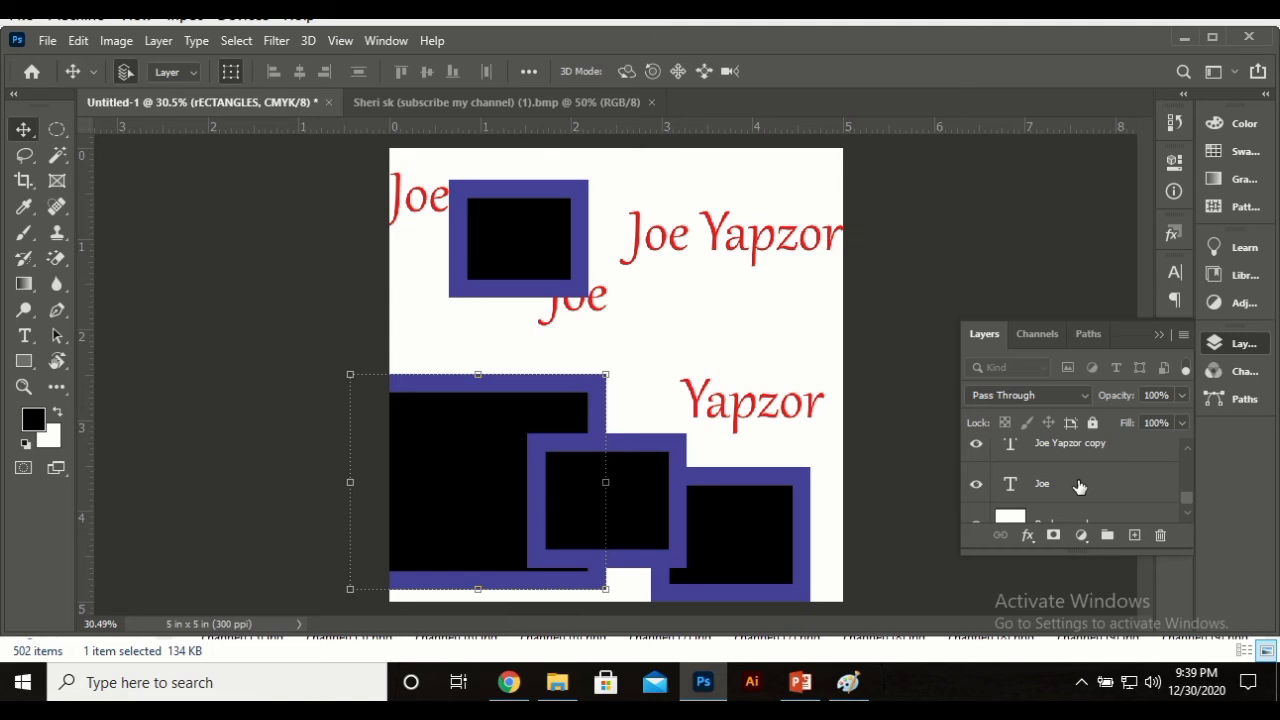
Step: Select every text layer from Joe upward, group them, and name the group 'tEXT'
{"action": "scroll", "coordinate": [1079, 486], "scroll_direction": "up", "scroll_amount": 4}
{"action": "scroll", "coordinate": [1075, 487], "scroll_direction": "down", "scroll_amount": 2}
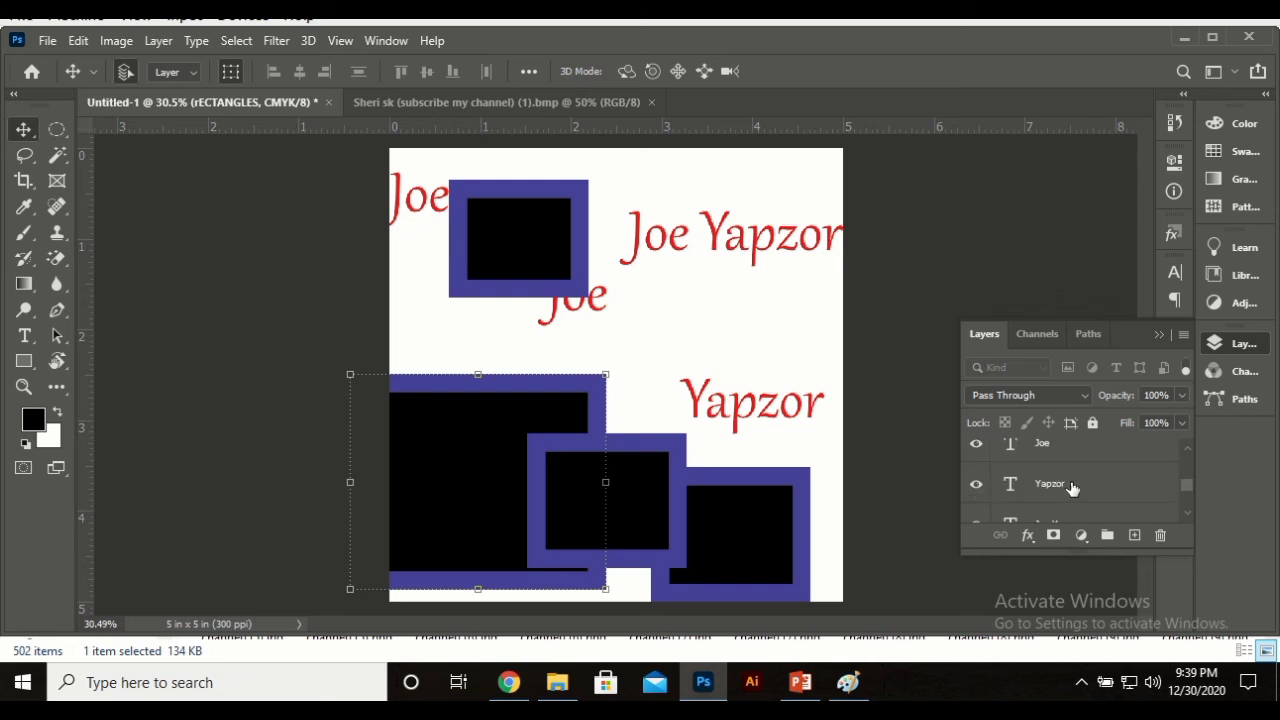
{"action": "left_click", "coordinate": [1069, 447]}
{"action": "scroll", "coordinate": [1062, 472], "scroll_direction": "down", "scroll_amount": 3}
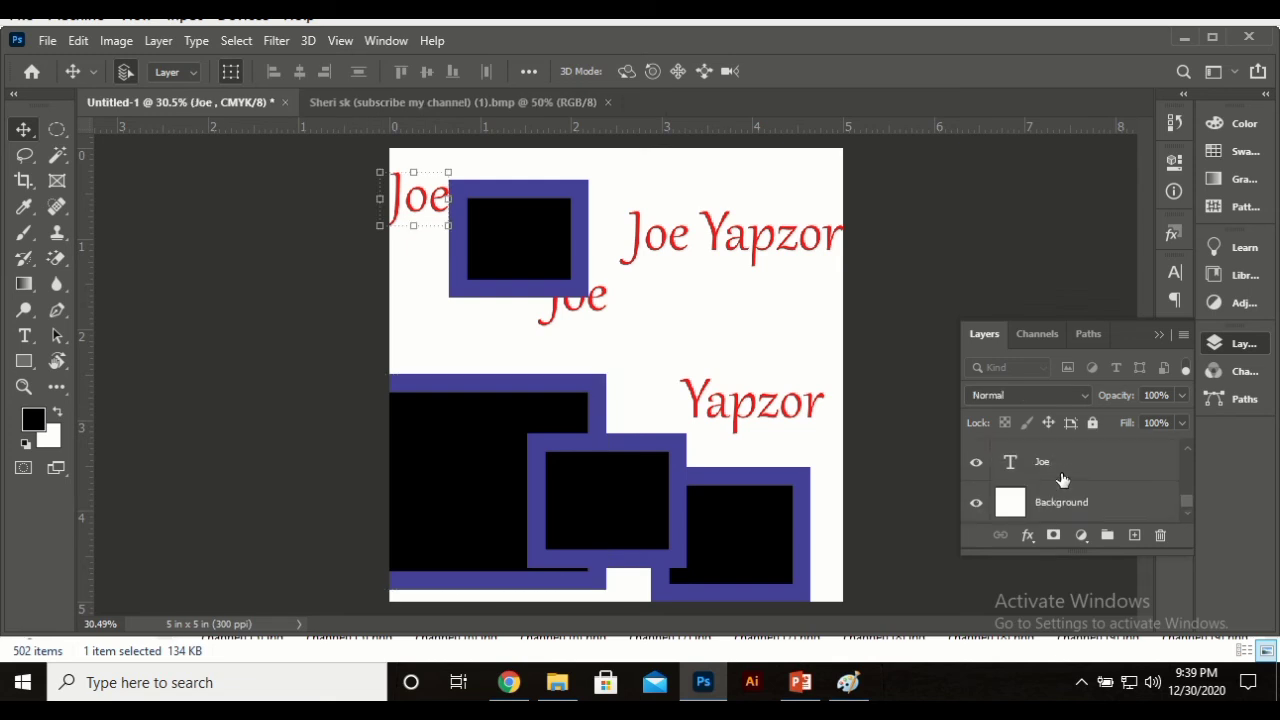
{"action": "left_click", "coordinate": [1078, 479], "text": "shift"}
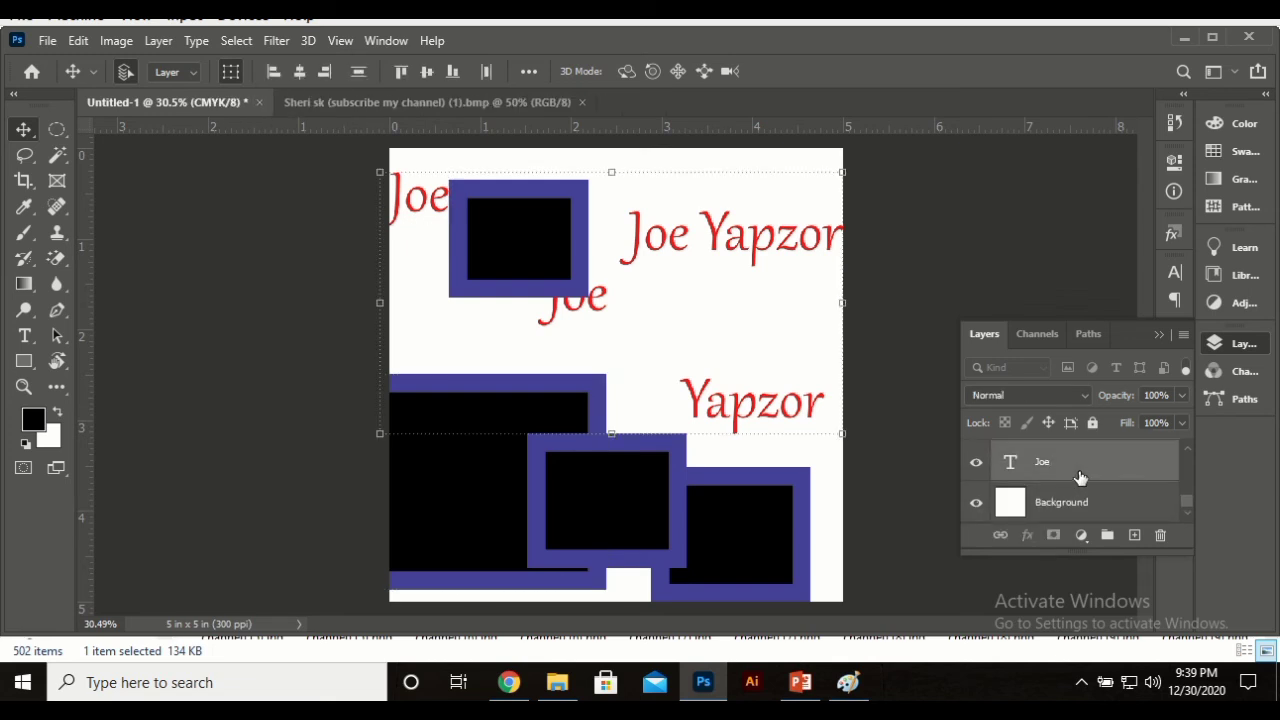
{"action": "scroll", "coordinate": [1080, 479], "scroll_direction": "up", "scroll_amount": 3}
{"action": "key", "text": "ctrl+g"}
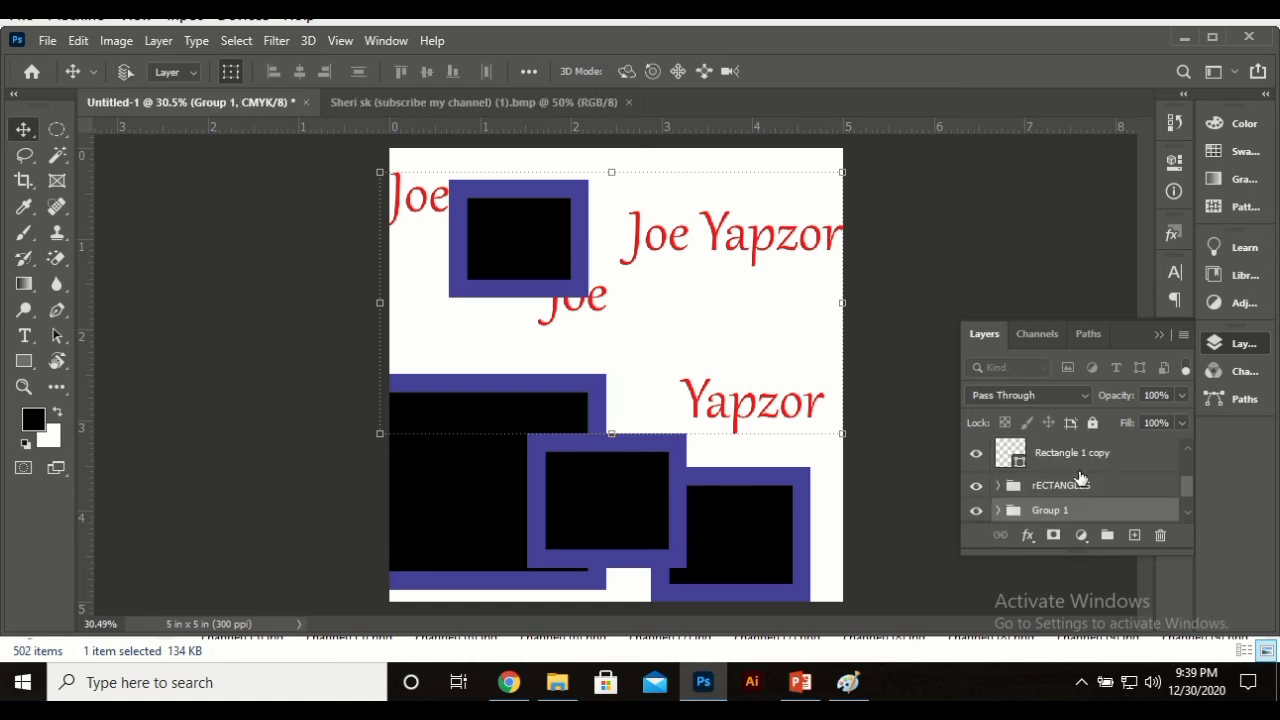
{"action": "double_click", "coordinate": [1065, 510]}
{"action": "type", "text": "tEXT"}
{"action": "key", "text": "Return"}
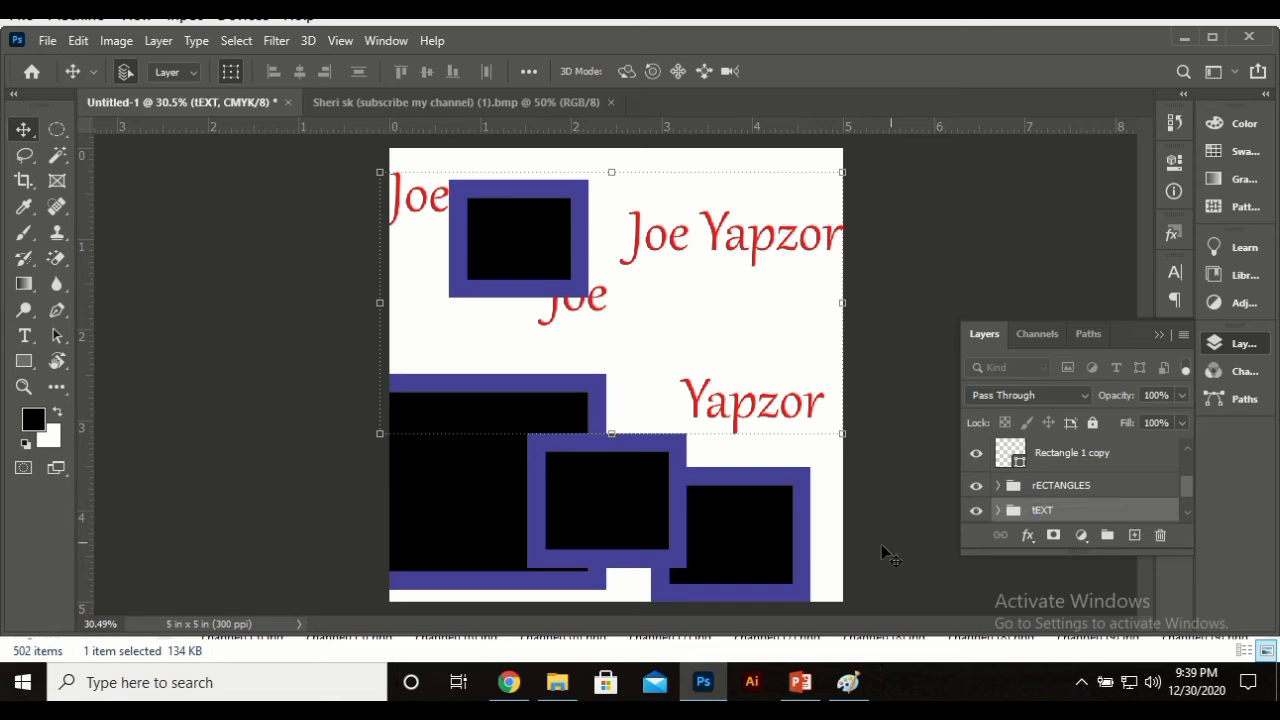
Step: Try grouping Rectangle 1 copy, copy 2 and copy 3 into a new Group 1, then undo it
{"action": "left_click", "coordinate": [981, 487]}
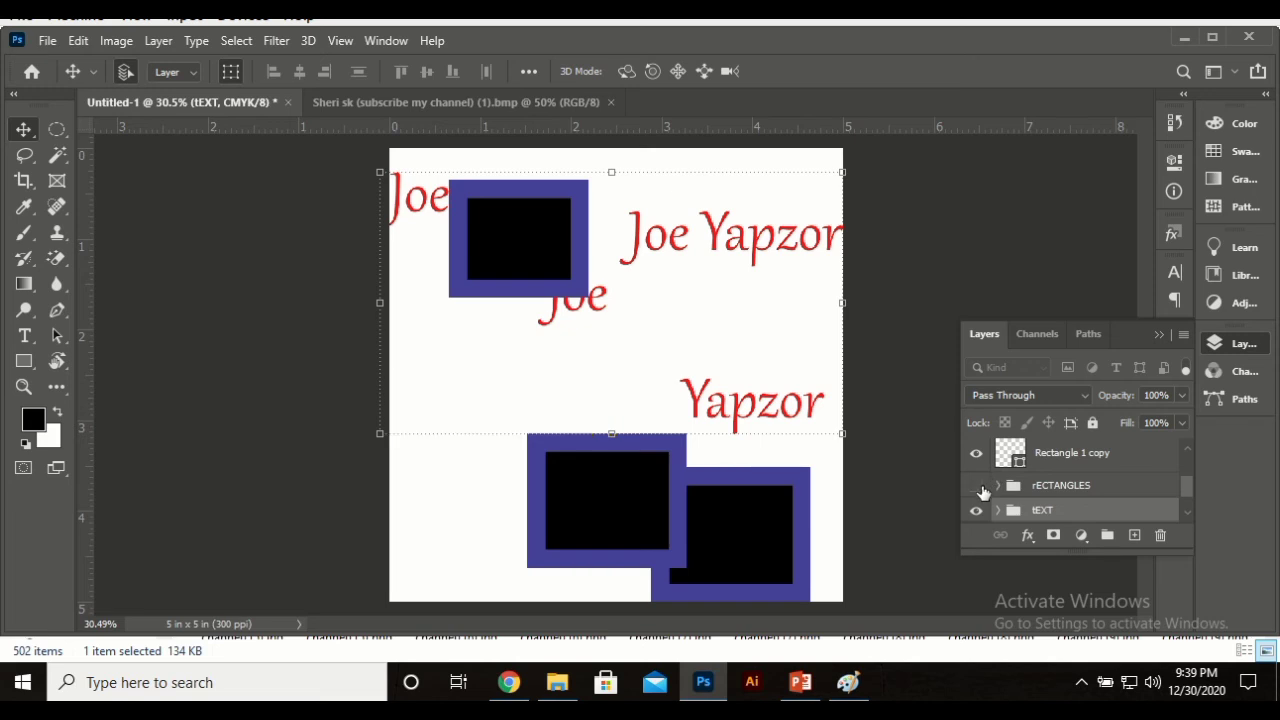
{"action": "left_click", "coordinate": [981, 487]}
{"action": "scroll", "coordinate": [1065, 487], "scroll_direction": "down", "scroll_amount": 1}
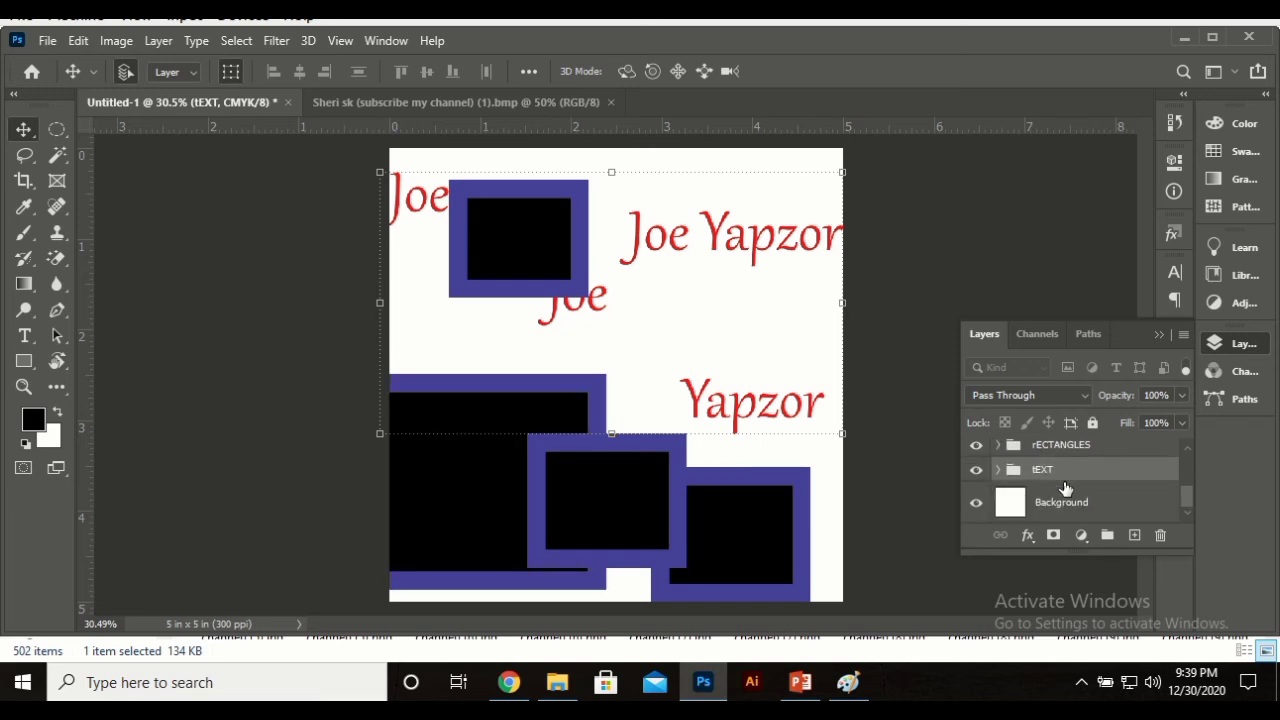
{"action": "scroll", "coordinate": [1065, 487], "scroll_direction": "up", "scroll_amount": 2}
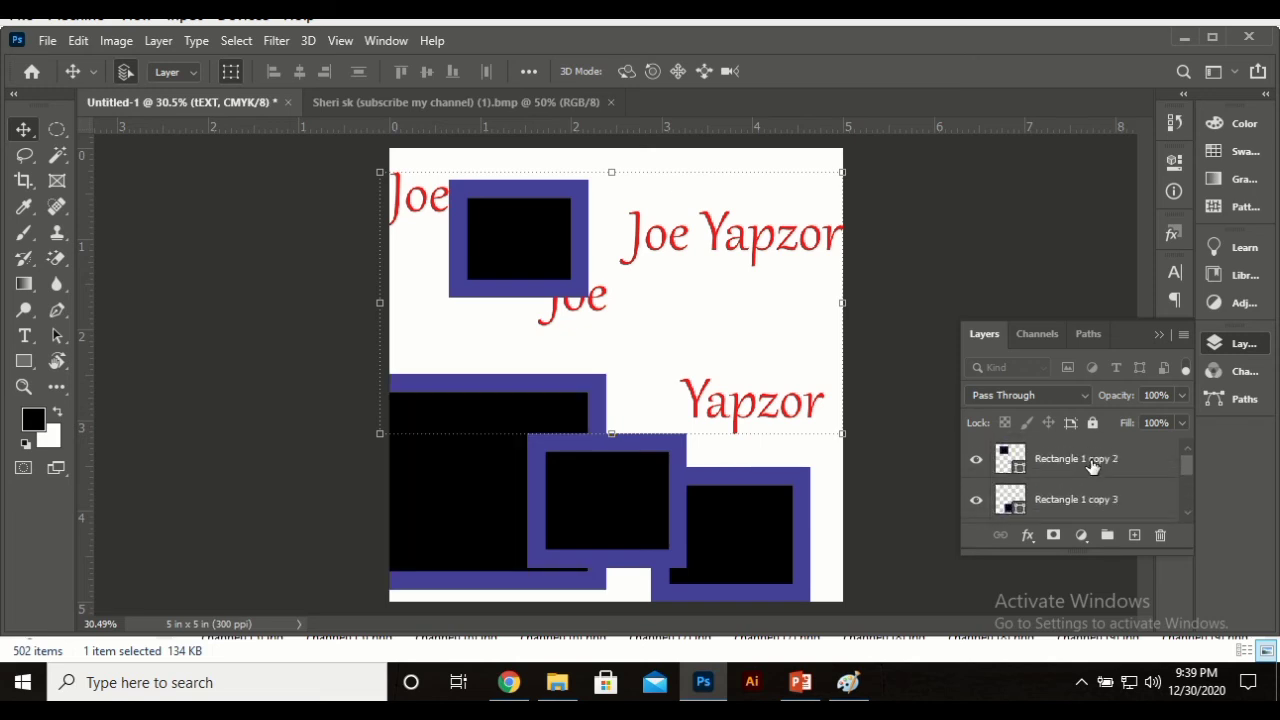
{"action": "left_click", "coordinate": [1092, 465]}
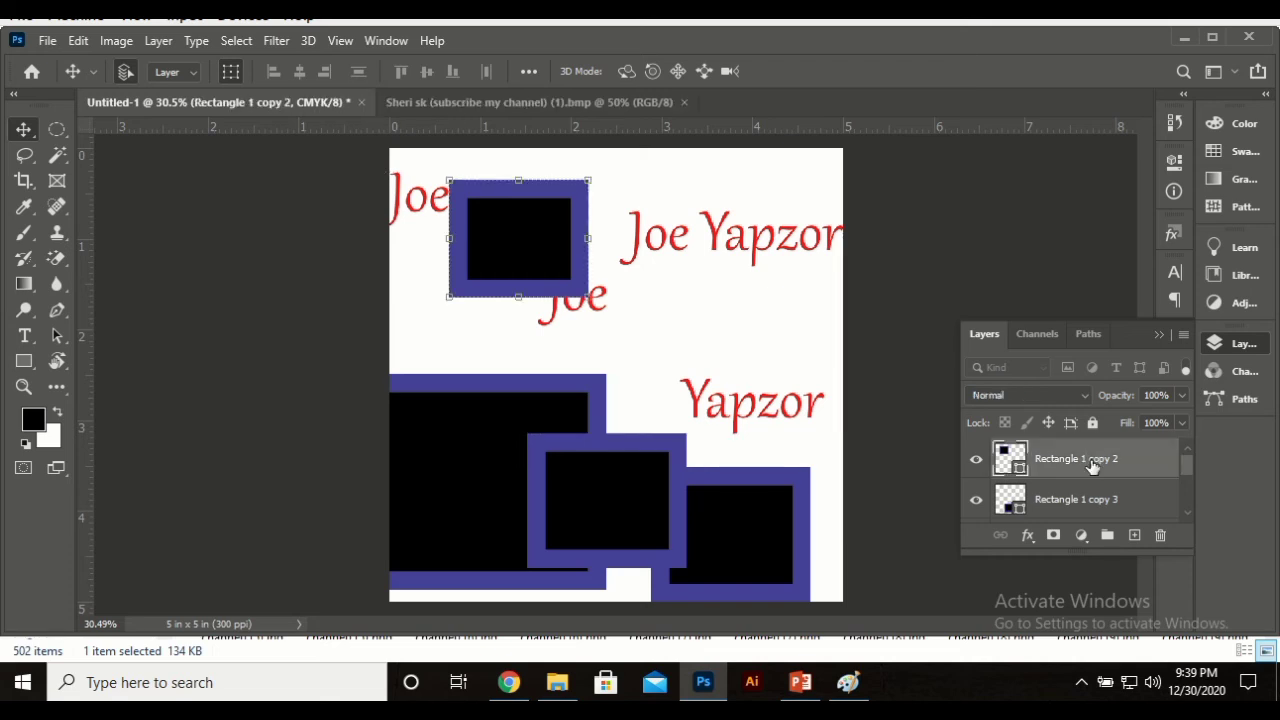
{"action": "scroll", "coordinate": [1092, 465], "scroll_direction": "down", "scroll_amount": 1}
{"action": "scroll", "coordinate": [1092, 468], "scroll_direction": "down", "scroll_amount": 1}
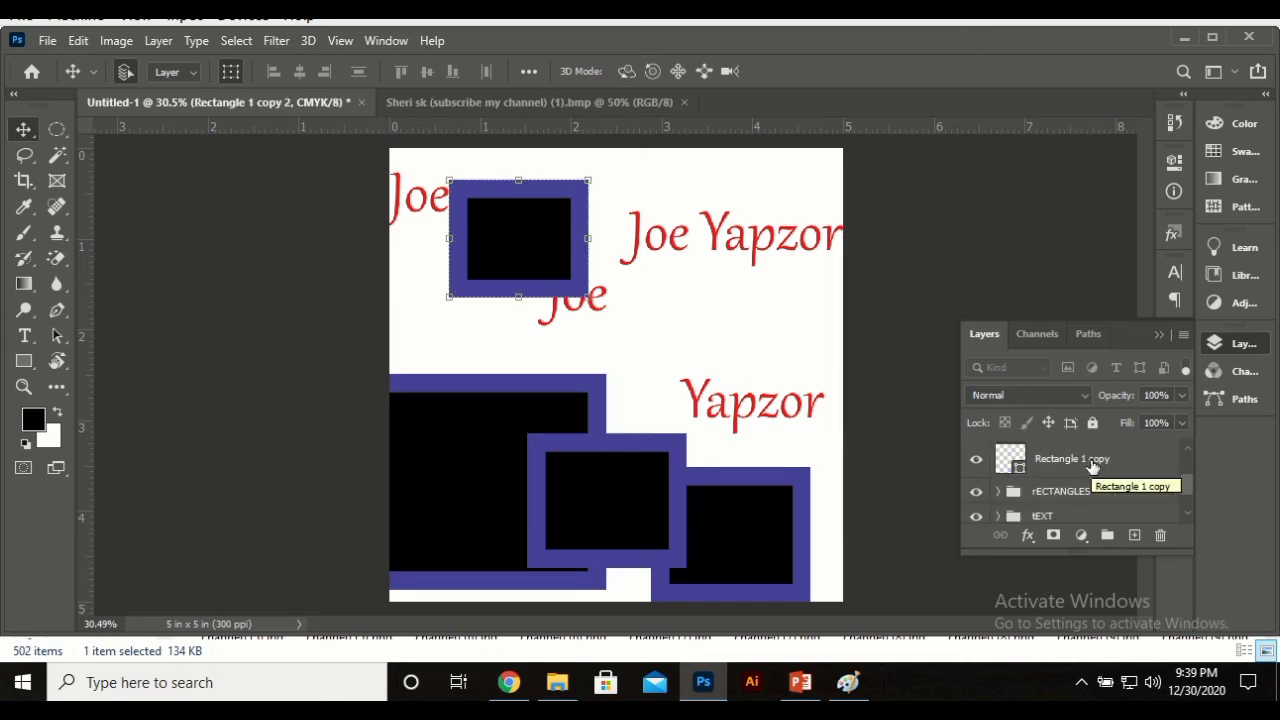
{"action": "scroll", "coordinate": [1092, 468], "scroll_direction": "up", "scroll_amount": 2}
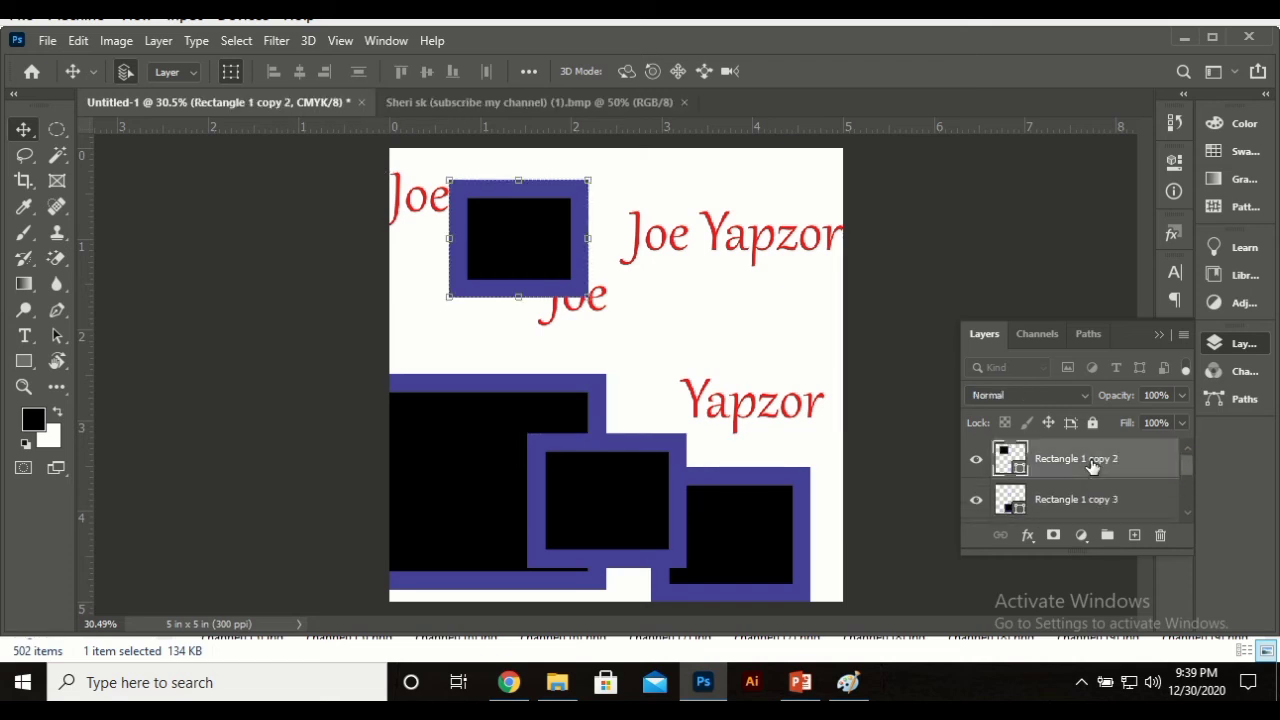
{"action": "left_click", "coordinate": [1066, 504], "text": "shift"}
{"action": "scroll", "coordinate": [1066, 504], "scroll_direction": "down", "scroll_amount": 2}
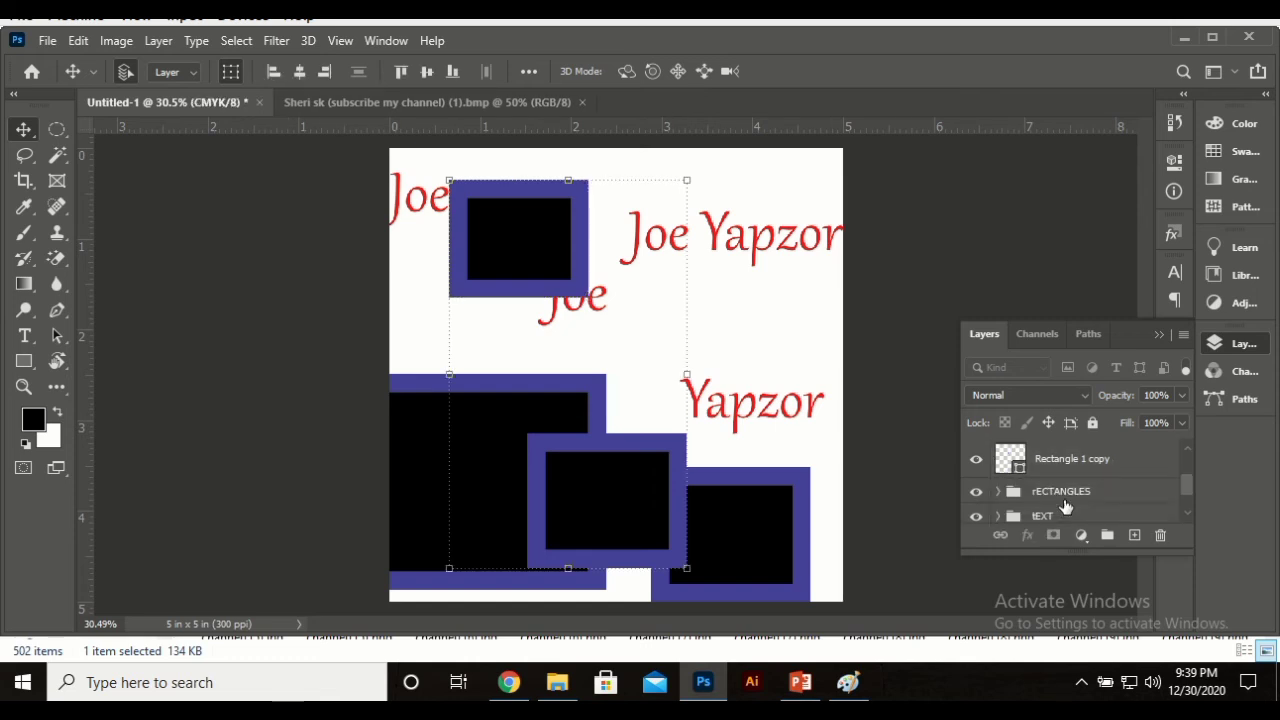
{"action": "left_click", "coordinate": [1070, 456], "text": "shift"}
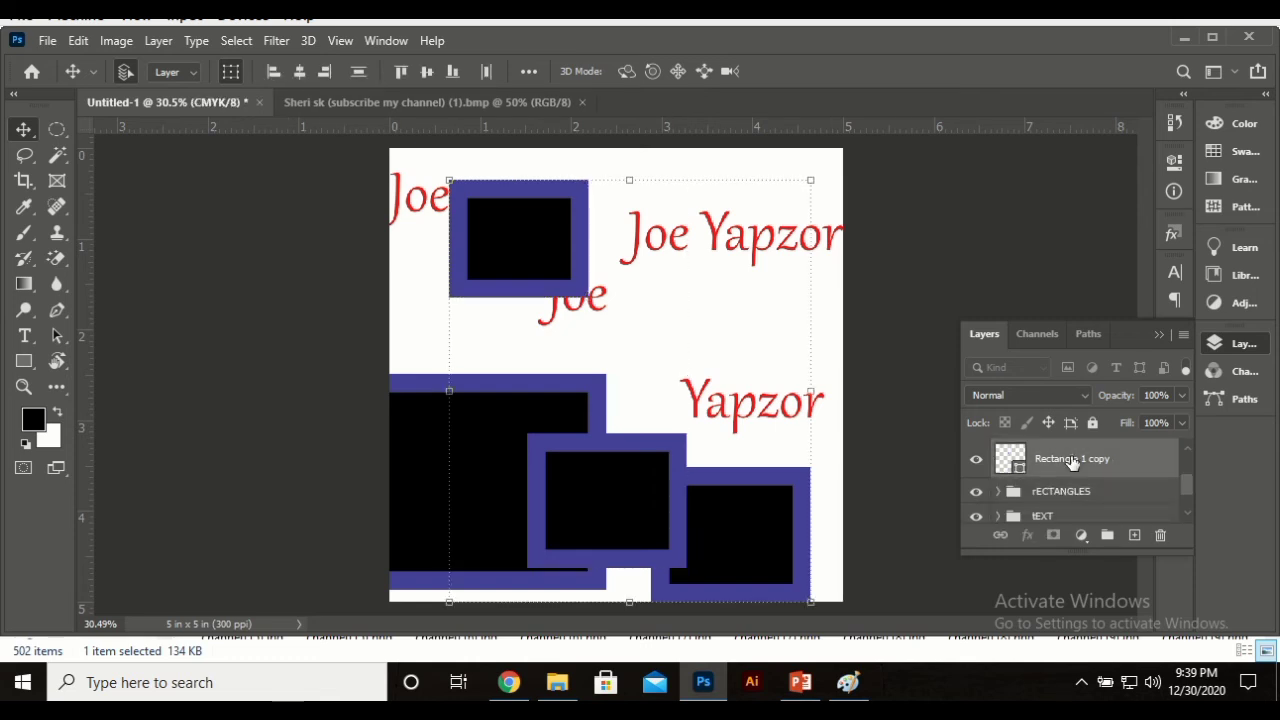
{"action": "key", "text": "ctrl+g"}
{"action": "left_click", "coordinate": [976, 451]}
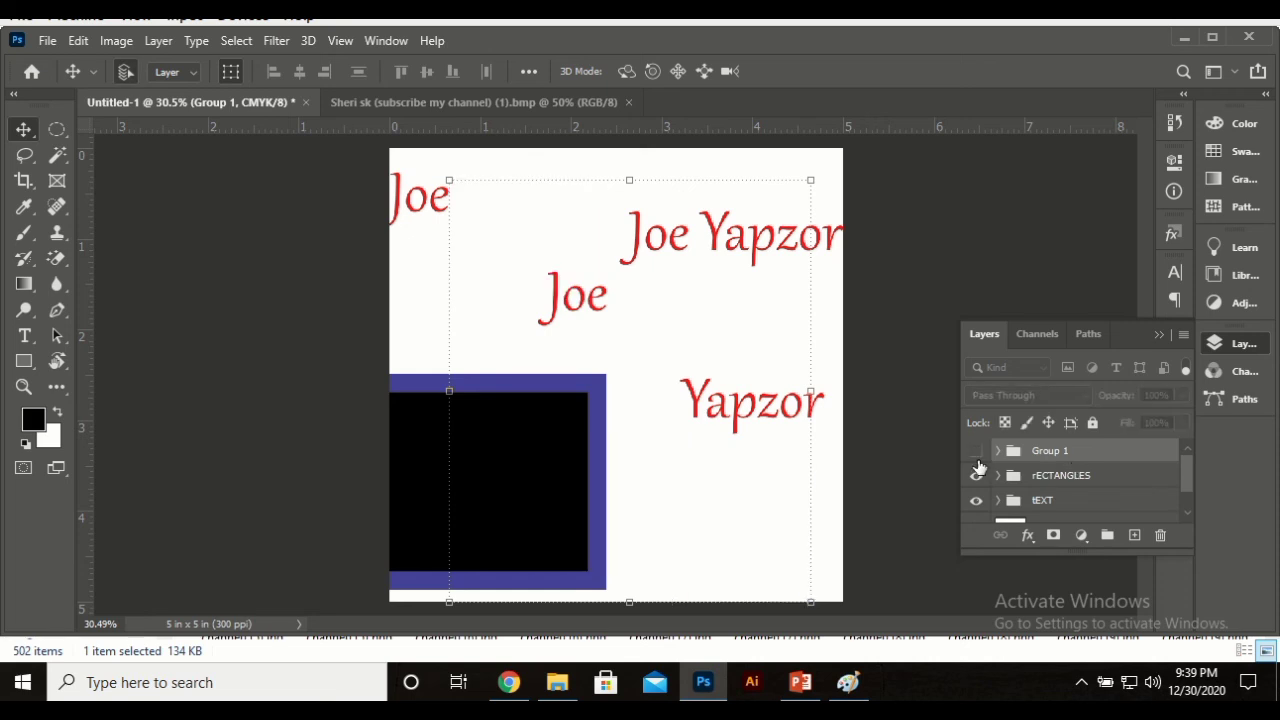
{"action": "left_click", "coordinate": [976, 451]}
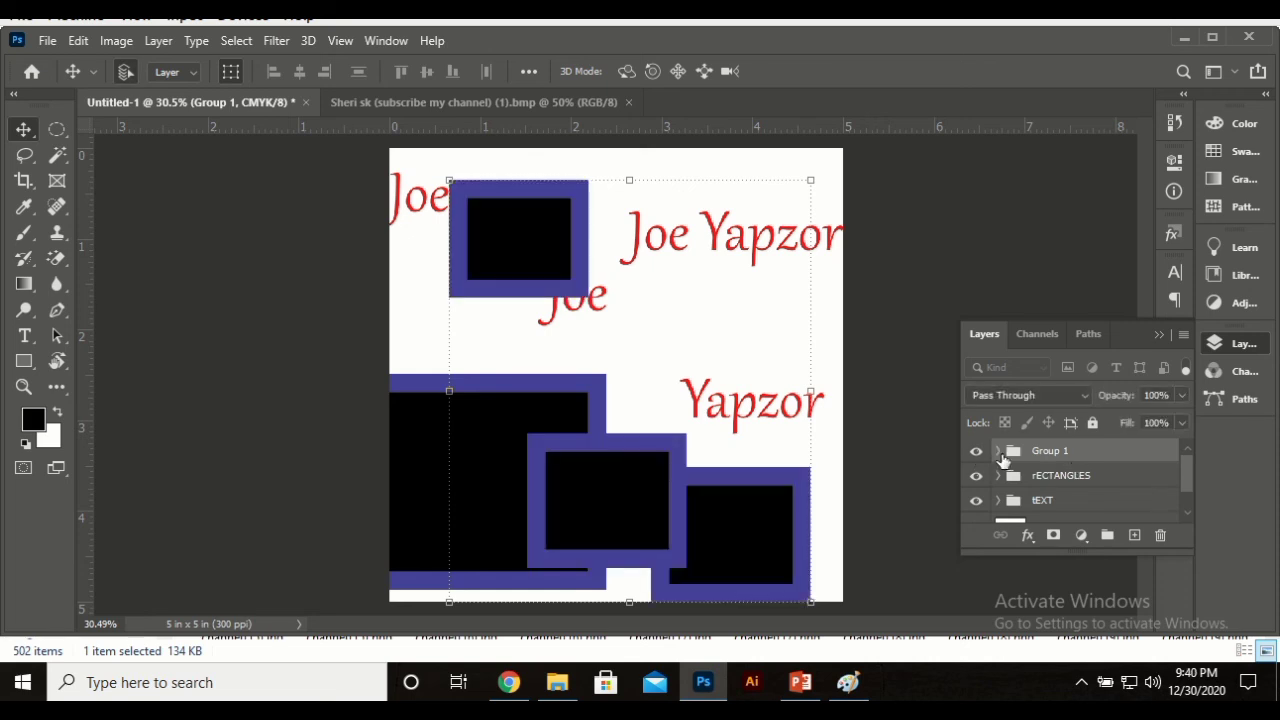
{"action": "left_click", "coordinate": [998, 451]}
{"action": "left_click", "coordinate": [998, 451]}
{"action": "key", "text": "ctrl+z"}
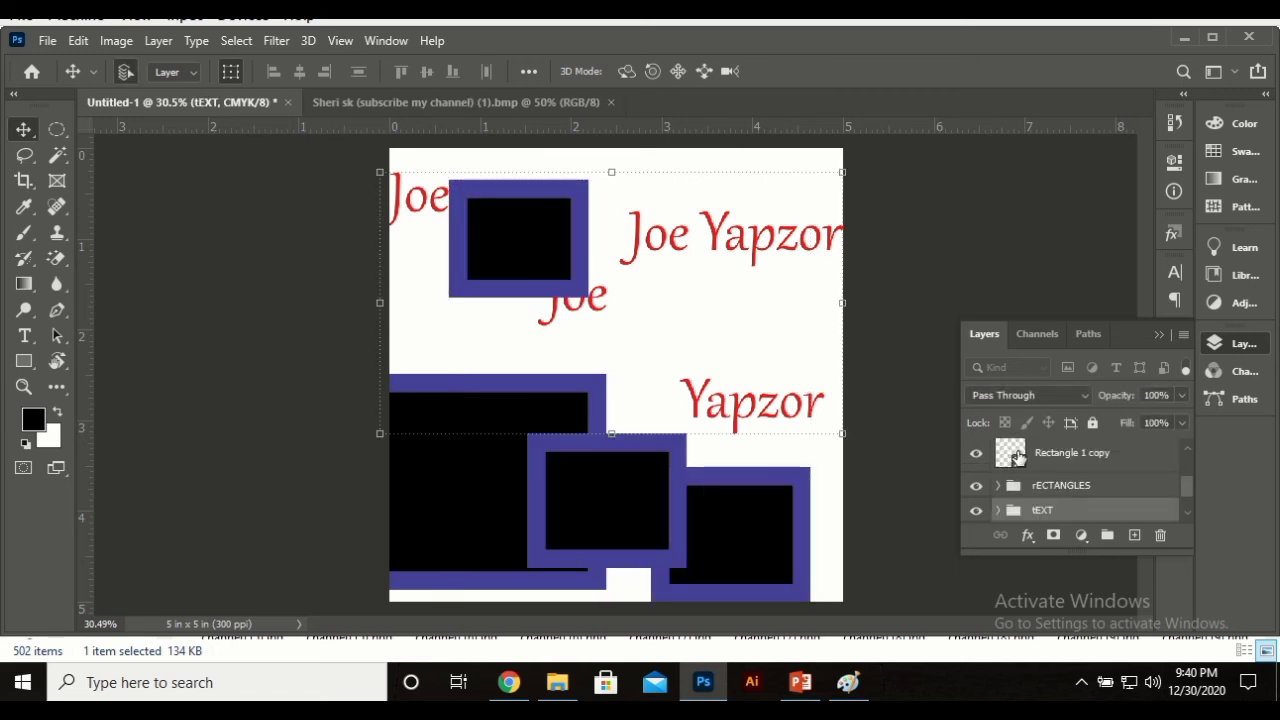
Step: Reselect the three rectangle copies and drag them into the rECTANGLES group
{"action": "scroll", "coordinate": [1055, 474], "scroll_direction": "up", "scroll_amount": 2}
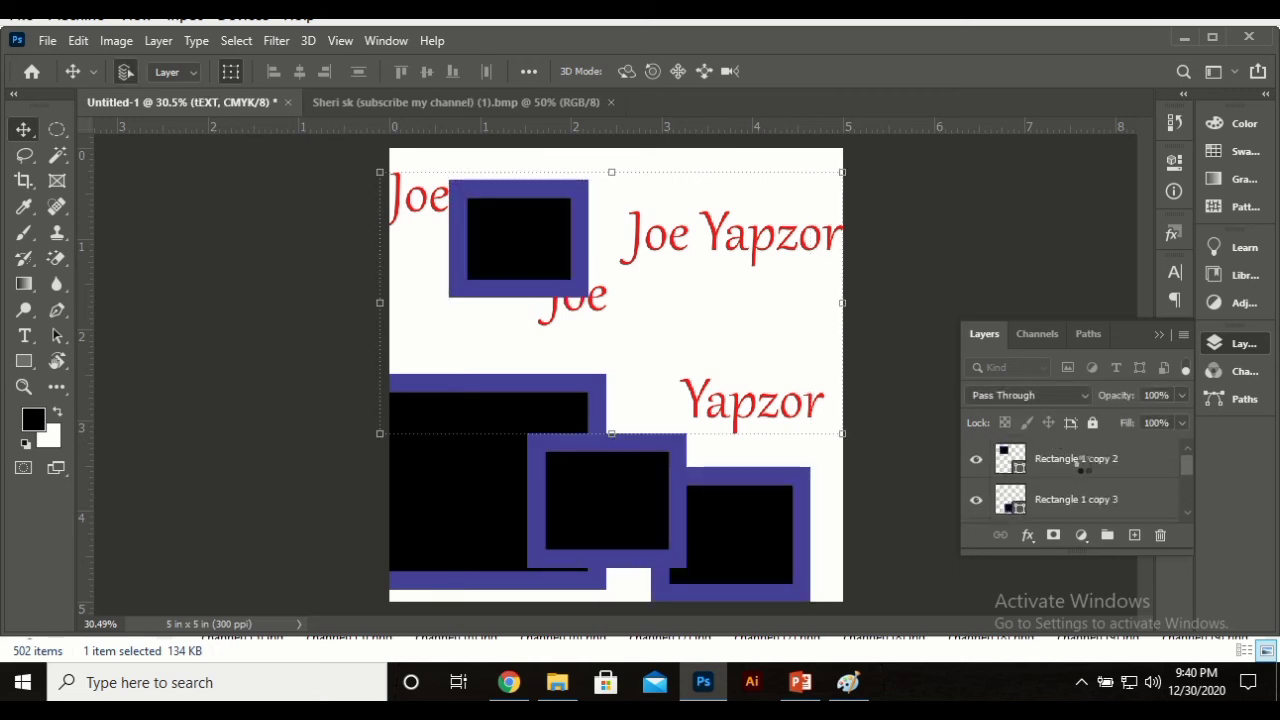
{"action": "left_click", "coordinate": [1085, 462]}
{"action": "scroll", "coordinate": [1084, 470], "scroll_direction": "down", "scroll_amount": 2}
{"action": "scroll", "coordinate": [1084, 472], "scroll_direction": "up", "scroll_amount": 2}
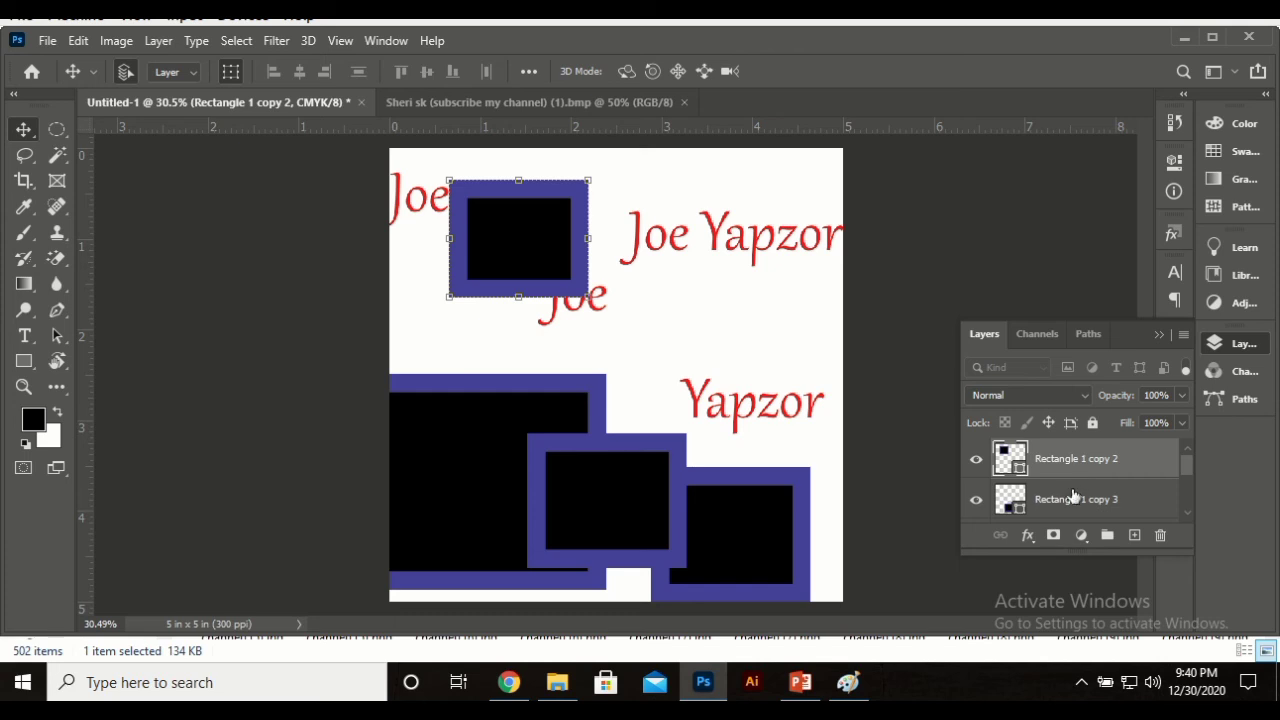
{"action": "left_click", "coordinate": [1070, 500], "text": "shift"}
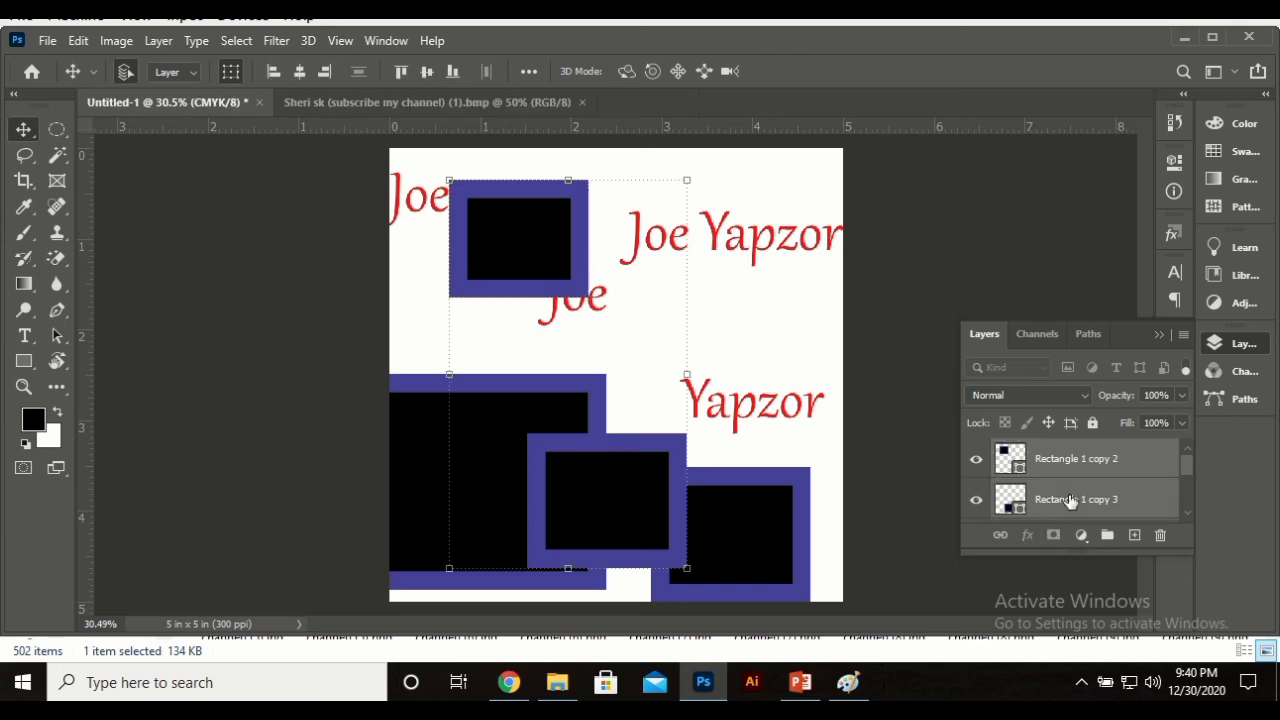
{"action": "scroll", "coordinate": [1070, 500], "scroll_direction": "down", "scroll_amount": 1}
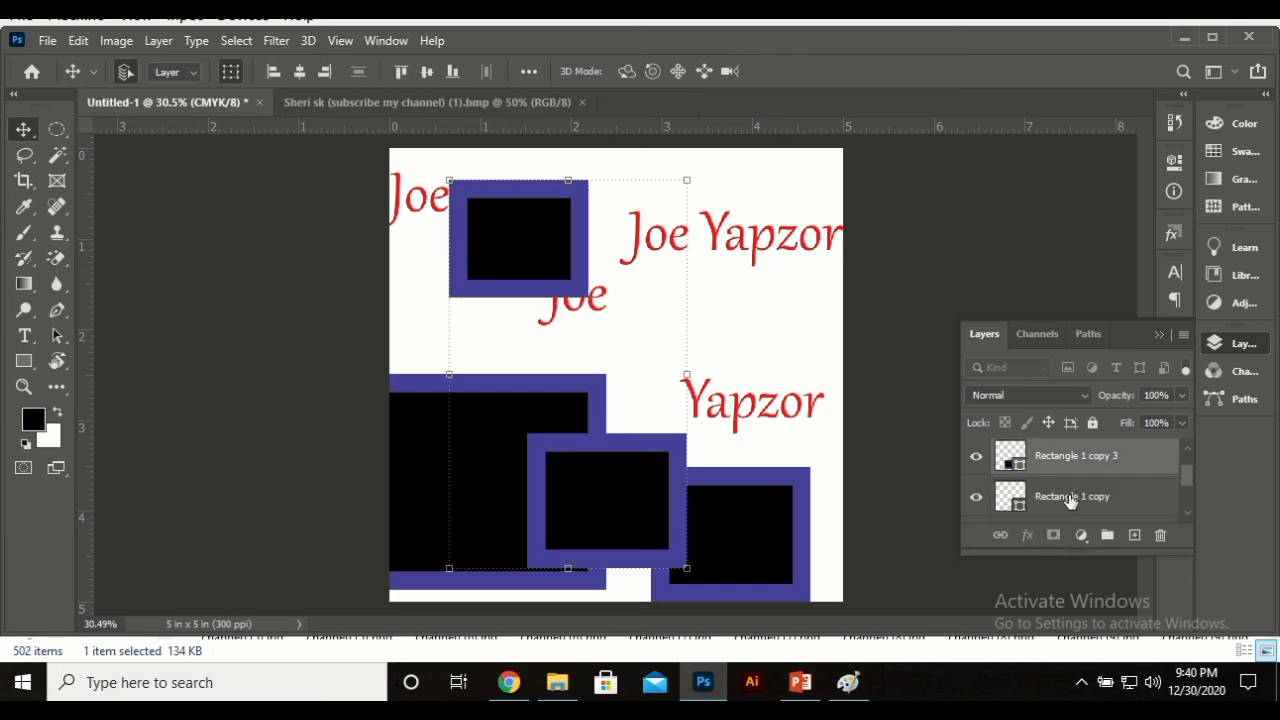
{"action": "left_click", "coordinate": [1070, 500], "text": "shift"}
{"action": "scroll", "coordinate": [1070, 495], "scroll_direction": "down", "scroll_amount": 2}
{"action": "scroll", "coordinate": [1072, 475], "scroll_direction": "up", "scroll_amount": 1}
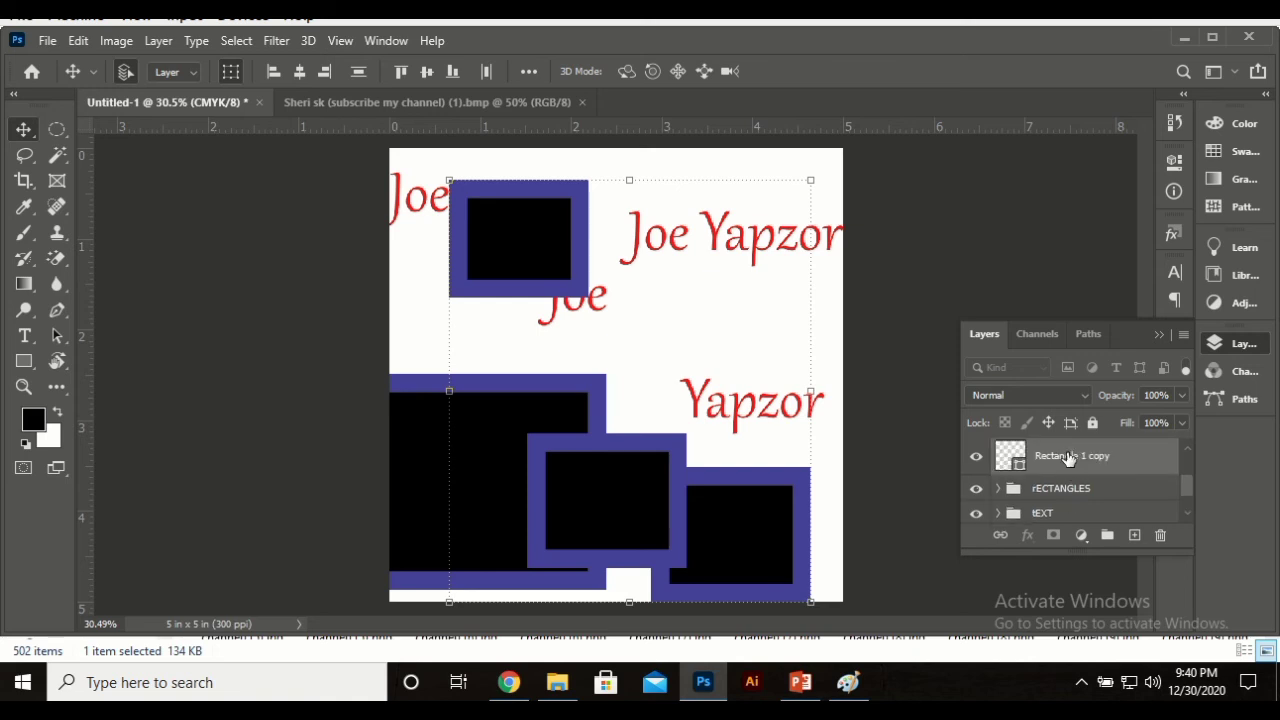
{"action": "left_click_drag", "start_coordinate": [1068, 462], "coordinate": [1066, 490]}
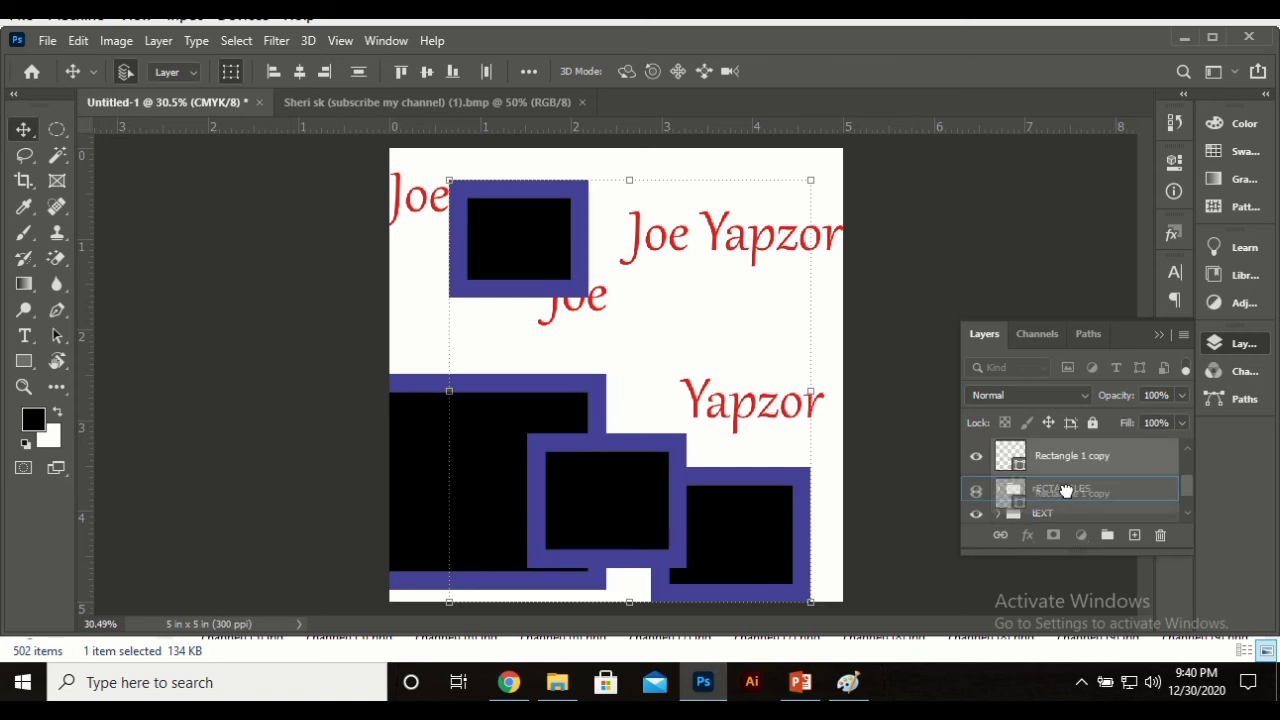
{"action": "left_click_drag", "start_coordinate": [1066, 490], "coordinate": [1068, 492]}
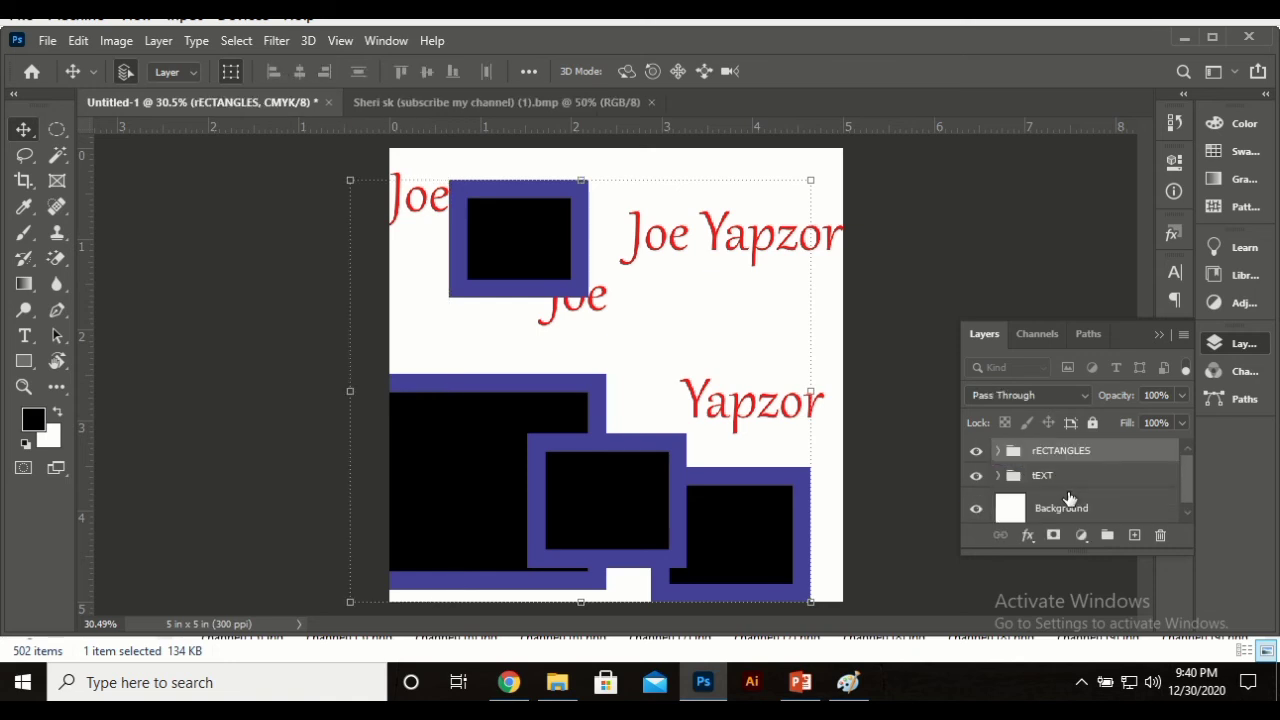
{"action": "left_click", "coordinate": [975, 451]}
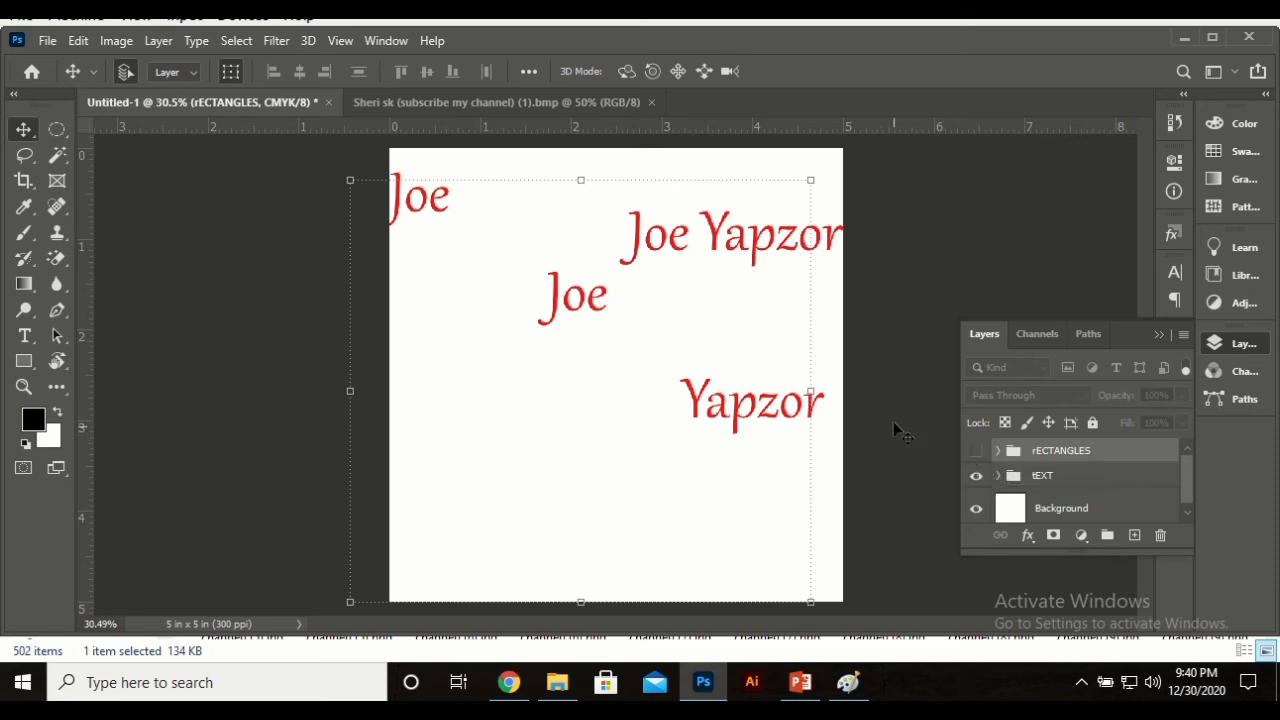
{"action": "left_click", "coordinate": [1084, 222]}
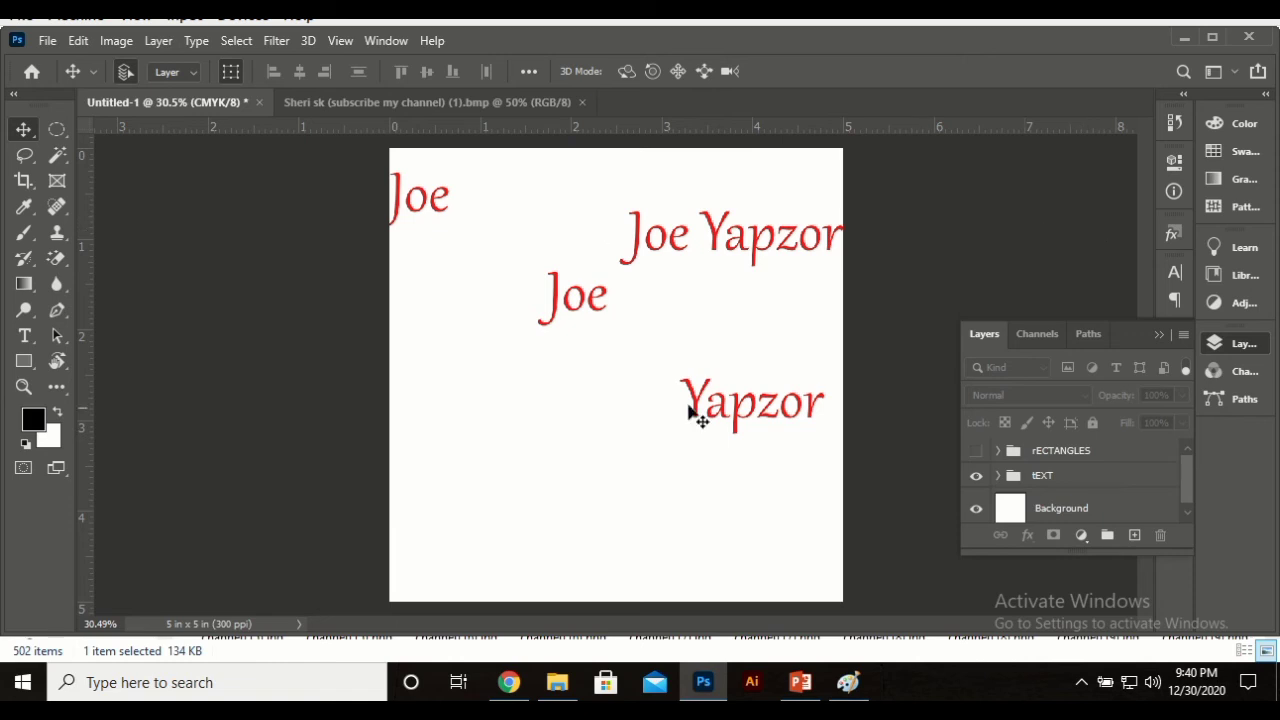
{"action": "left_click", "coordinate": [977, 451]}
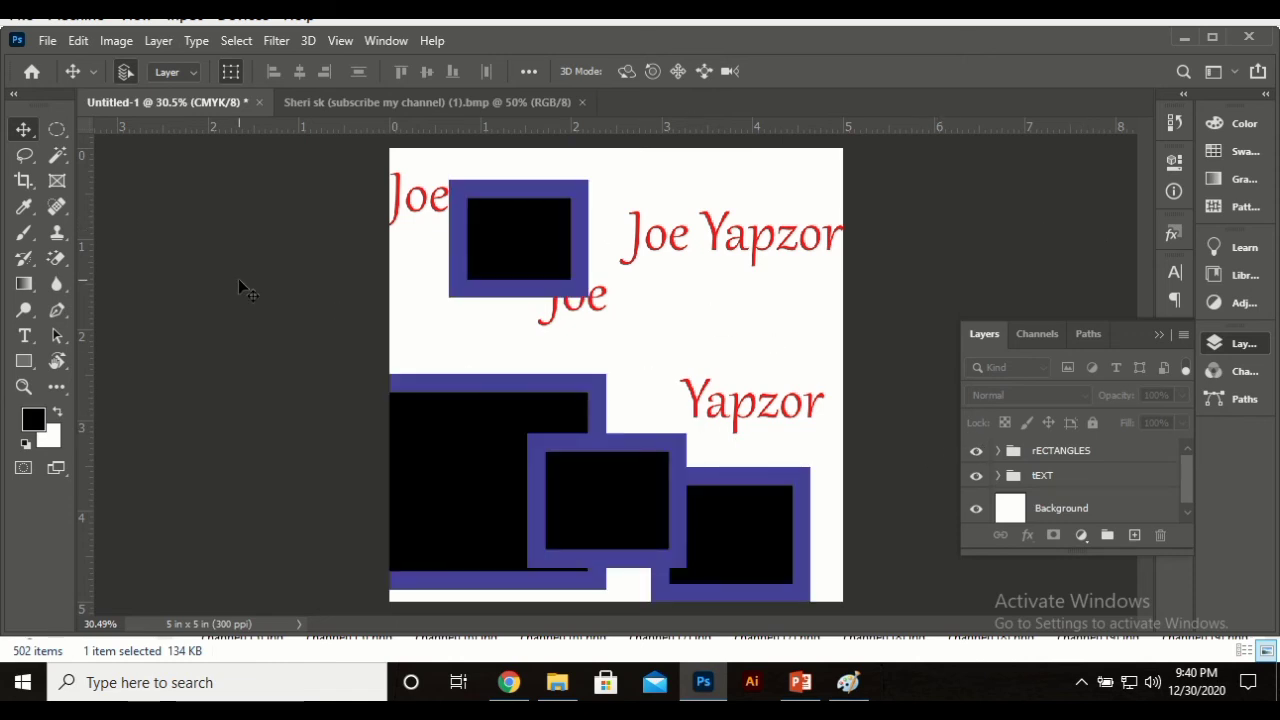
{"action": "left_click", "coordinate": [977, 476]}
Step: Set the Move tool's Auto-Select to Group
{"action": "left_click", "coordinate": [178, 71]}
{"action": "left_click", "coordinate": [174, 91]}
{"action": "left_click", "coordinate": [175, 73]}
{"action": "left_click", "coordinate": [172, 103]}
{"action": "left_click", "coordinate": [179, 73]}
{"action": "left_click", "coordinate": [178, 89]}
Step: Scale the rectangles group down twice, to about 59% then smaller, and move it lower left
{"action": "left_click", "coordinate": [517, 489]}
{"action": "left_click_drag", "start_coordinate": [517, 490], "coordinate": [601, 294]}
{"action": "left_click_drag", "start_coordinate": [428, 437], "coordinate": [457, 620]}
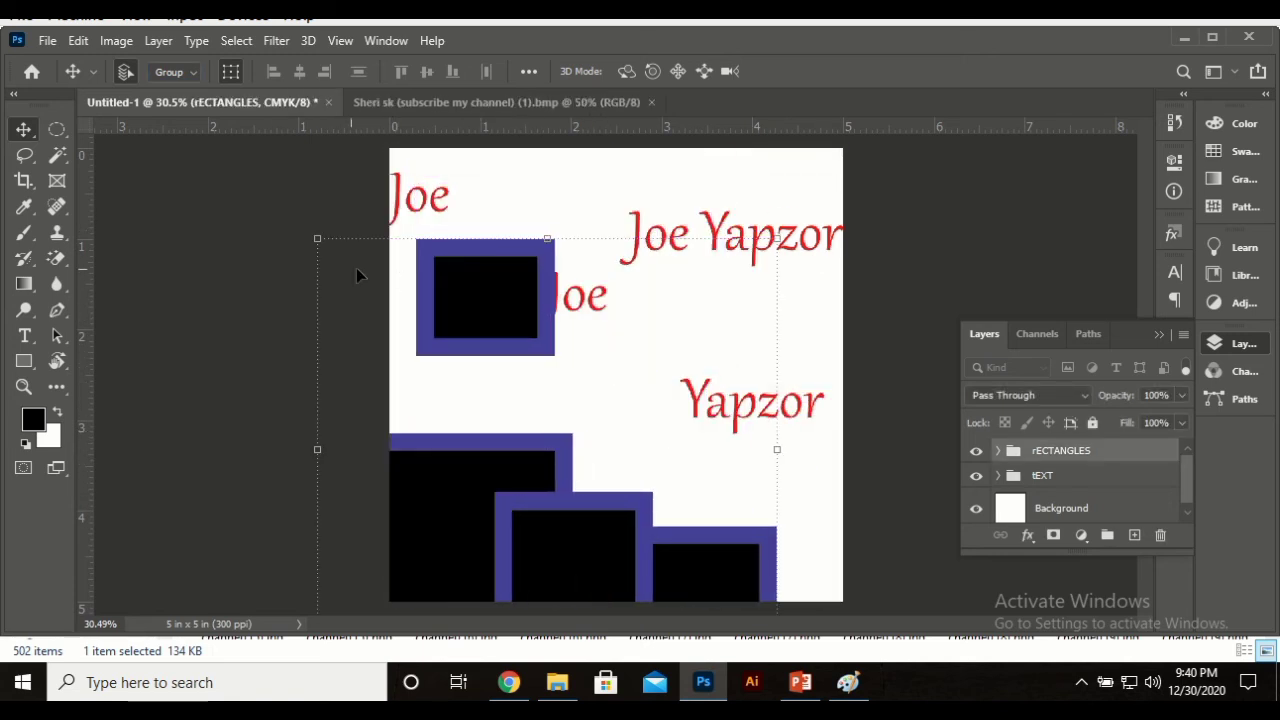
{"action": "left_click_drag", "start_coordinate": [314, 238], "coordinate": [518, 390]}
{"action": "left_click_drag", "start_coordinate": [587, 489], "coordinate": [515, 306]}
{"action": "key", "text": "Return"}
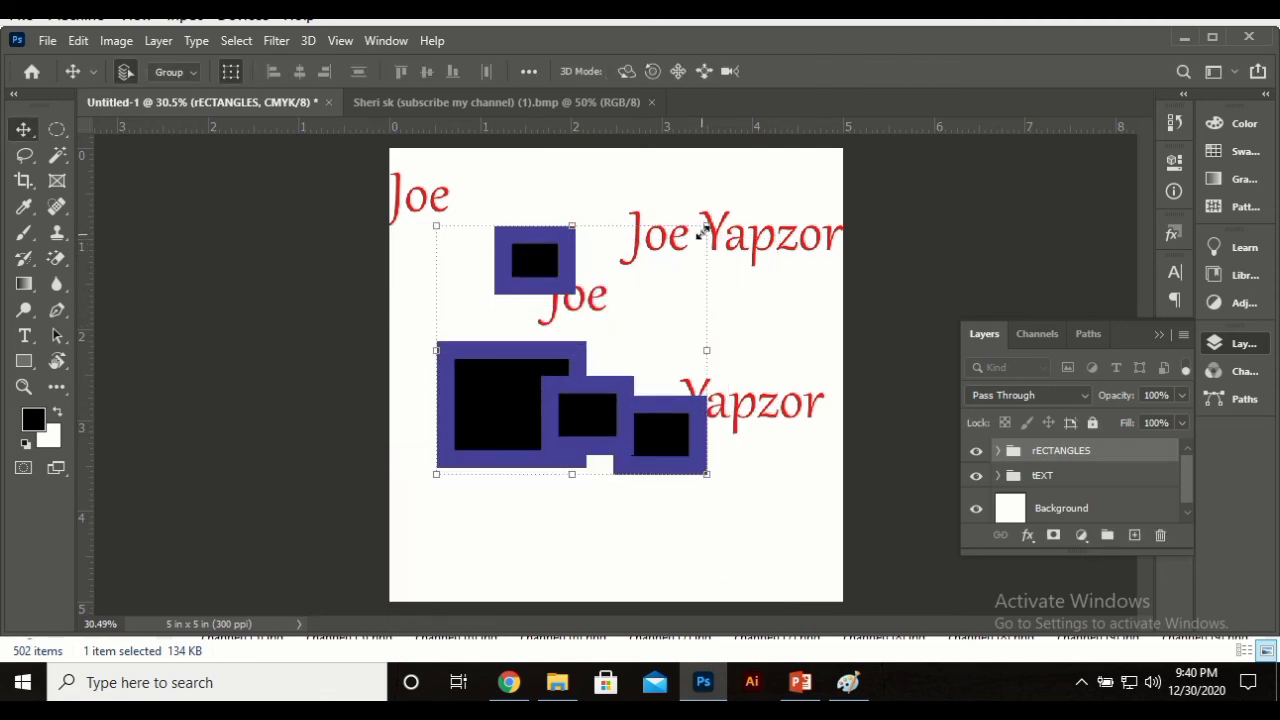
{"action": "left_click_drag", "start_coordinate": [703, 232], "coordinate": [592, 334]}
{"action": "key", "text": "Return"}
{"action": "left_click_drag", "start_coordinate": [514, 429], "coordinate": [507, 505]}
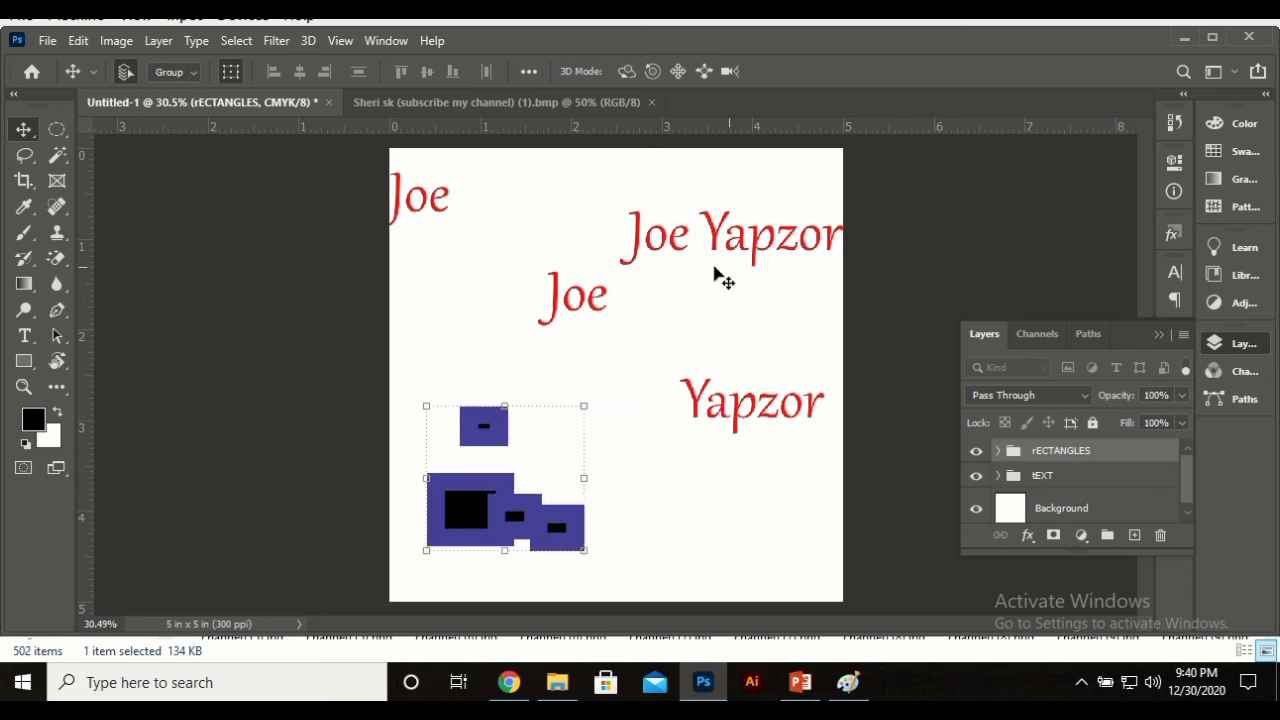
{"action": "left_click", "coordinate": [768, 250]}
{"action": "left_click", "coordinate": [827, 180]}
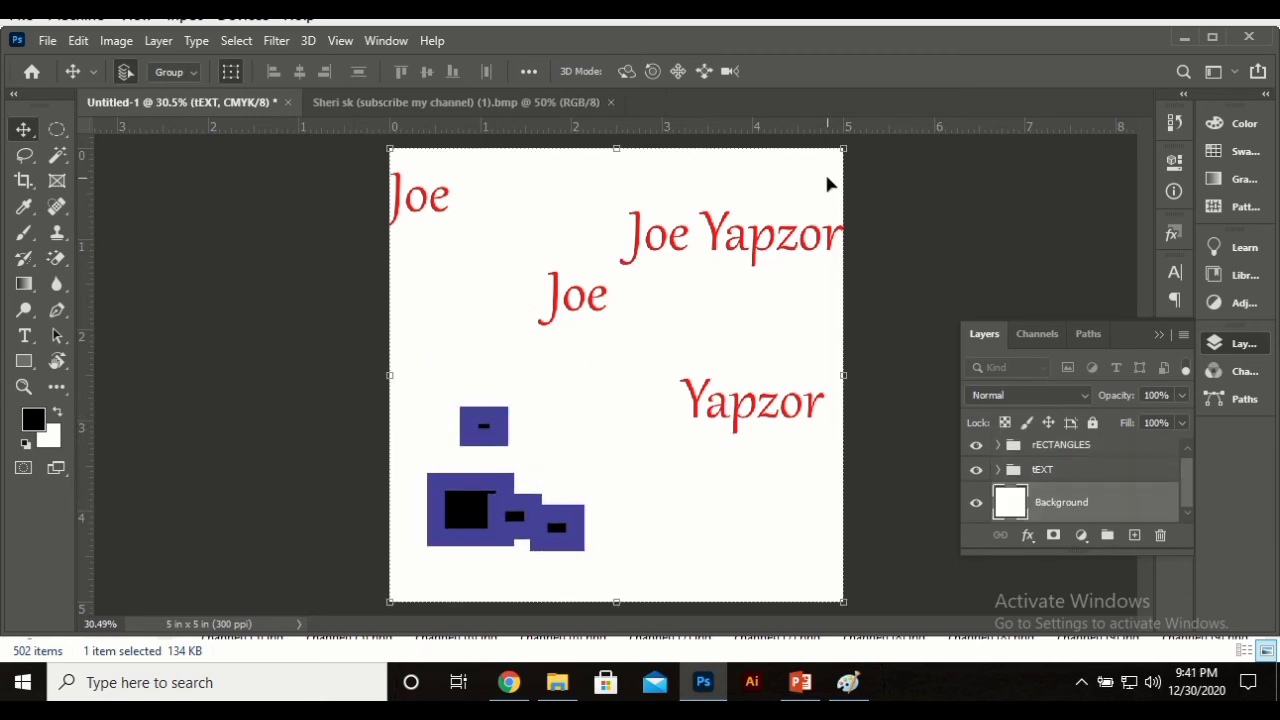
Step: Scale the tEXT group down to 70.84%
{"action": "left_click", "coordinate": [797, 250]}
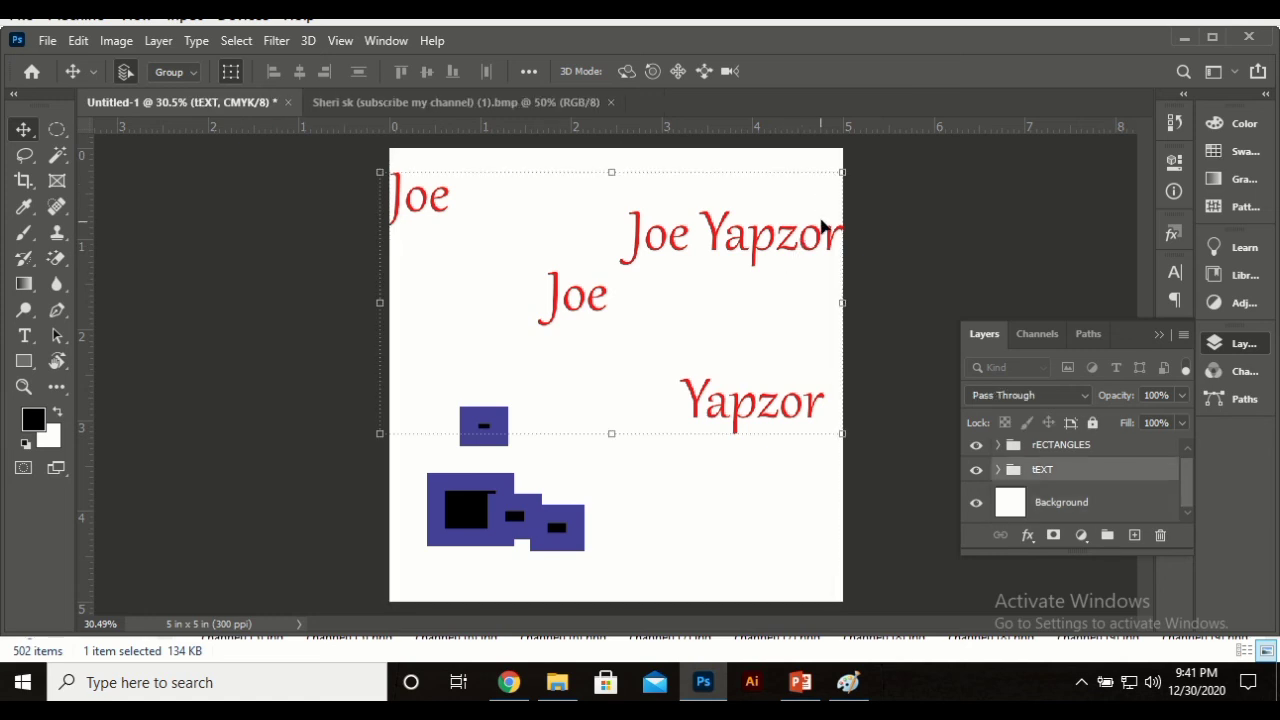
{"action": "left_click_drag", "start_coordinate": [845, 178], "coordinate": [708, 245]}
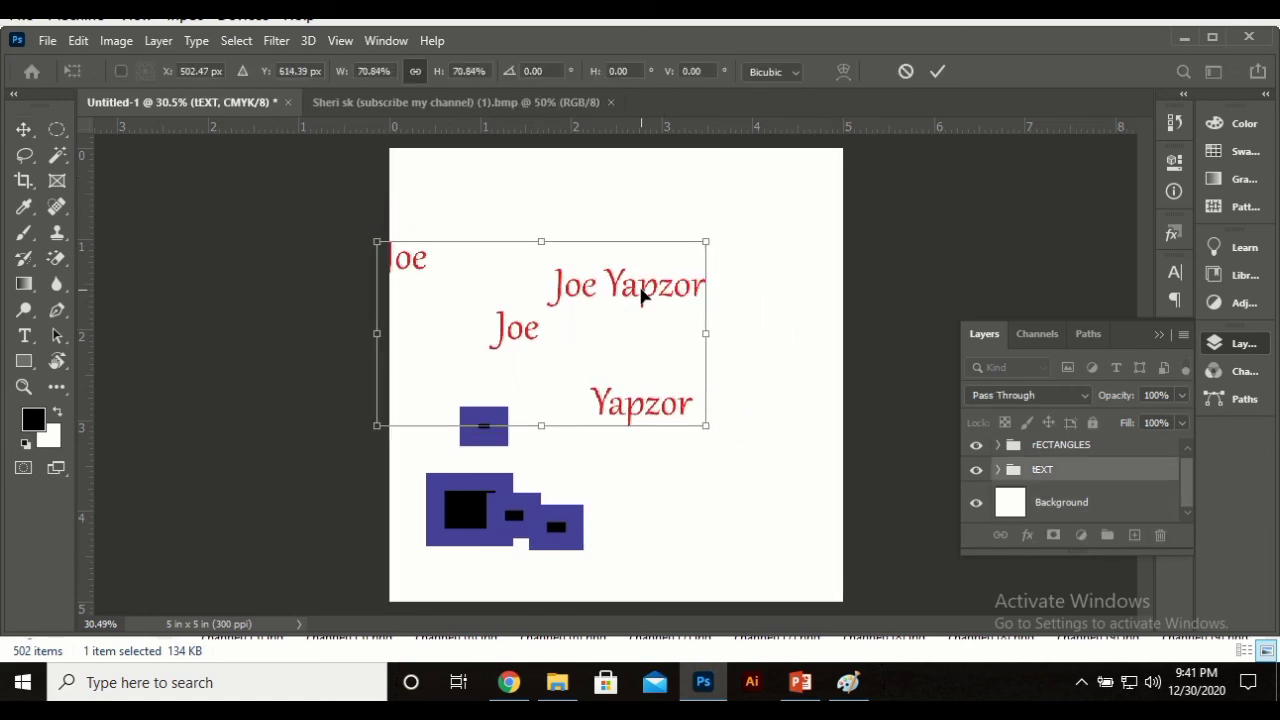
{"action": "key", "text": "Return"}
Step: Switch Auto-Select to Layer and move the Yapzor text up toward Joe
{"action": "left_click", "coordinate": [185, 78]}
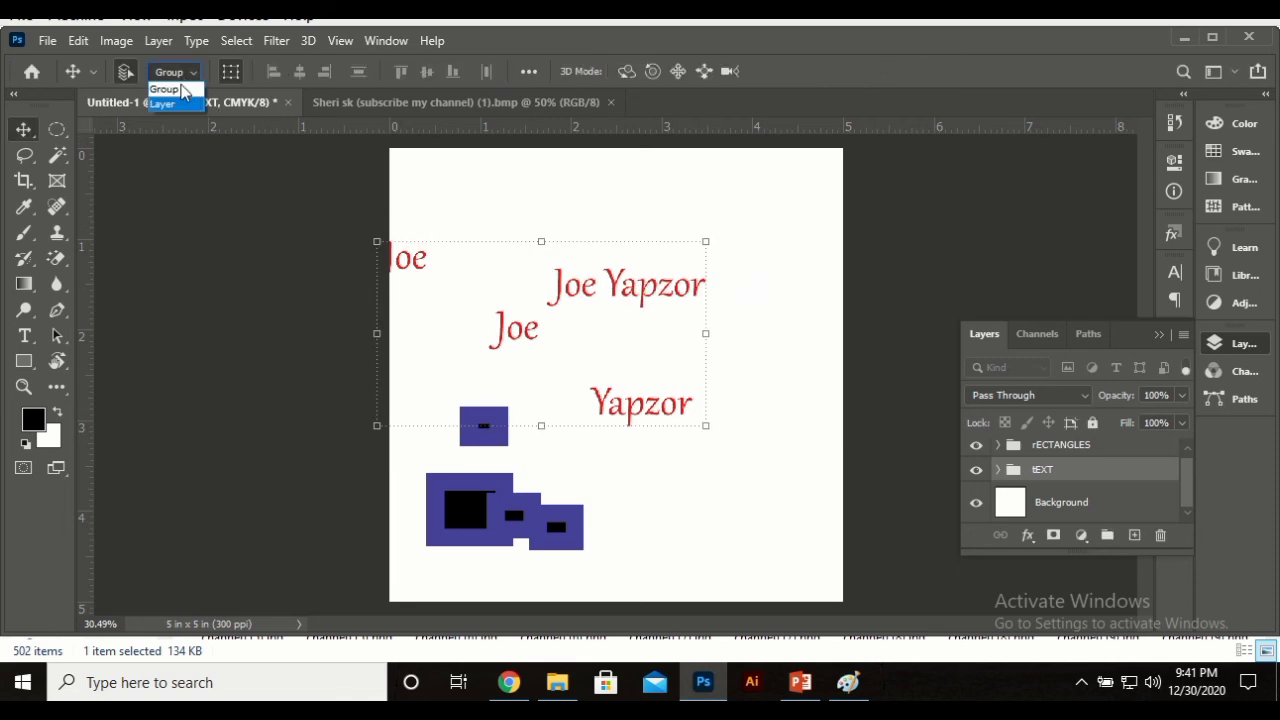
{"action": "left_click", "coordinate": [172, 96]}
{"action": "left_click", "coordinate": [232, 305]}
{"action": "left_click_drag", "start_coordinate": [656, 430], "coordinate": [623, 403]}
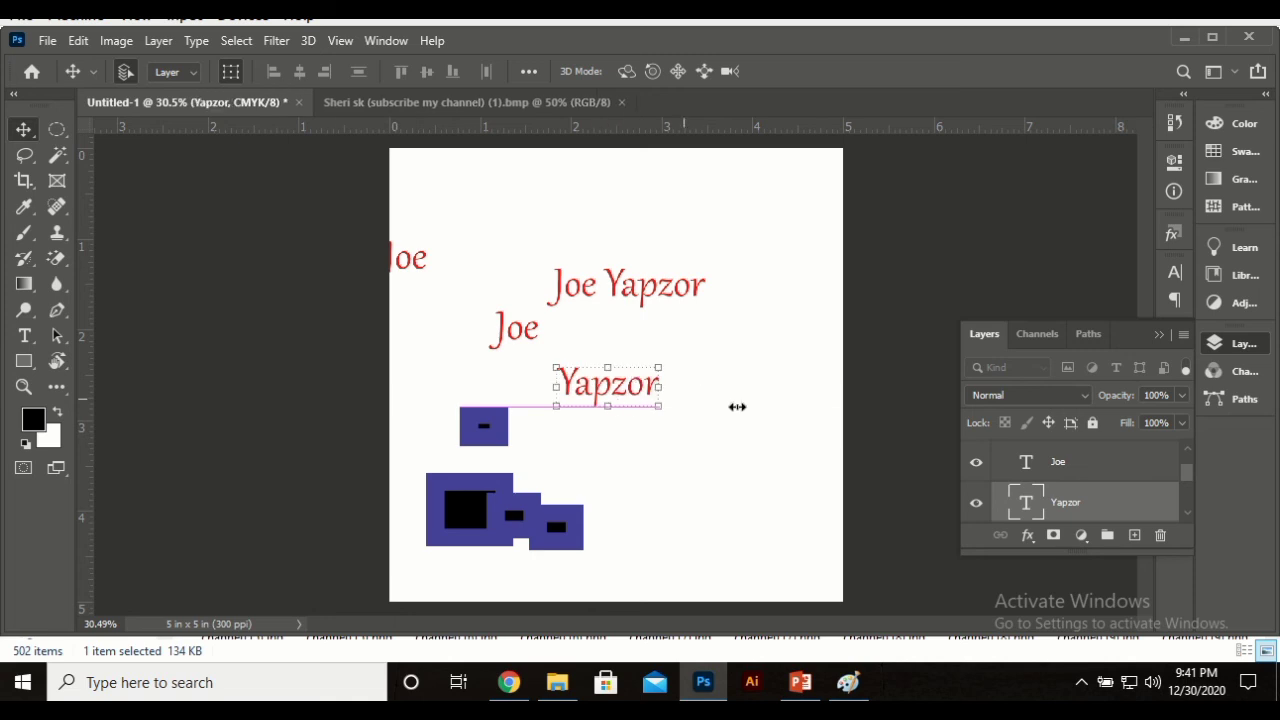
{"action": "left_click", "coordinate": [997, 229]}
{"action": "scroll", "coordinate": [1119, 475], "scroll_direction": "up", "scroll_amount": 2}
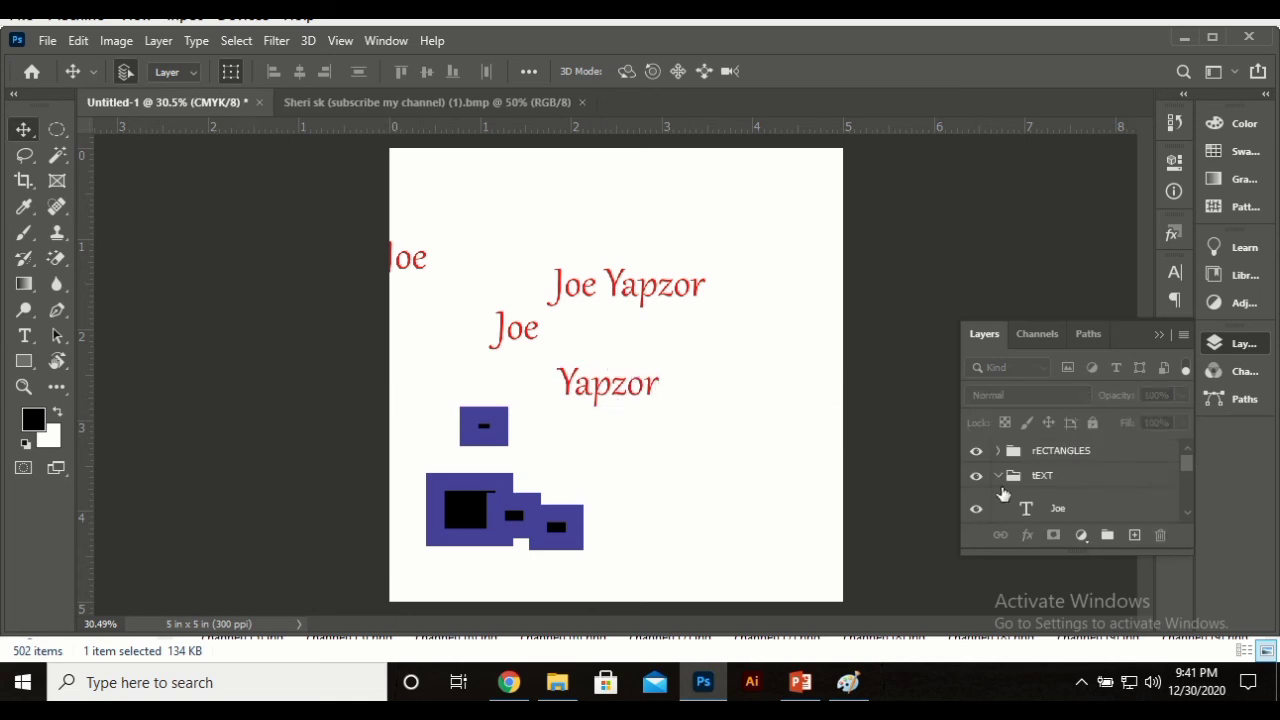
{"action": "left_click", "coordinate": [996, 478]}
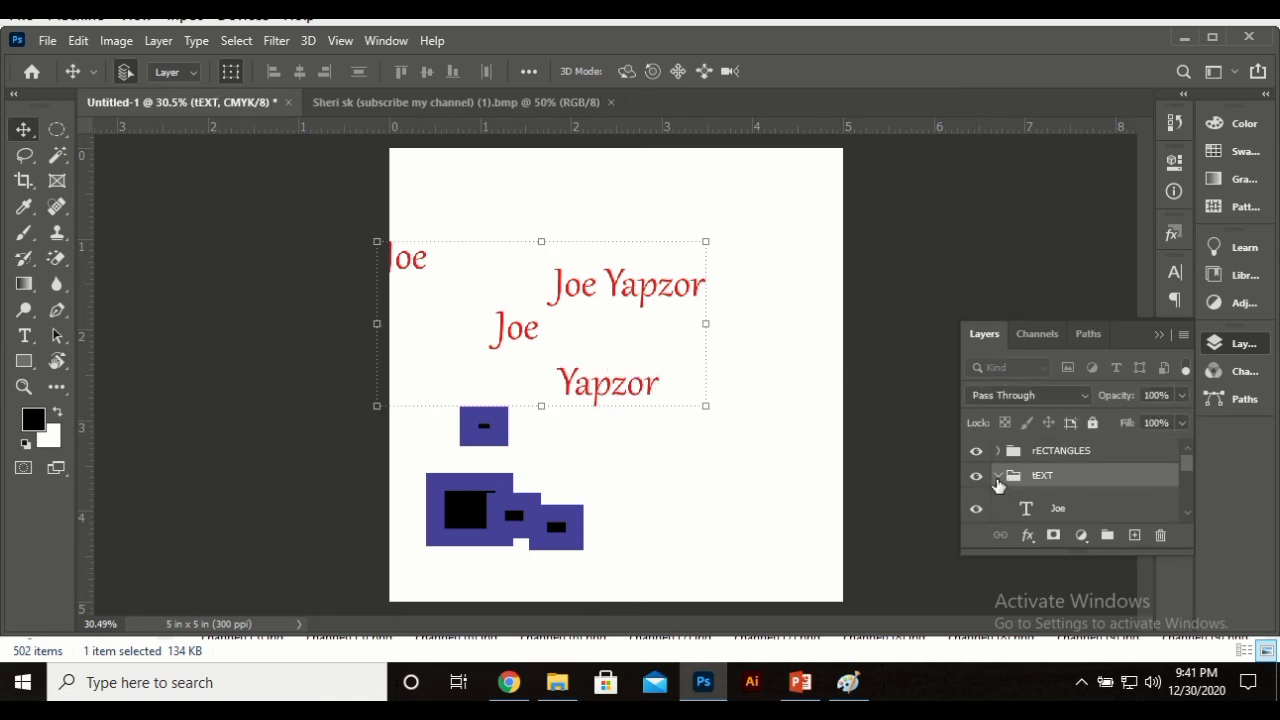
{"action": "left_click", "coordinate": [997, 482]}
{"action": "right_click", "coordinate": [1073, 486]}
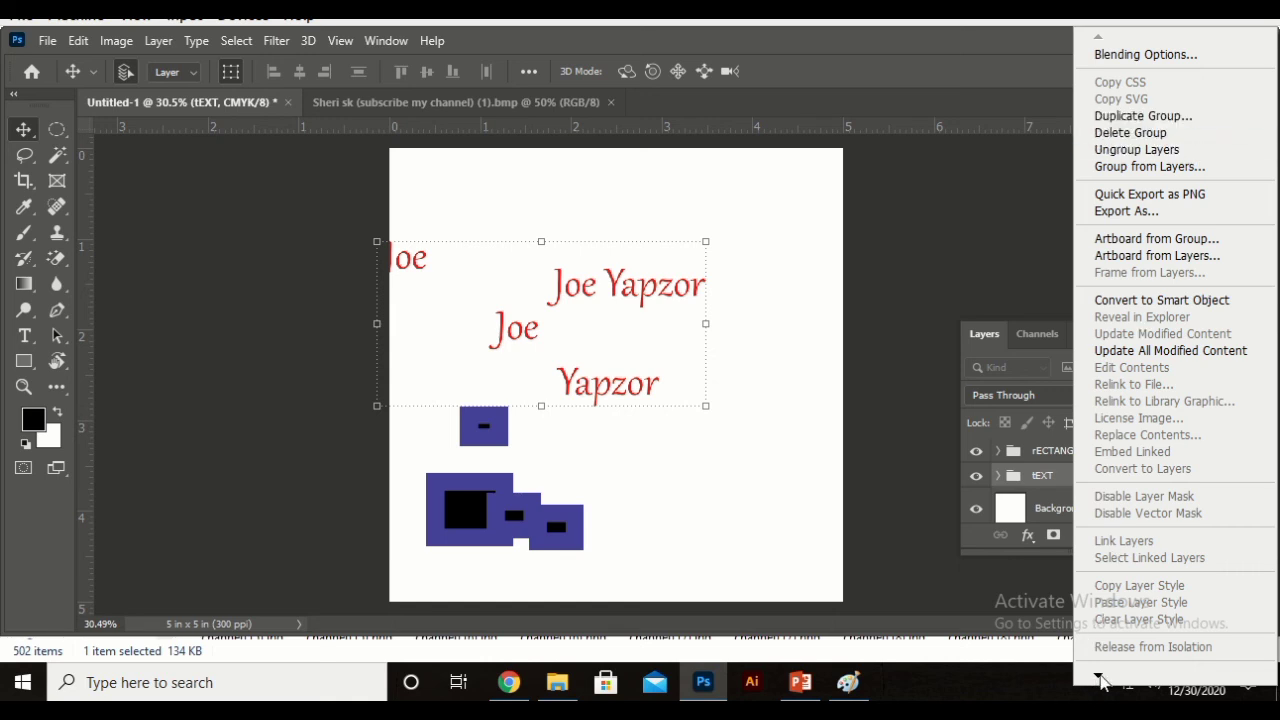
{"action": "mouse_move", "coordinate": [1100, 680]}
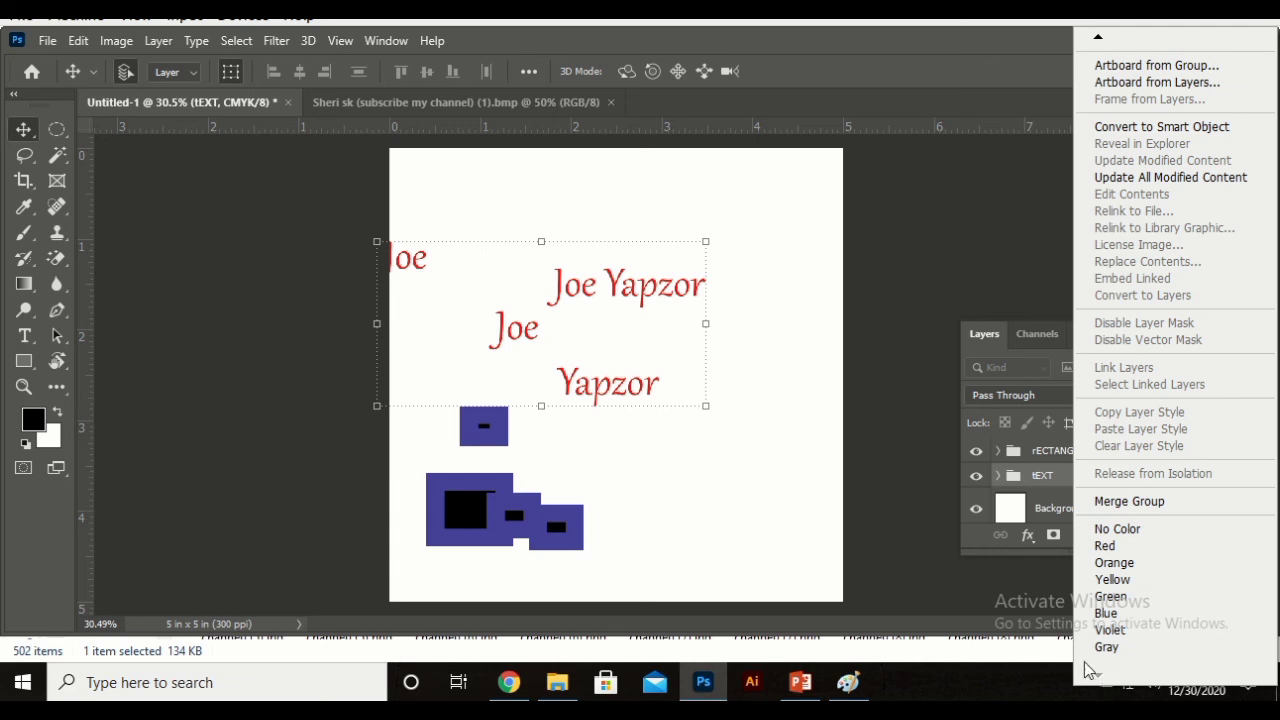
{"action": "left_click", "coordinate": [1047, 472]}
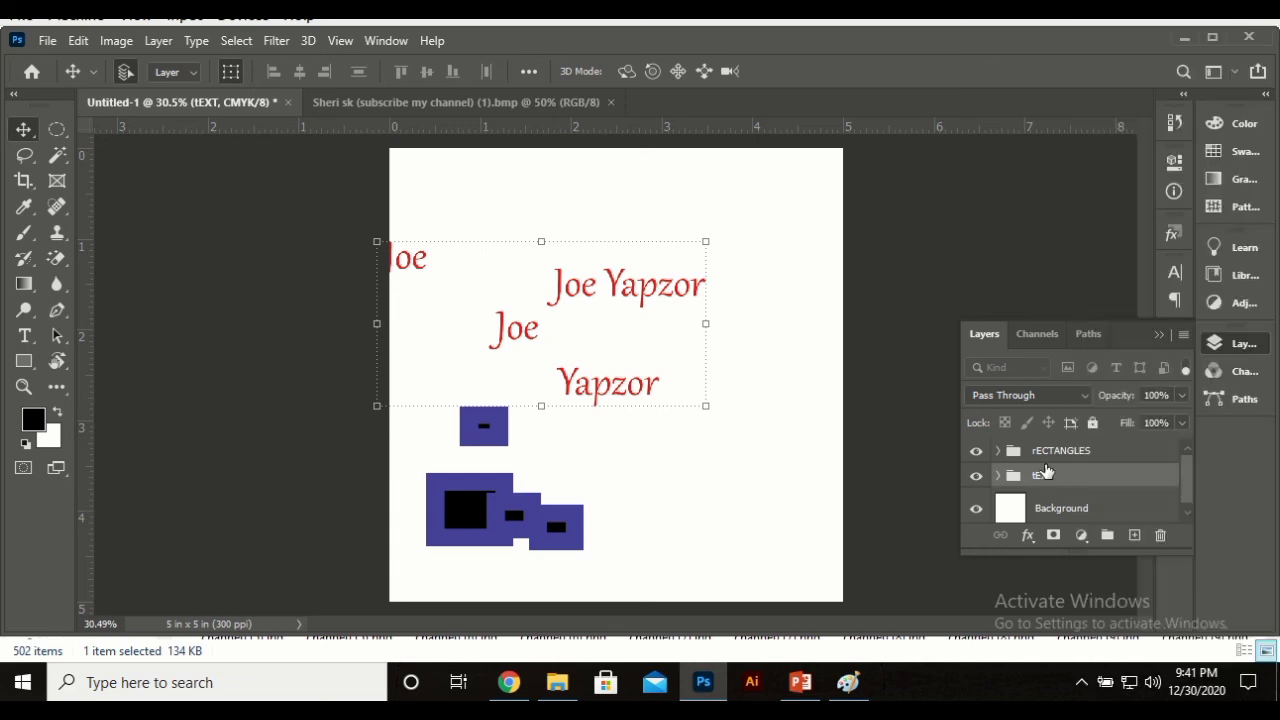
{"action": "left_click_drag", "start_coordinate": [663, 318], "coordinate": [707, 290]}
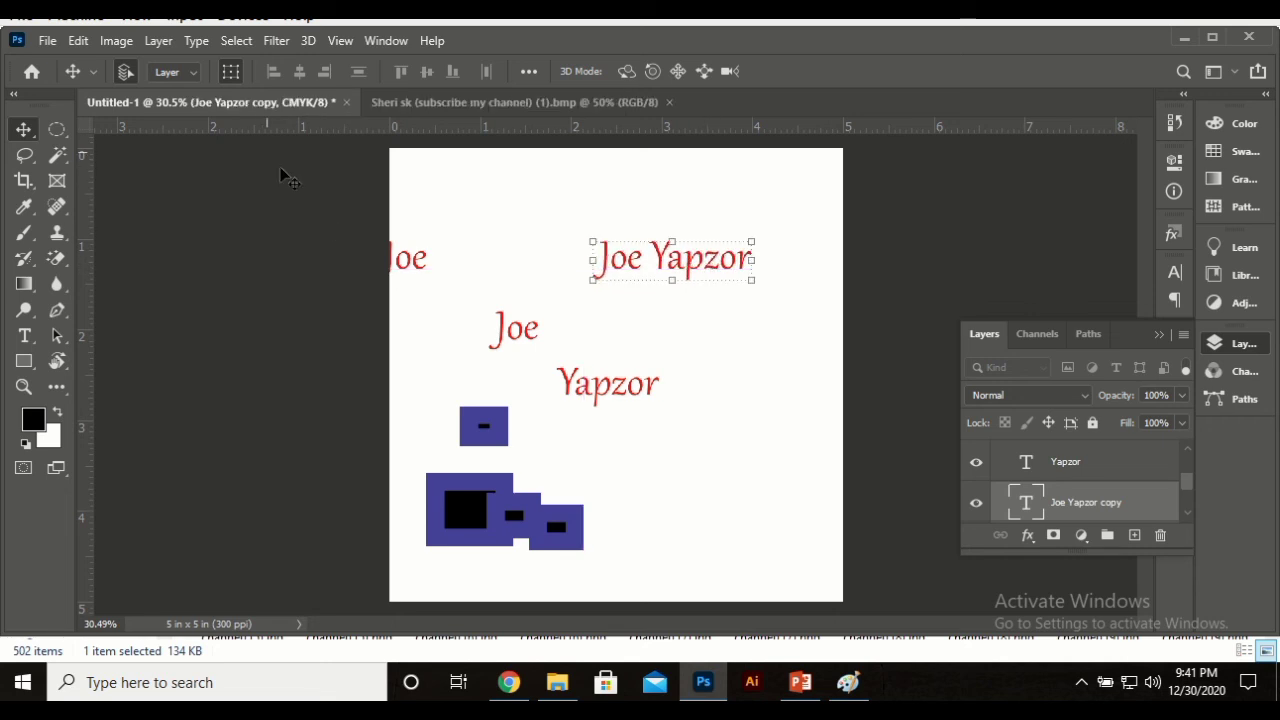
Step: Set Auto-Select back to Group, shift the whole tEXT group up-right, and collapse it
{"action": "left_click", "coordinate": [174, 74]}
{"action": "left_click", "coordinate": [172, 92]}
{"action": "left_click_drag", "start_coordinate": [652, 406], "coordinate": [677, 377]}
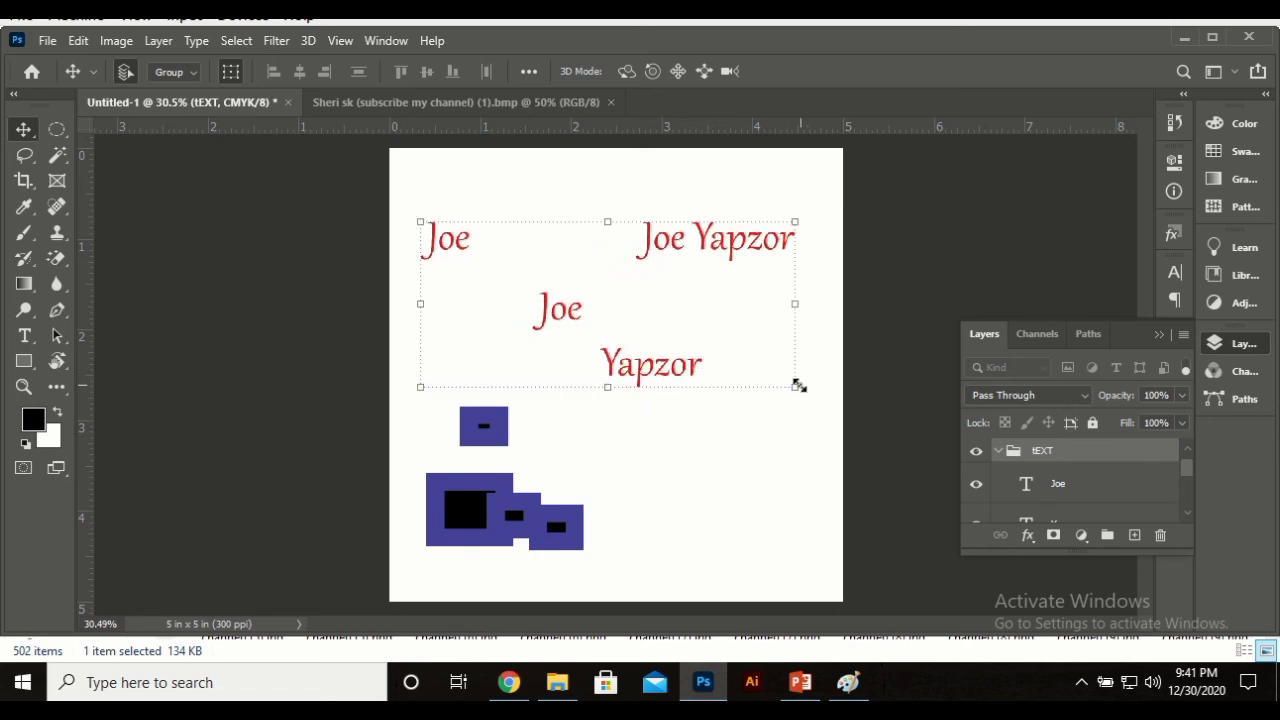
{"action": "left_click", "coordinate": [998, 451]}
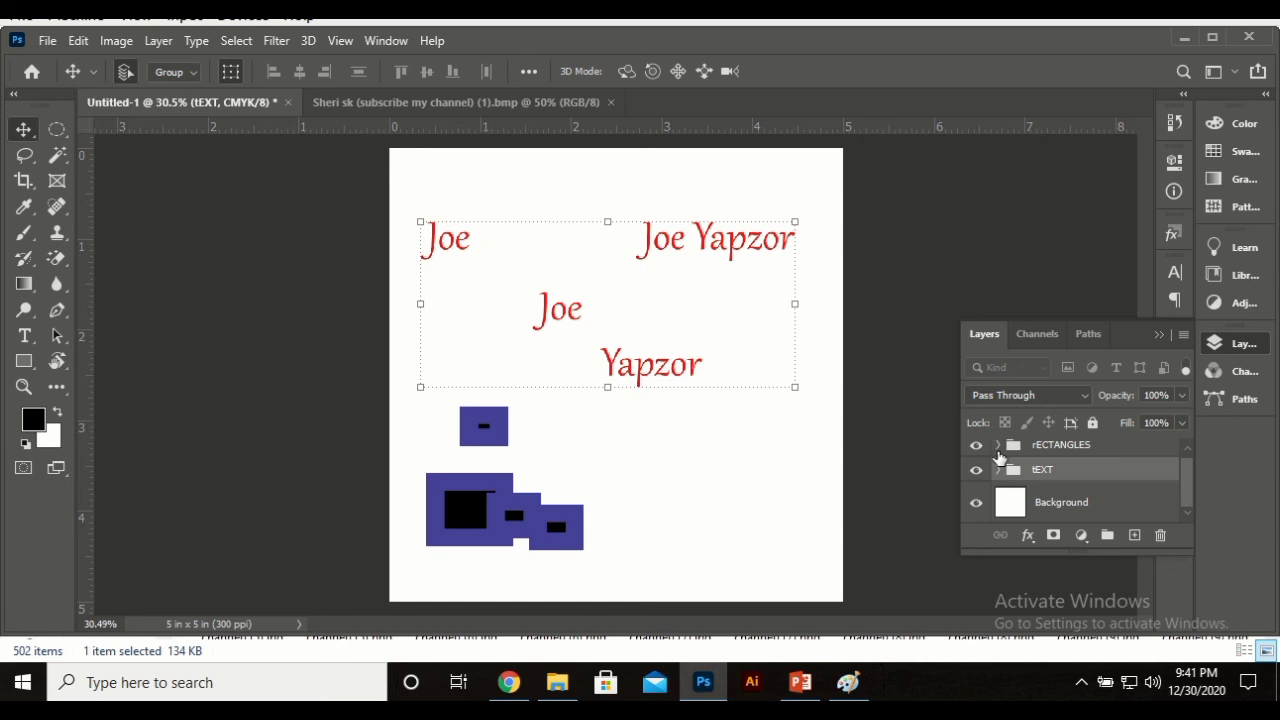
{"action": "scroll", "coordinate": [1080, 519], "scroll_direction": "up", "scroll_amount": 1}
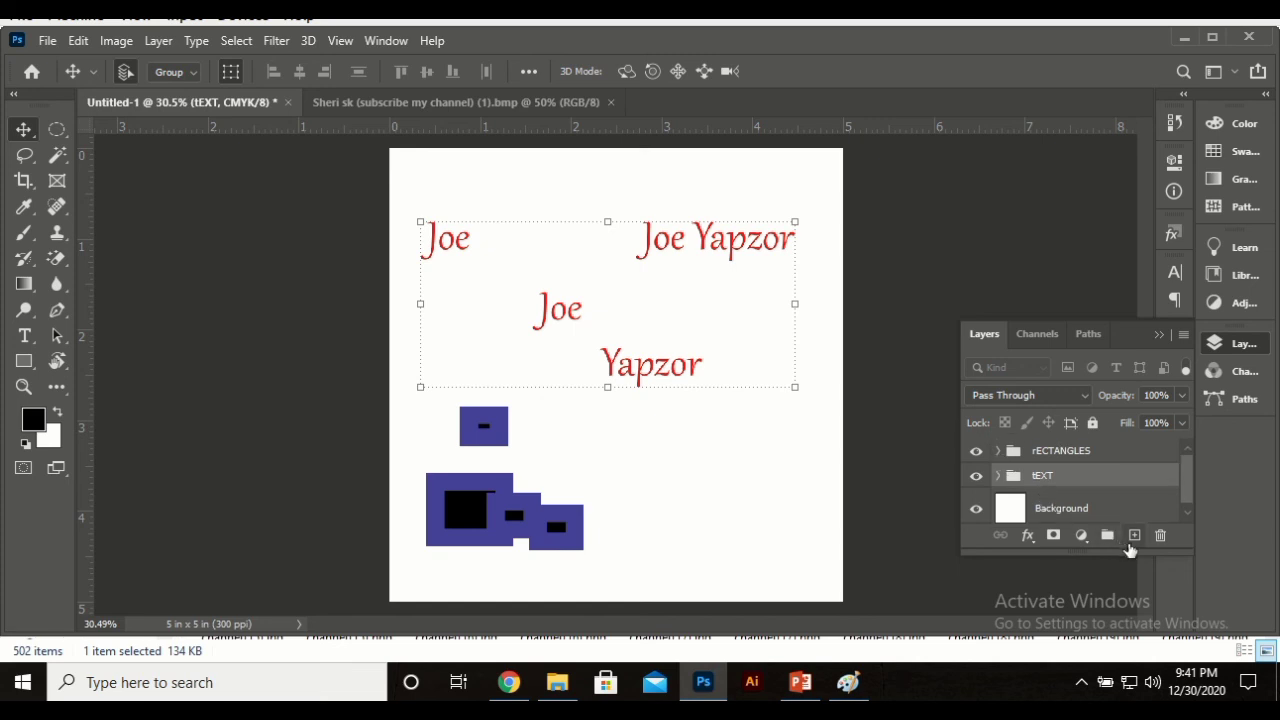
Step: Add a new layer and paint a thick black looping scribble with a 72 px brush
{"action": "left_click", "coordinate": [1134, 537]}
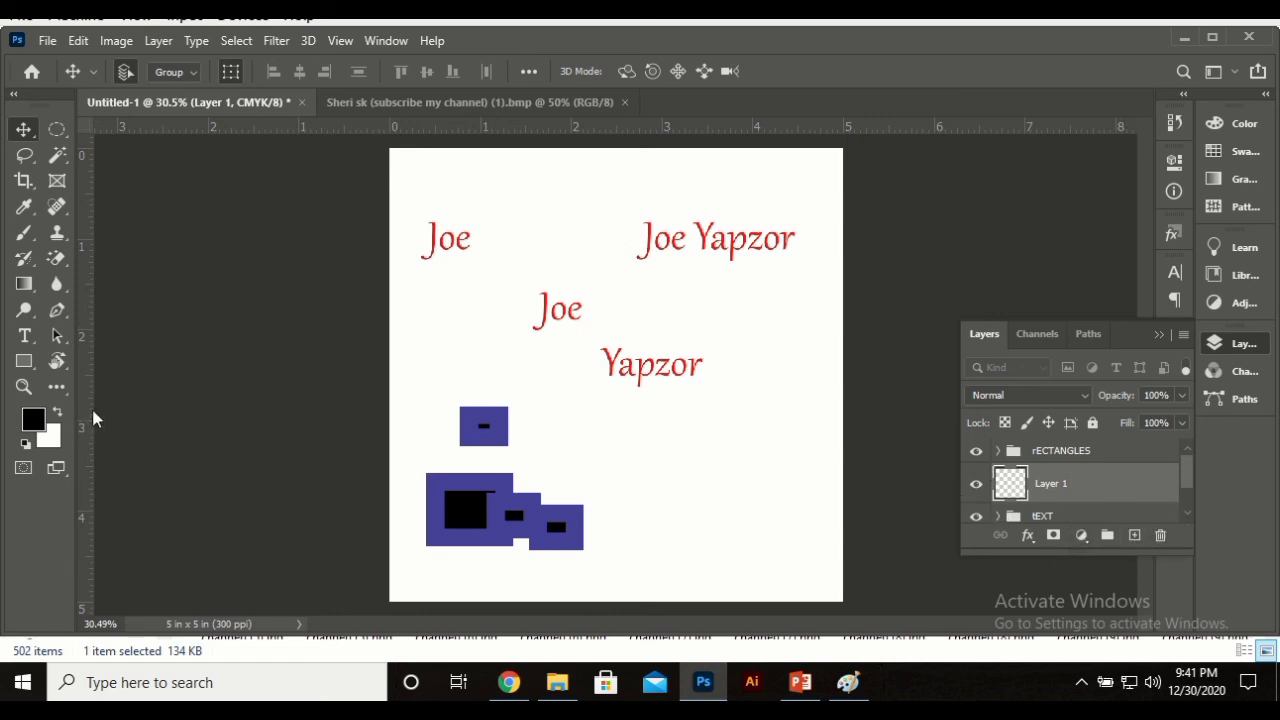
{"action": "key", "text": "b"}
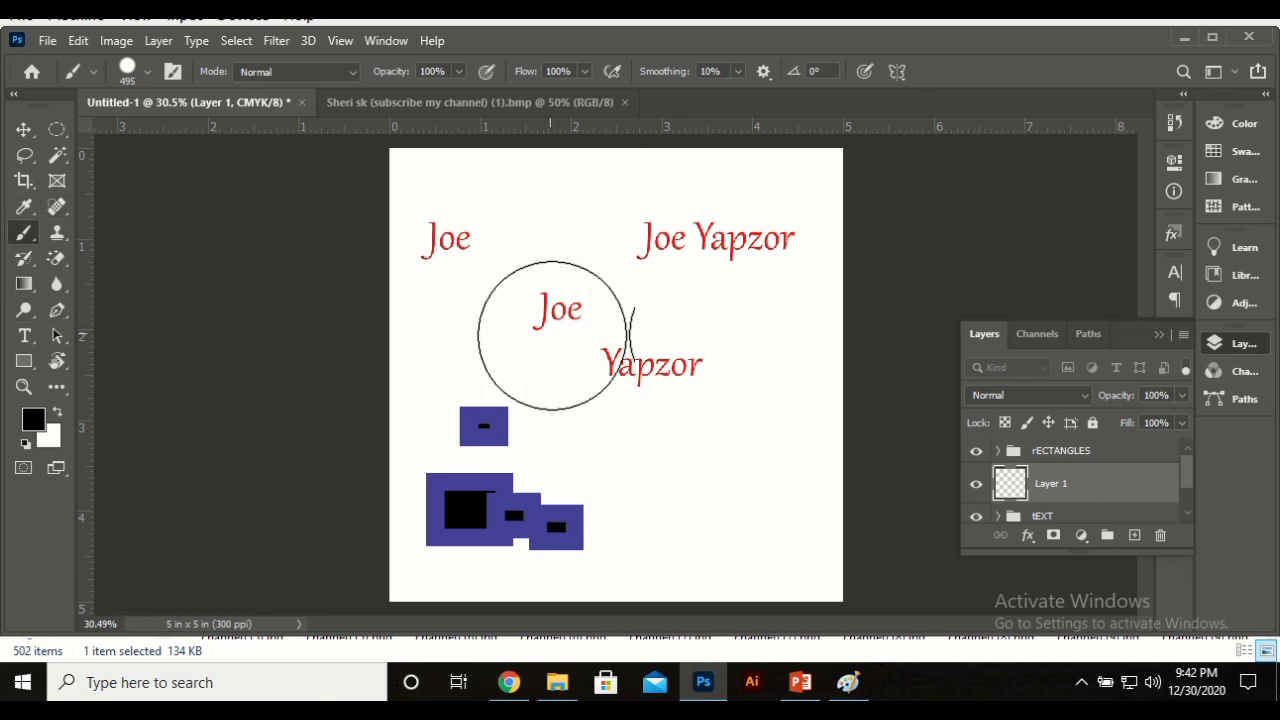
{"action": "mouse_move", "coordinate": [657, 402]}
{"action": "left_mouse_down"}
{"action": "mouse_move", "coordinate": [510, 362]}
{"action": "mouse_move", "coordinate": [536, 247]}
{"action": "mouse_move", "coordinate": [722, 429]}
{"action": "mouse_move", "coordinate": [588, 404]}
{"action": "mouse_move", "coordinate": [667, 321]}
{"action": "left_mouse_up"}
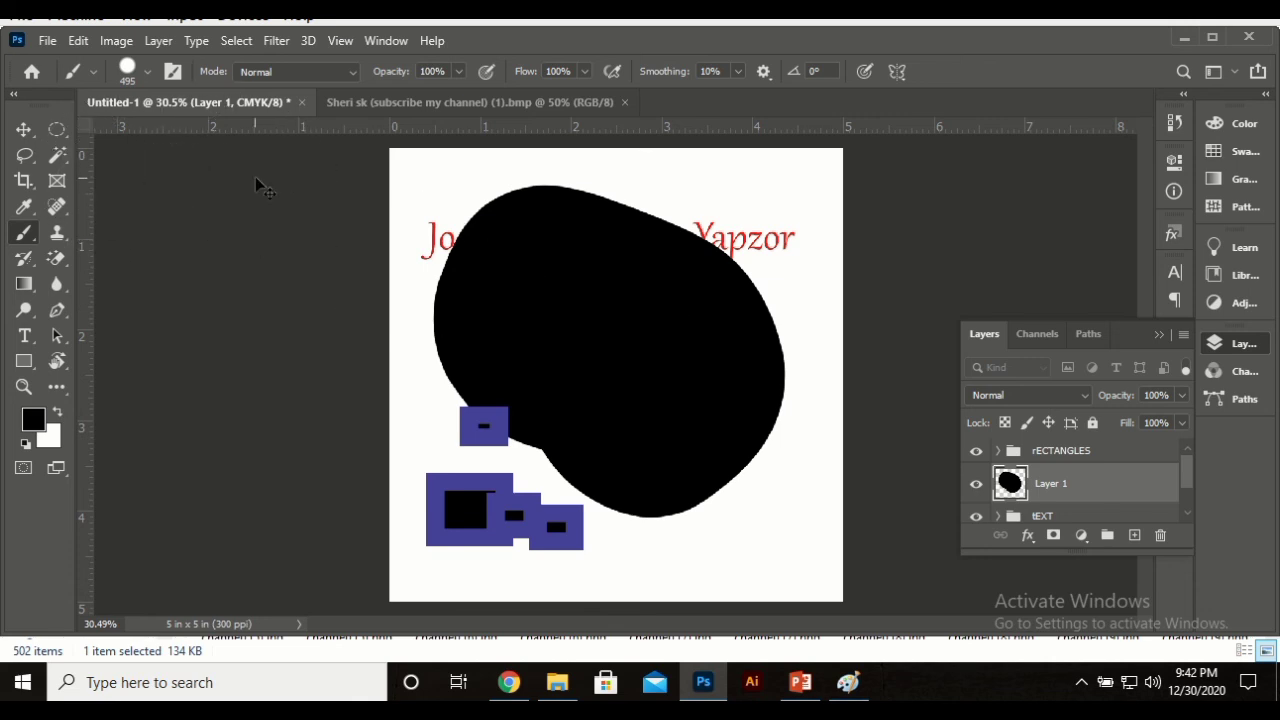
{"action": "key", "text": "ctrl+z"}
{"action": "right_click", "coordinate": [656, 247]}
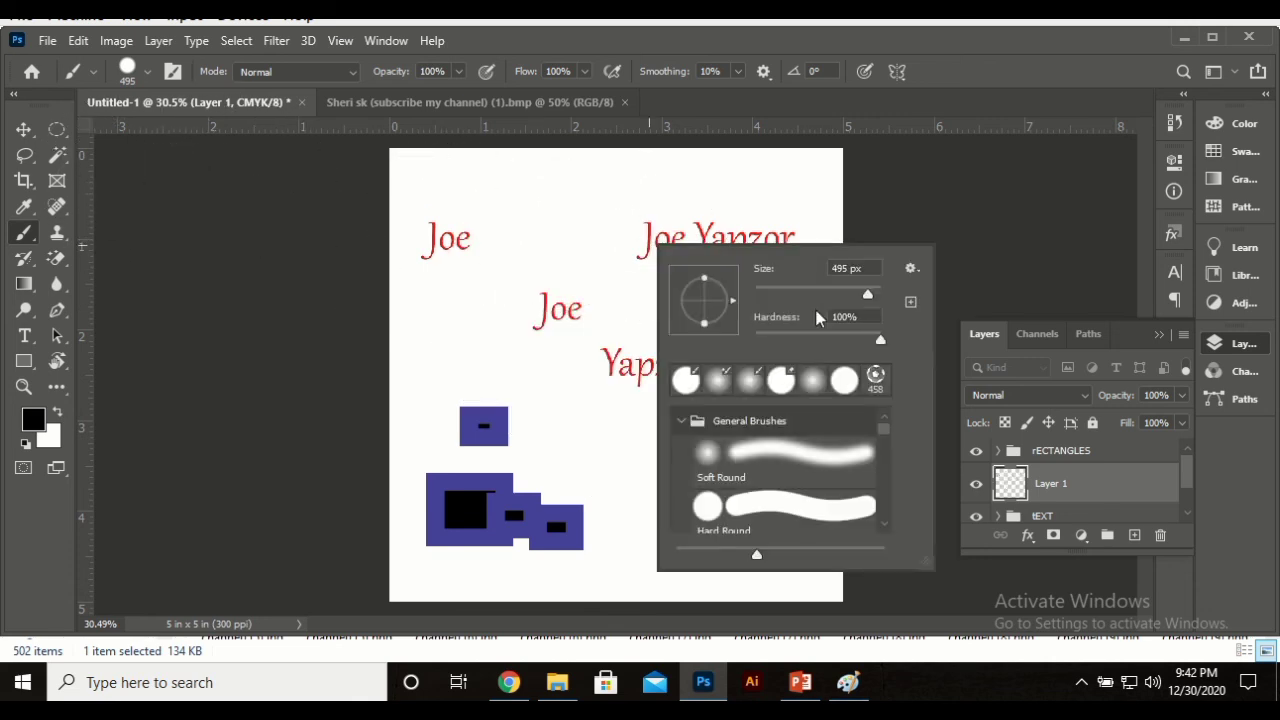
{"action": "left_click_drag", "start_coordinate": [866, 294], "coordinate": [799, 294]}
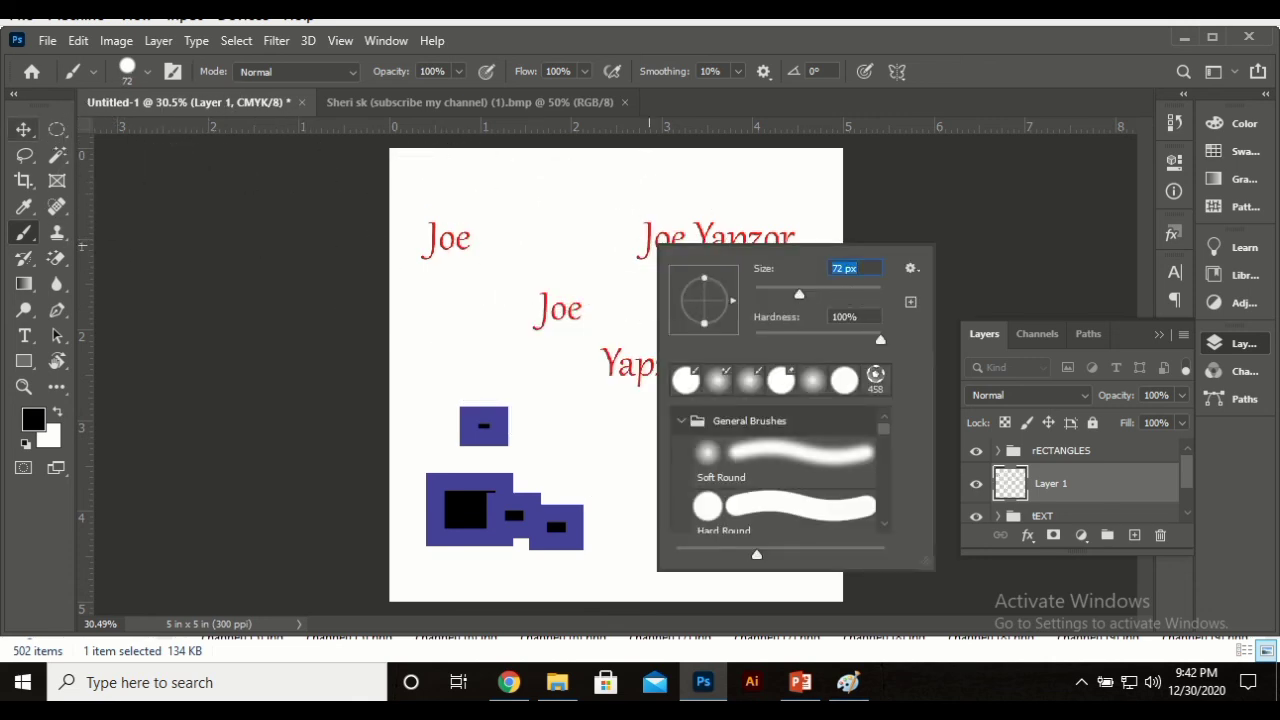
{"action": "key", "text": "Return"}
{"action": "mouse_move", "coordinate": [480, 325]}
{"action": "left_mouse_down"}
{"action": "mouse_move", "coordinate": [672, 407]}
{"action": "mouse_move", "coordinate": [677, 321]}
{"action": "mouse_move", "coordinate": [518, 269]}
{"action": "mouse_move", "coordinate": [829, 233]}
{"action": "mouse_move", "coordinate": [777, 411]}
{"action": "mouse_move", "coordinate": [510, 395]}
{"action": "mouse_move", "coordinate": [631, 321]}
{"action": "mouse_move", "coordinate": [680, 455]}
{"action": "mouse_move", "coordinate": [712, 446]}
{"action": "left_mouse_up"}
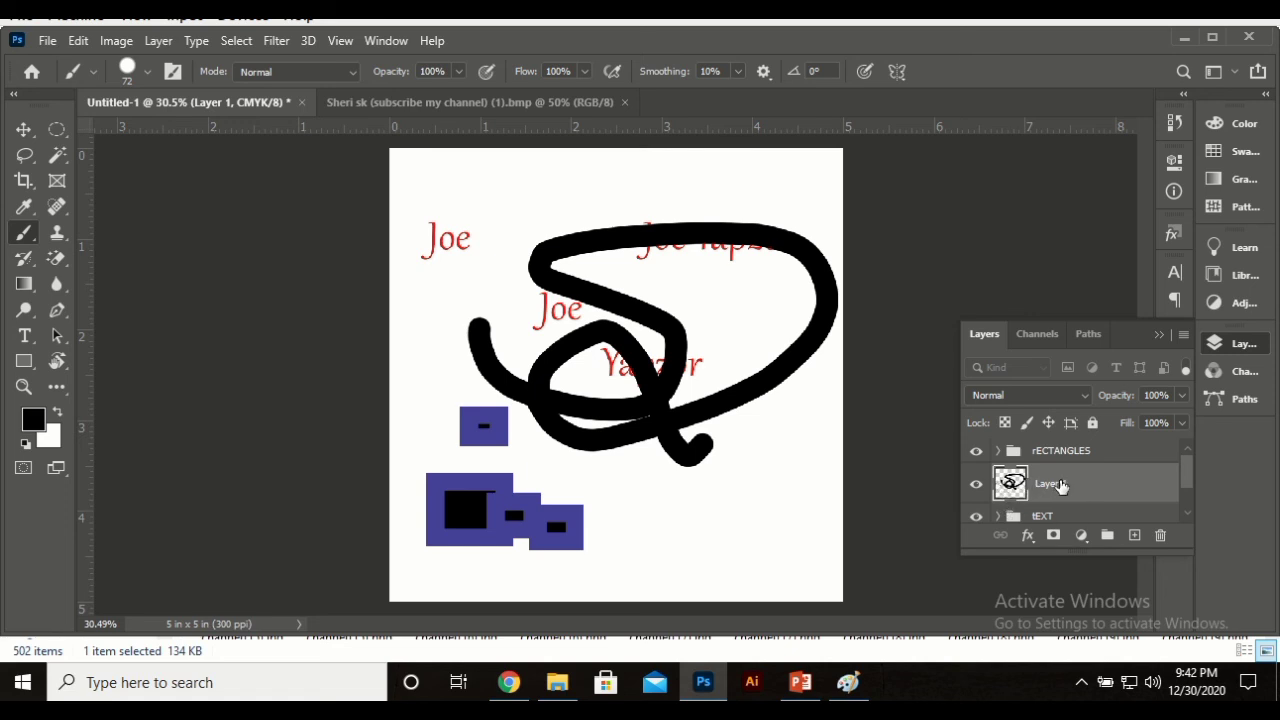
Step: Toggle the scribble layer's visibility off and on to compare the canvas
{"action": "left_click", "coordinate": [977, 484]}
{"action": "left_click", "coordinate": [977, 484]}
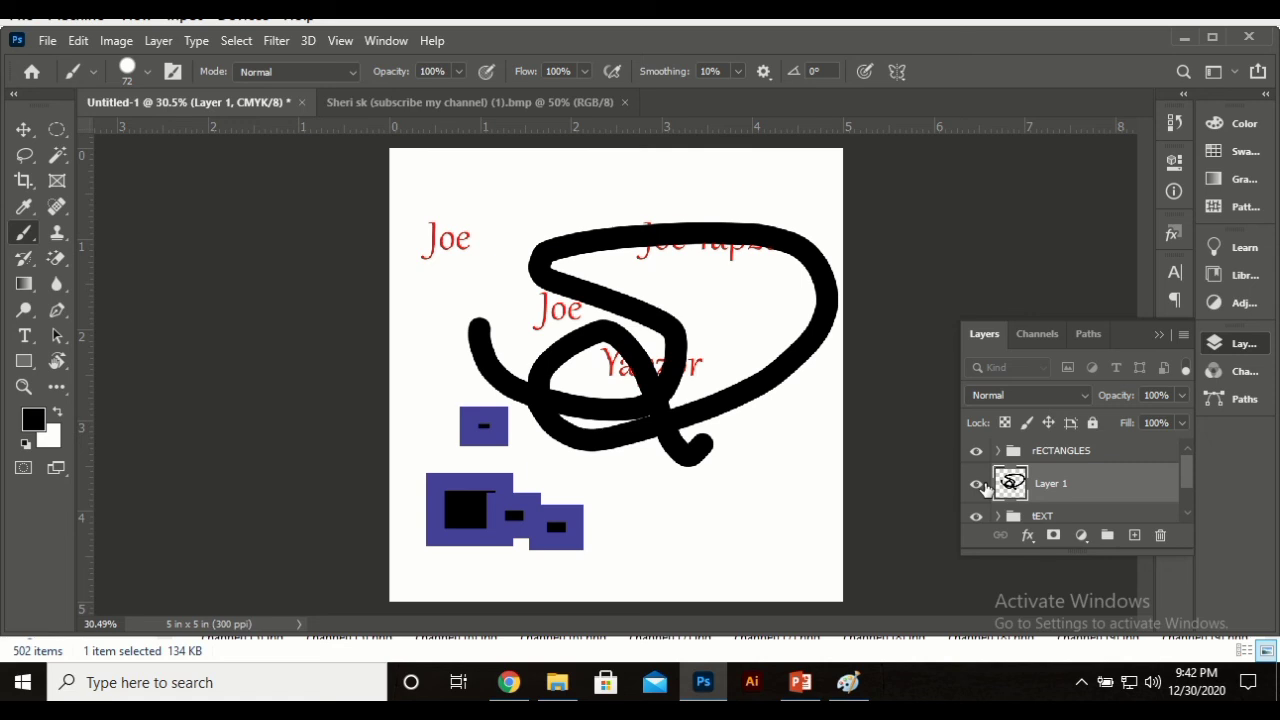
{"action": "left_click", "coordinate": [24, 129]}
{"action": "left_click", "coordinate": [1014, 214]}
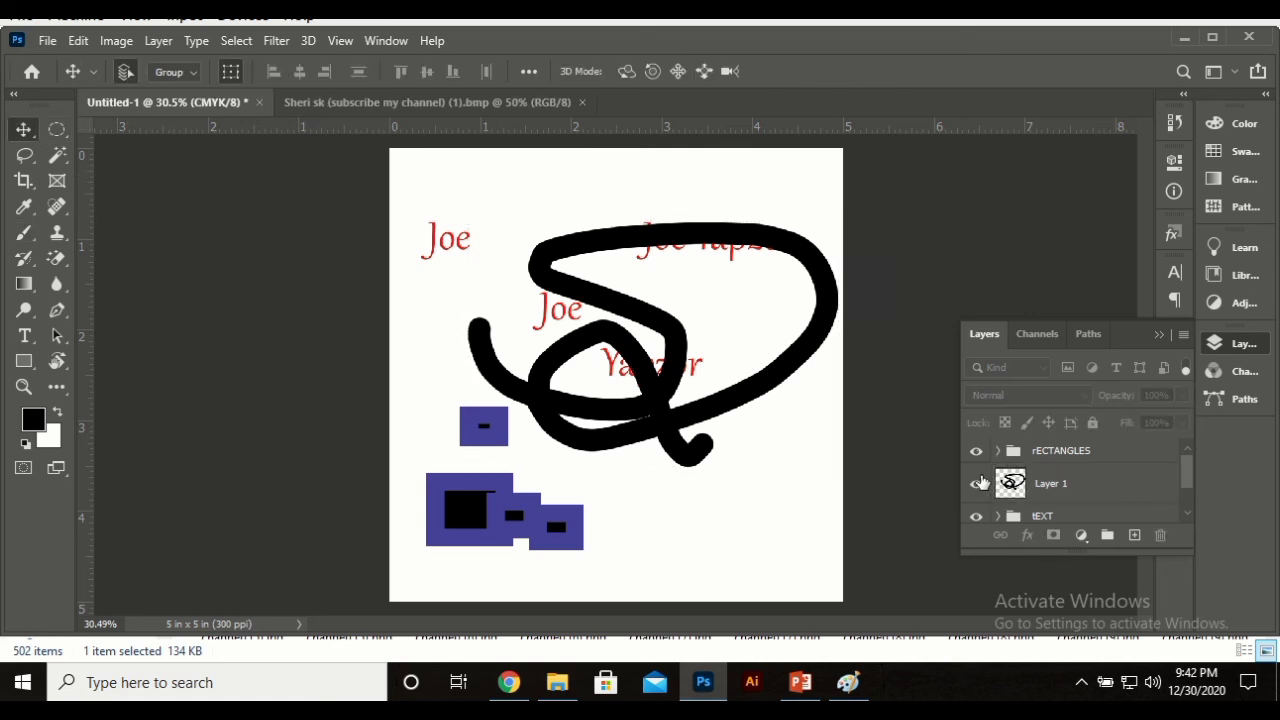
{"action": "left_click", "coordinate": [977, 484]}
{"action": "left_click", "coordinate": [977, 484]}
Step: Drag Layer 1 lower in the layer stack, then delete it
{"action": "scroll", "coordinate": [1066, 489], "scroll_direction": "down", "scroll_amount": 1}
{"action": "left_click_drag", "start_coordinate": [1077, 460], "coordinate": [1085, 508]}
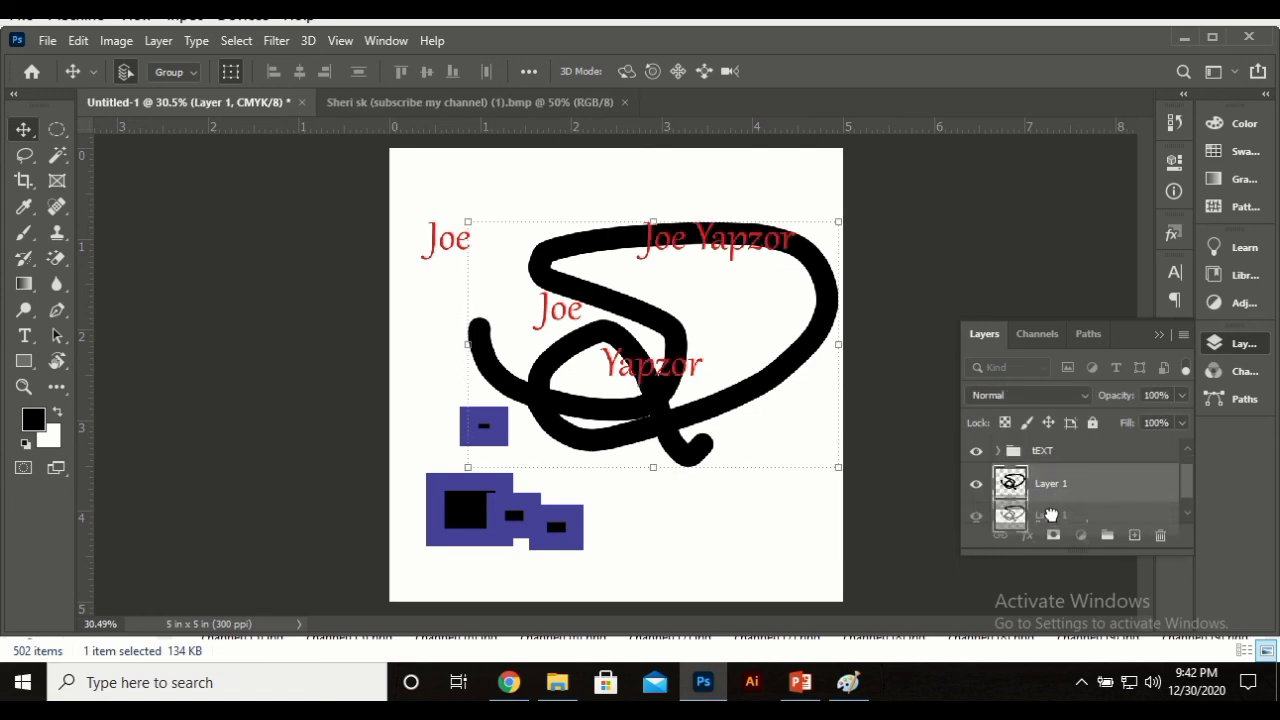
{"action": "scroll", "coordinate": [1058, 494], "scroll_direction": "down", "scroll_amount": 1}
{"action": "mouse_move", "coordinate": [1055, 465]}
{"action": "left_mouse_down"}
{"action": "mouse_move", "coordinate": [1068, 510]}
{"action": "mouse_move", "coordinate": [1058, 452]}
{"action": "left_mouse_up"}
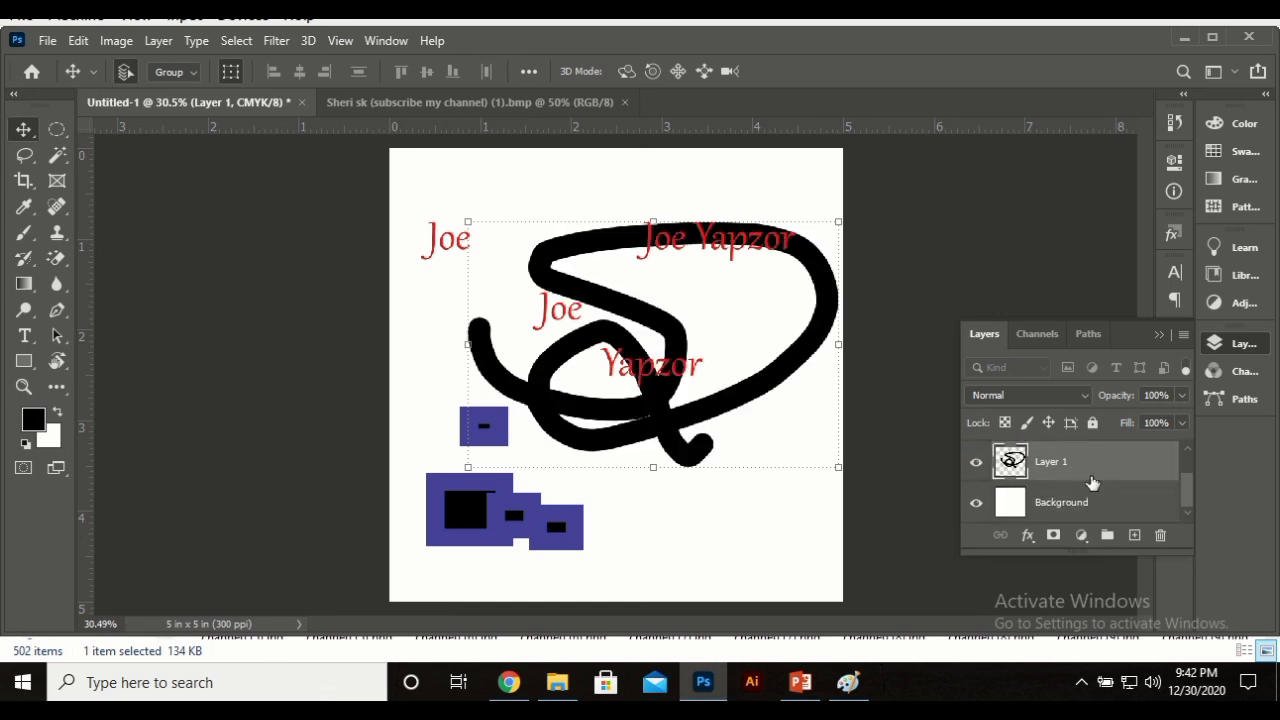
{"action": "scroll", "coordinate": [1100, 487], "scroll_direction": "up", "scroll_amount": 1}
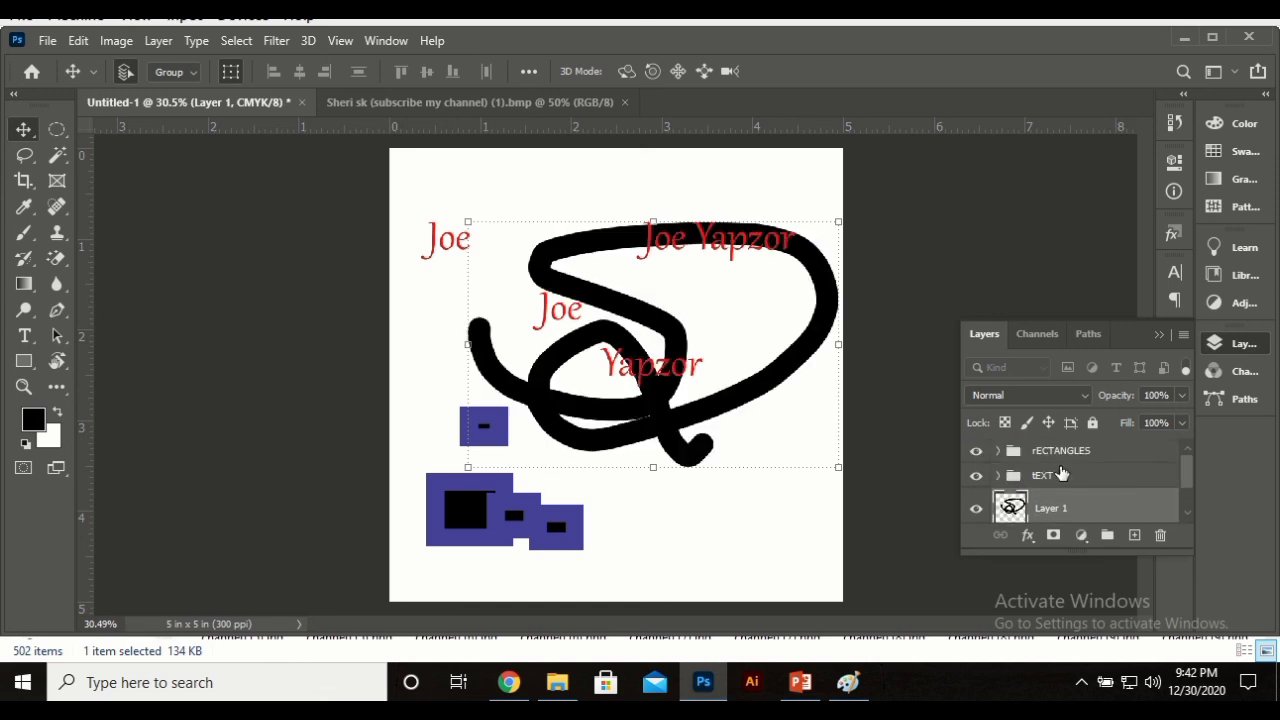
{"action": "key", "text": "Delete"}
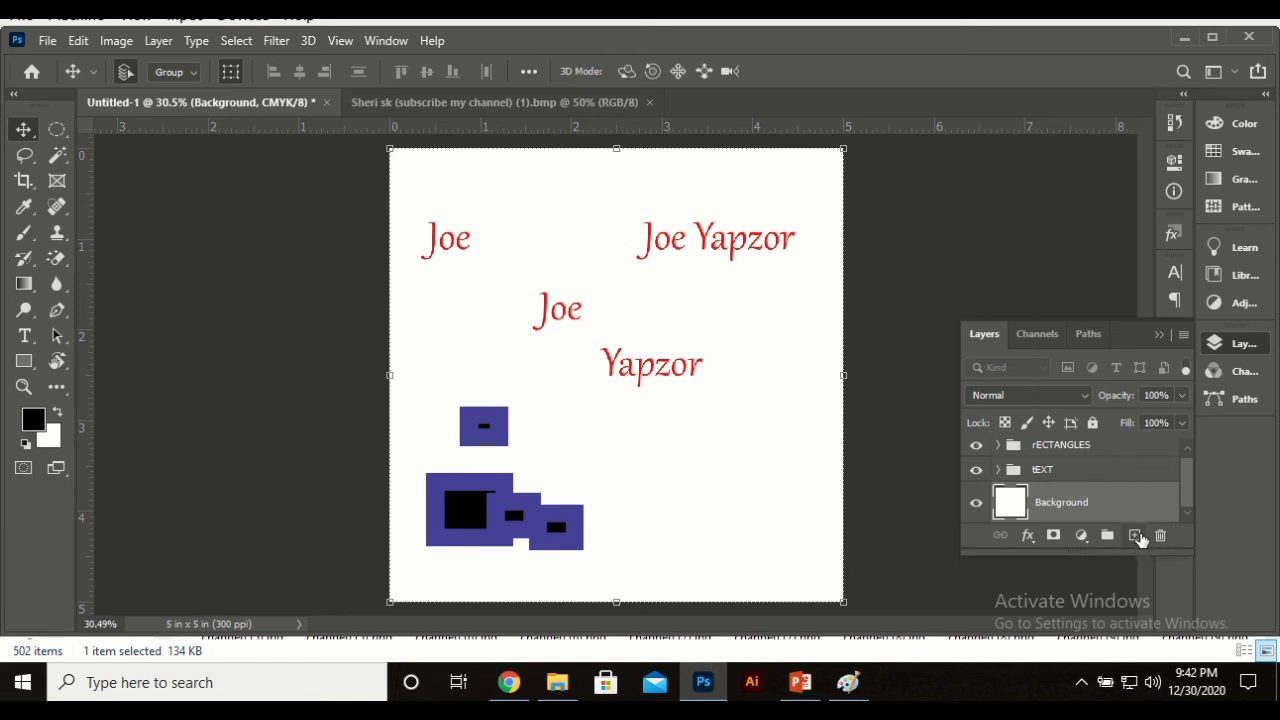
Step: Add a Solid Color fill layer in light mint
{"action": "left_click", "coordinate": [1080, 537]}
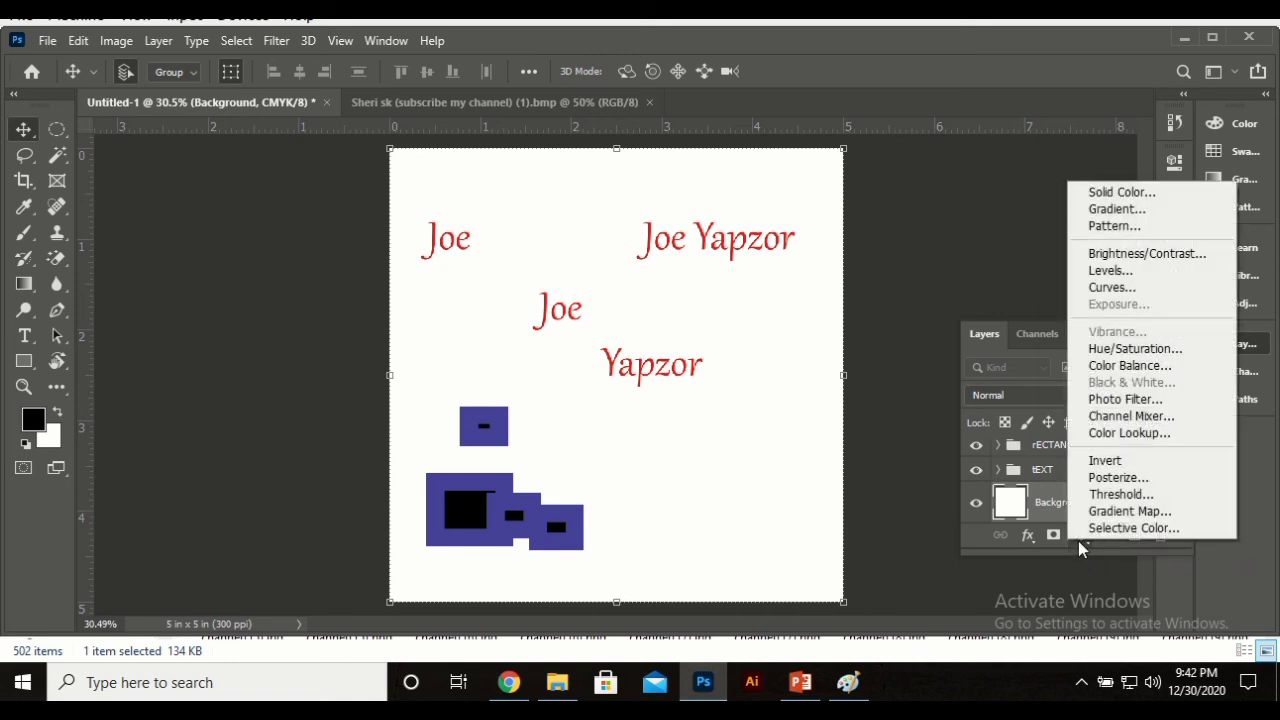
{"action": "left_click", "coordinate": [1148, 188]}
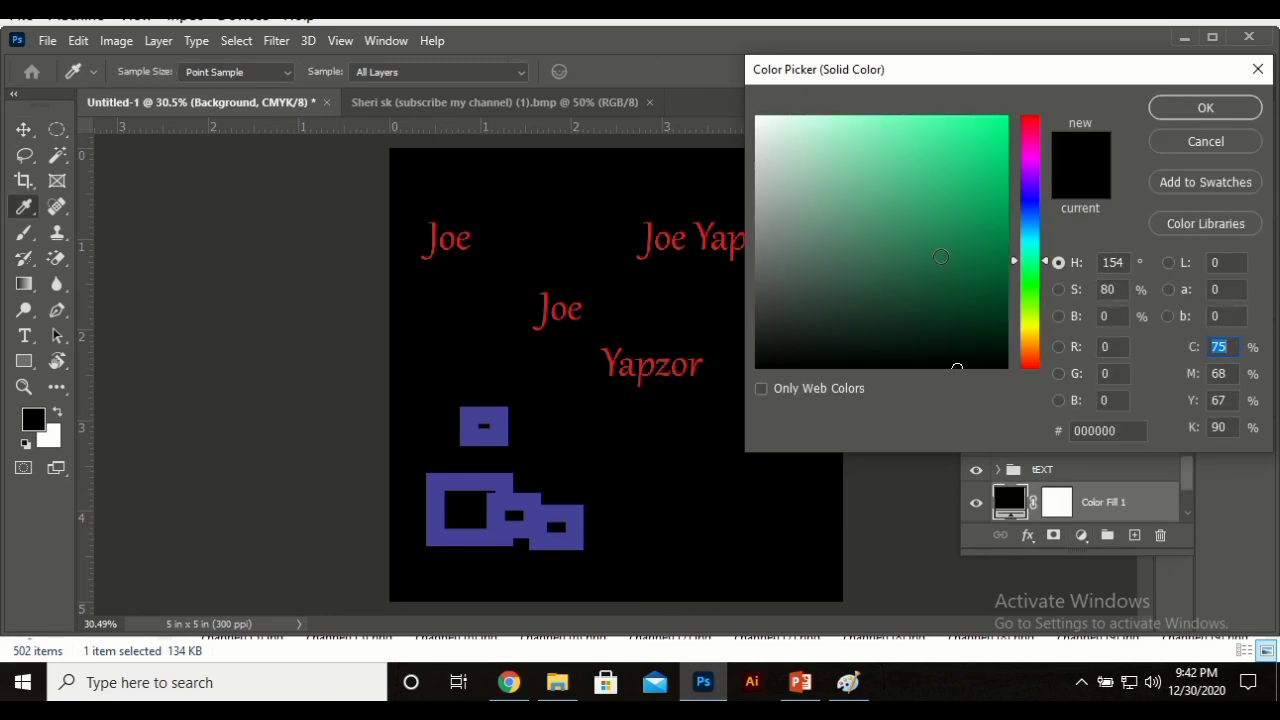
{"action": "left_click", "coordinate": [808, 140]}
{"action": "left_click", "coordinate": [1205, 107]}
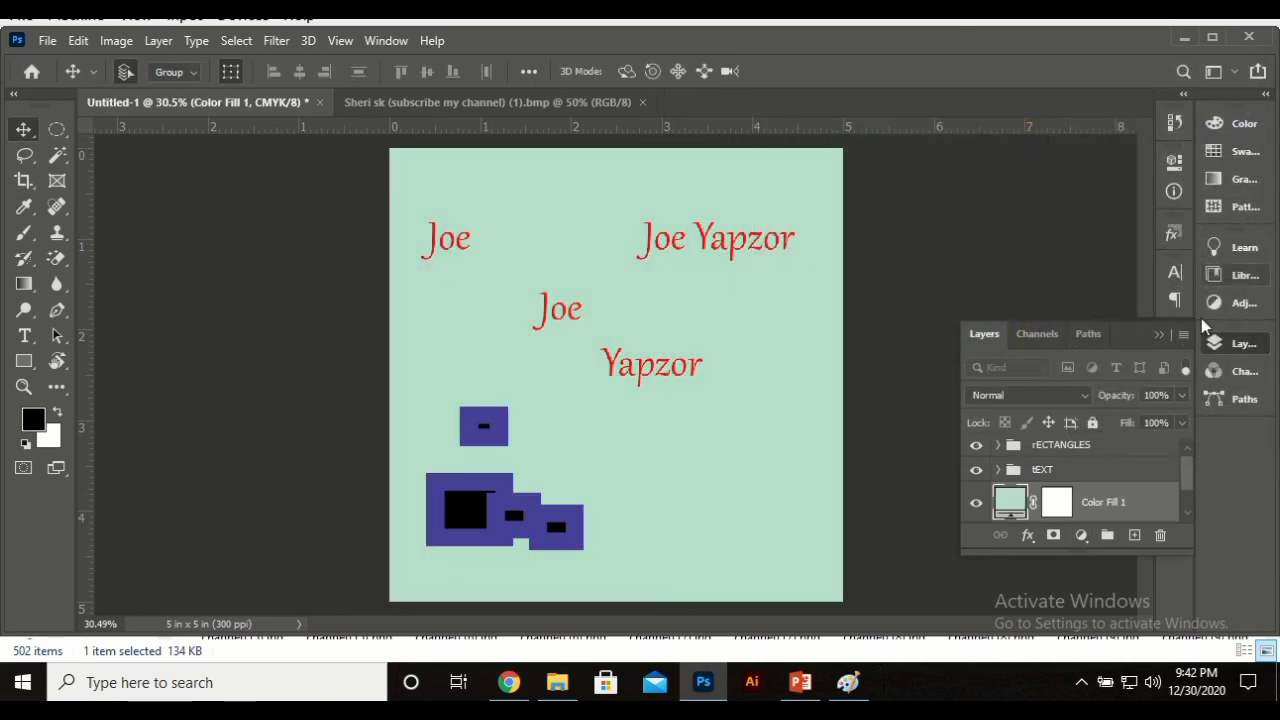
Step: Add a Gradient Fill layer and preview several Neutrals gradient presets
{"action": "left_click", "coordinate": [1081, 537]}
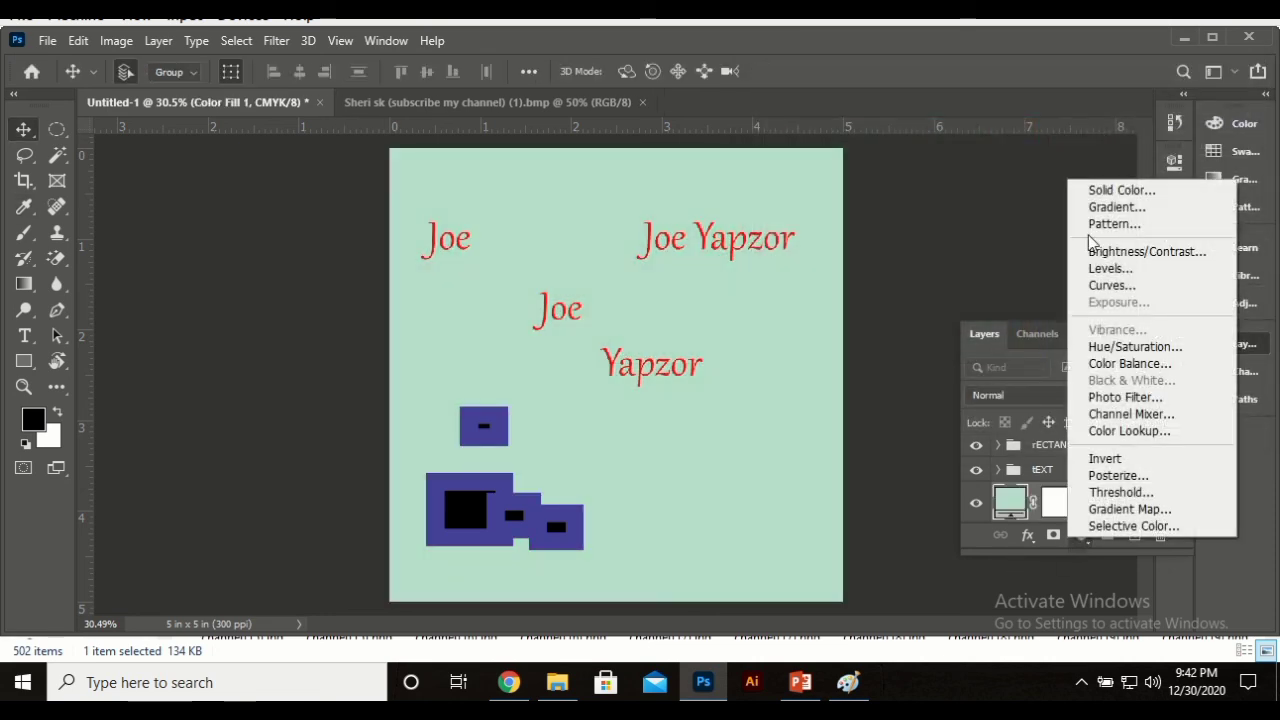
{"action": "left_click", "coordinate": [1135, 207]}
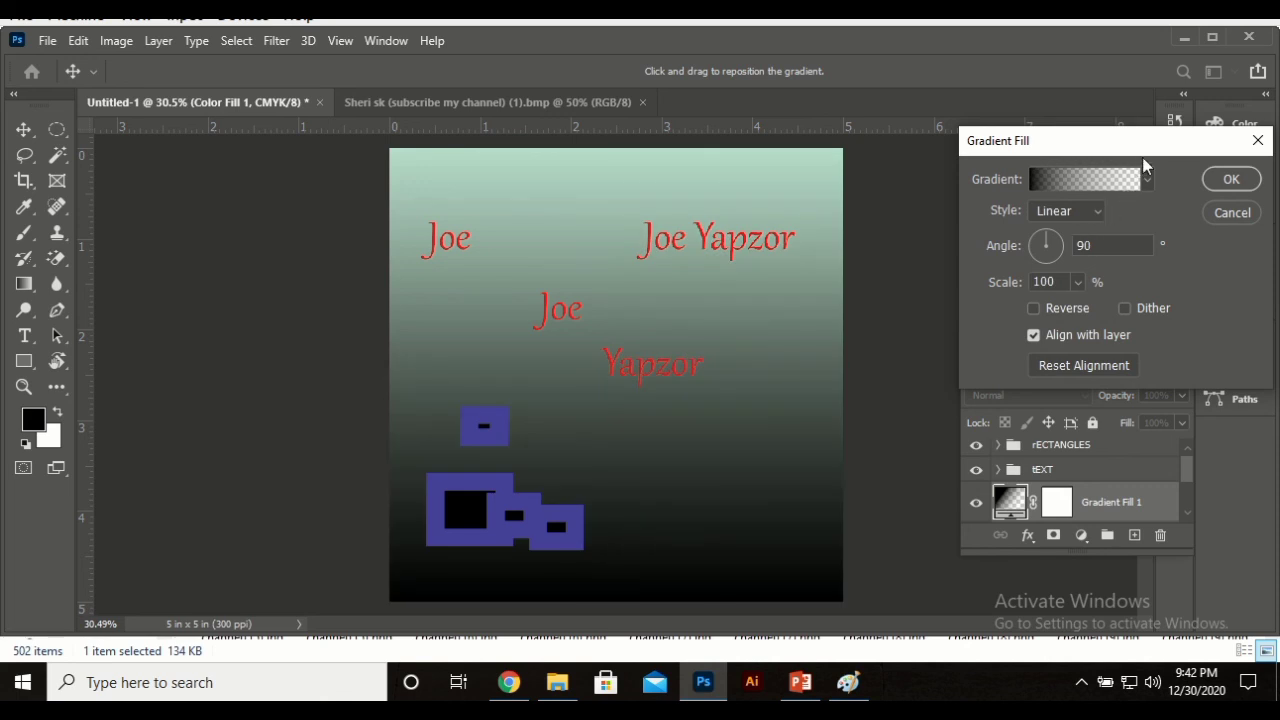
{"action": "left_click", "coordinate": [1146, 179]}
{"action": "scroll", "coordinate": [1020, 312], "scroll_direction": "down", "scroll_amount": 2}
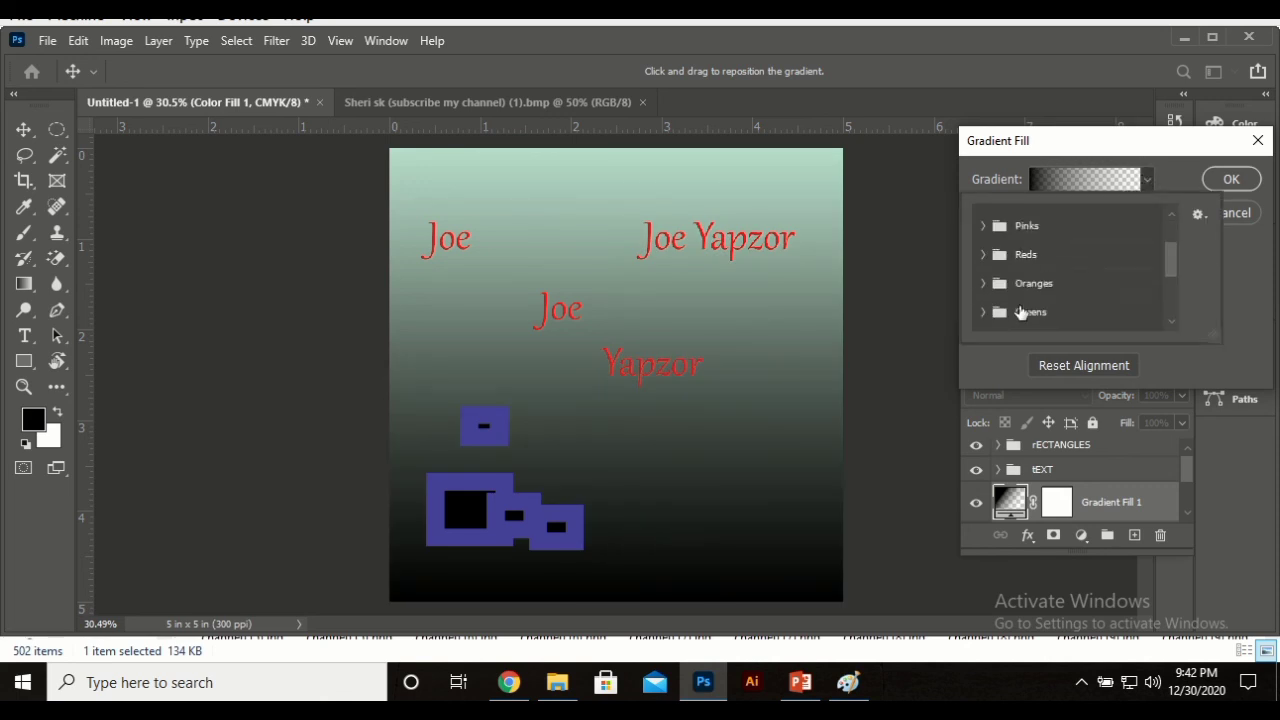
{"action": "scroll", "coordinate": [1018, 312], "scroll_direction": "down", "scroll_amount": 2}
{"action": "scroll", "coordinate": [975, 305], "scroll_direction": "down", "scroll_amount": 3}
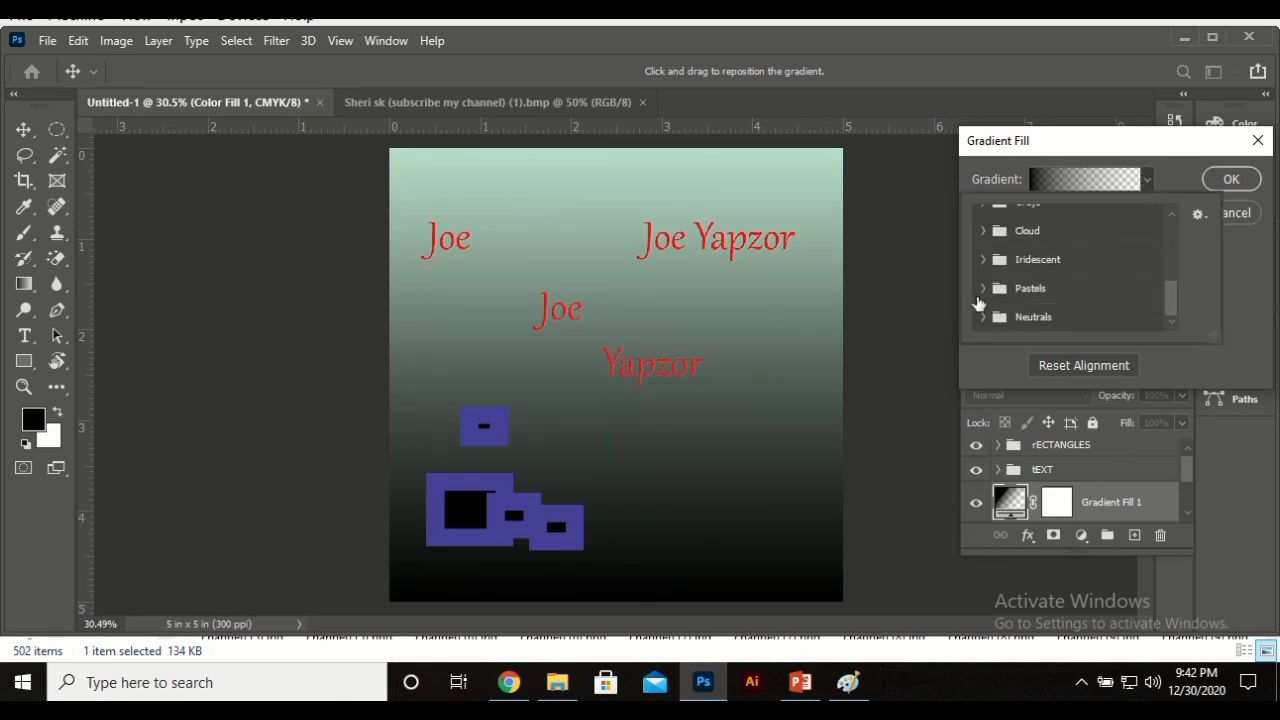
{"action": "left_click", "coordinate": [983, 316]}
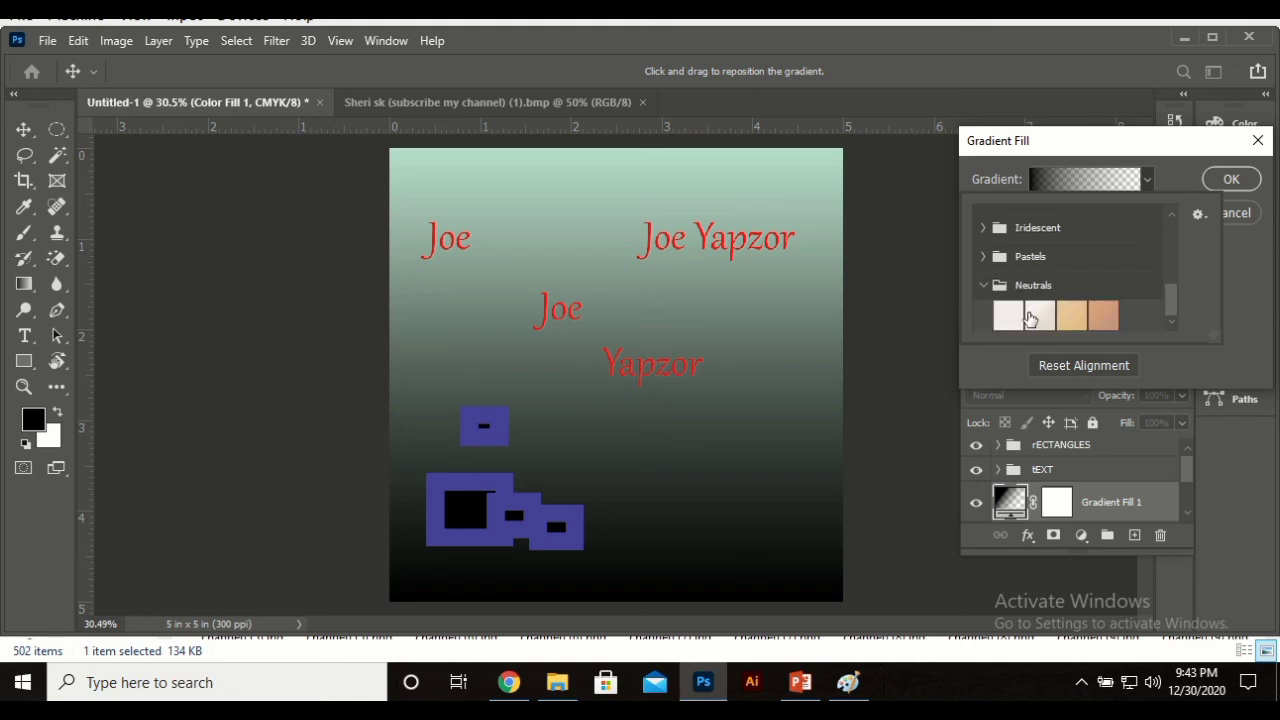
{"action": "left_click", "coordinate": [1040, 316]}
{"action": "left_click", "coordinate": [1072, 316]}
{"action": "left_click", "coordinate": [1105, 318]}
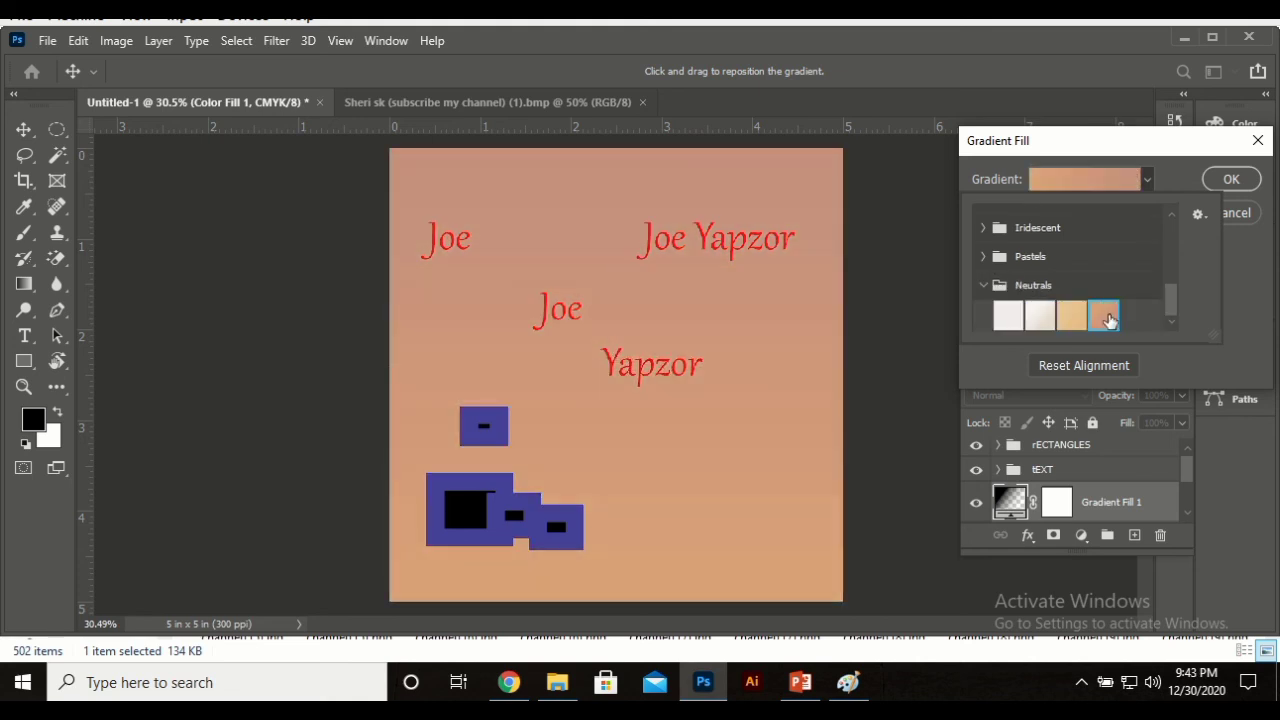
Step: Apply the pink-to-blue Iridescent gradient preset and confirm the gradient fill
{"action": "left_click", "coordinate": [985, 229]}
{"action": "left_click", "coordinate": [1042, 285]}
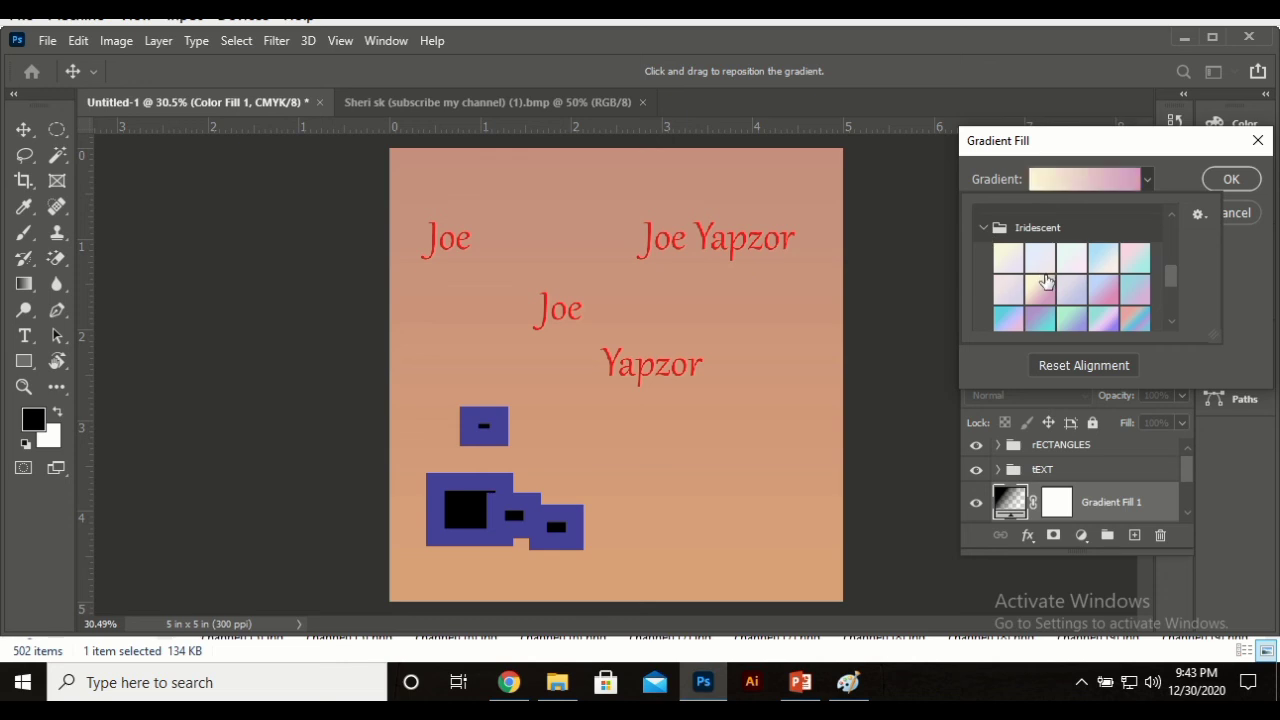
{"action": "scroll", "coordinate": [1070, 295], "scroll_direction": "down", "scroll_amount": 2}
{"action": "left_click", "coordinate": [1076, 288]}
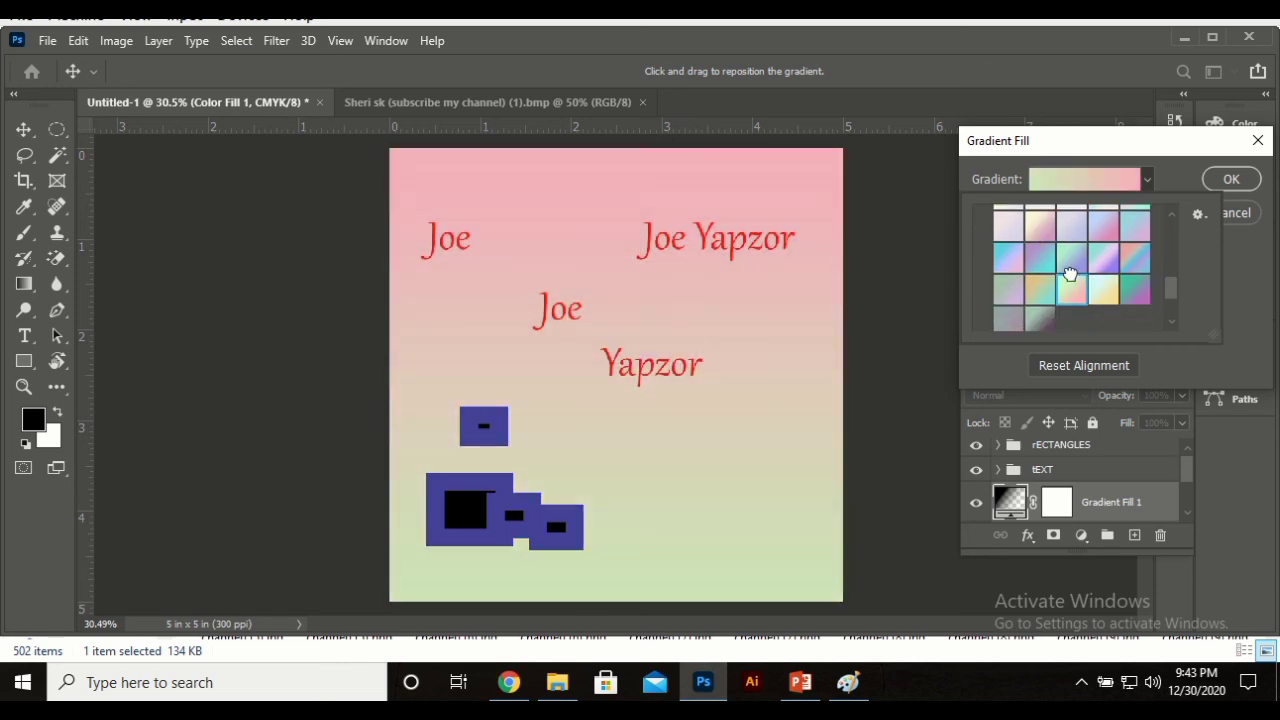
{"action": "left_click", "coordinate": [1104, 228]}
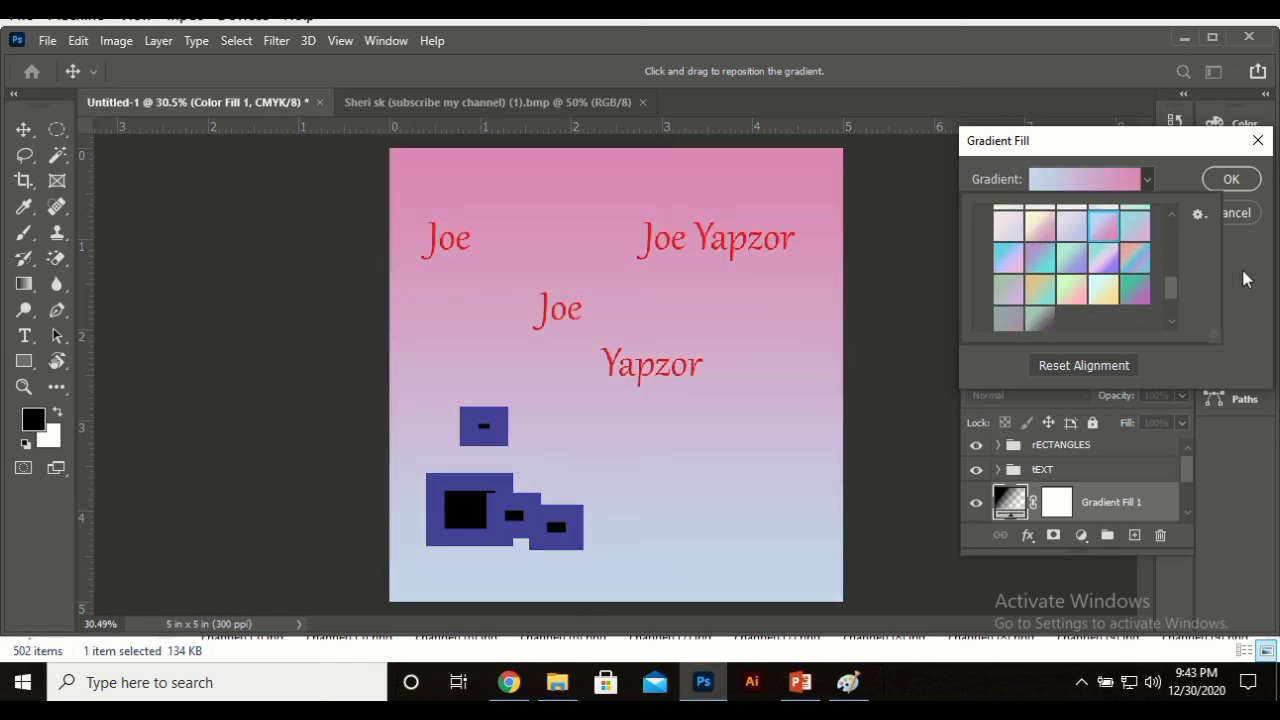
{"action": "left_click", "coordinate": [1247, 279]}
{"action": "left_click", "coordinate": [1231, 179]}
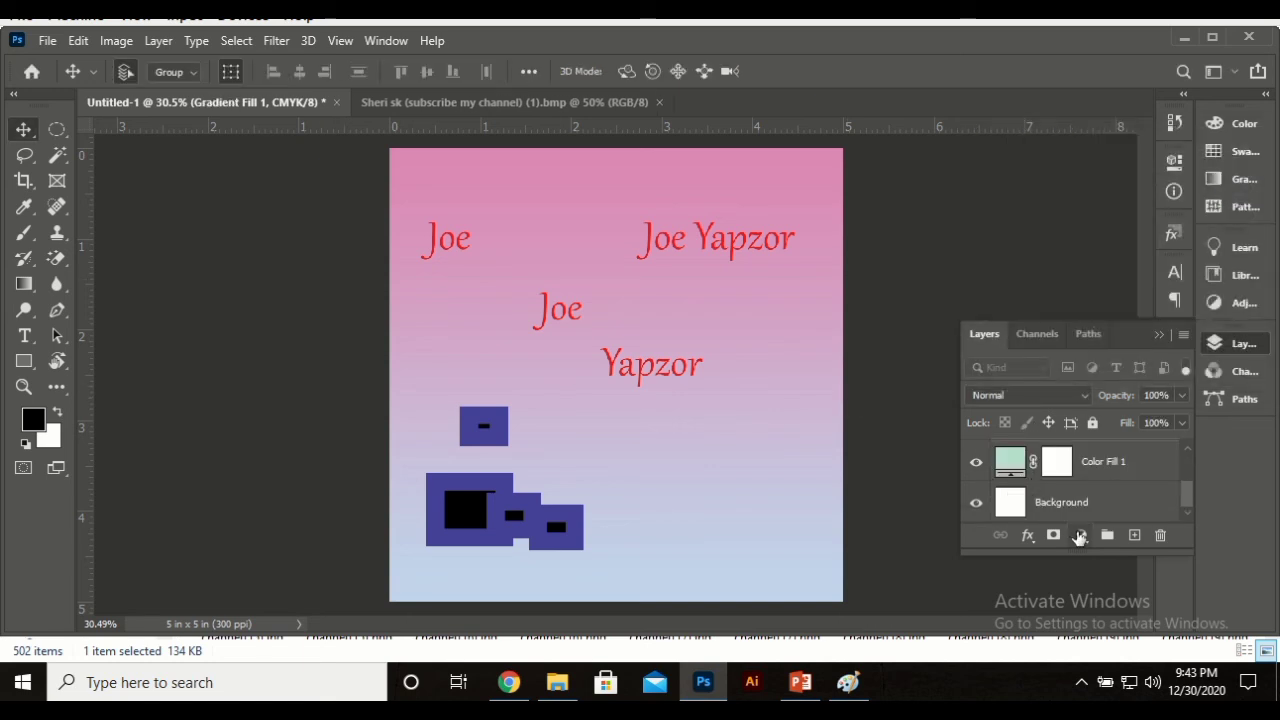
Step: Add a Pattern Fill layer using the green Grass preset, then collapse the layers list
{"action": "left_click", "coordinate": [1081, 535]}
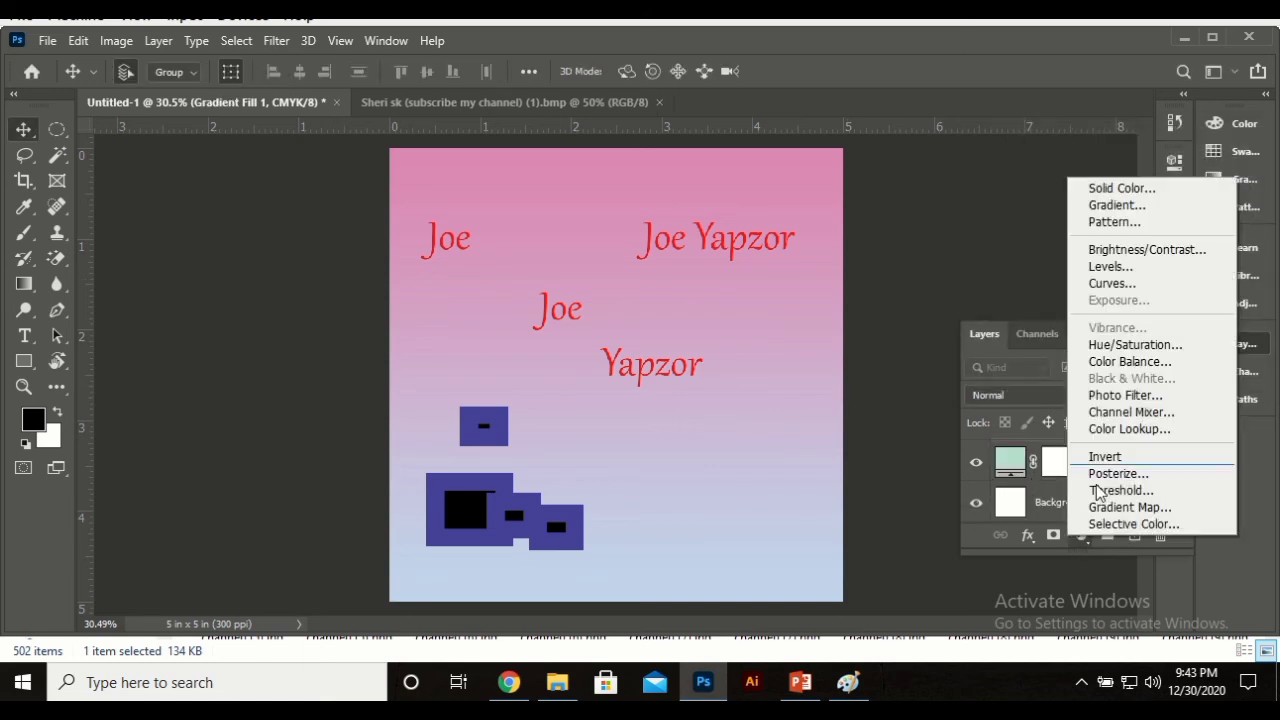
{"action": "left_click", "coordinate": [1127, 220]}
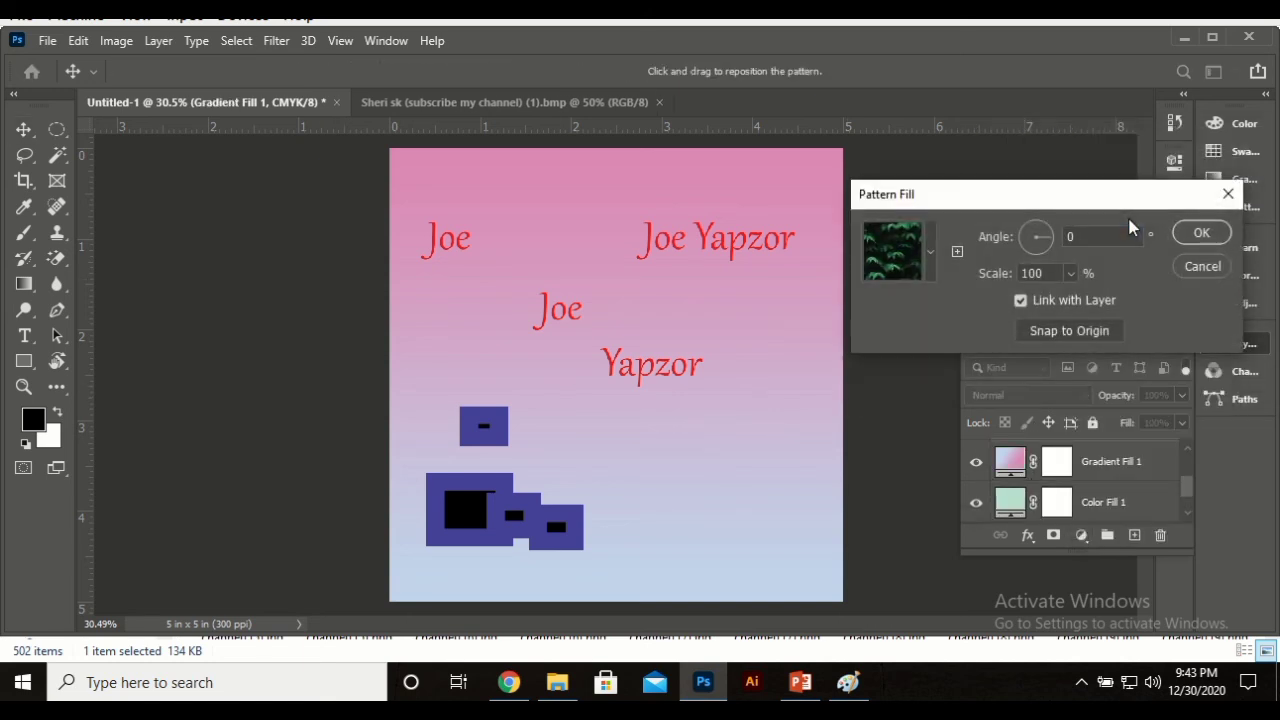
{"action": "left_click", "coordinate": [930, 254]}
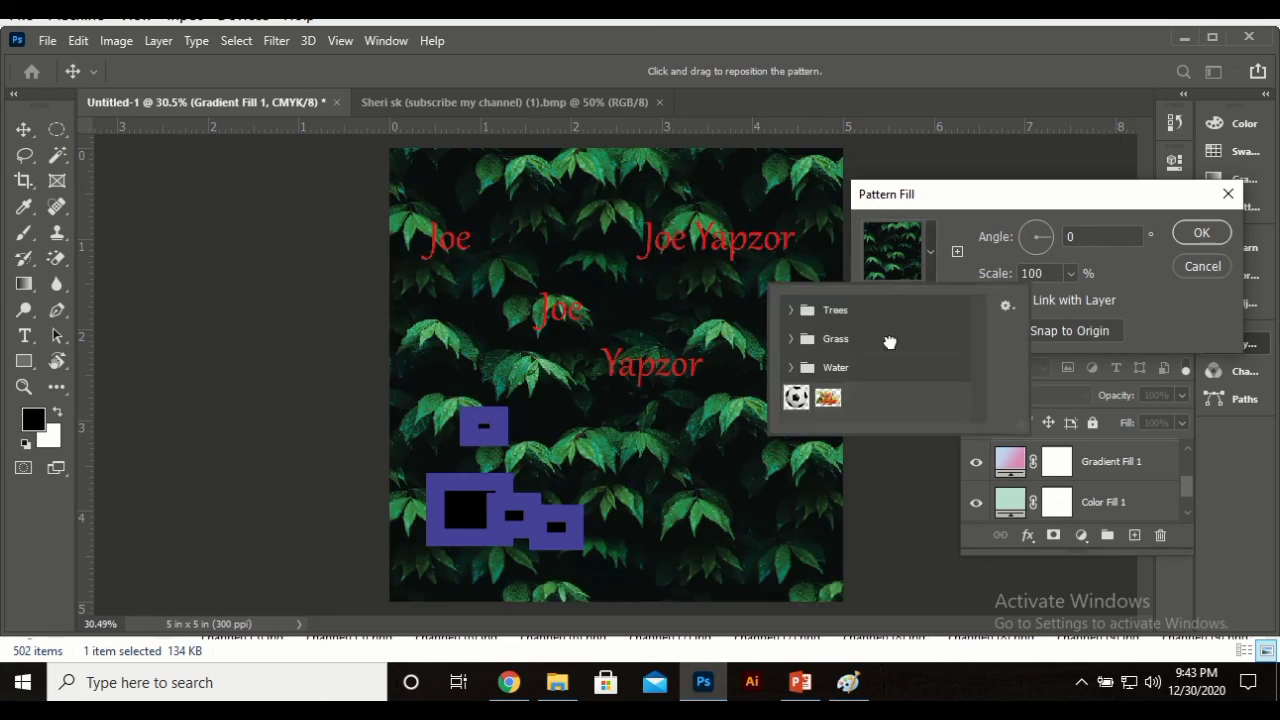
{"action": "left_click", "coordinate": [792, 339]}
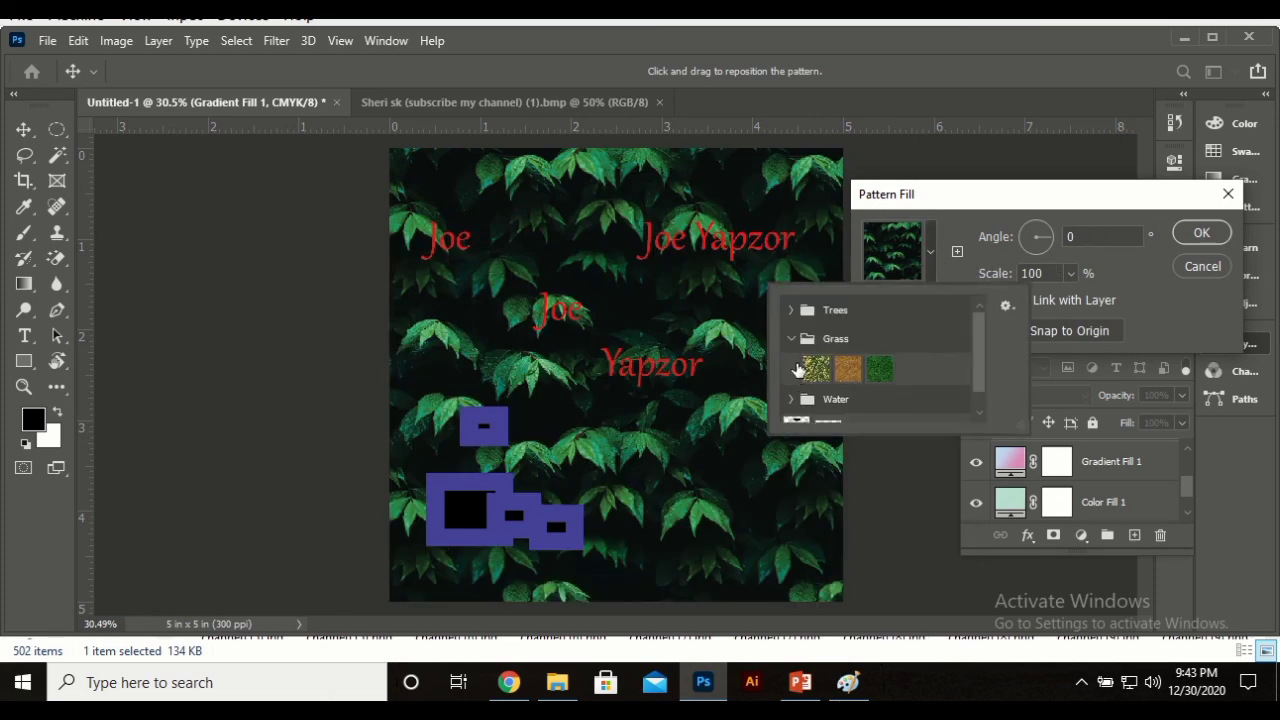
{"action": "left_click", "coordinate": [818, 370]}
{"action": "left_click", "coordinate": [845, 370]}
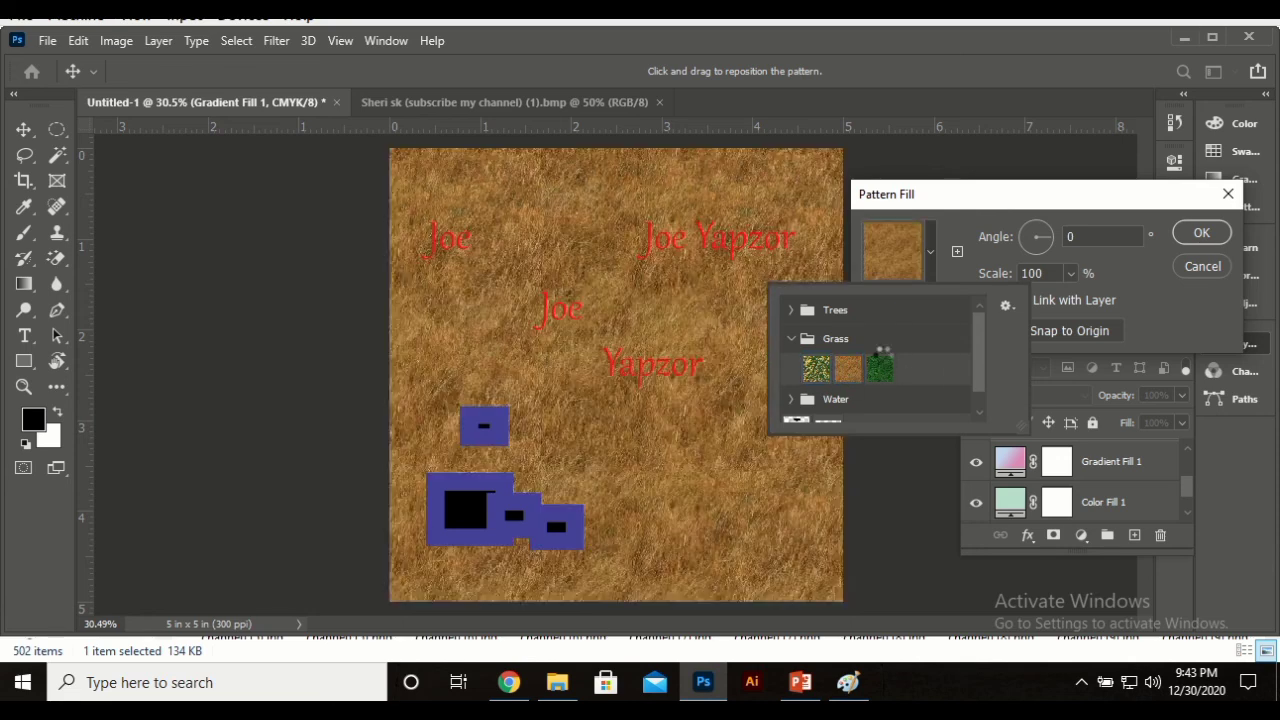
{"action": "left_click", "coordinate": [882, 362]}
{"action": "left_click", "coordinate": [1219, 250]}
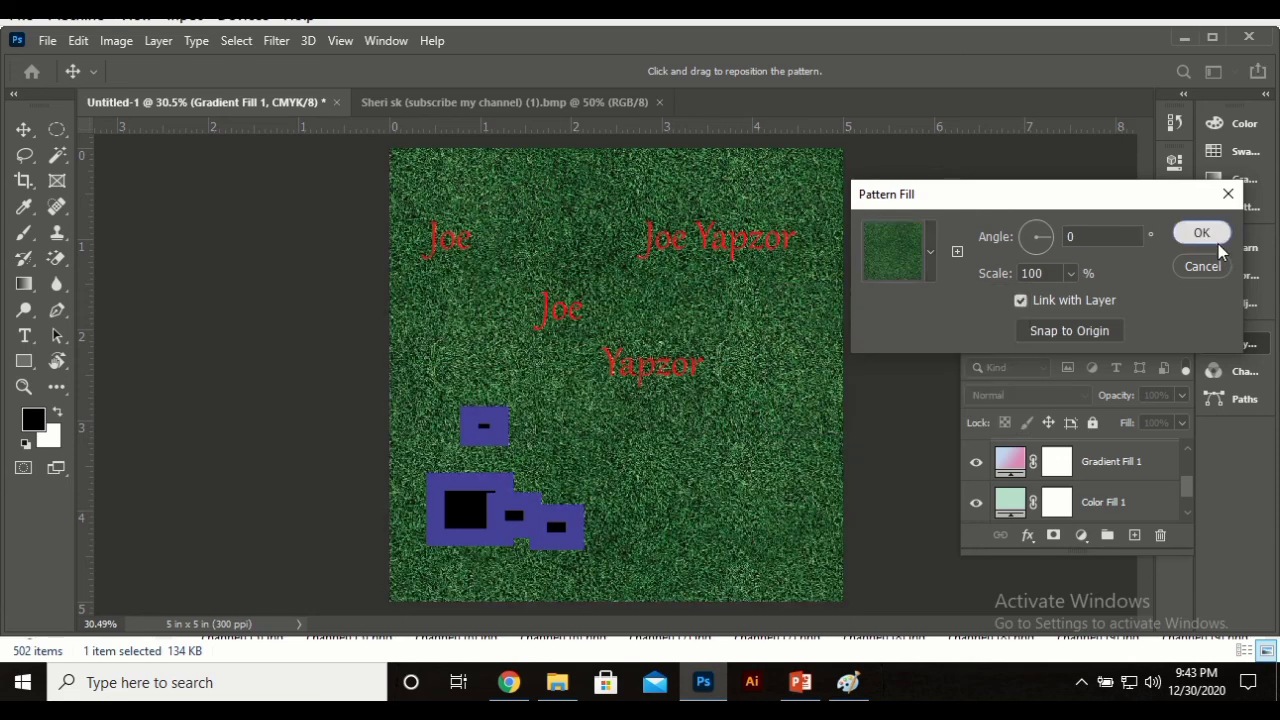
{"action": "left_click", "coordinate": [1216, 242]}
{"action": "left_click", "coordinate": [1226, 348]}
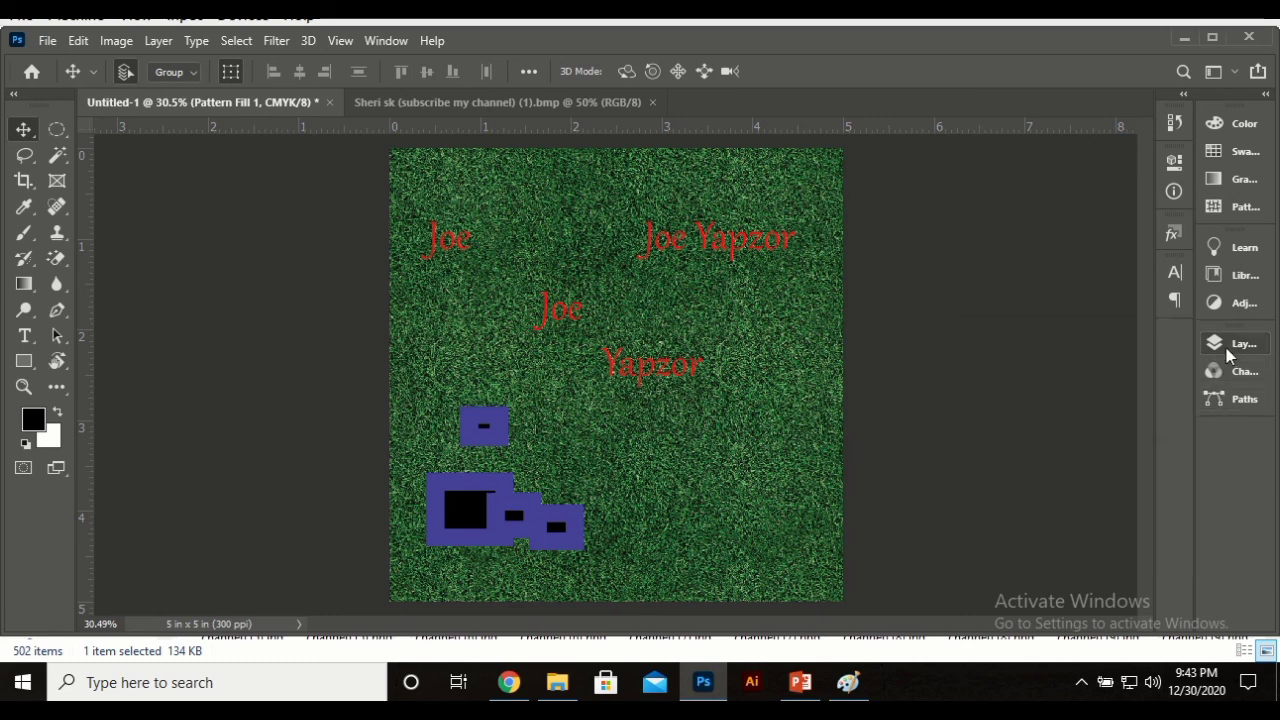